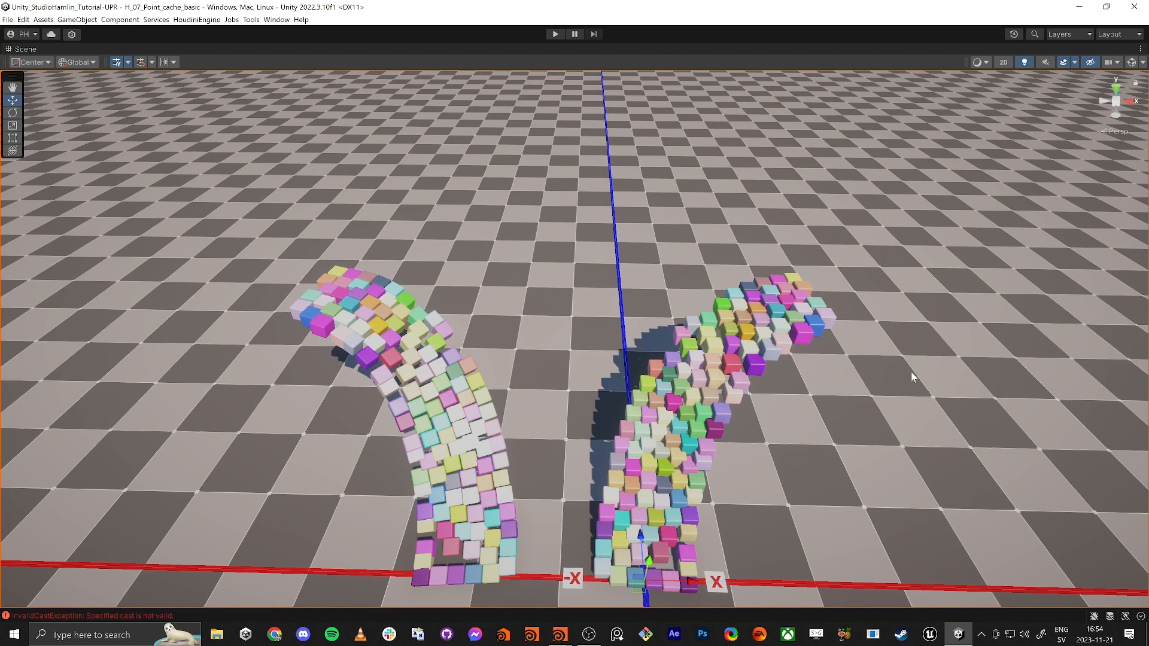
- Switch to Houdini and open the parameters of the pcache1 Point Cache node
{"action": "key", "text": "alt+Tab"}
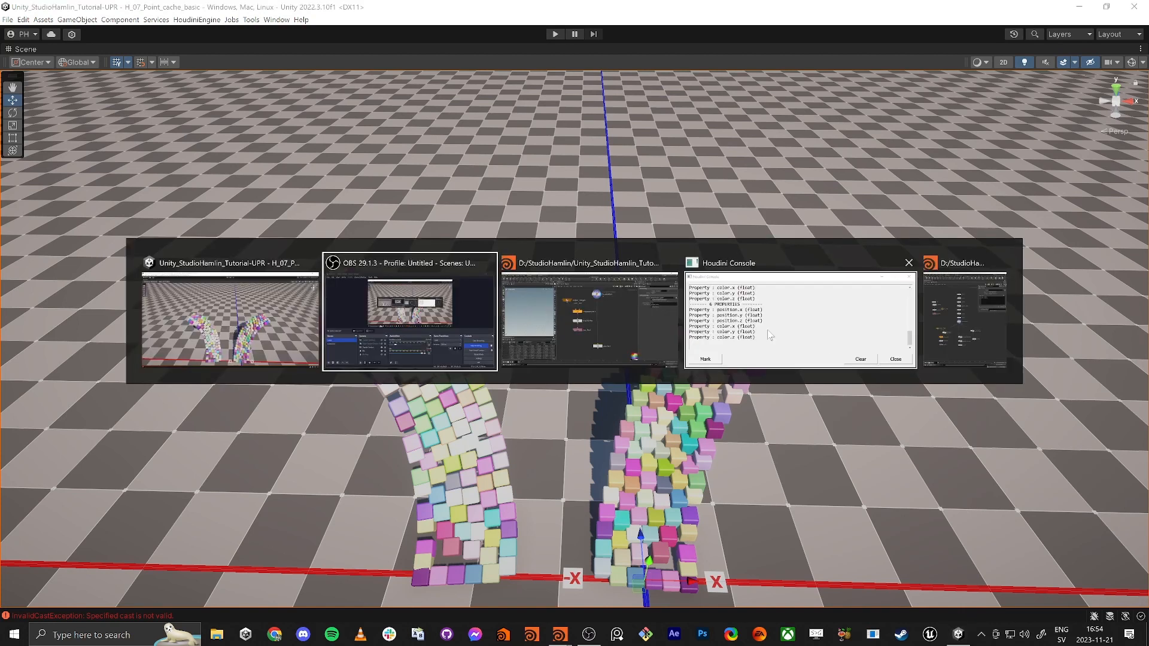
{"action": "left_click", "coordinate": [599, 312]}
{"action": "left_click", "coordinate": [652, 480]}
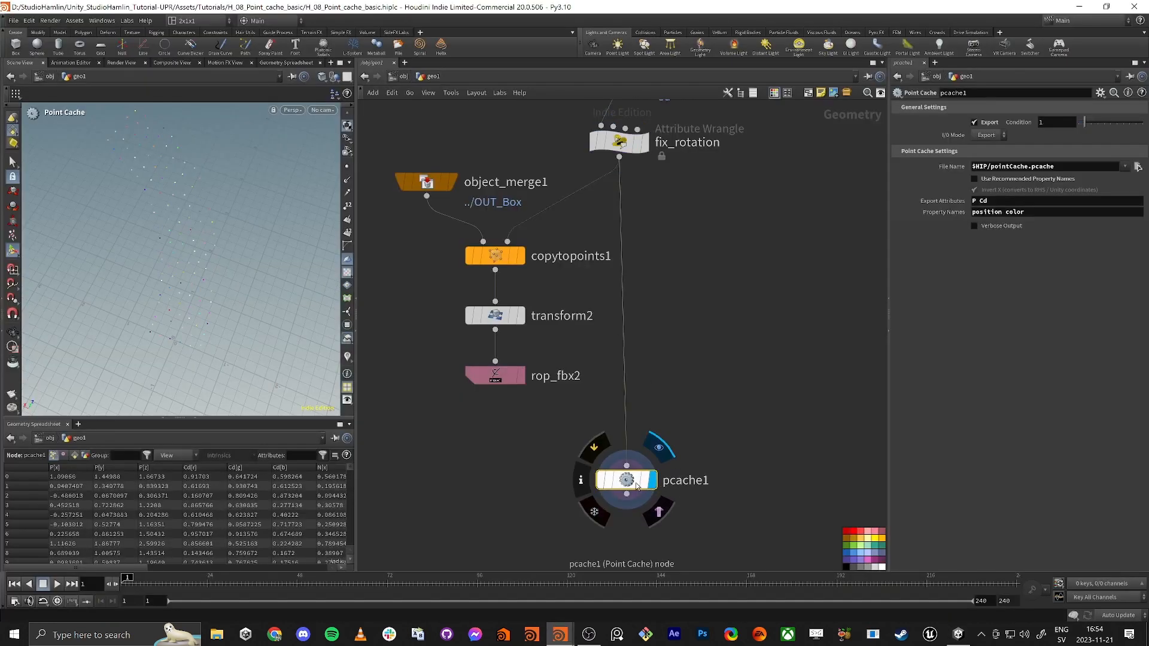
- Compare pcache1's export settings with Use Recommended Property Names enabled and disabled
{"action": "left_click", "coordinate": [974, 178]}
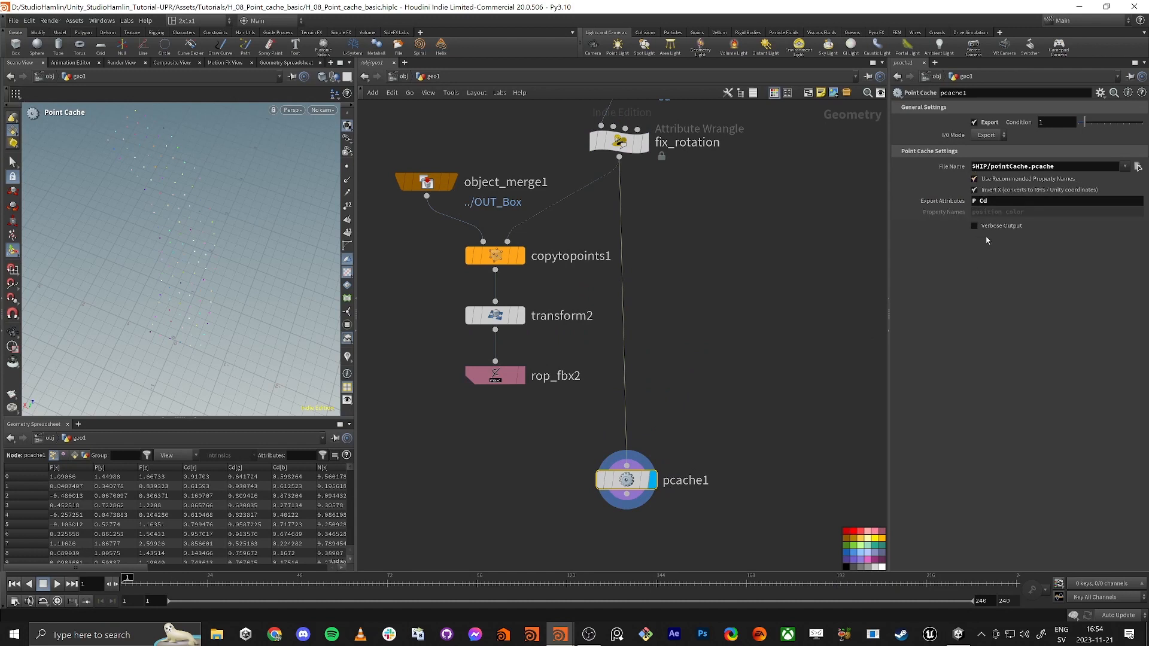
{"action": "left_click_drag", "start_coordinate": [977, 201], "coordinate": [962, 202]}
{"action": "left_click", "coordinate": [975, 201]}
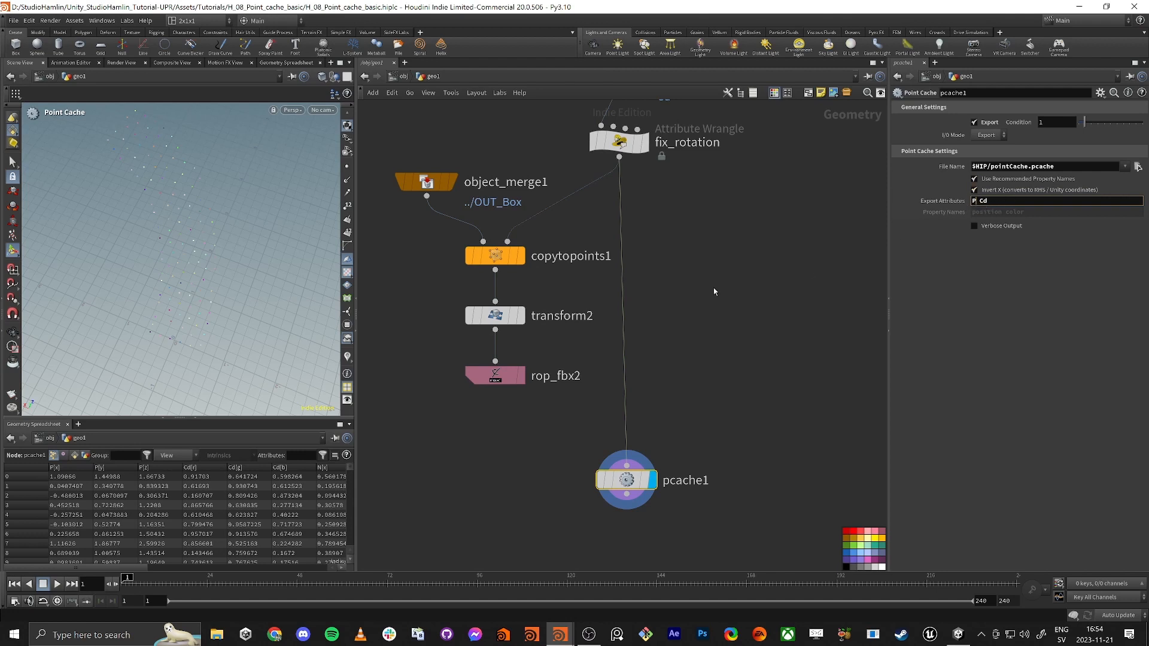
{"action": "middle_click_drag", "start_coordinate": [716, 287], "coordinate": [721, 259]}
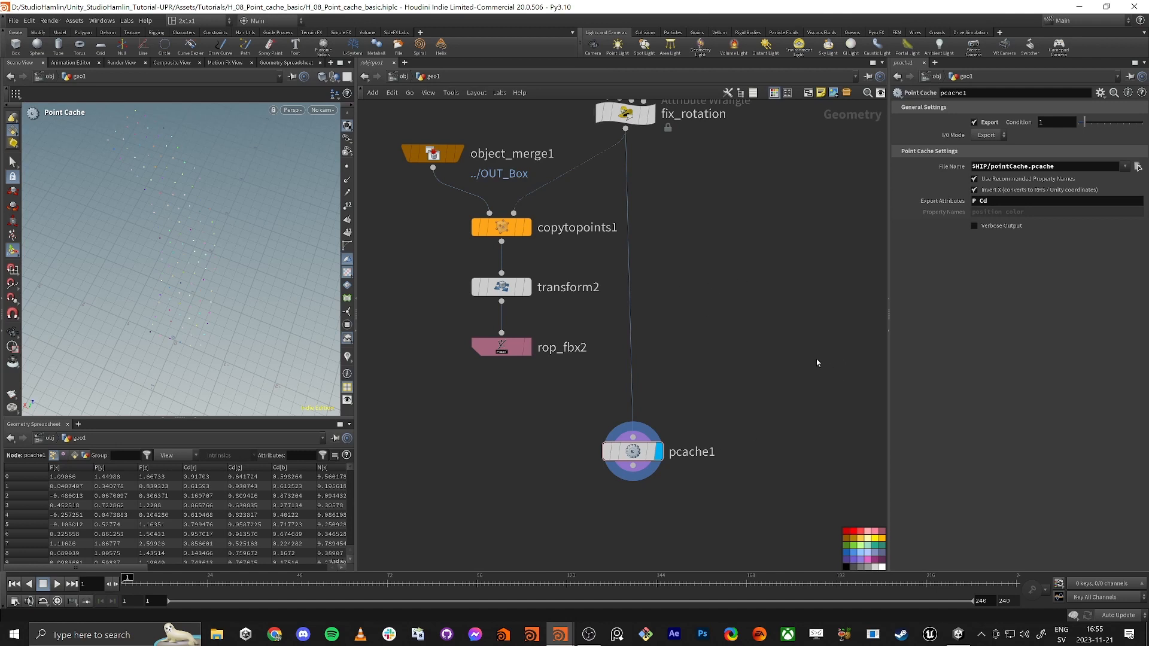
{"action": "left_click", "coordinate": [974, 179]}
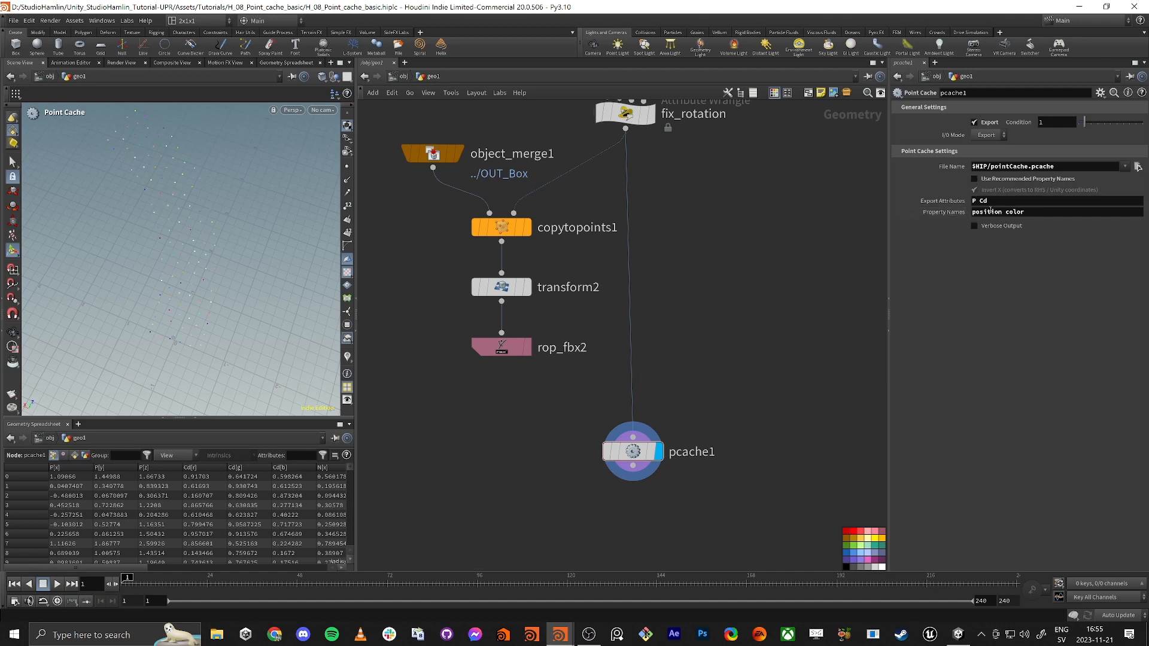
{"action": "left_click", "coordinate": [974, 179]}
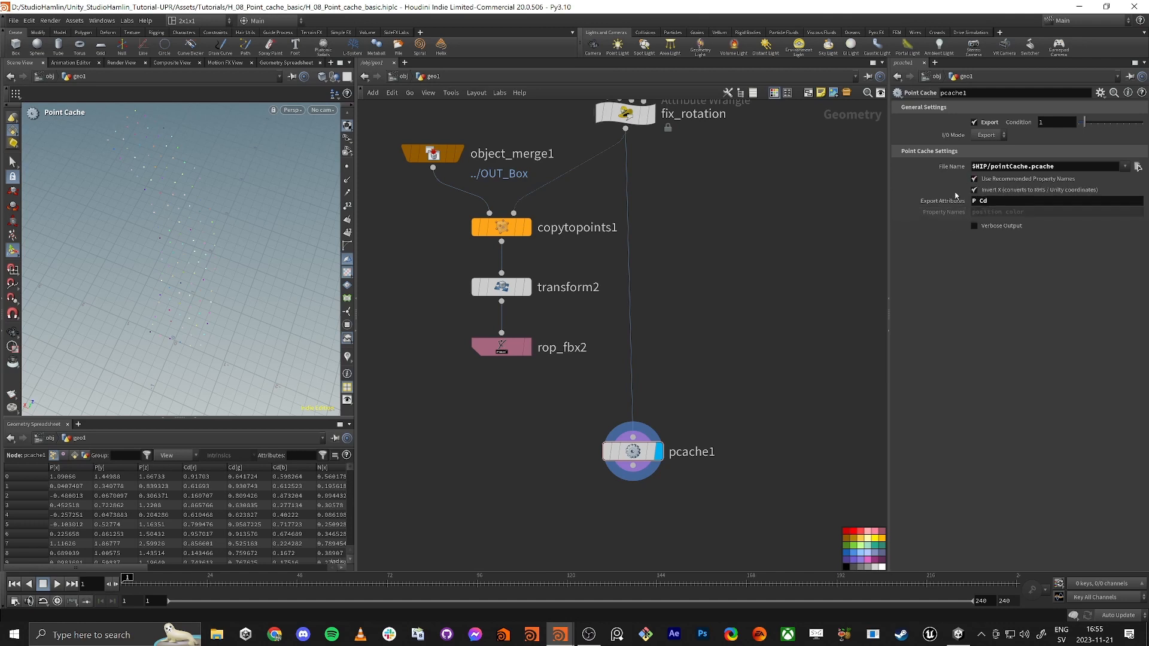
{"action": "double_click", "coordinate": [985, 201]}
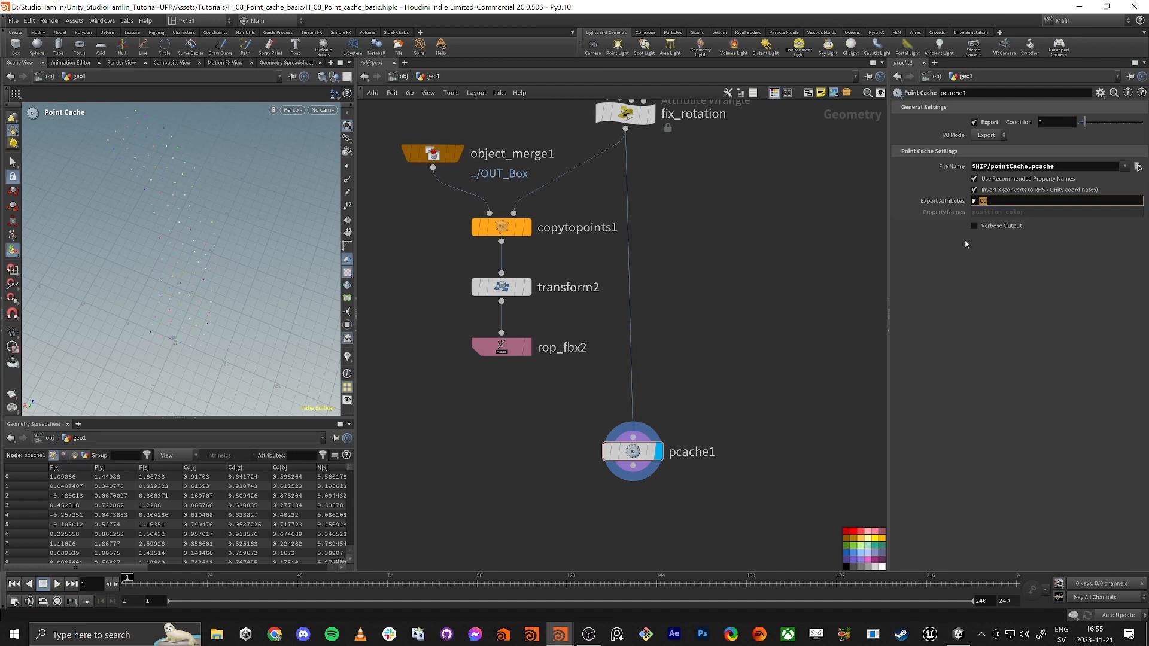
{"action": "left_click", "coordinate": [974, 179]}
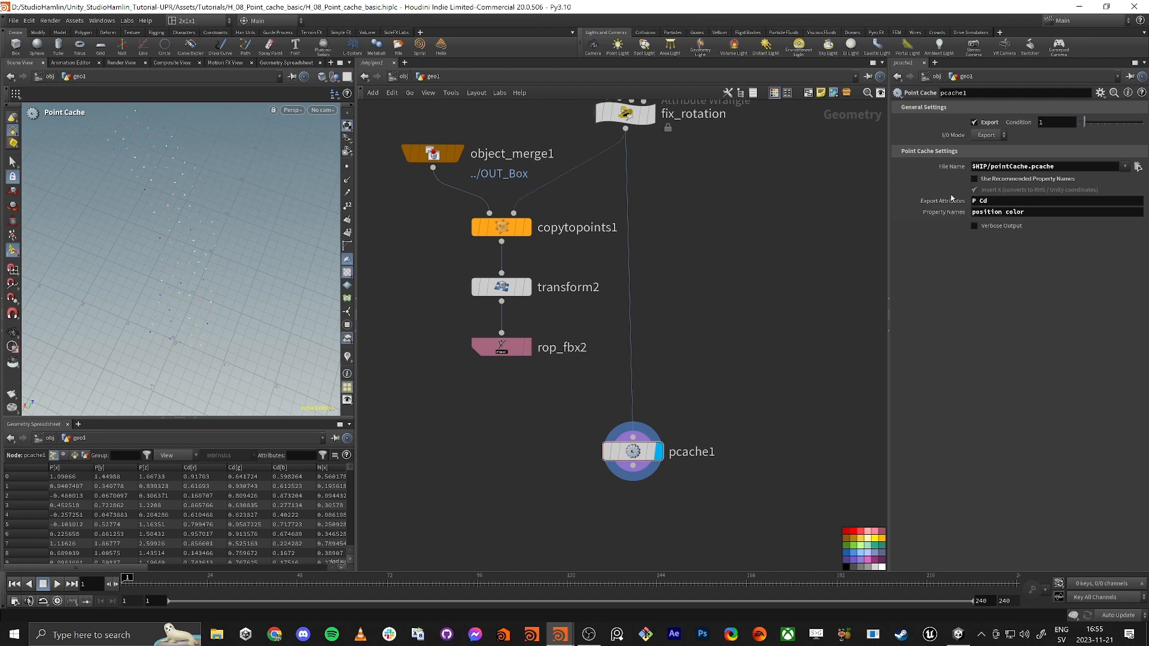
- Set pcache1's export attributes to "P angle Cd" and its property names to "position angle color"
{"action": "double_click", "coordinate": [983, 202]}
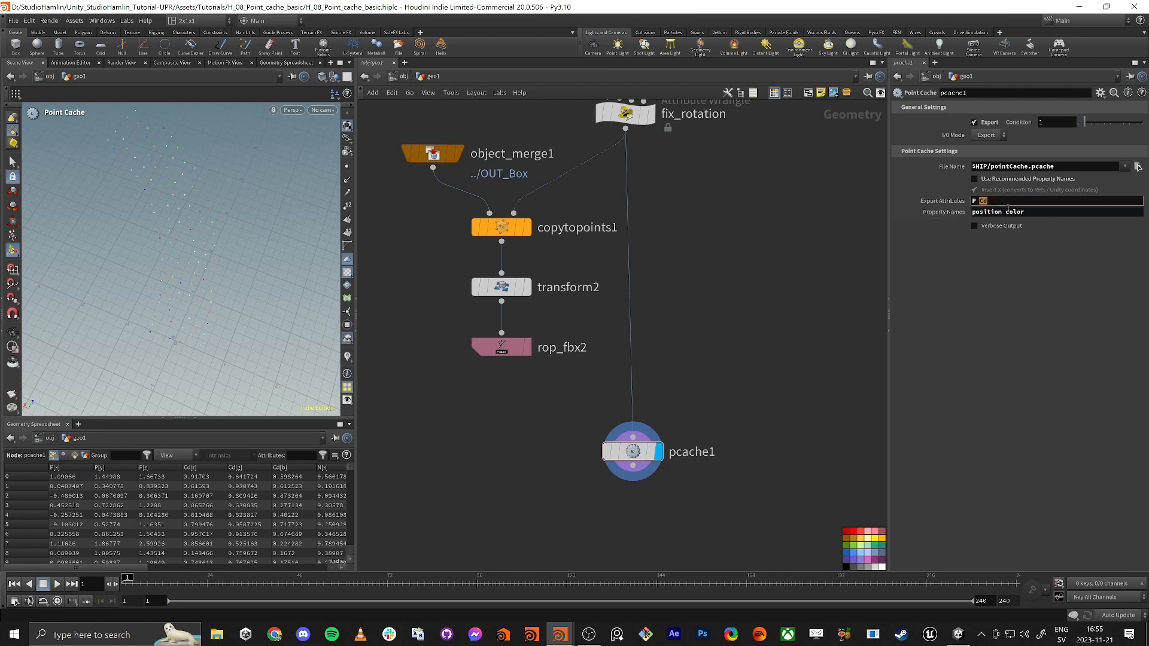
{"action": "type", "text": "angle C"}
{"action": "left_click", "coordinate": [1006, 212]}
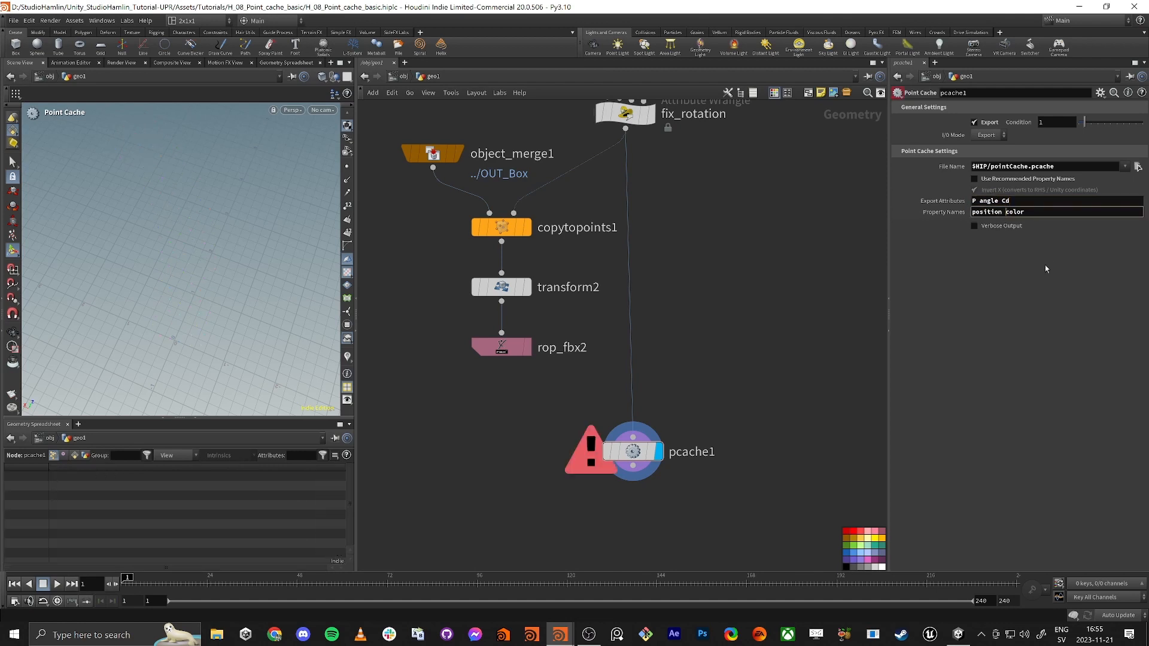
{"action": "type", "text": "angle"}
- View the output of fix_rotation and the boxes generated by copytopoints1 in the viewport
{"action": "middle_click_drag", "start_coordinate": [703, 270], "coordinate": [735, 289]}
{"action": "middle_click_drag", "start_coordinate": [749, 249], "coordinate": [741, 283]}
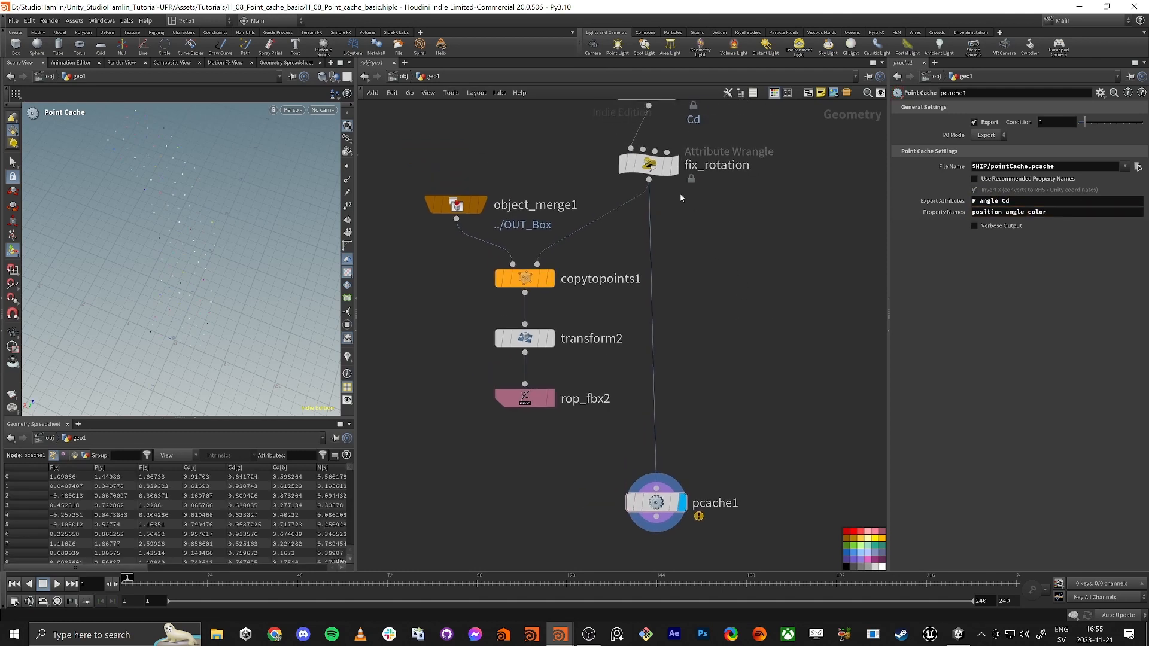
{"action": "left_click", "coordinate": [649, 164]}
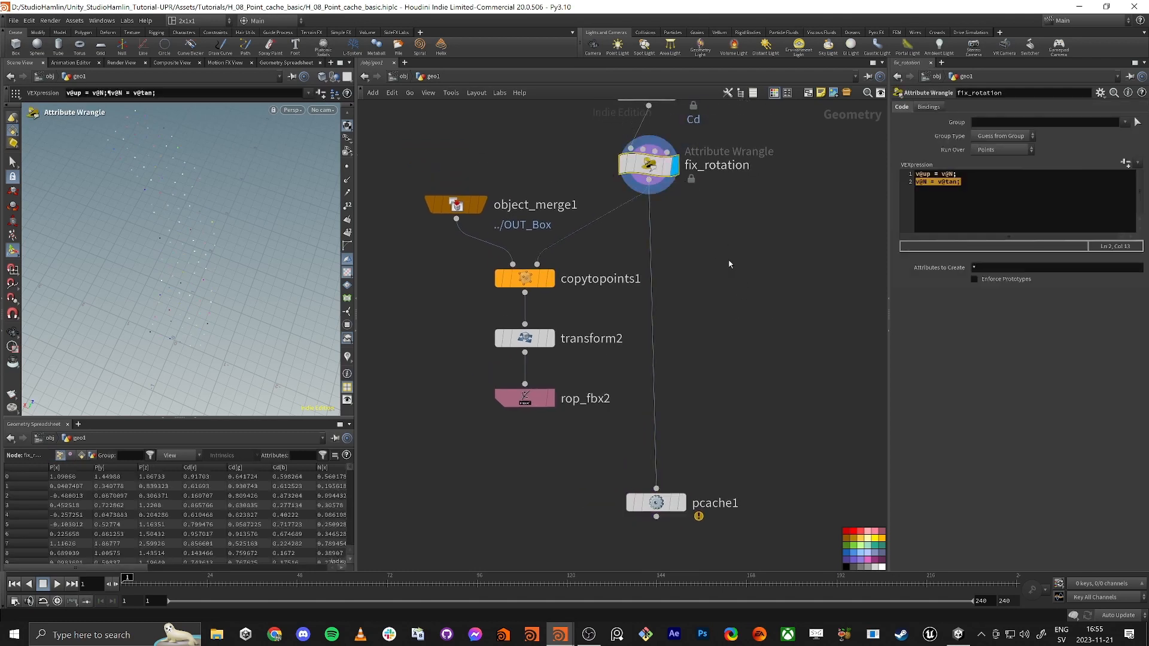
{"action": "left_click", "coordinate": [525, 278]}
{"action": "left_click", "coordinate": [550, 279]}
{"action": "left_click_drag", "start_coordinate": [114, 284], "coordinate": [139, 248], "text": "alt"}
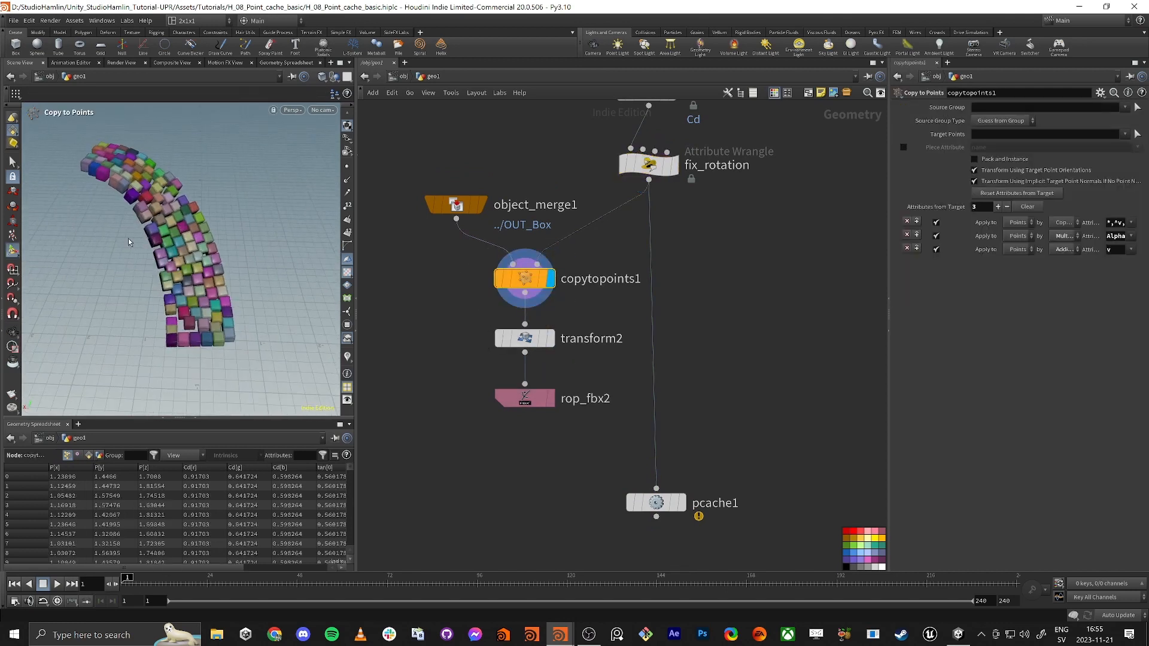
- Insert an Attribute Wrangle node on the wire between fix_rotation and pcache1
{"action": "double_click", "coordinate": [649, 168]}
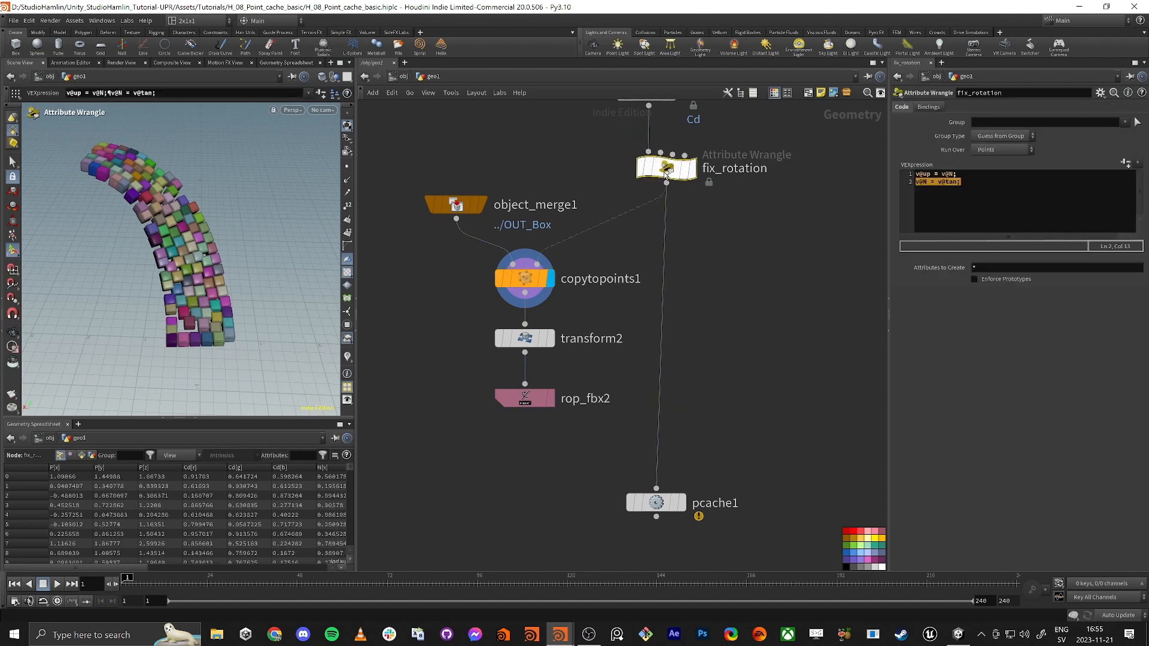
{"action": "key", "text": "u"}
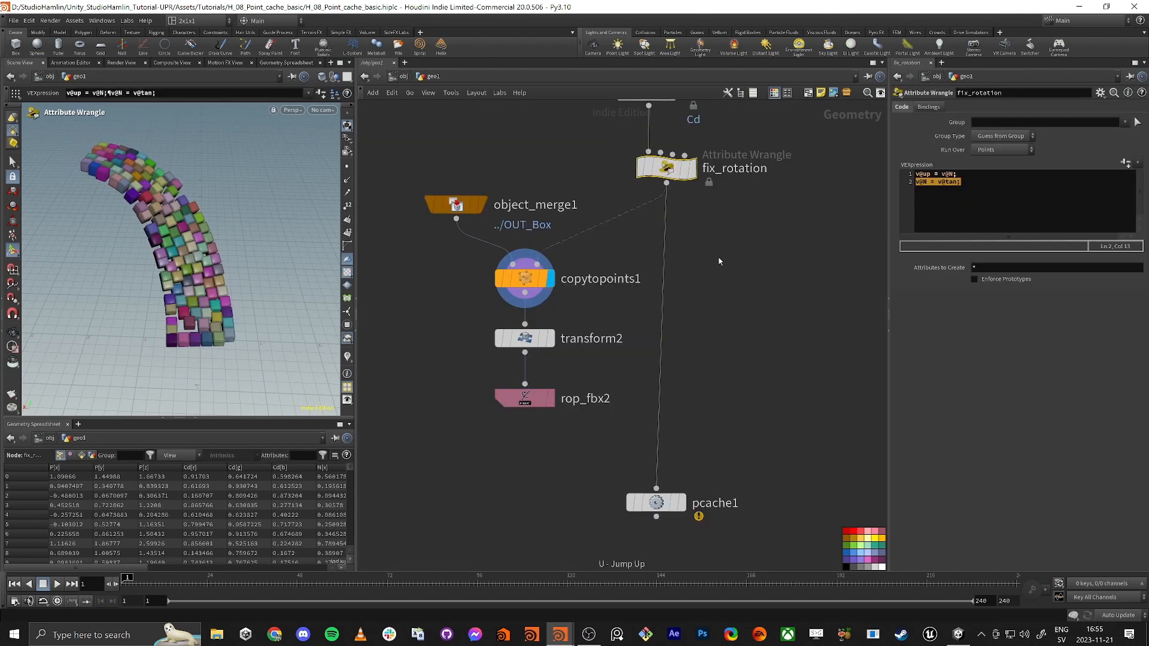
{"action": "key", "text": "Tab"}
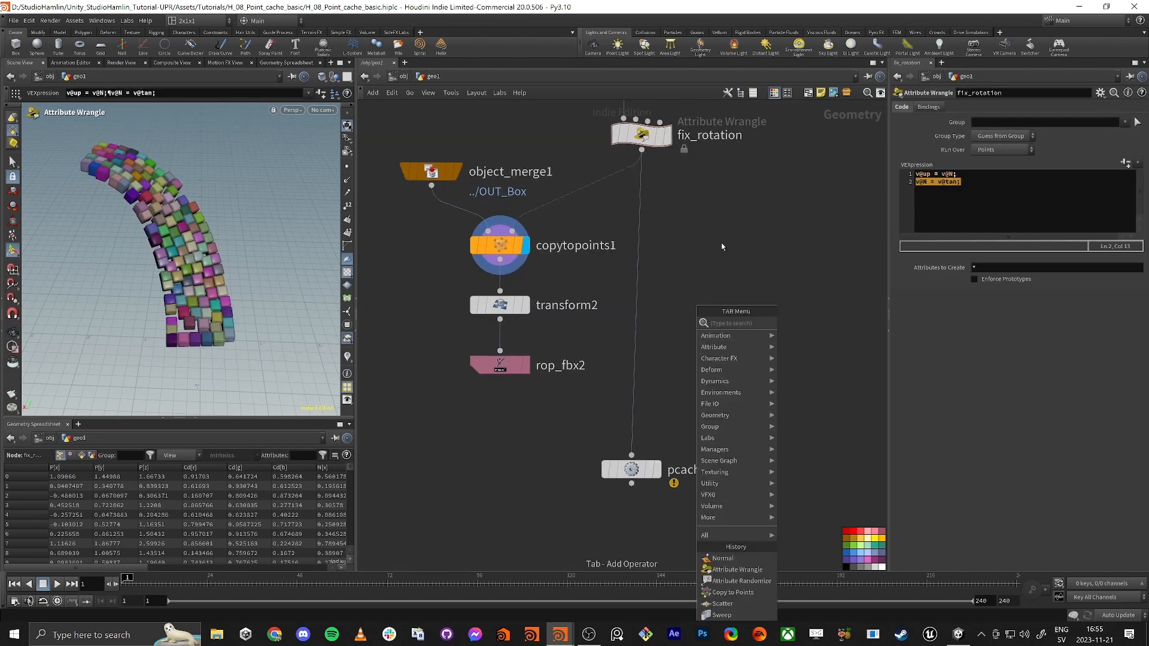
{"action": "key", "text": "Escape"}
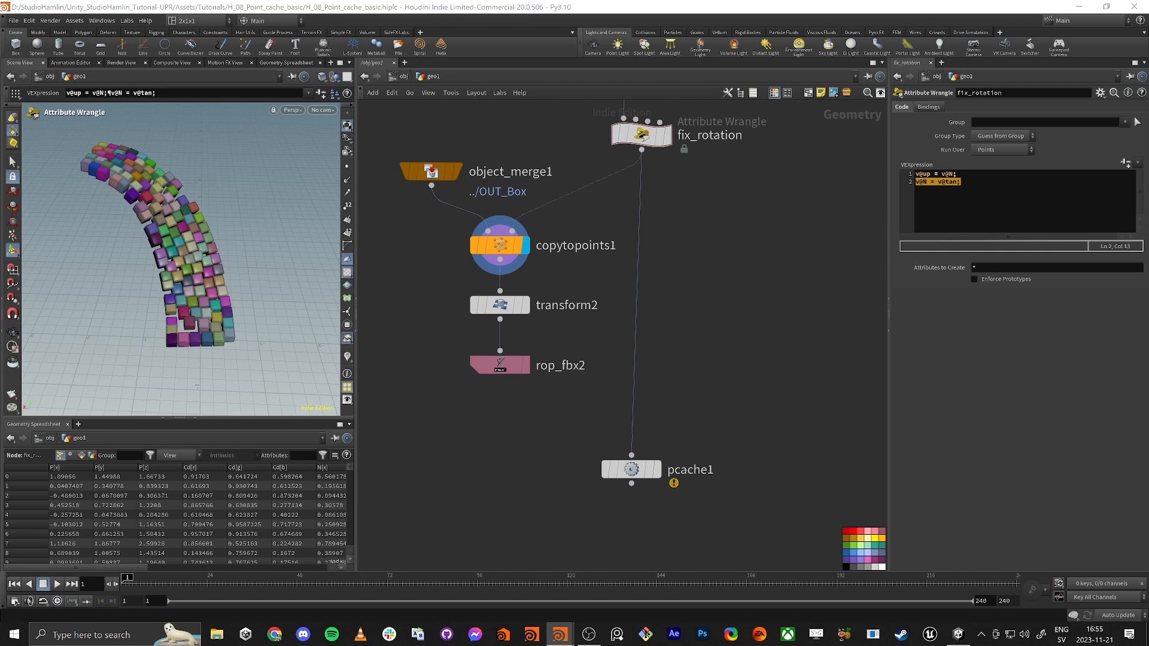
{"action": "key", "text": "Tab"}
{"action": "type", "text": "wra"}
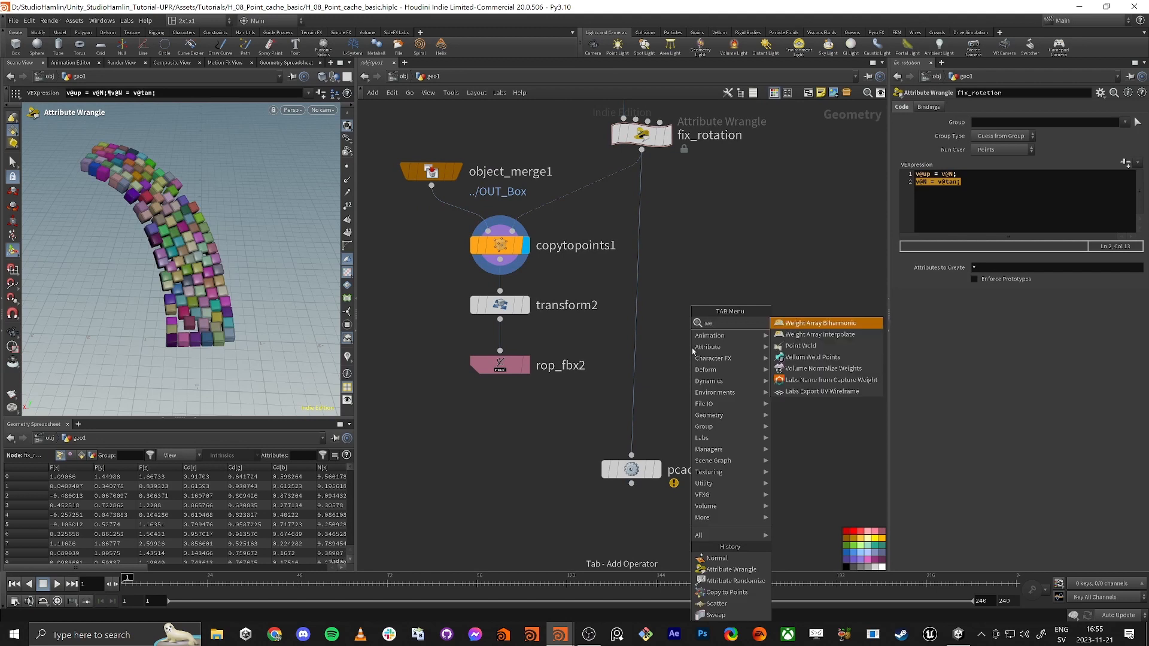
{"action": "key", "text": "Return"}
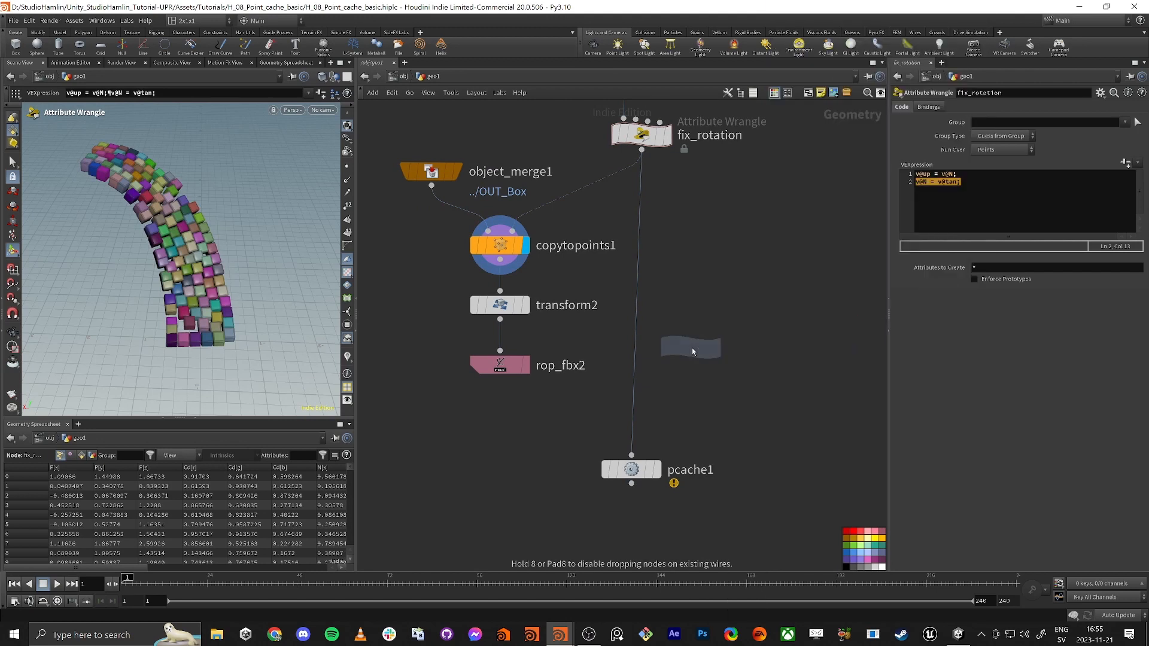
{"action": "left_click", "coordinate": [635, 360]}
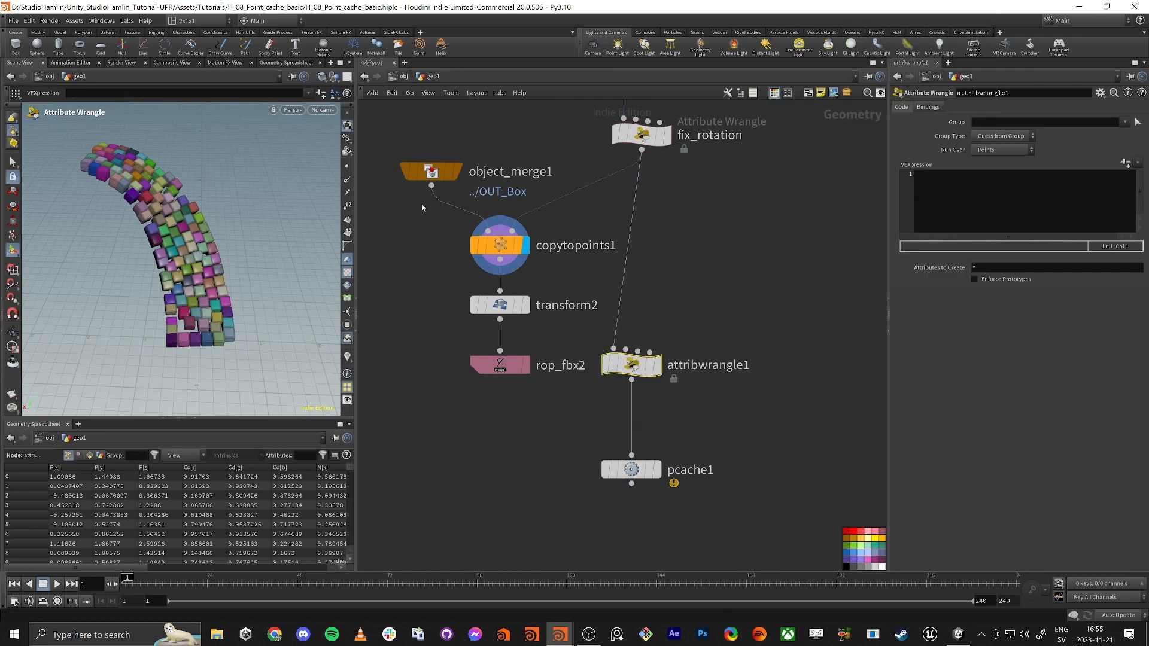
- Duplicate object_merge1 and copytopoints1 beside the point cache branch, keeping the fix_rotation connection
{"action": "left_click_drag", "start_coordinate": [405, 268], "coordinate": [516, 178]}
{"action": "left_click_drag", "start_coordinate": [436, 174], "coordinate": [860, 298], "text": "alt"}
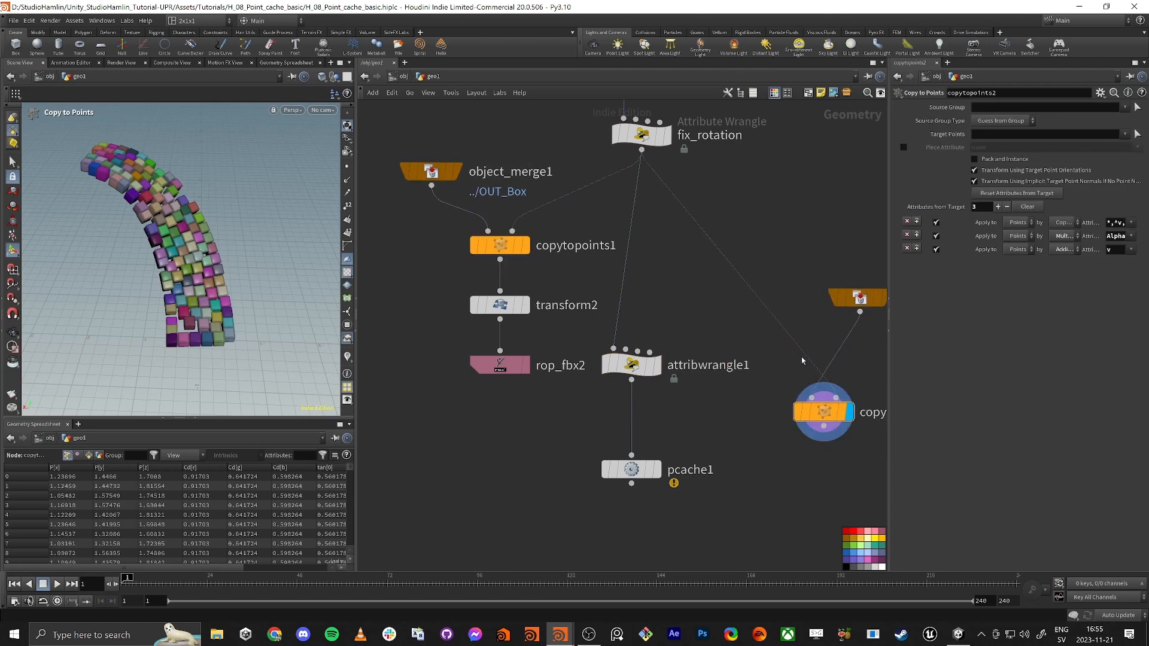
{"action": "middle_click_drag", "start_coordinate": [771, 504], "coordinate": [703, 483]}
- Group the duplicated object merge and copy-to-points nodes in a network box titled "debug"
{"action": "left_click_drag", "start_coordinate": [720, 430], "coordinate": [849, 211]}
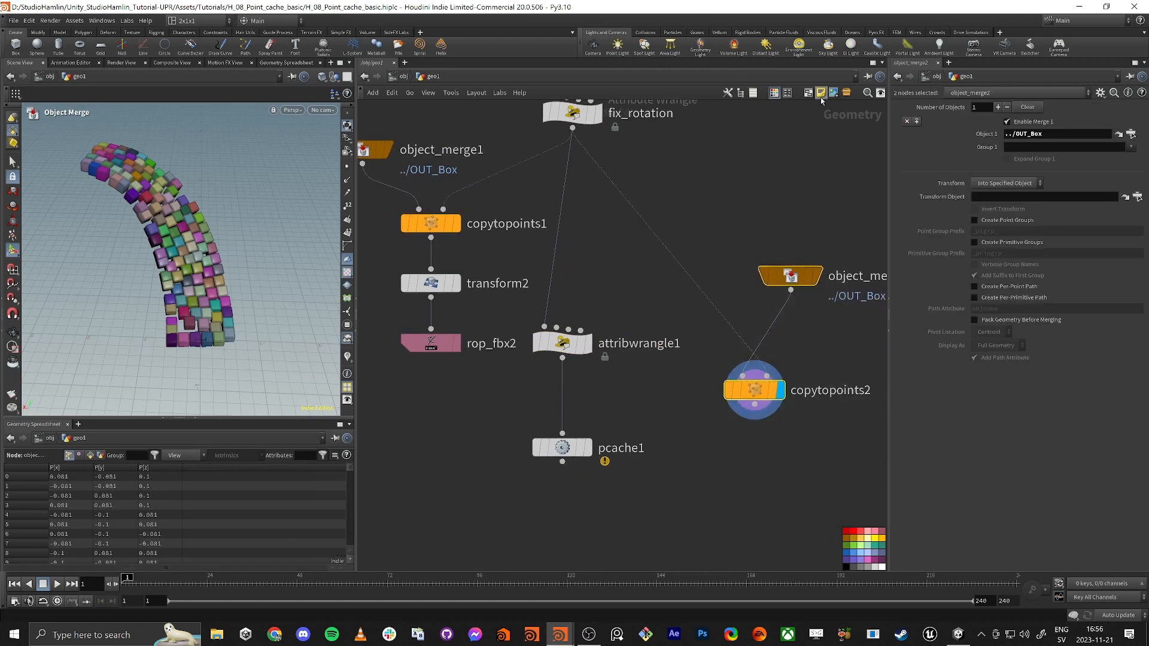
{"action": "left_click", "coordinate": [809, 94]}
{"action": "type", "text": "debugf"}
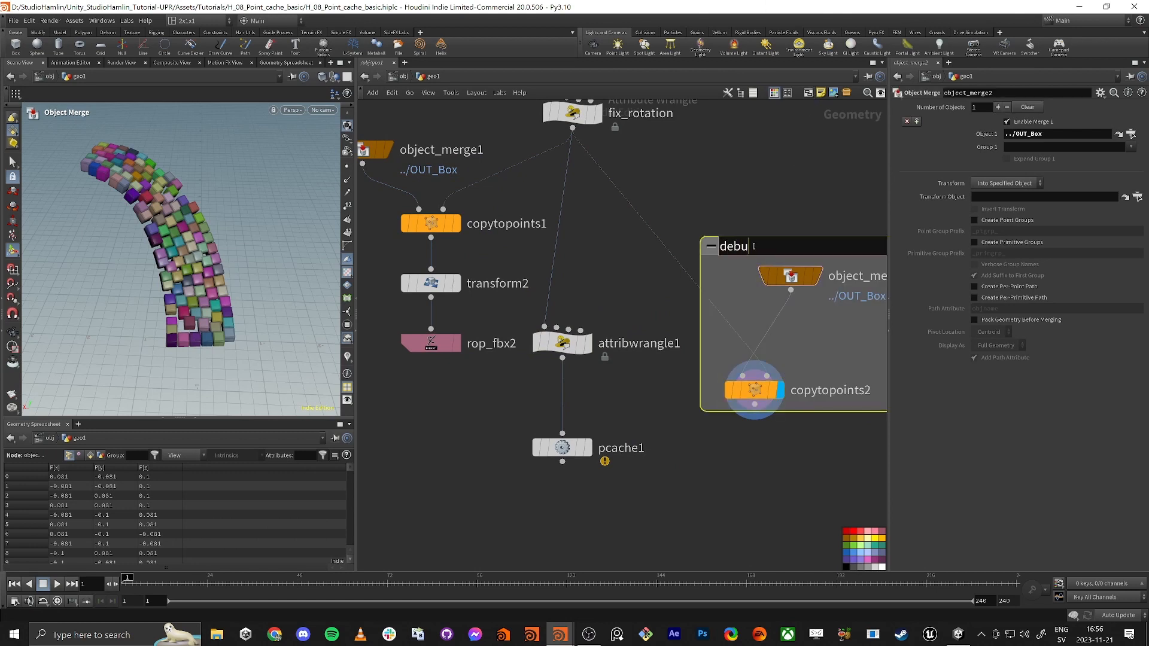
{"action": "key", "text": "BackSpace"}
{"action": "left_click", "coordinate": [710, 180]}
- Rename the new wrangle fix_position_unity_converstion and move the debug network box clear of its label
{"action": "scroll", "coordinate": [564, 381], "scroll_direction": "down", "scroll_amount": 2}
{"action": "left_click", "coordinate": [637, 356]}
{"action": "left_click_drag", "start_coordinate": [650, 356], "coordinate": [549, 358]}
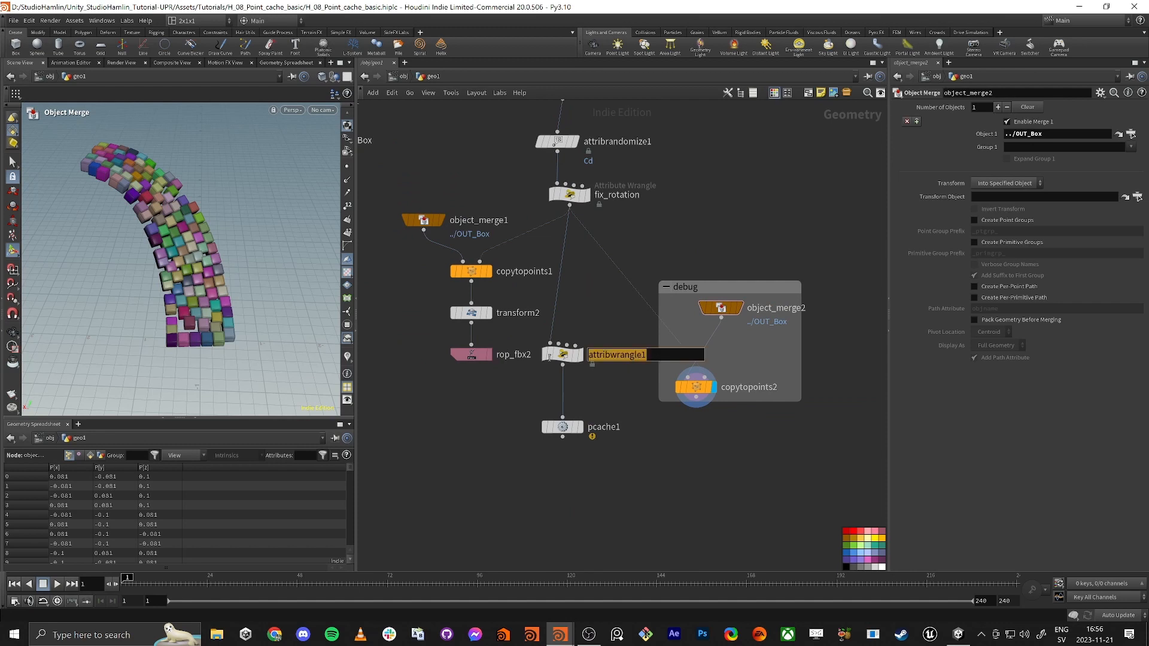
{"action": "type", "text": "flip_"}
{"action": "key", "text": "BackSpace"}
{"action": "key", "text": "BackSpace"}
{"action": "key", "text": "BackSpace"}
{"action": "key", "text": "BackSpace"}
{"action": "key", "text": "BackSpace"}
{"action": "type", "text": "fix_"}
{"action": "type", "text": "position_porble"}
{"action": "key", "text": "BackSpace"}
{"action": "key", "text": "BackSpace"}
{"action": "key", "text": "BackSpace"}
{"action": "key", "text": "BackSpace"}
{"action": "key", "text": "BackSpace"}
{"action": "key", "text": "BackSpace"}
{"action": "type", "text": "unity_converstion"}
{"action": "key", "text": "Return"}
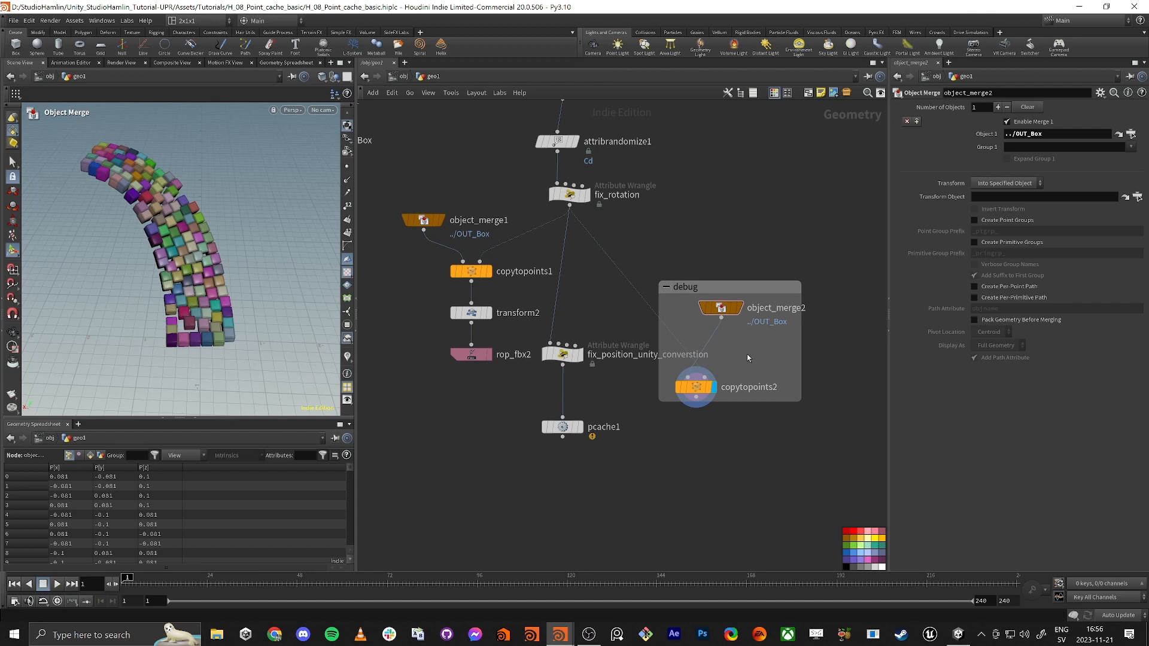
{"action": "left_click_drag", "start_coordinate": [696, 307], "coordinate": [768, 260]}
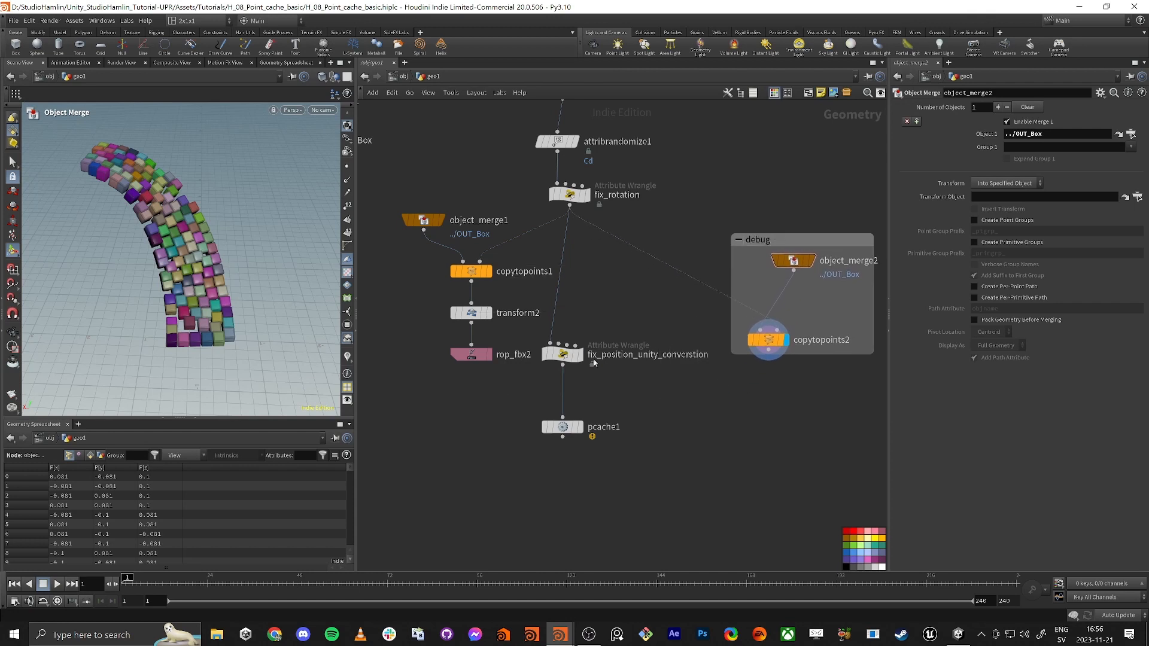
- Display fix_position_unity_converstion and enter the VEX expression "@P.x *= -1;" to mirror the points in X
{"action": "left_click", "coordinate": [582, 358]}
{"action": "left_click", "coordinate": [563, 355]}
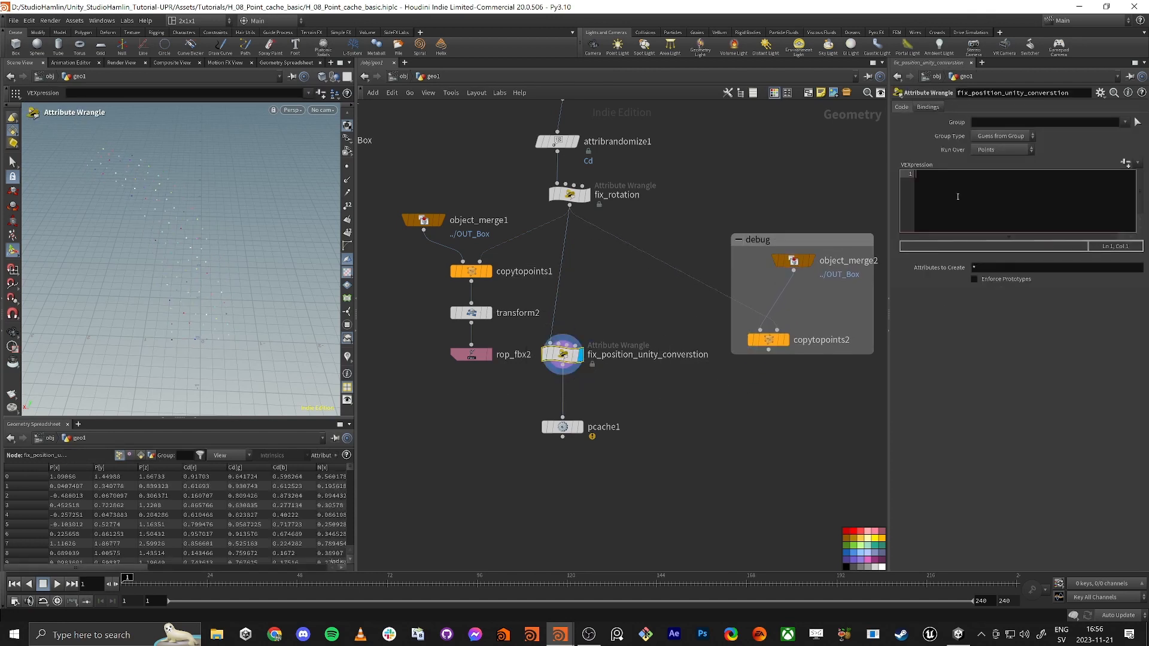
{"action": "type", "text": "@P.x "}
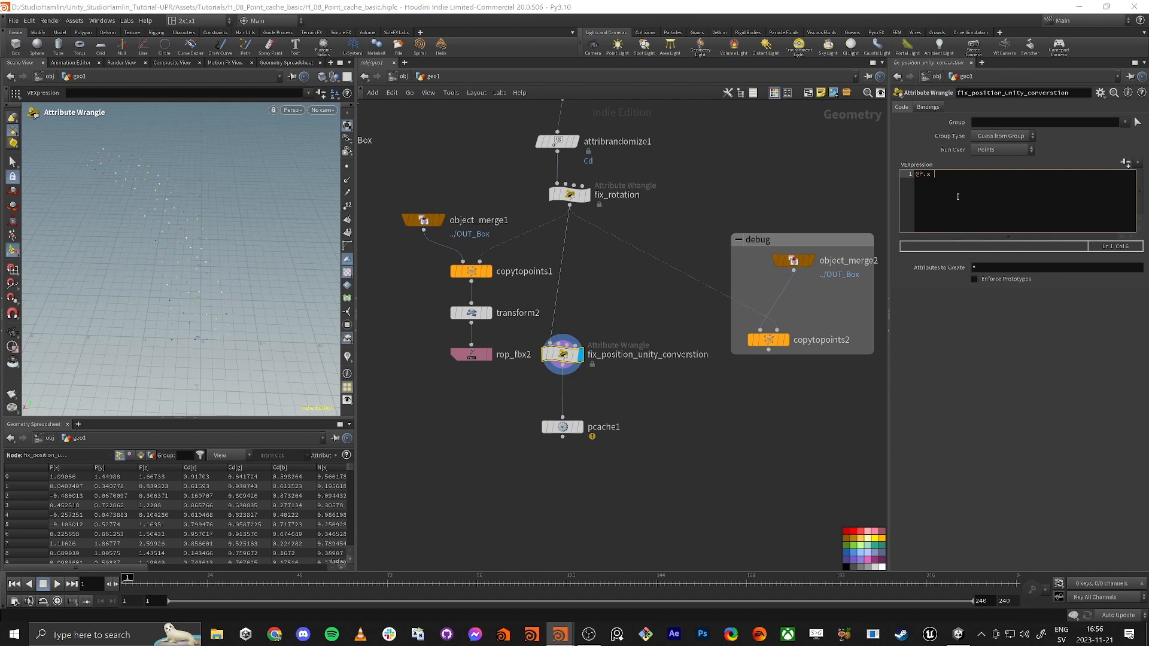
{"action": "type", "text": "*= -1;"}
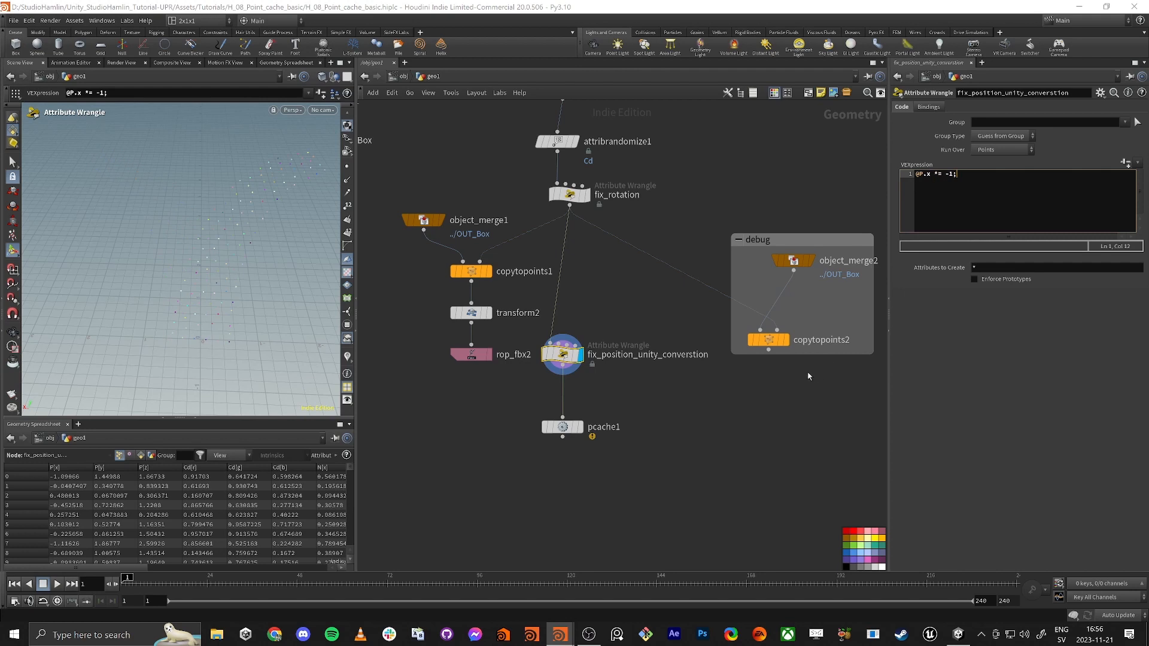
- Place fix_position_unity_converstion below fix_rotation, feed its output to copytopoints2 as target points, and display the debug boxes
{"action": "left_click_drag", "start_coordinate": [574, 358], "coordinate": [762, 331]}
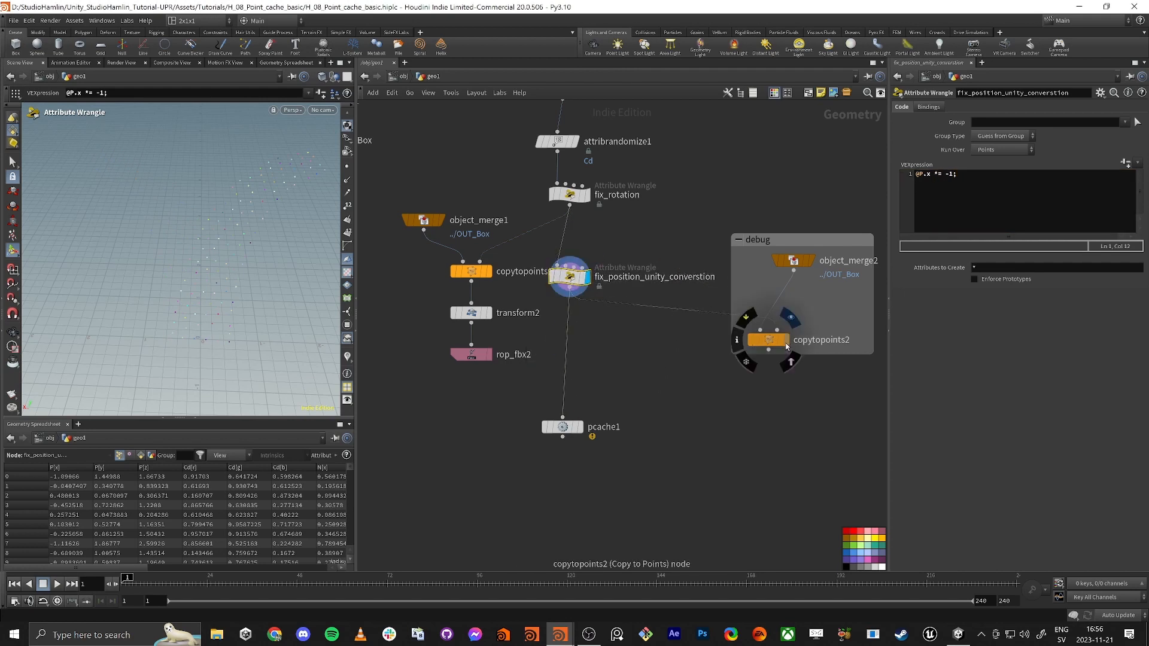
{"action": "left_click", "coordinate": [764, 340]}
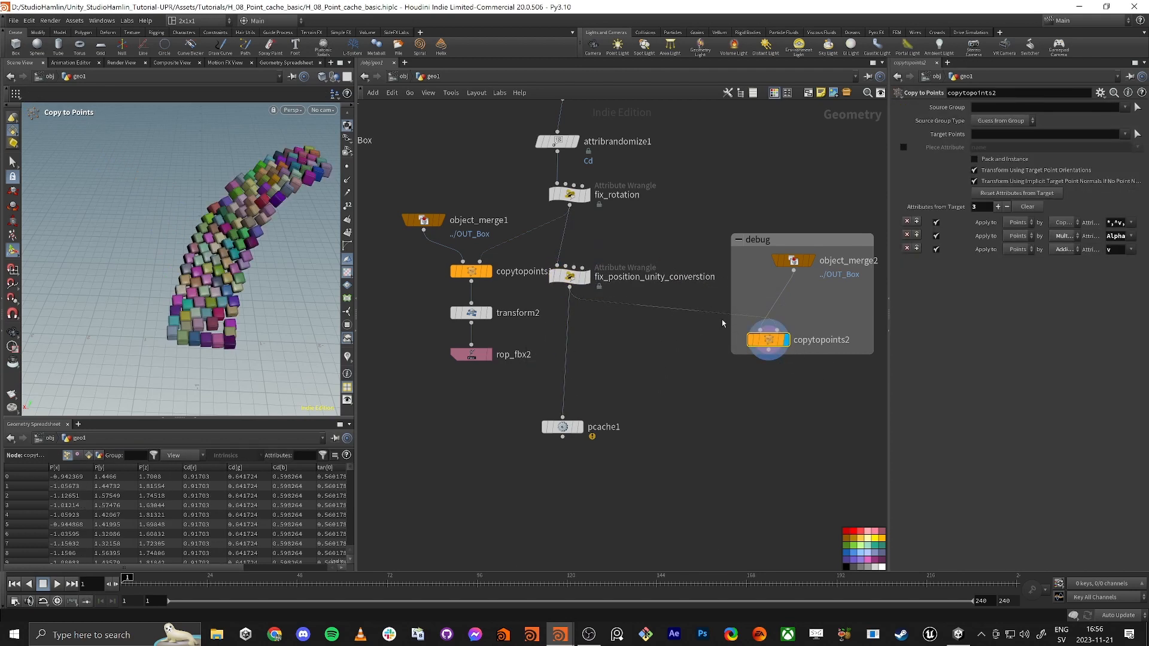
{"action": "left_click", "coordinate": [553, 277]}
{"action": "left_click", "coordinate": [553, 277]}
{"action": "middle_click_drag", "start_coordinate": [632, 357], "coordinate": [632, 367]}
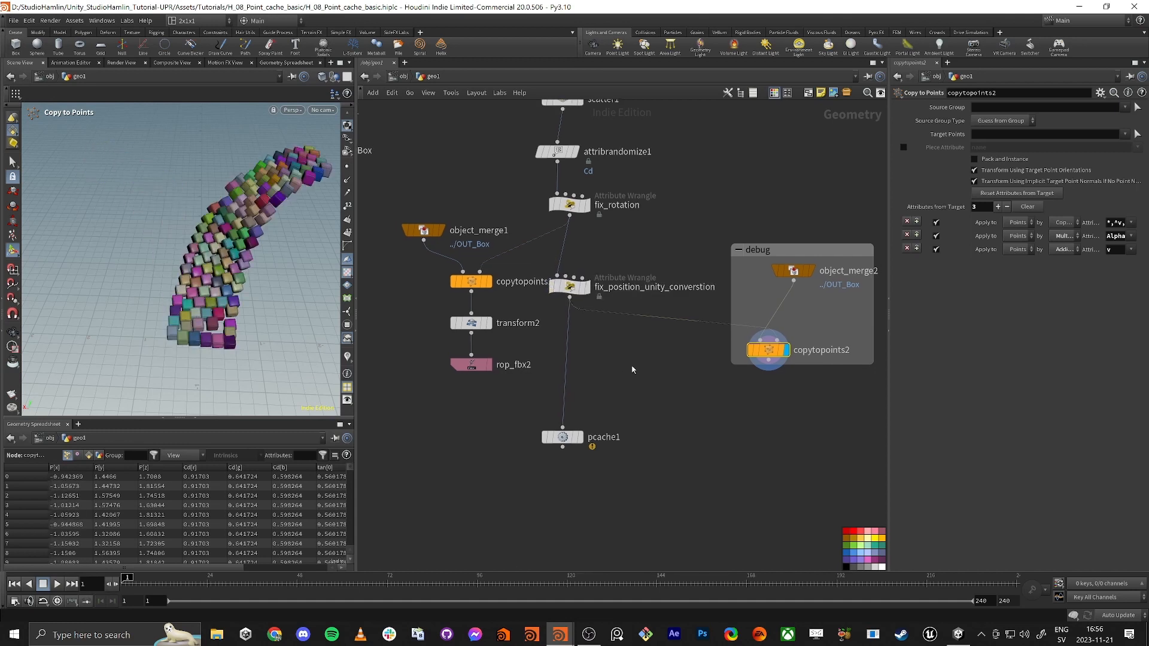
{"action": "left_click_drag", "start_coordinate": [228, 252], "coordinate": [257, 185]}
- Insert an Attribute Wrangle between fix_rotation and fix_position_unity_converstion, placed about midway between the two nodes
{"action": "key", "text": "Tab"}
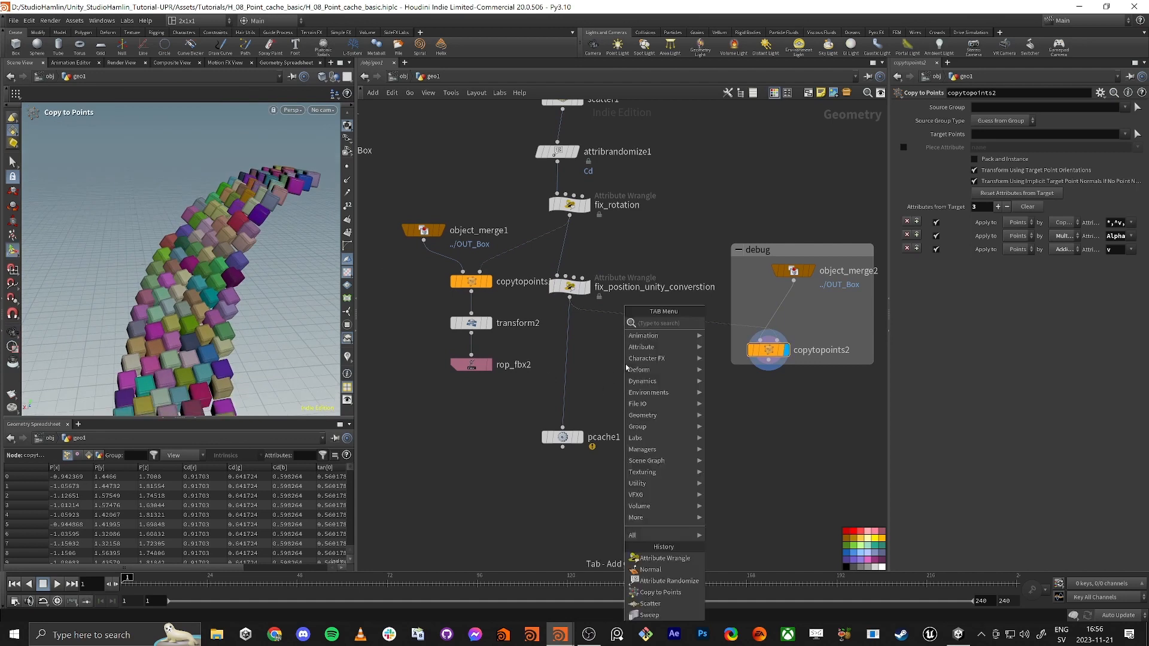
{"action": "type", "text": "wran"}
{"action": "key", "text": "Return"}
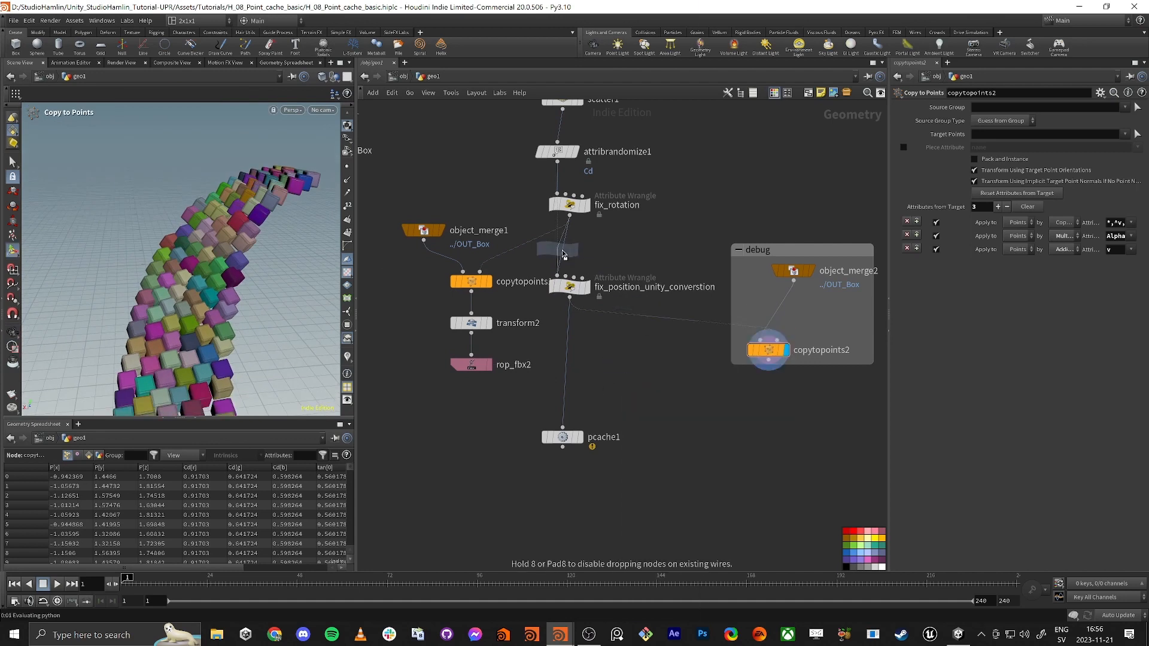
{"action": "left_click", "coordinate": [565, 256]}
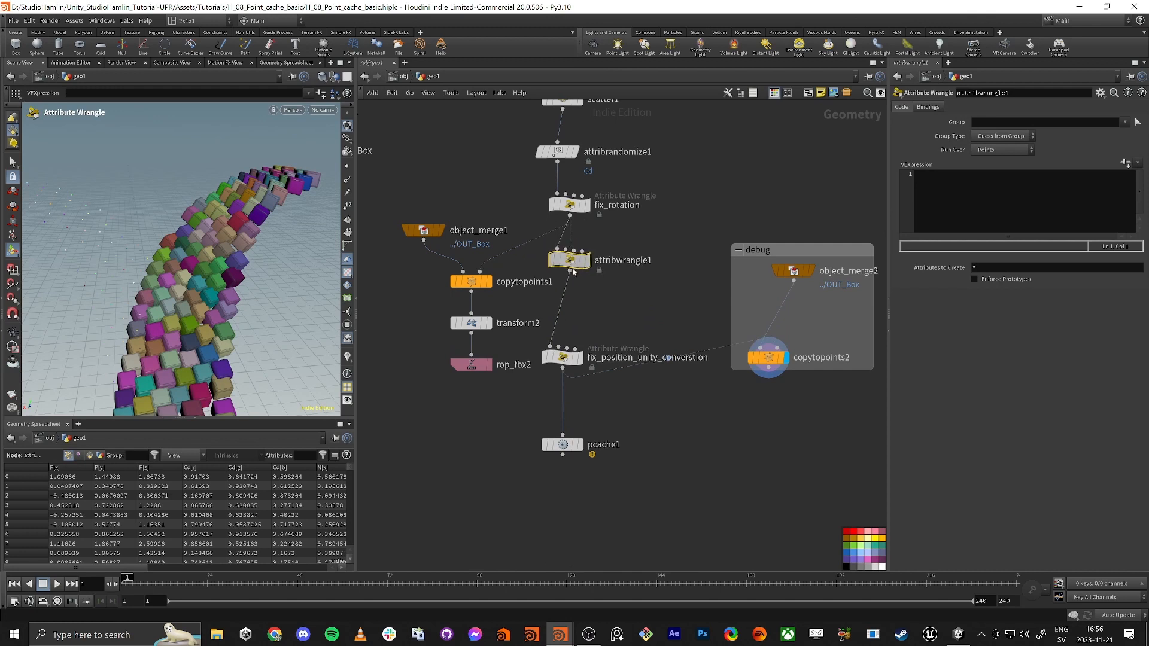
{"action": "left_click_drag", "start_coordinate": [573, 269], "coordinate": [573, 289]}
- Rename the new wrangle fix_rotation_unity_converstion
{"action": "left_click", "coordinate": [636, 284]}
{"action": "left_click_drag", "start_coordinate": [658, 284], "coordinate": [351, 286]}
{"action": "type", "text": "fix"}
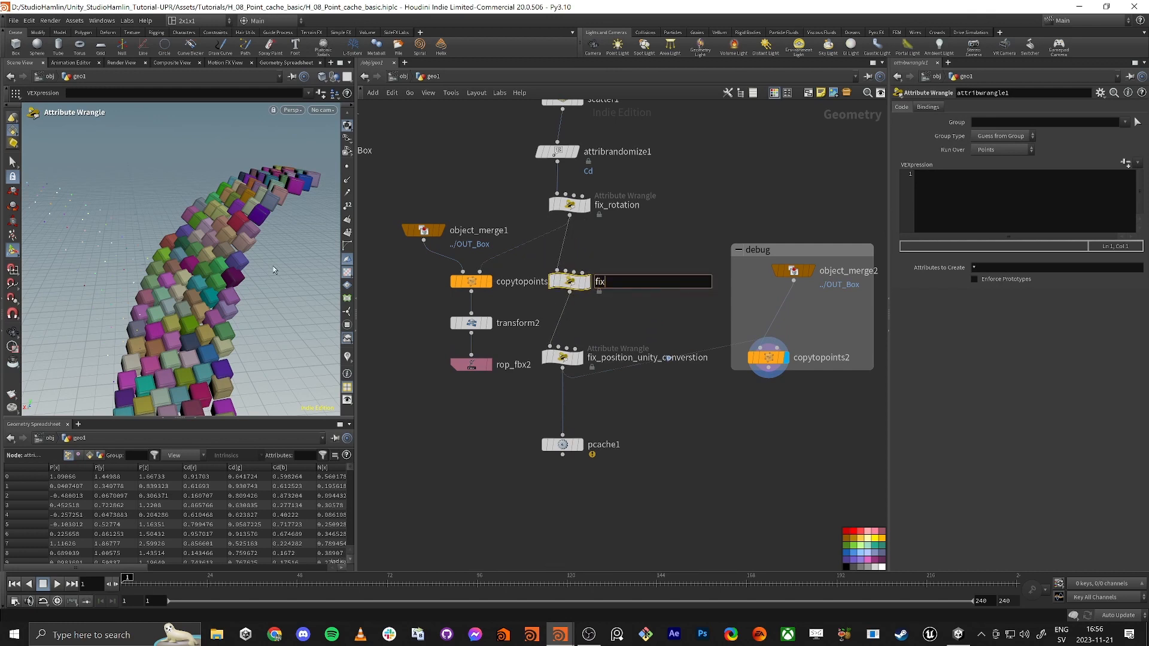
{"action": "type", "text": "_rotation_unity_con"}
{"action": "type", "text": "vers"}
{"action": "type", "text": "tion"}
{"action": "key", "text": "Return"}
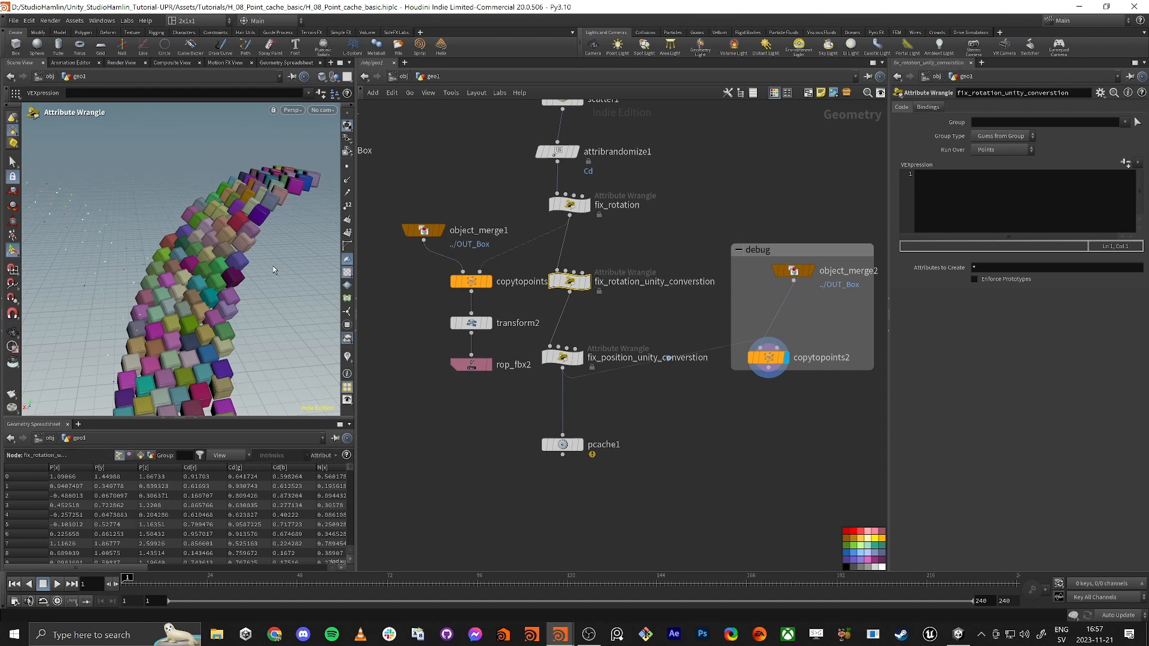
- Correct the spelling of both Unity wrangle names to fix_rotation_unity_conversion and fix_position_unity_conversion
{"action": "double_click", "coordinate": [701, 285]}
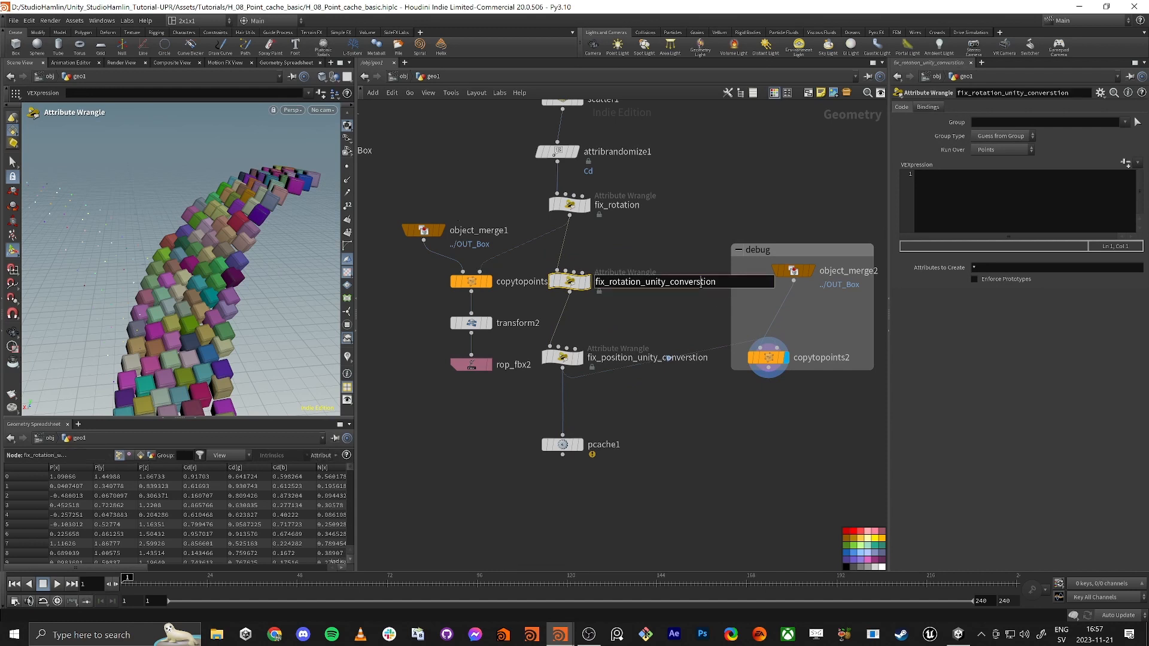
{"action": "key", "text": "BackSpace"}
{"action": "key", "text": "Return"}
{"action": "double_click", "coordinate": [696, 358]}
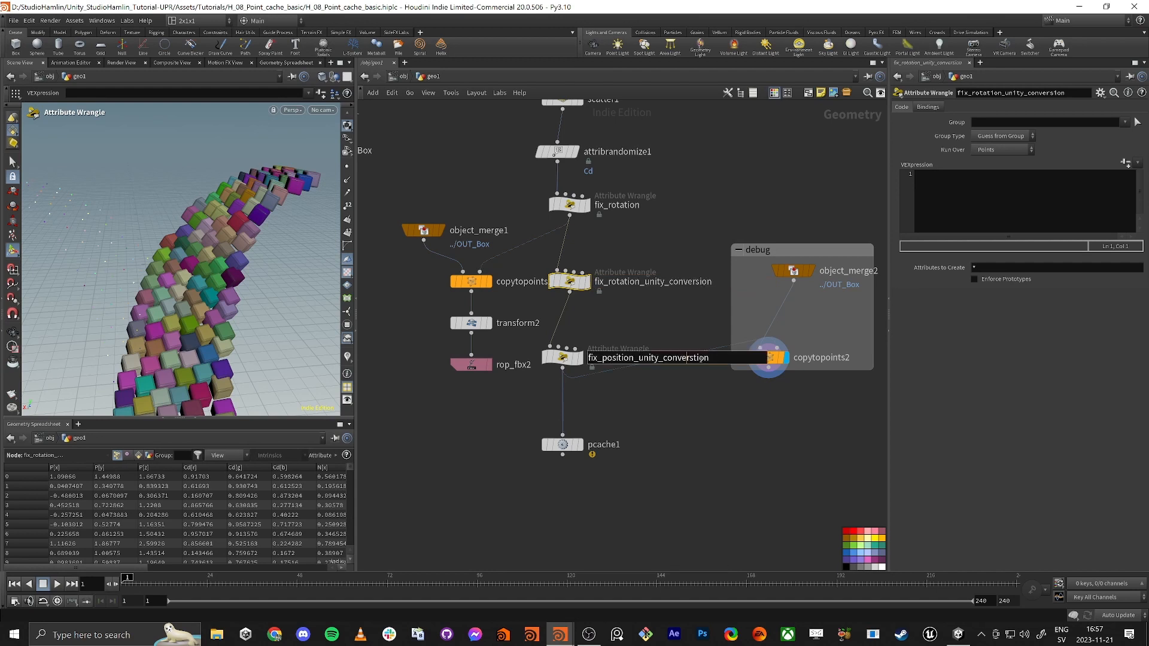
{"action": "key", "text": "BackSpace"}
{"action": "key", "text": "Return"}
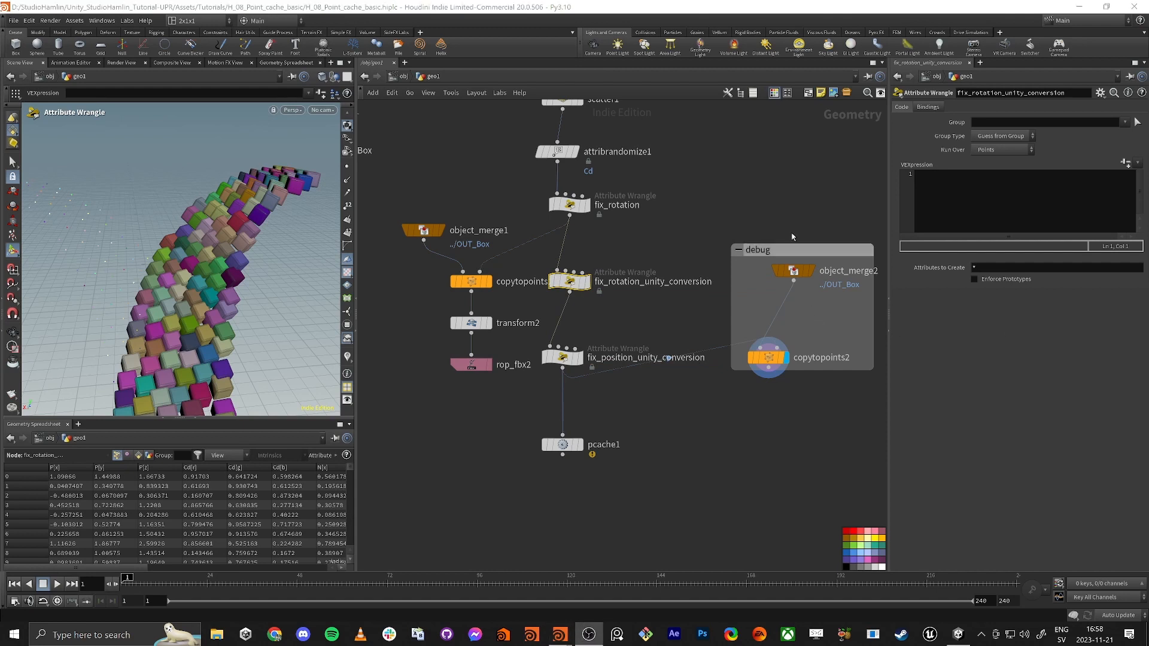
- Switch to Unity and show the particle system in the basic pcache_overview VFX graph
{"action": "mouse_move", "coordinate": [569, 282]}
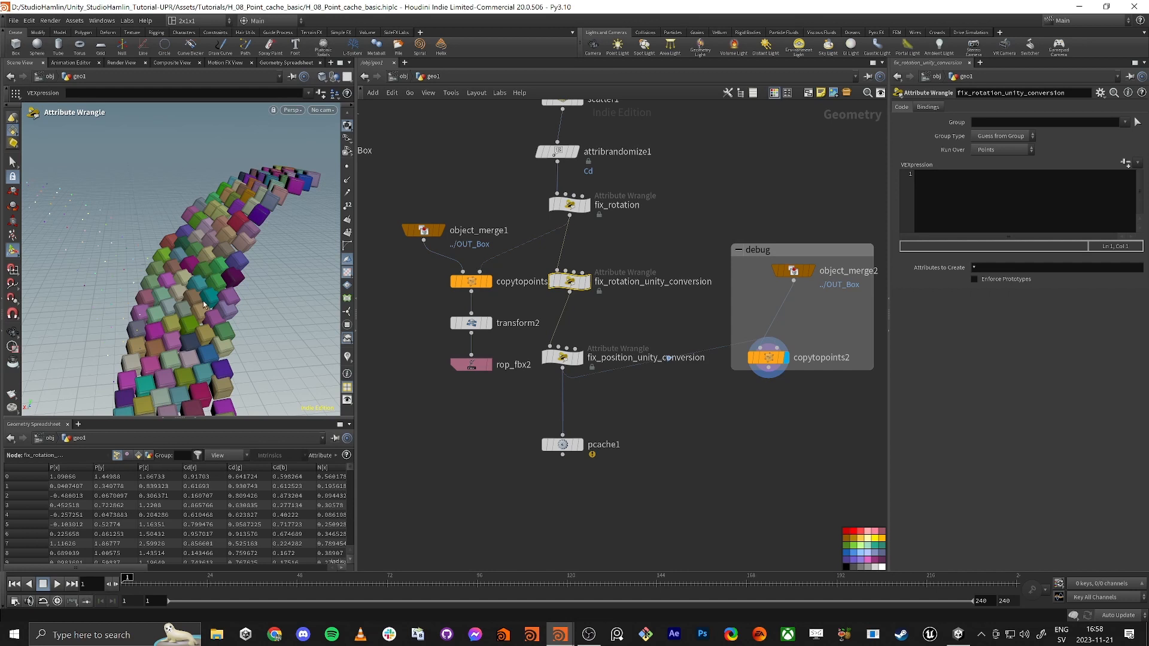
{"action": "key", "text": "alt+Tab"}
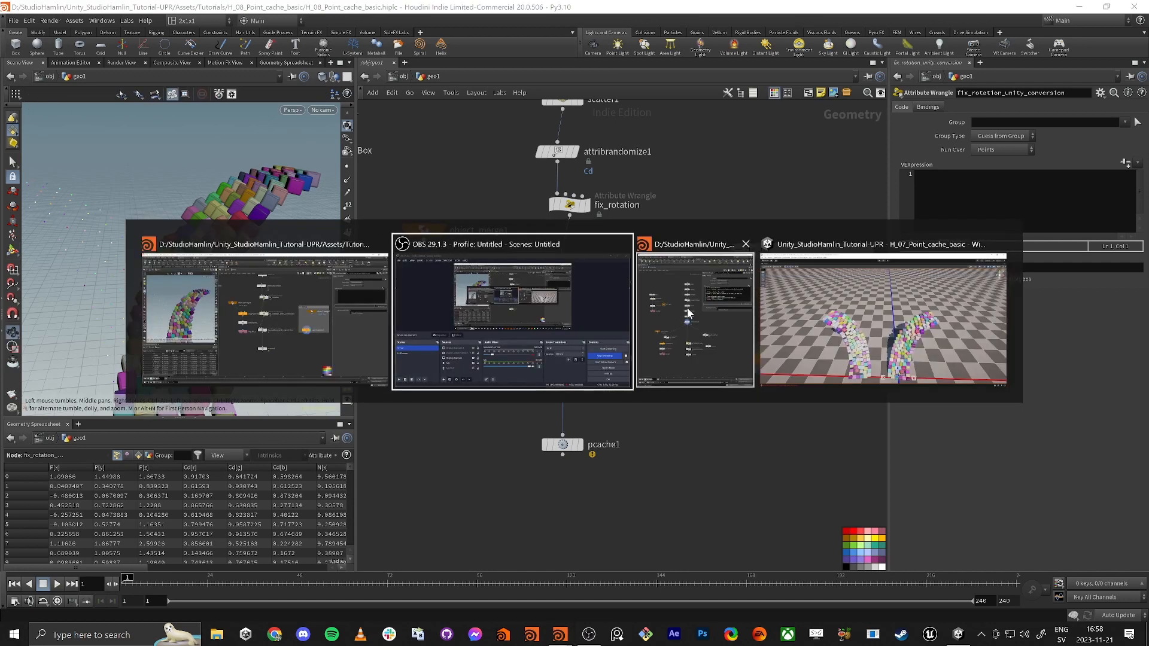
{"action": "key", "text": "alt+Tab"}
{"action": "key", "text": "alt+Tab"}
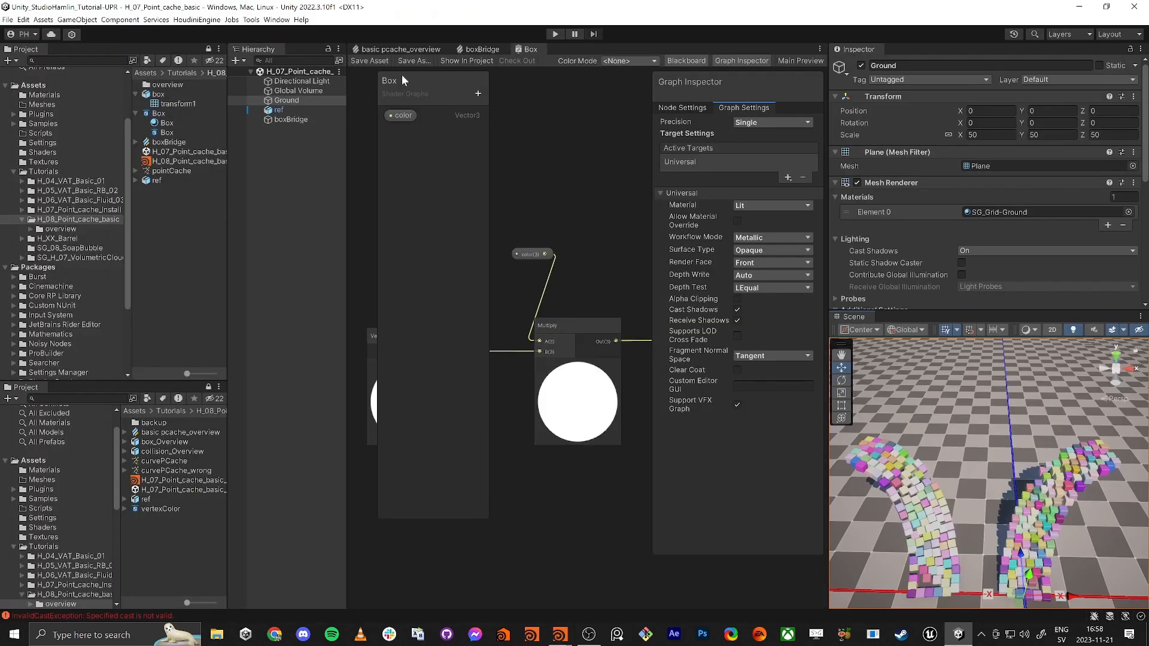
{"action": "key", "text": "shift+space"}
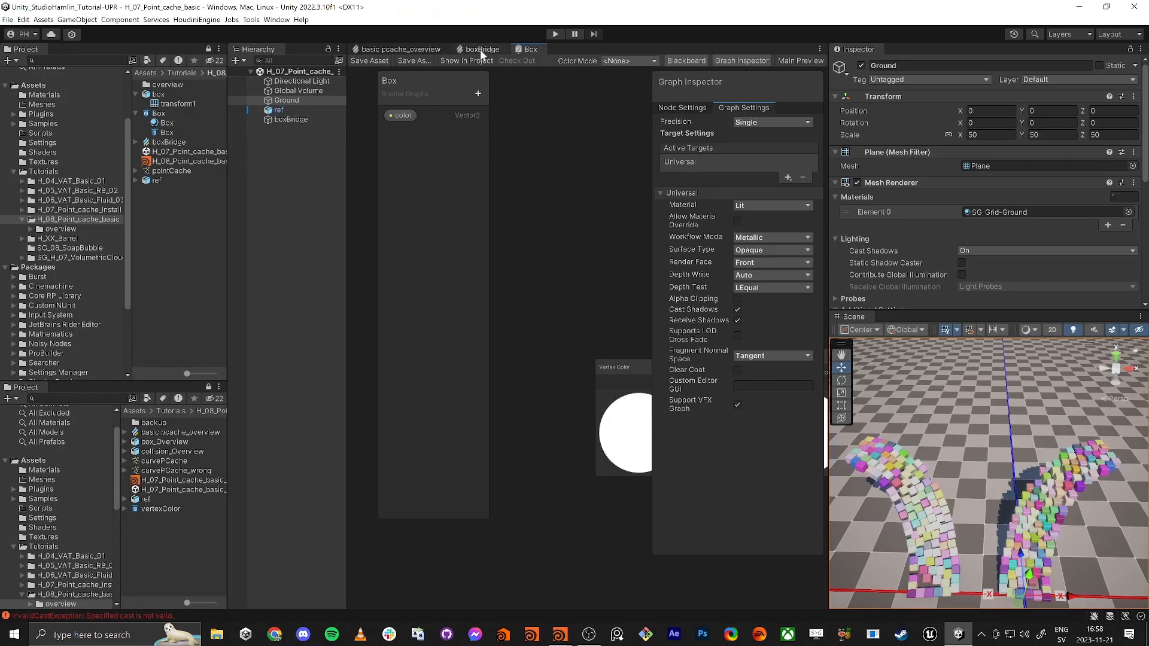
{"action": "left_click", "coordinate": [376, 49]}
{"action": "scroll", "coordinate": [623, 286], "scroll_direction": "up", "scroll_amount": 6}
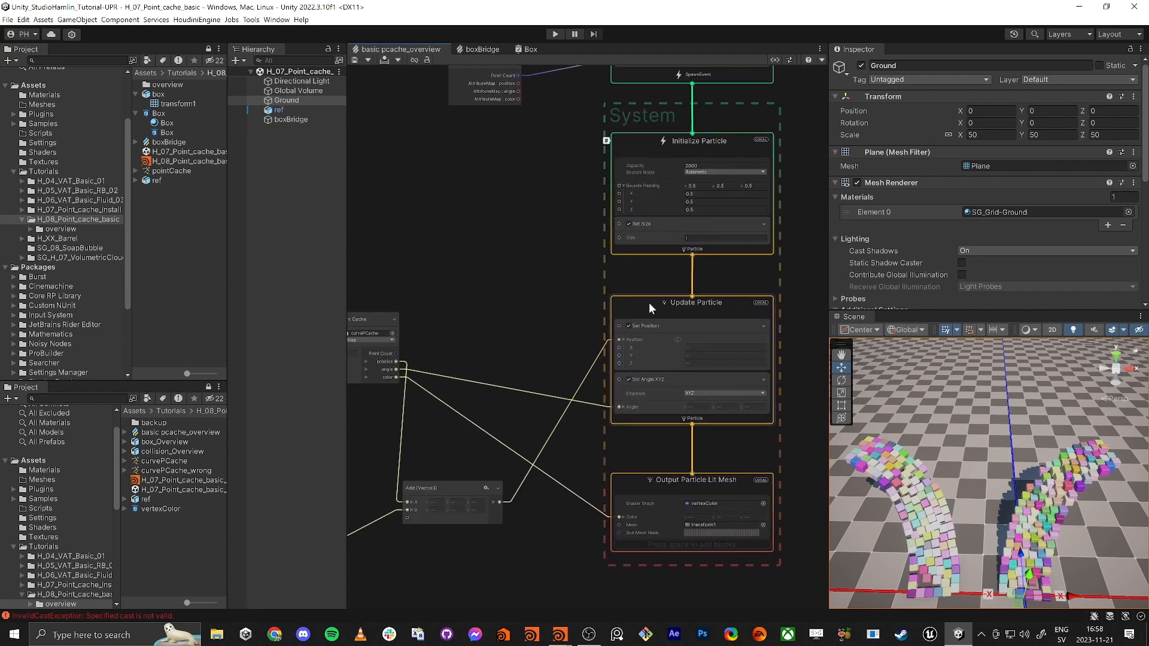
{"action": "scroll", "coordinate": [563, 371], "scroll_direction": "down", "scroll_amount": 2}
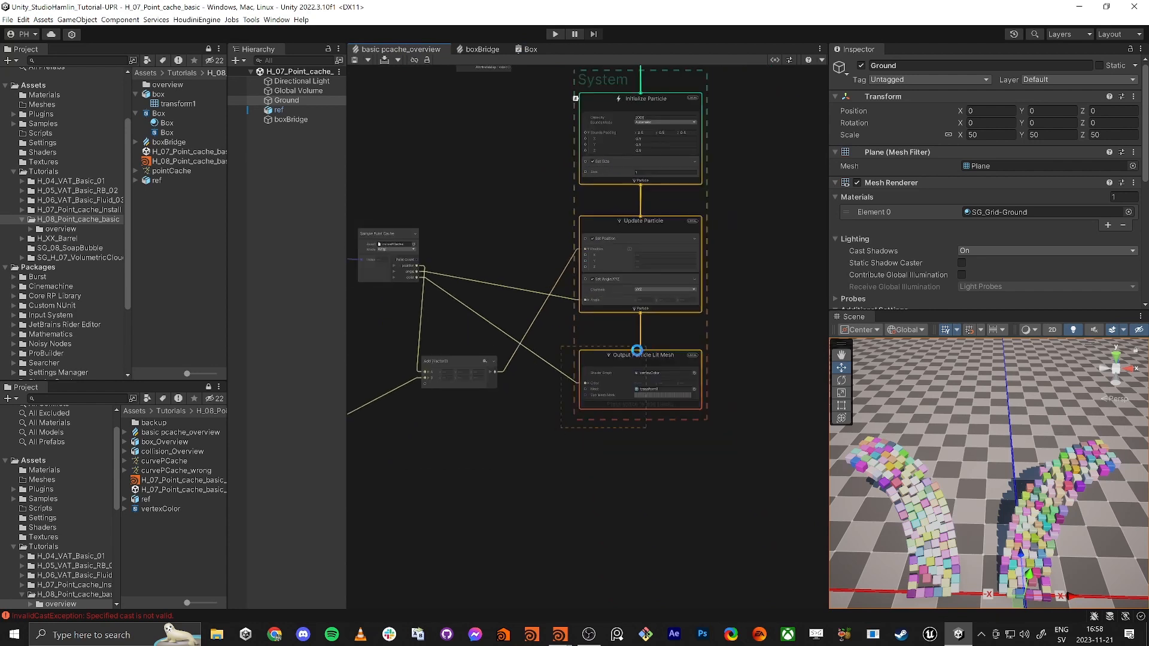
- Move the Output Particle Lit Mesh context lower to leave room below Update Particle
{"action": "left_click_drag", "start_coordinate": [637, 352], "coordinate": [636, 439]}
{"action": "left_click", "coordinate": [462, 507]}
{"action": "middle_click_drag", "start_coordinate": [462, 507], "coordinate": [516, 405]}
{"action": "key", "text": "space"}
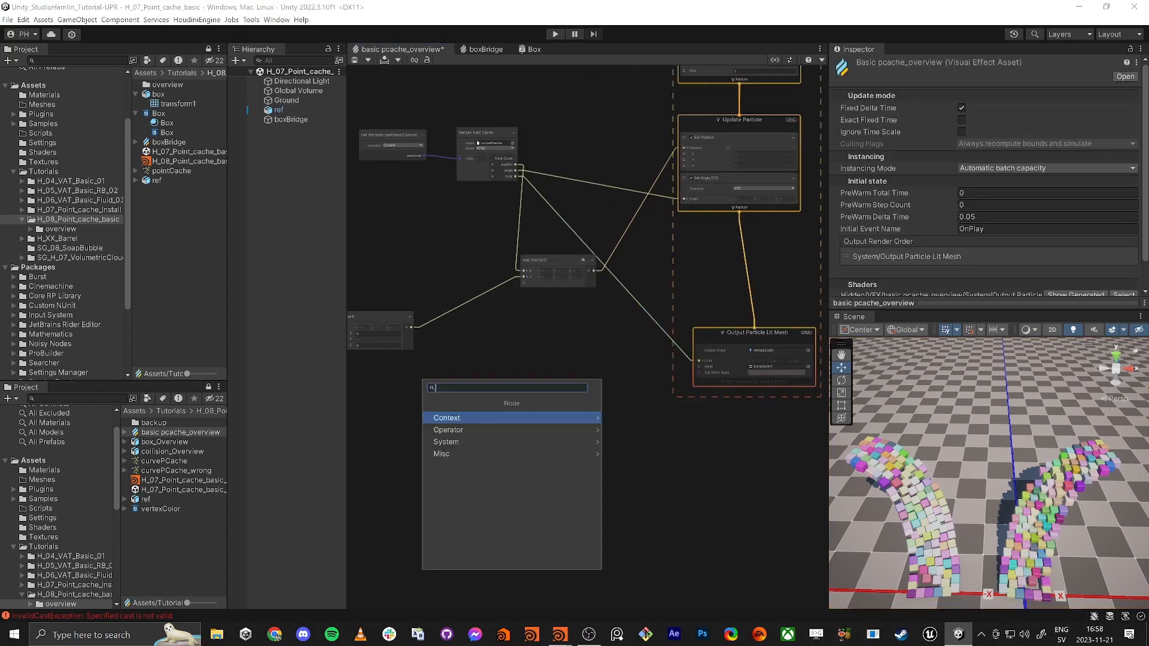
{"action": "type", "text": "orien"}
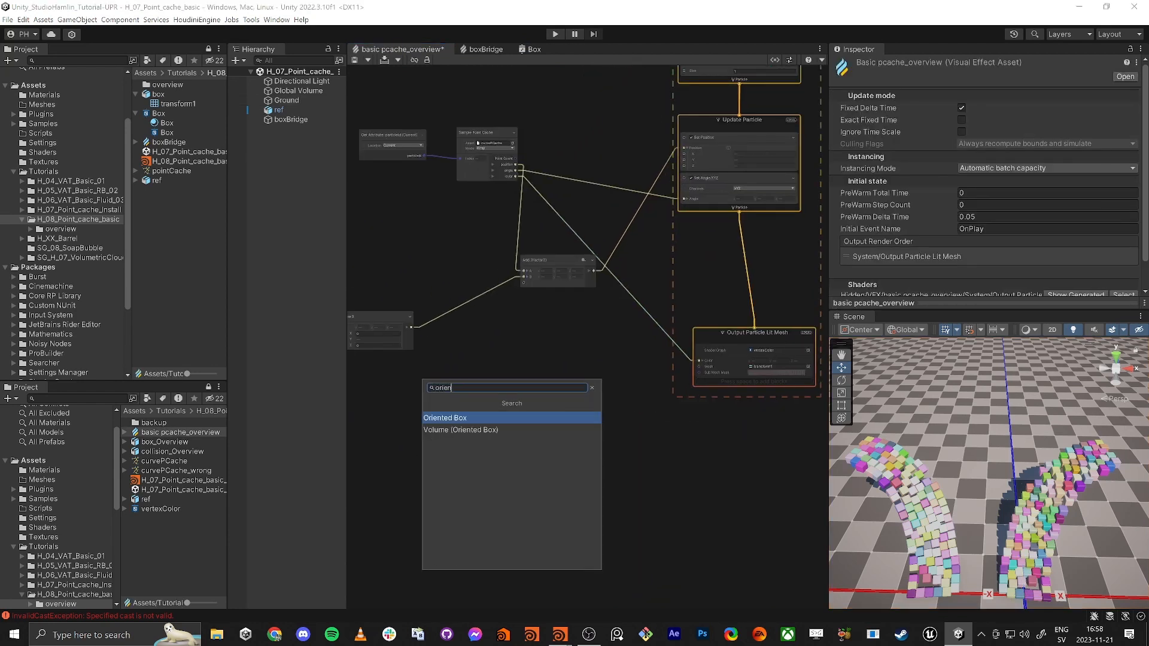
{"action": "key", "text": "BackSpace"}
{"action": "key", "text": "BackSpace"}
{"action": "key", "text": "BackSpace"}
{"action": "key", "text": "BackSpace"}
{"action": "key", "text": "BackSpace"}
{"action": "type", "text": "rota"}
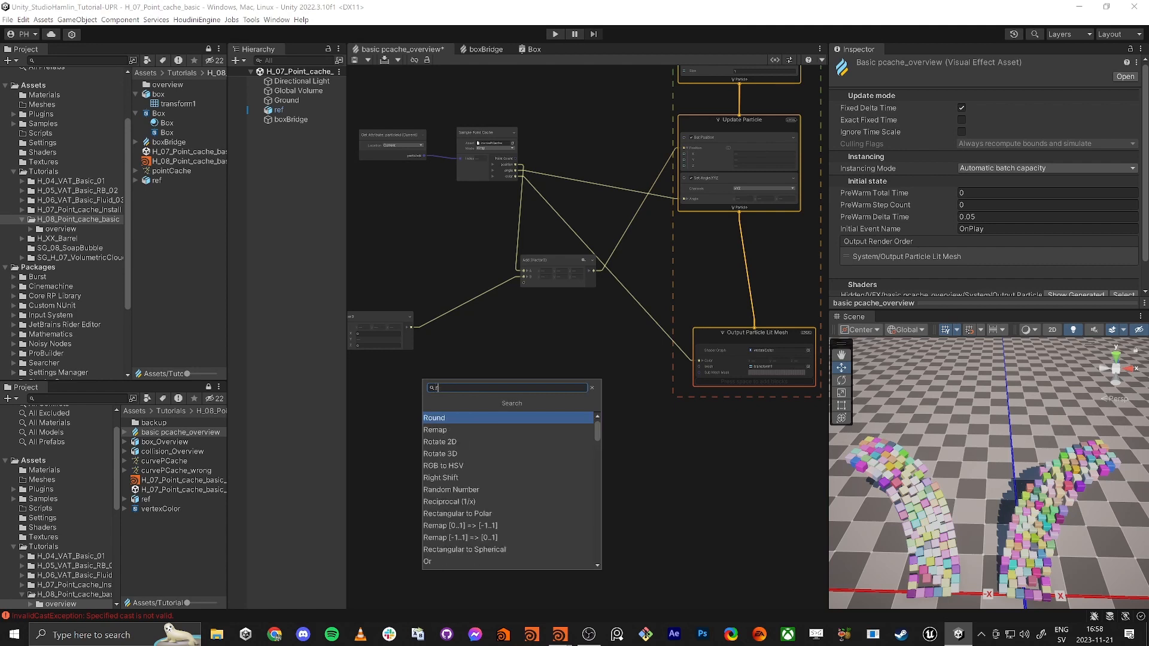
{"action": "key", "text": "BackSpace"}
{"action": "key", "text": "BackSpace"}
{"action": "key", "text": "BackSpace"}
{"action": "key", "text": "BackSpace"}
{"action": "type", "text": "angle"}
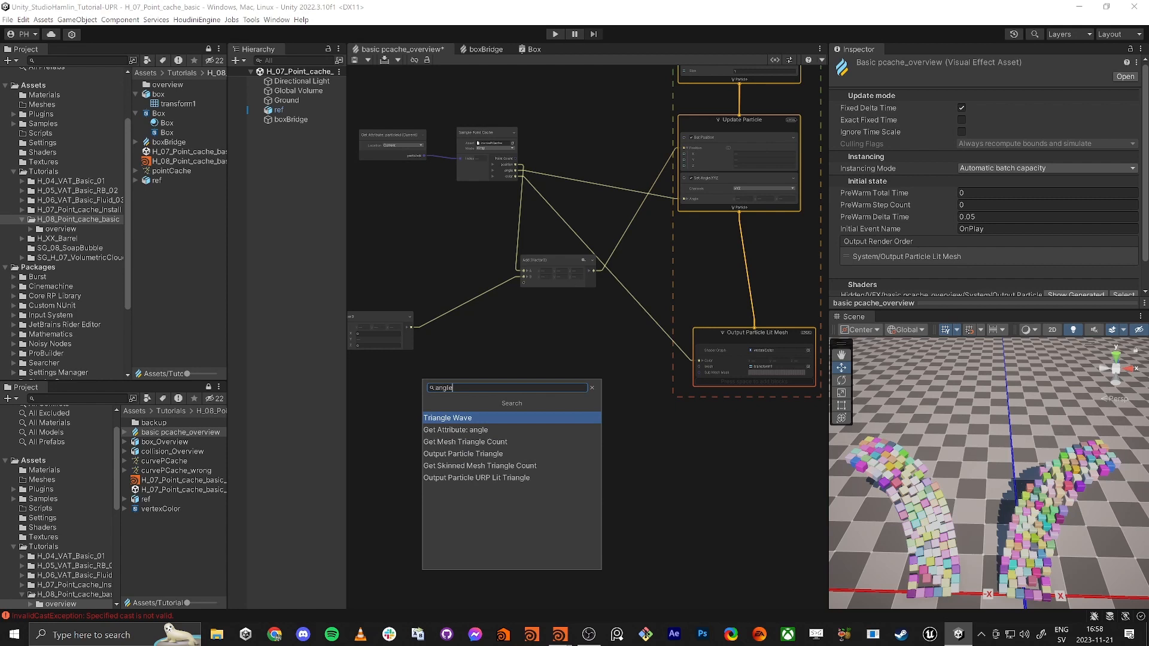
{"action": "key", "text": "Escape"}
- Add a second Set Angle block to the Update Particle context, beneath the existing one
{"action": "middle_click_drag", "start_coordinate": [533, 351], "coordinate": [458, 519]}
{"action": "left_click", "coordinate": [625, 289]}
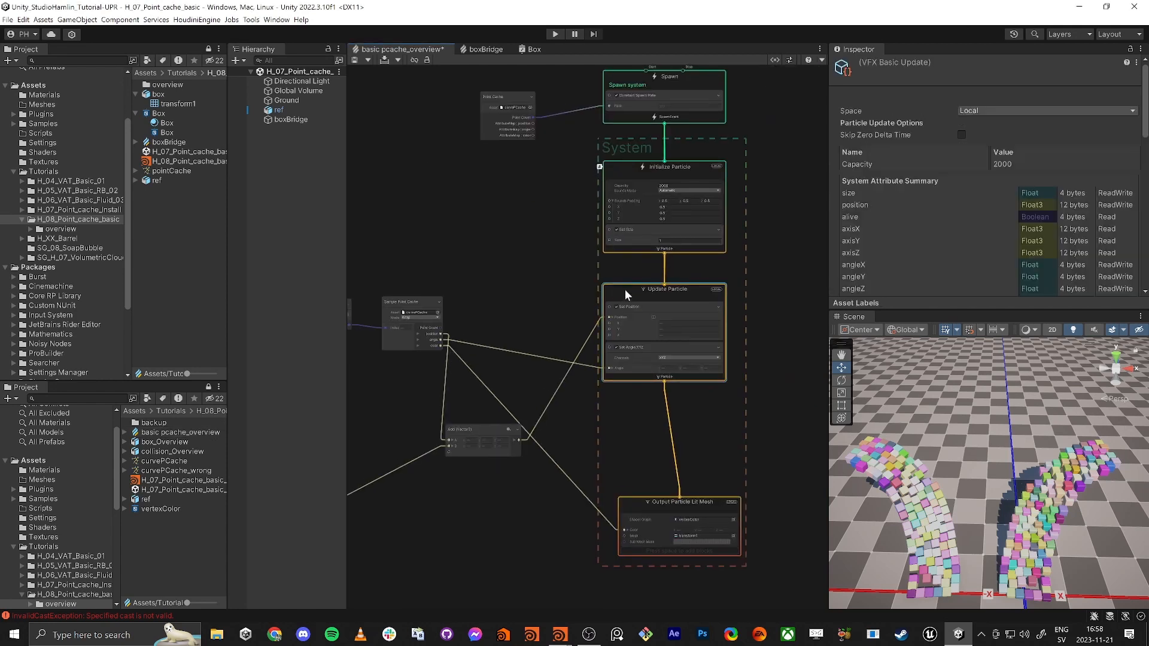
{"action": "key", "text": "space"}
{"action": "type", "text": "set angle"}
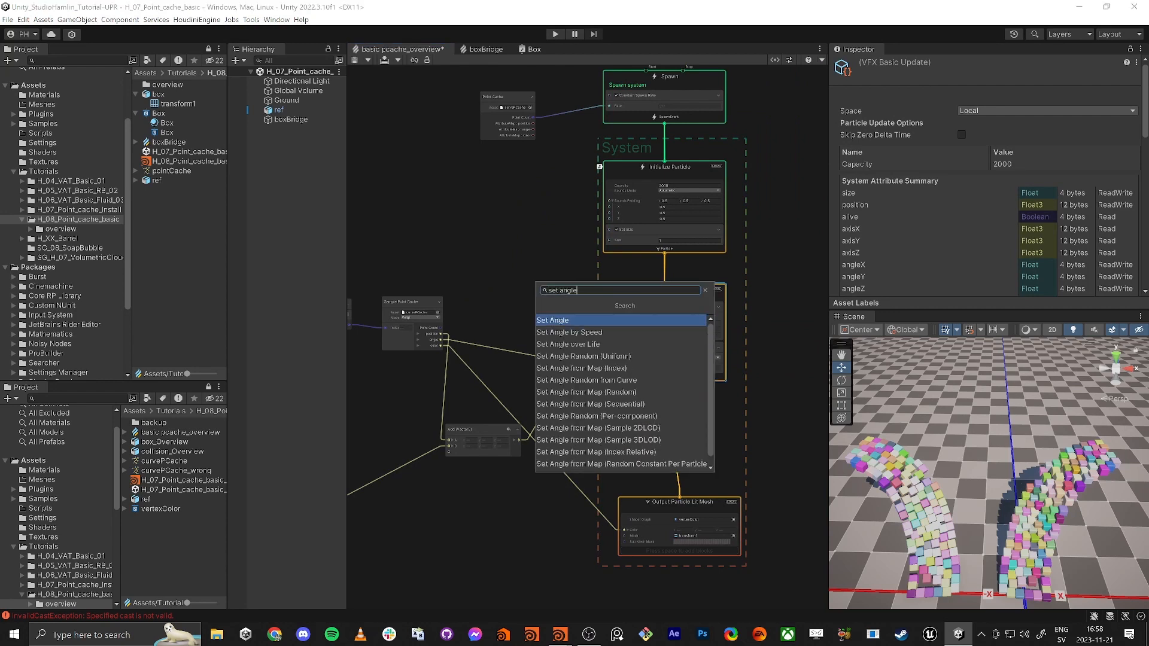
{"action": "key", "text": "Return"}
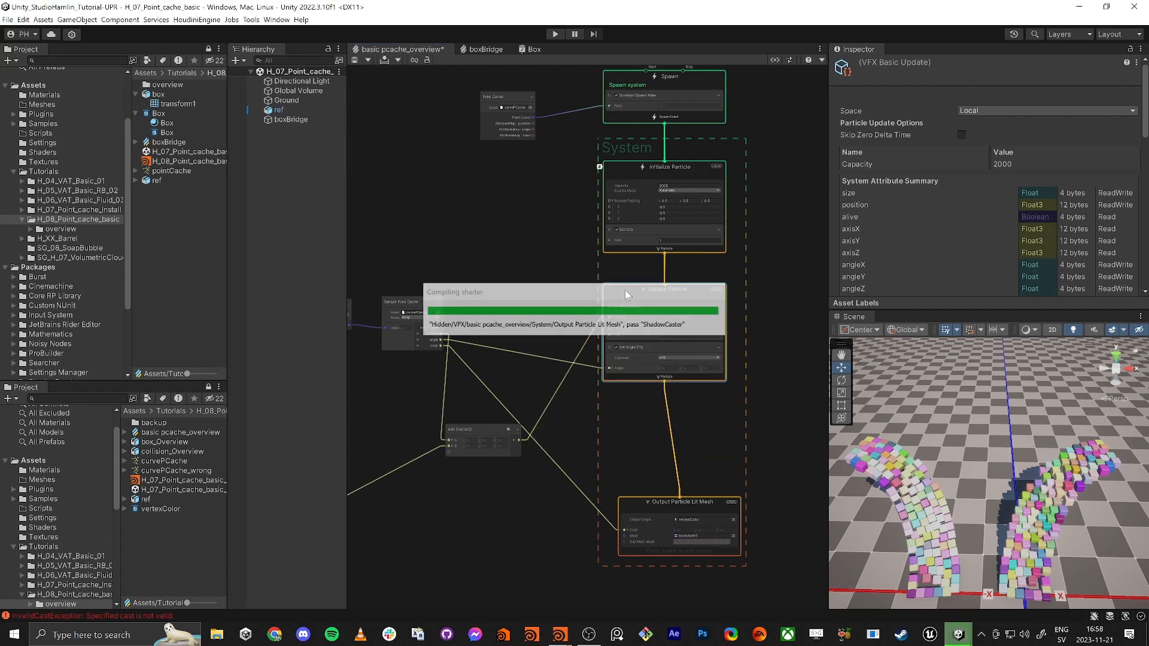
{"action": "scroll", "coordinate": [637, 327], "scroll_direction": "up", "scroll_amount": 5}
{"action": "scroll", "coordinate": [607, 378], "scroll_direction": "down", "scroll_amount": 2}
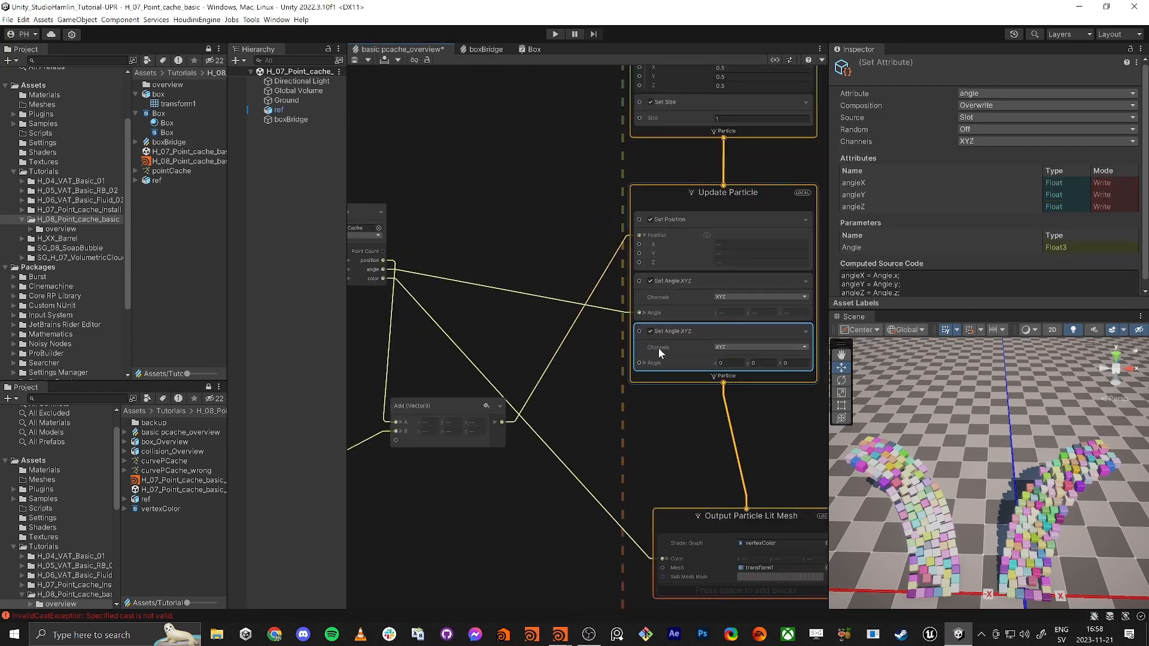
{"action": "middle_click_drag", "start_coordinate": [699, 416], "coordinate": [665, 419]}
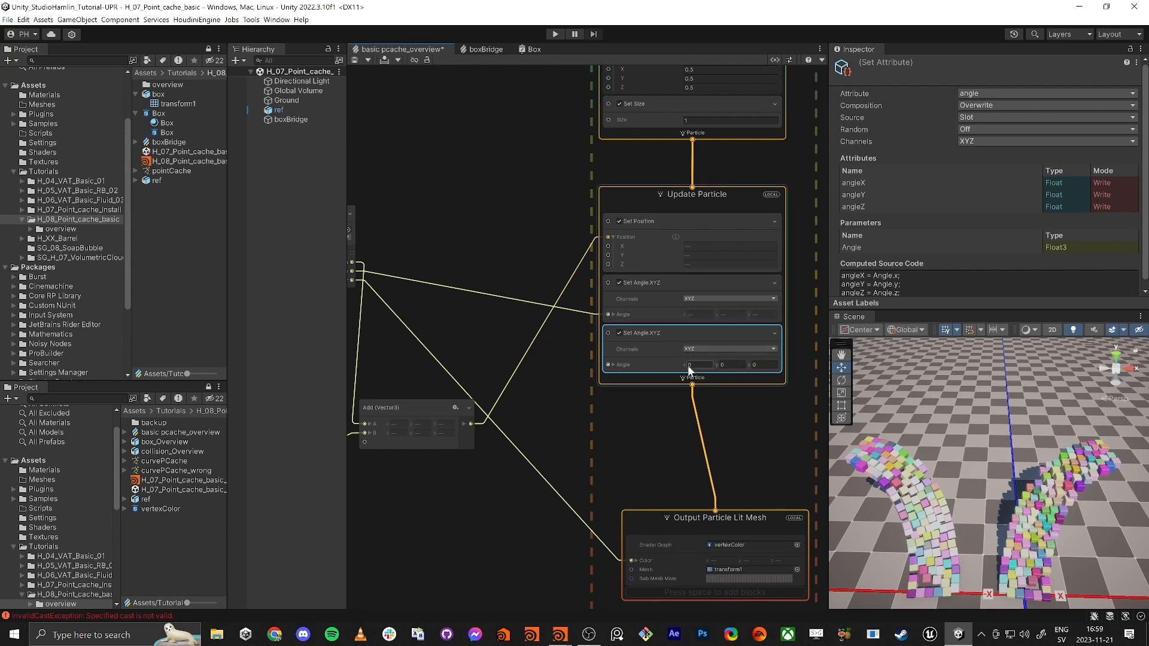
- Switch back to Houdini and append the comment "// up" to the v@up line in fix_rotation's VEX expression
{"action": "key", "text": "alt+Tab"}
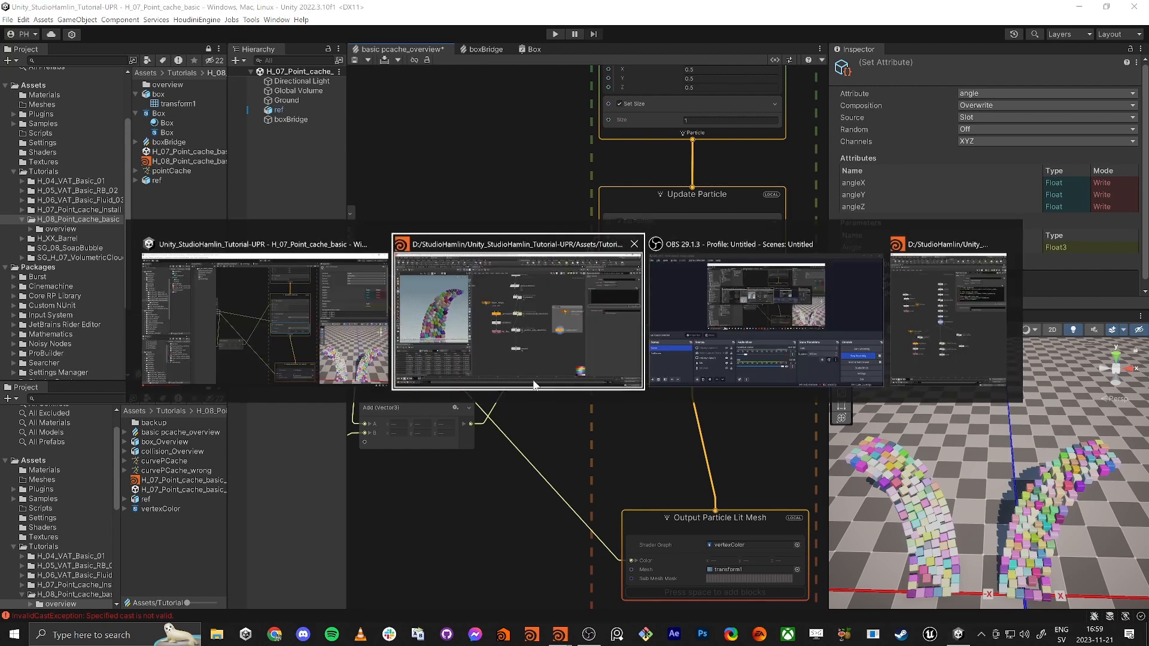
{"action": "left_click", "coordinate": [541, 328]}
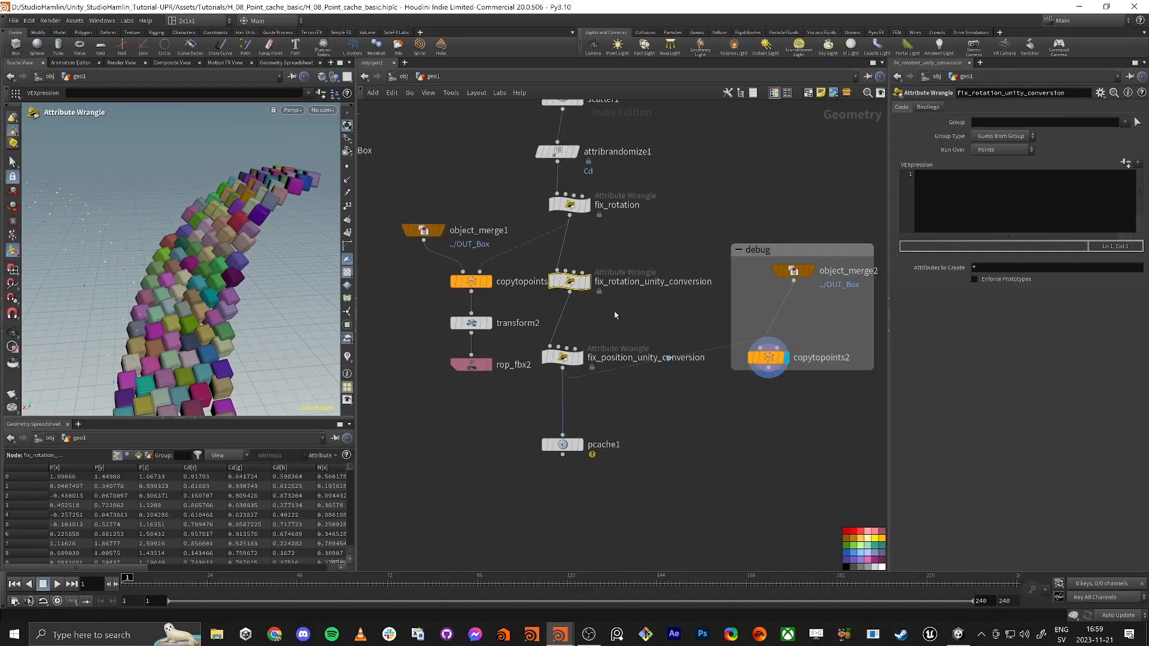
{"action": "left_click", "coordinate": [1025, 204]}
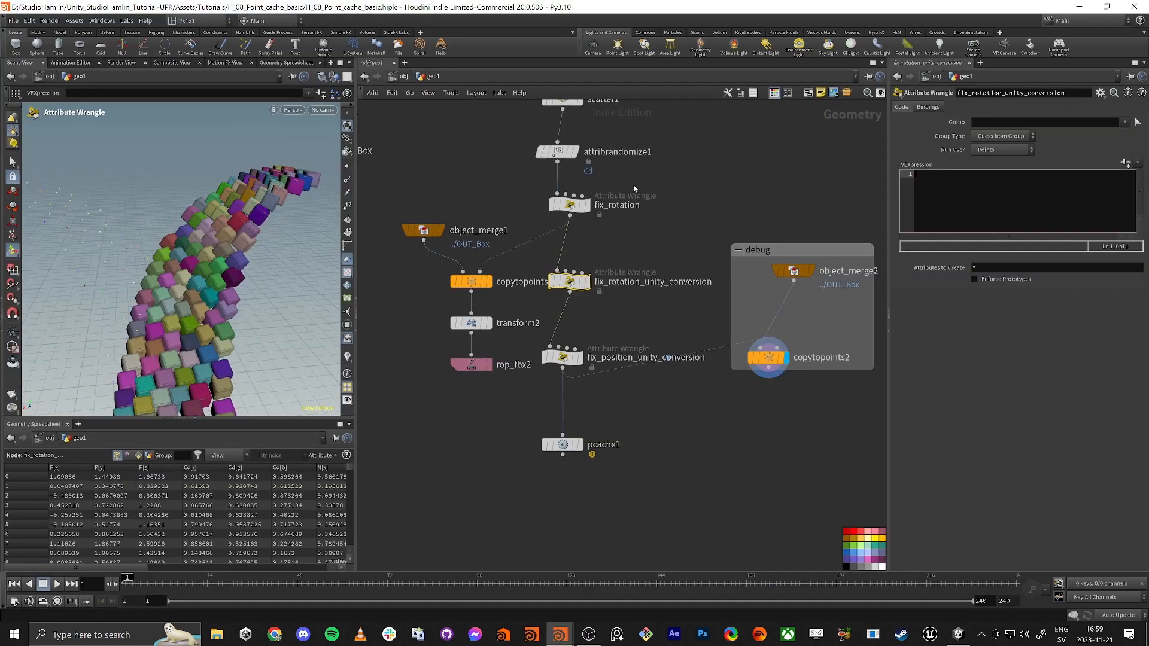
{"action": "left_click", "coordinate": [561, 209]}
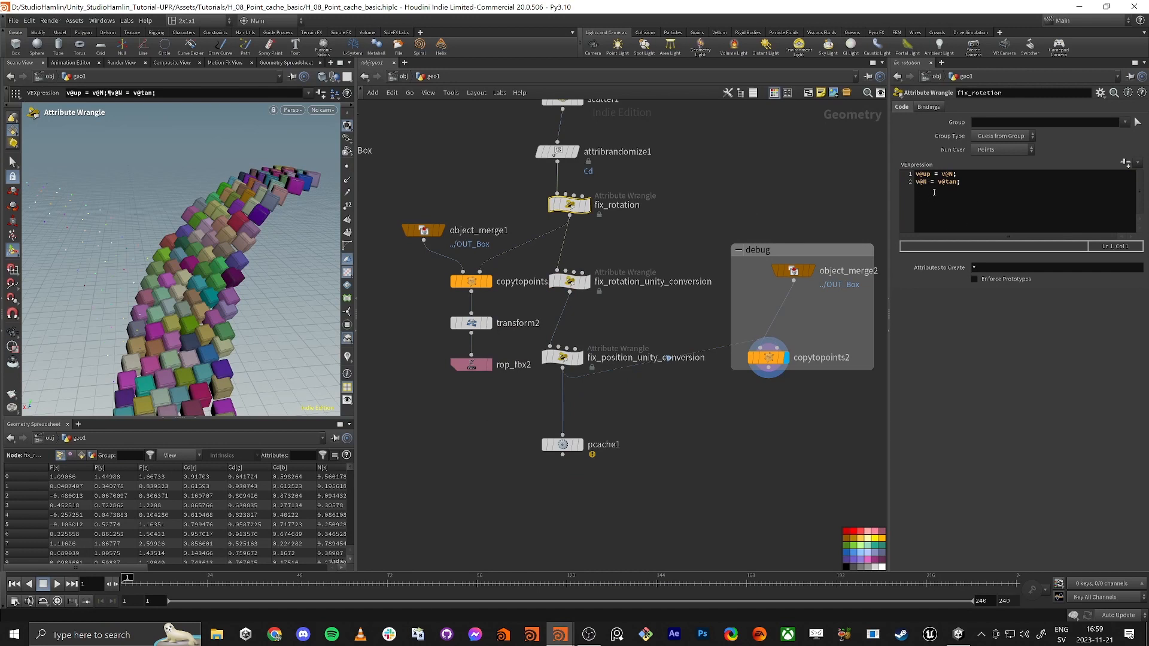
{"action": "left_click", "coordinate": [975, 176]}
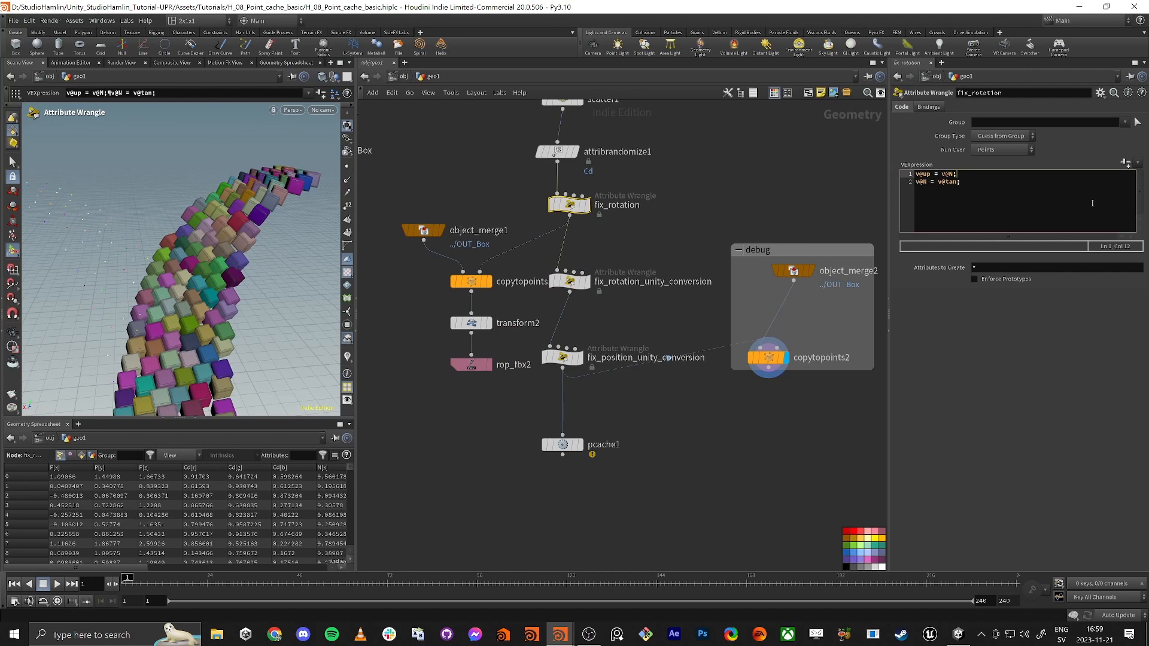
{"action": "type", "text": "// forward"}
{"action": "left_click_drag", "start_coordinate": [975, 174], "coordinate": [1102, 187]}
{"action": "key", "text": "Up"}
{"action": "key", "text": "BackSpace"}
{"action": "key", "text": "BackSpace"}
{"action": "key", "text": "BackSpace"}
{"action": "key", "text": "BackSpace"}
{"action": "key", "text": "BackSpace"}
{"action": "type", "text": "up"}
- Append the comment "// forward" to the v@N line in fix_rotation's VEX expression
{"action": "key", "text": "Down"}
{"action": "type", "text": "// forwrad"}
{"action": "key", "text": "BackSpace"}
{"action": "key", "text": "BackSpace"}
{"action": "key", "text": "BackSpace"}
{"action": "type", "text": "ard"}
{"action": "double_click", "coordinate": [922, 181]}
{"action": "mouse_move", "coordinate": [602, 314]}
{"action": "left_mouse_down"}
{"action": "mouse_move", "coordinate": [568, 288]}
{"action": "mouse_move", "coordinate": [588, 299]}
{"action": "left_mouse_up"}
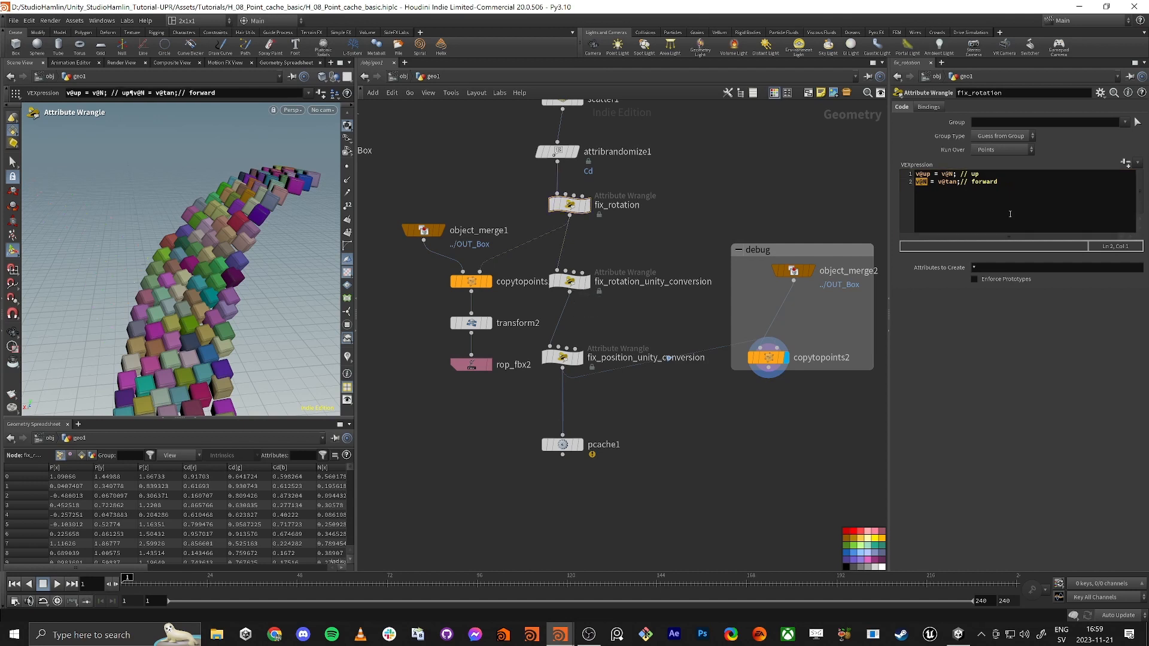
{"action": "left_click_drag", "start_coordinate": [1009, 214], "coordinate": [814, 154]}
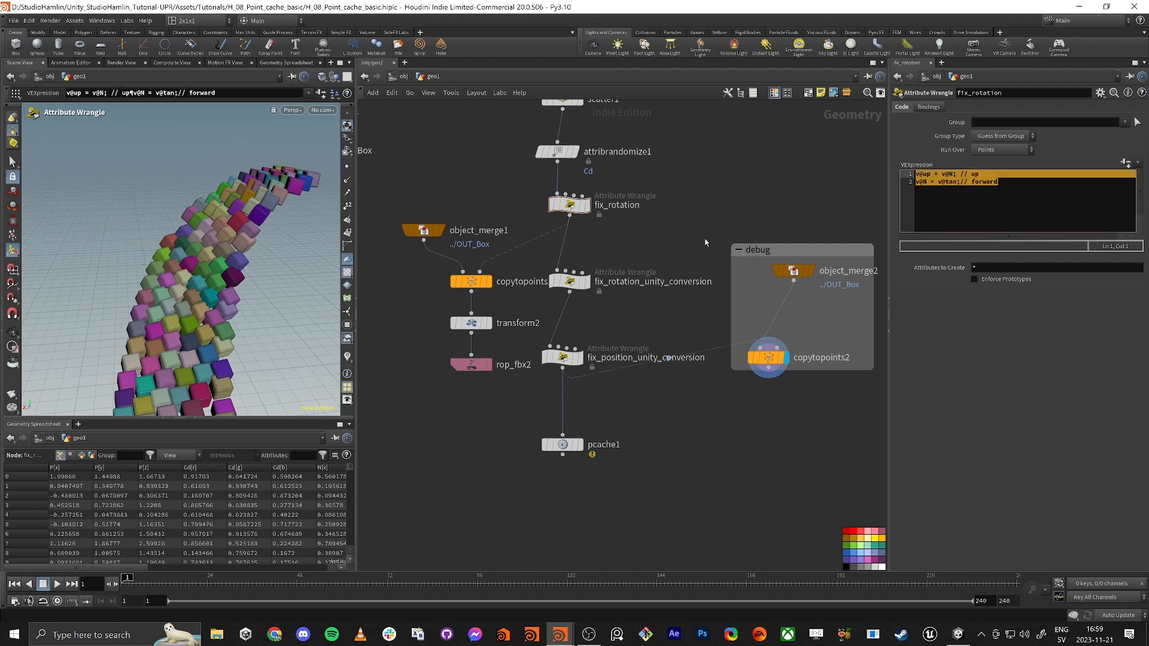
{"action": "left_click", "coordinate": [961, 221]}
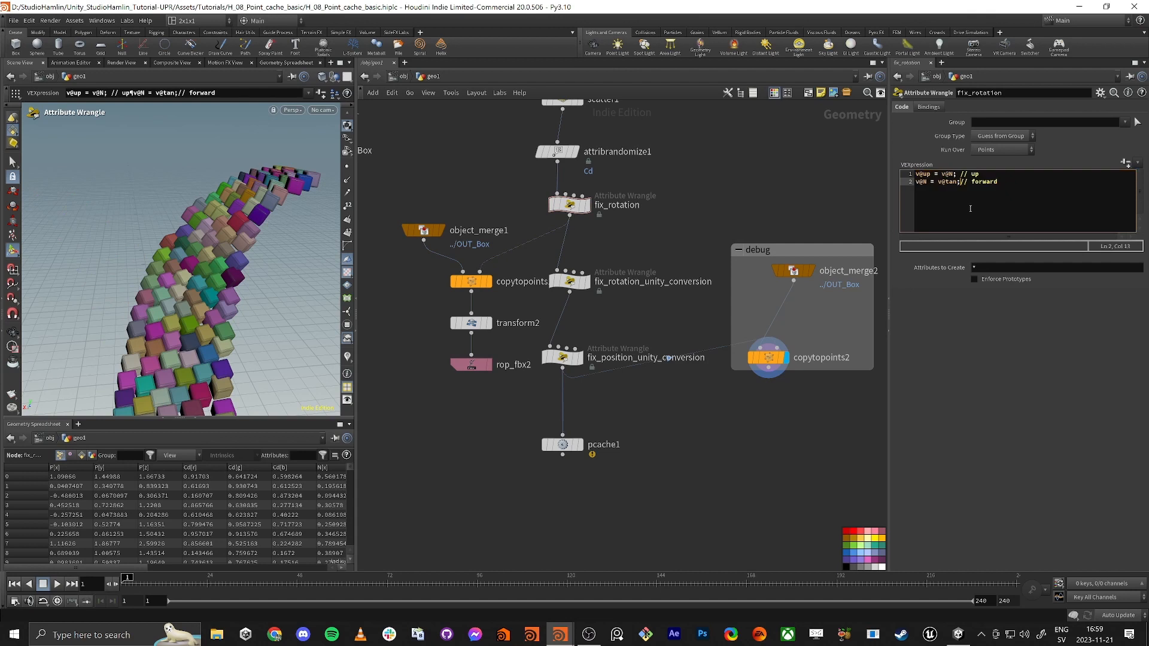
- Display the fix_rotation_unity_conversion wrangle and enter the VEX line "vector4 orient = quaternion(maketransform(v@N,v@up));"
{"action": "left_click", "coordinate": [585, 281]}
{"action": "left_click", "coordinate": [573, 286]}
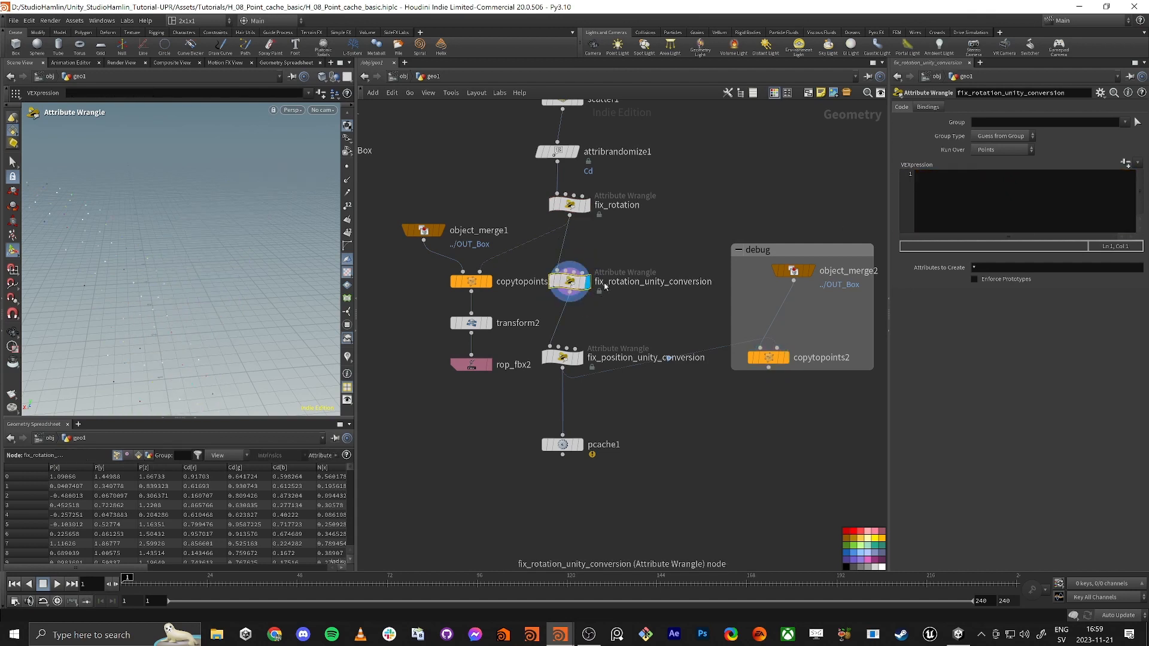
{"action": "left_click", "coordinate": [974, 200]}
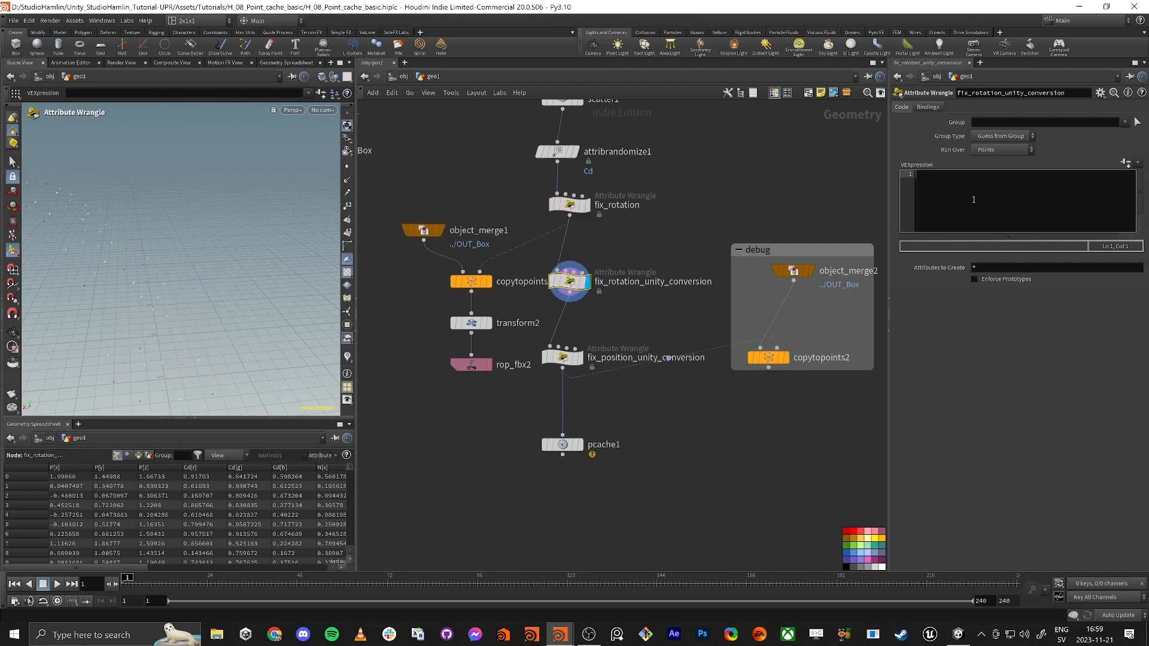
{"action": "type", "text": "vecto"}
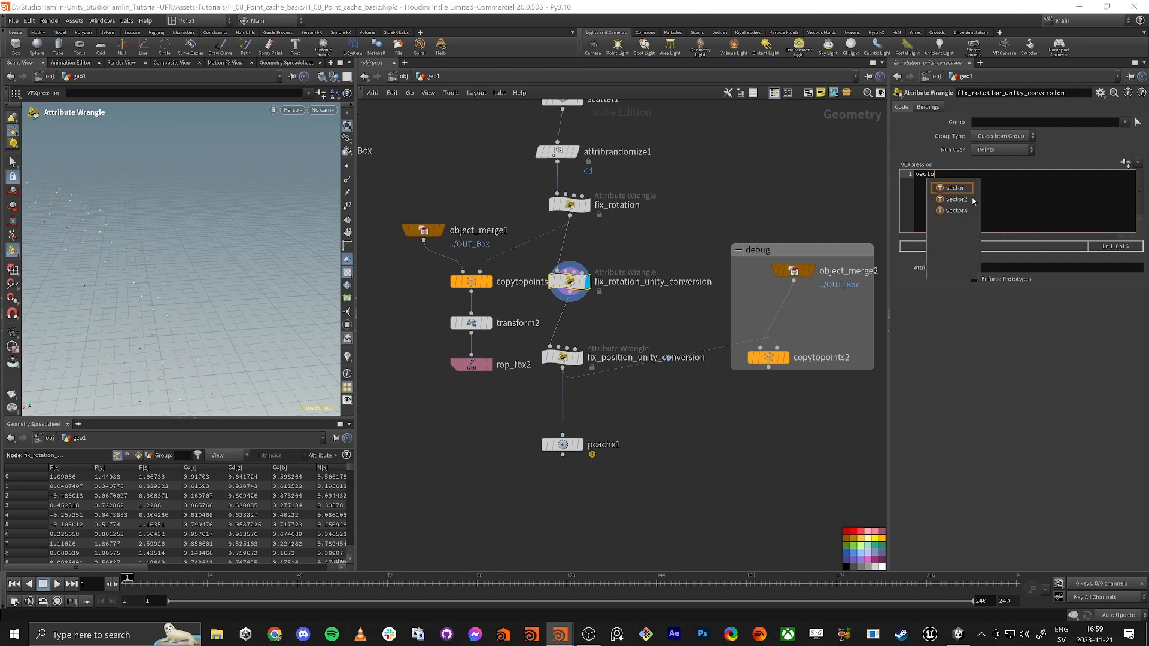
{"action": "type", "text": "r4 "}
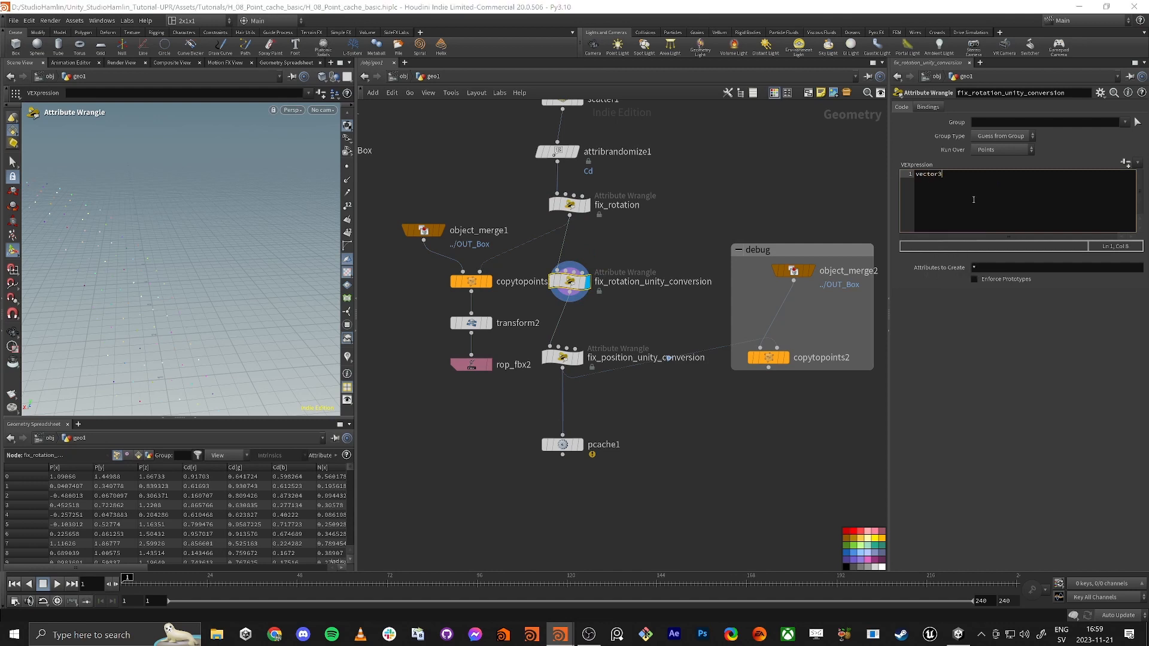
{"action": "type", "text": "orient = quaternion("}
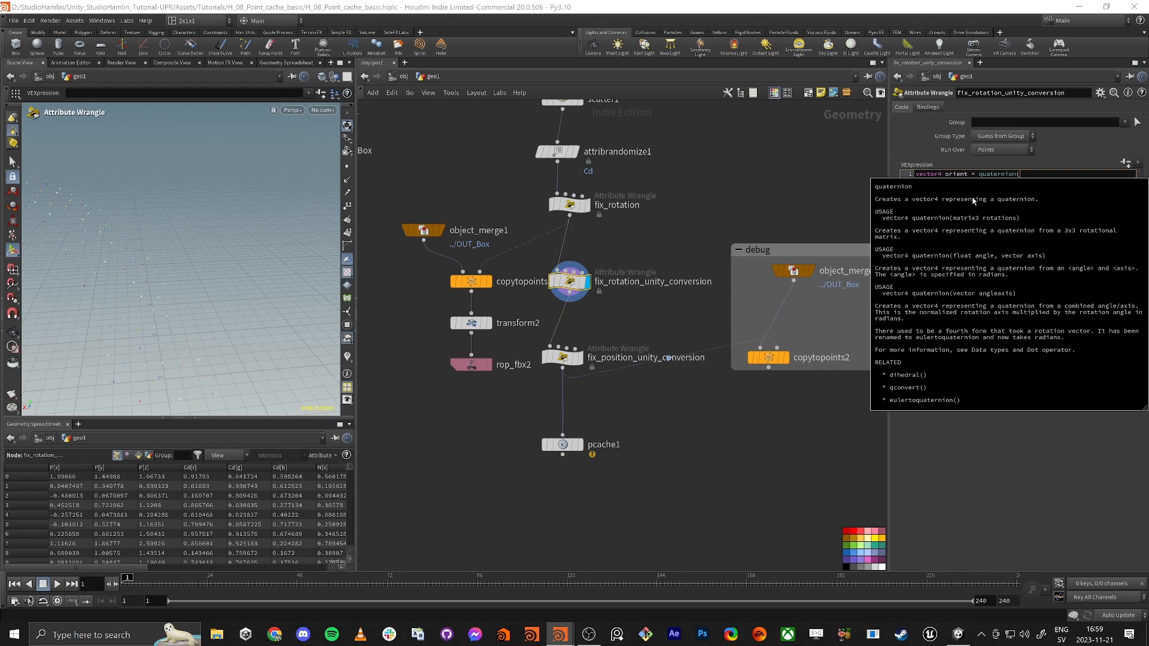
{"action": "type", "text": "maketransform("}
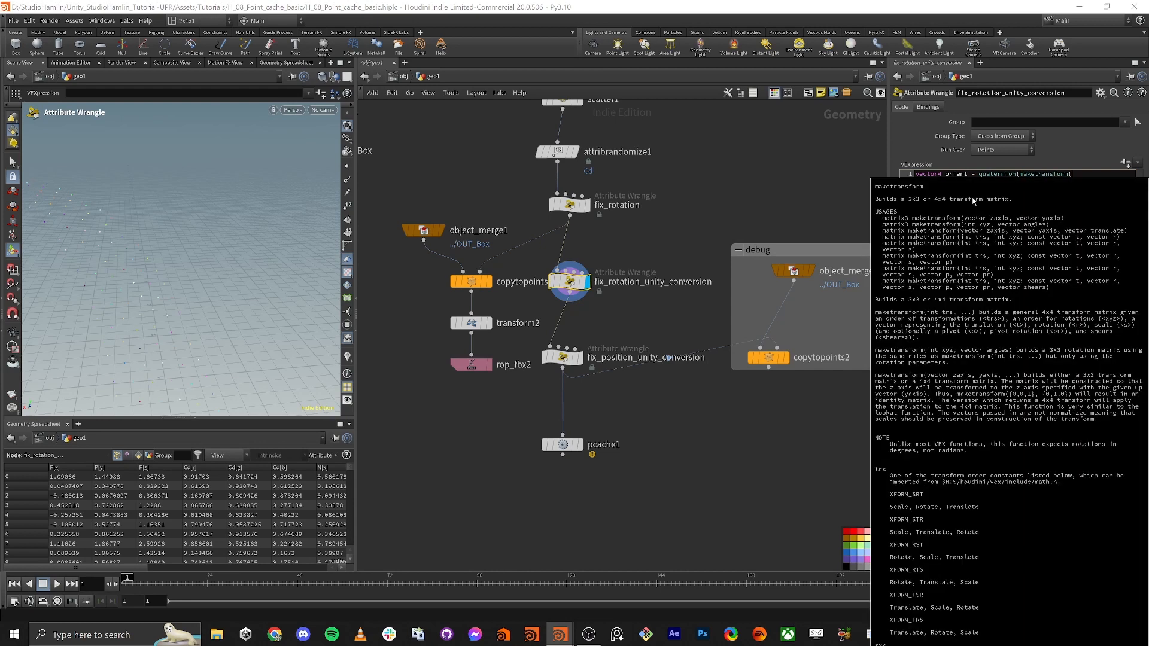
{"action": "type", "text": "ve"}
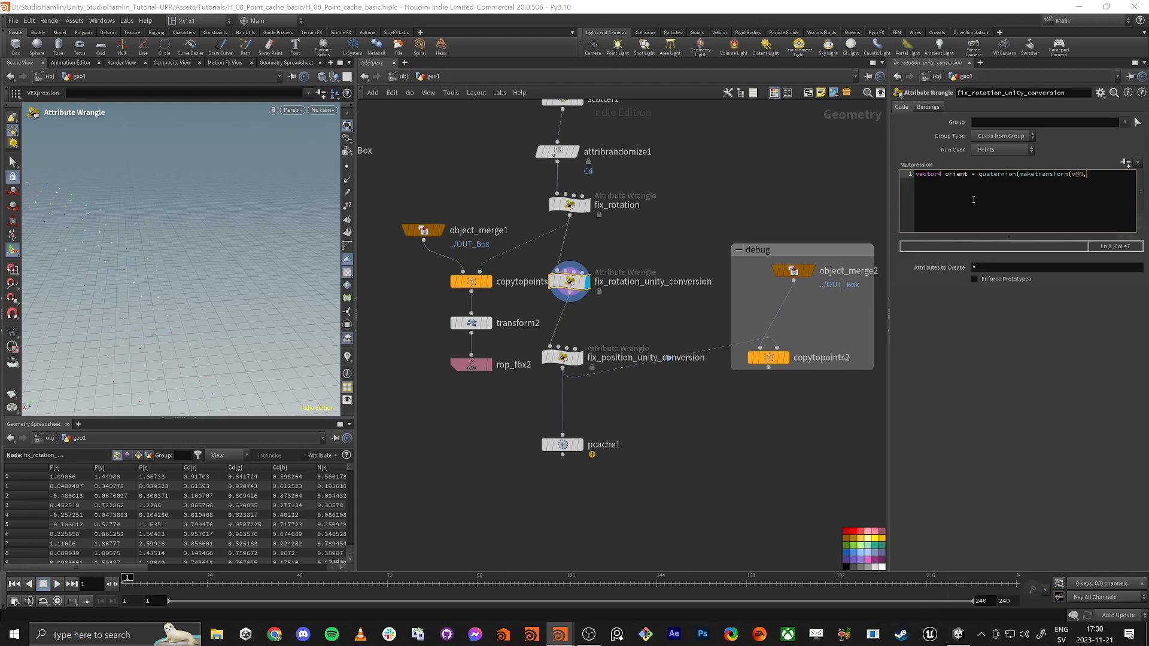
{"action": "type", "text": "N,v@up));"}
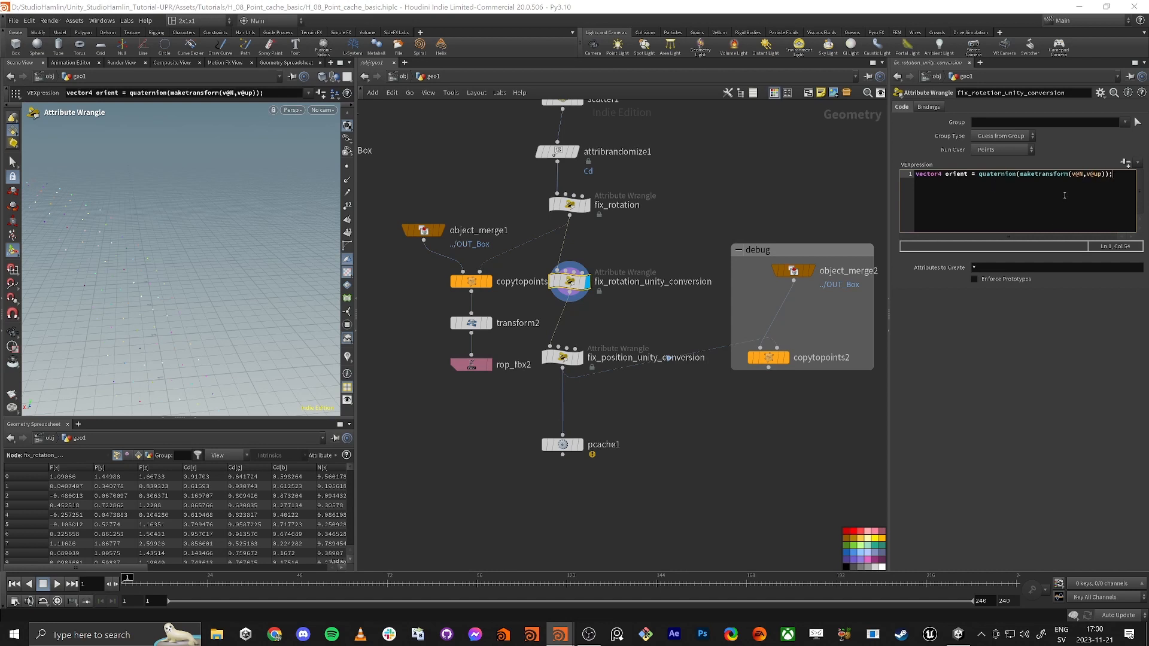
{"action": "left_click_drag", "start_coordinate": [1021, 175], "coordinate": [1107, 176]}
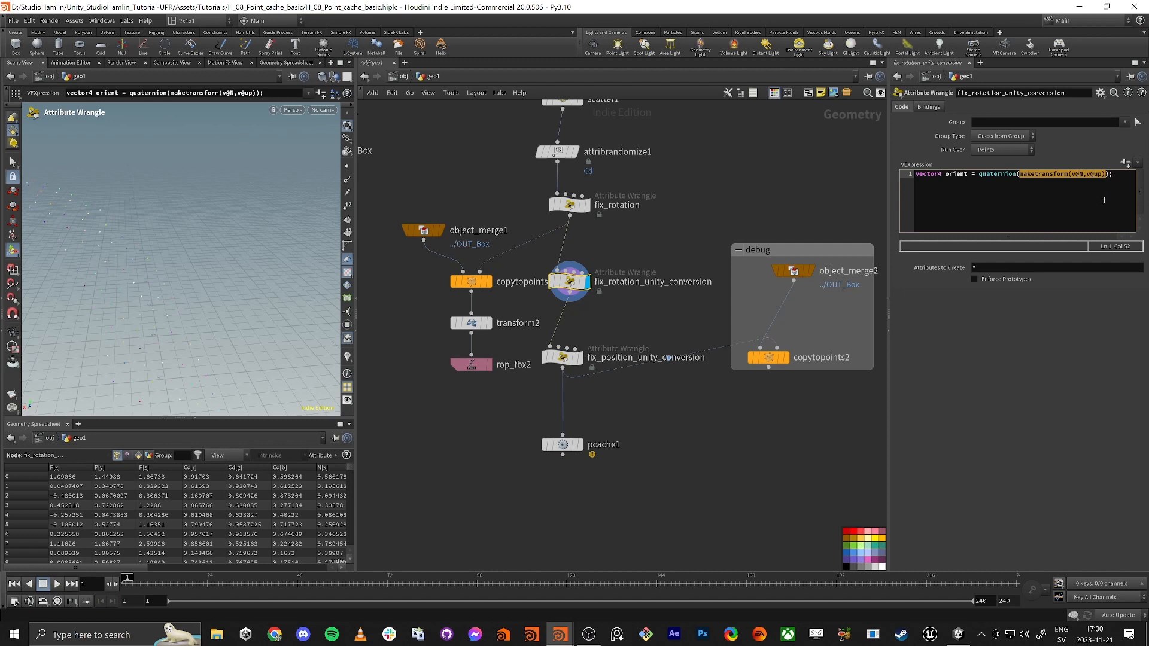
{"action": "double_click", "coordinate": [993, 176]}
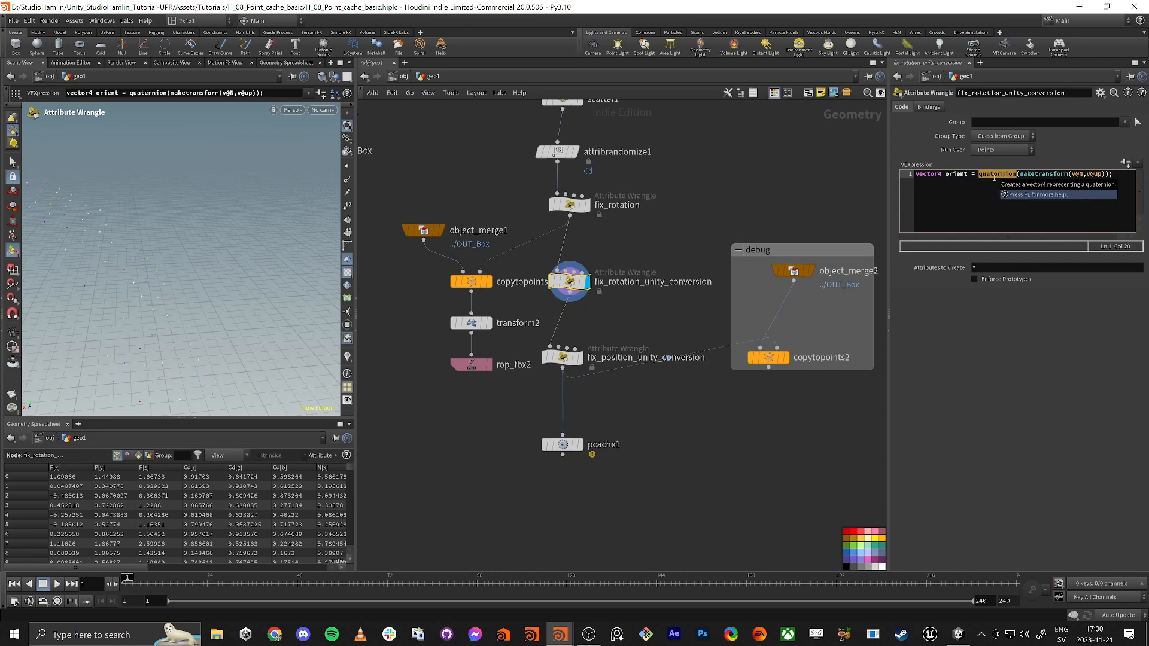
{"action": "double_click", "coordinate": [956, 175]}
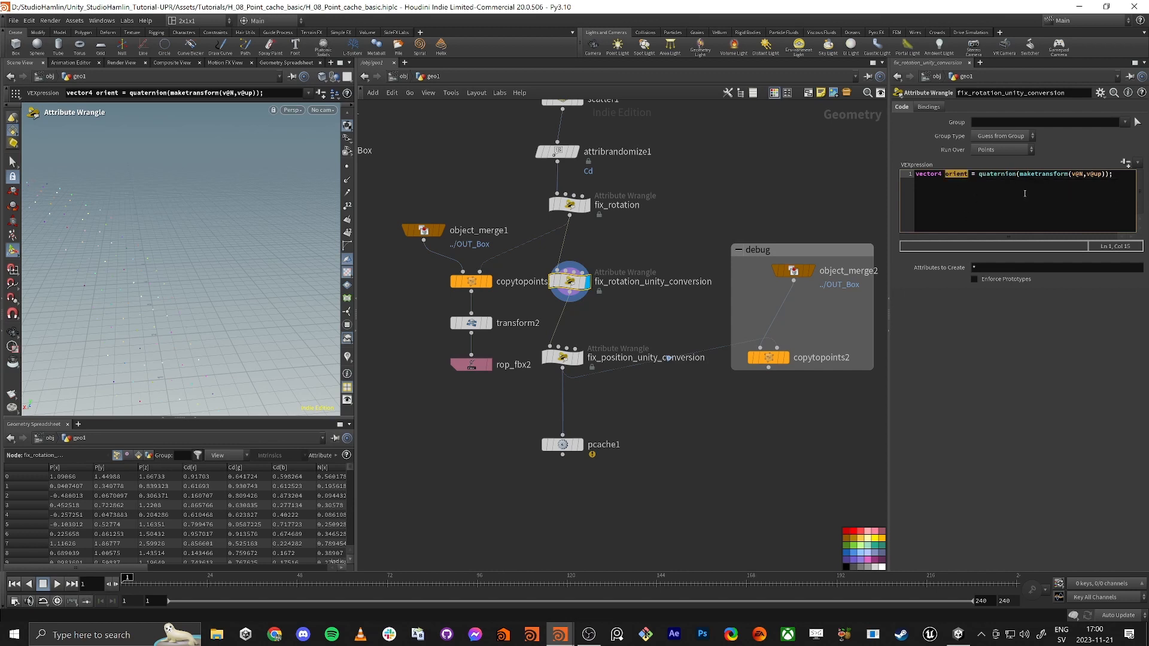
- Move the maketransform call to a new first line, "matrix3 mat = maketransform(v@N,v@up);", and pass mat to the quaternion function
{"action": "left_click_drag", "start_coordinate": [1106, 175], "coordinate": [1021, 176]}
{"action": "key", "text": "ctrl+x"}
{"action": "key", "text": "Home"}
{"action": "key", "text": "Return"}
{"action": "key", "text": "Up"}
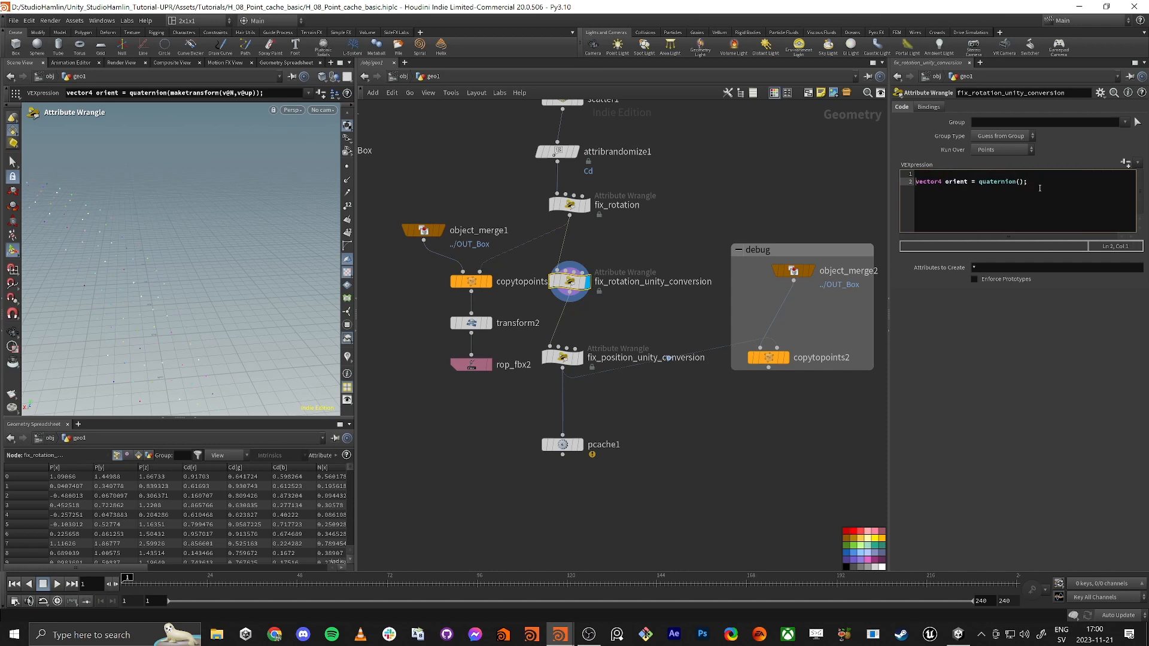
{"action": "type", "text": "matric"}
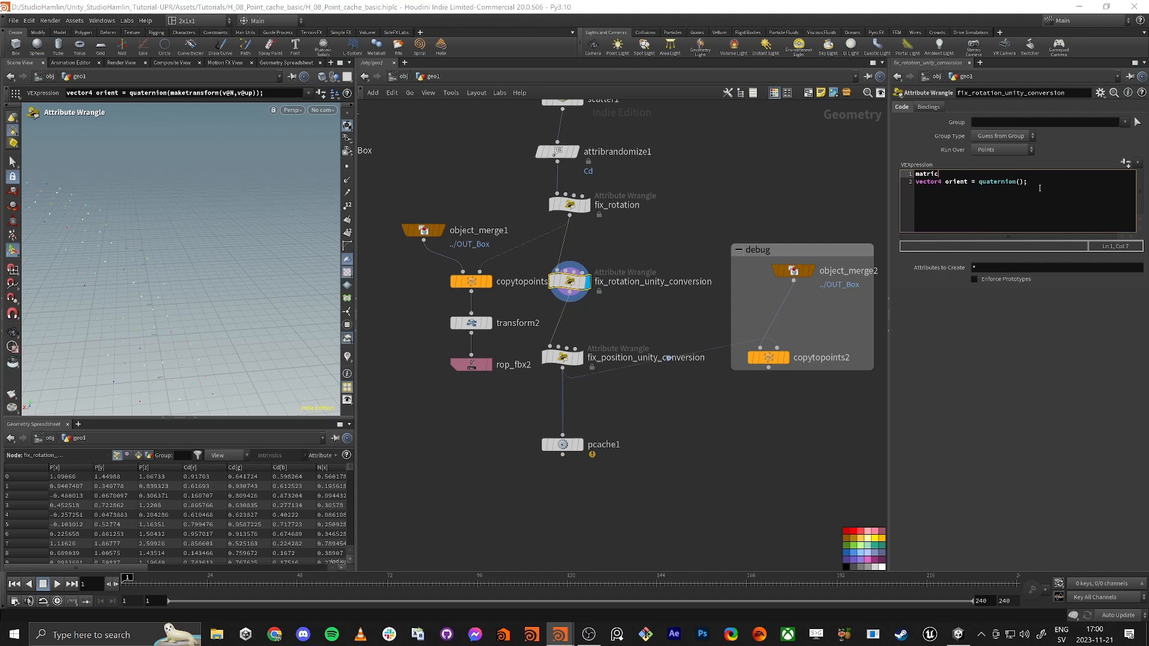
{"action": "key", "text": "BackSpace"}
{"action": "type", "text": "x3 mat ="}
{"action": "key", "text": "ctrl+v"}
{"action": "type", "text": ";"}
{"action": "left_click", "coordinate": [1039, 188]}
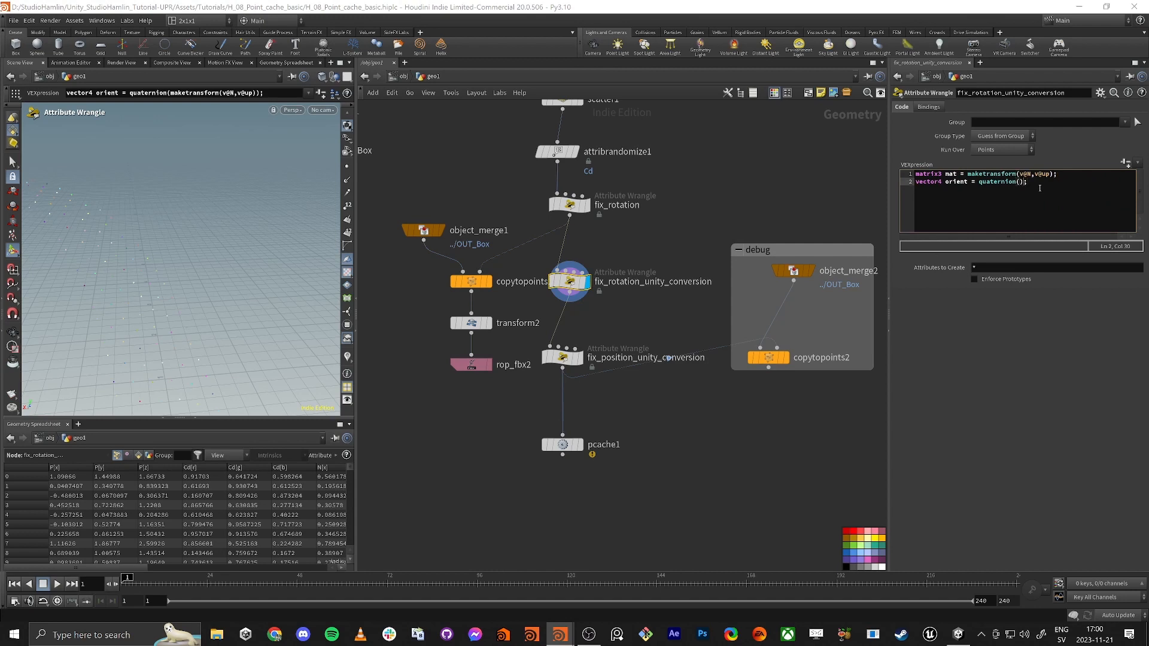
{"action": "type", "text": "mat"}
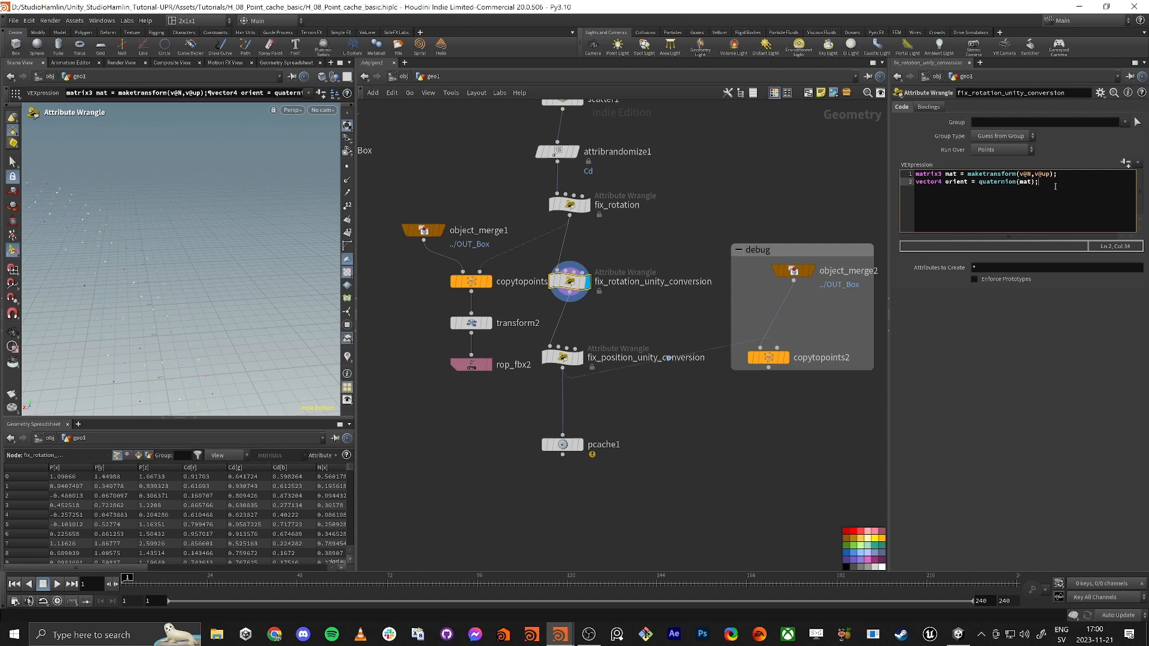
- Leave a blank line and add "orient = set(orient.x,orient.y,orient.z,orient.w);" below the quaternion line
{"action": "key", "text": "Return"}
{"action": "key", "text": "Return"}
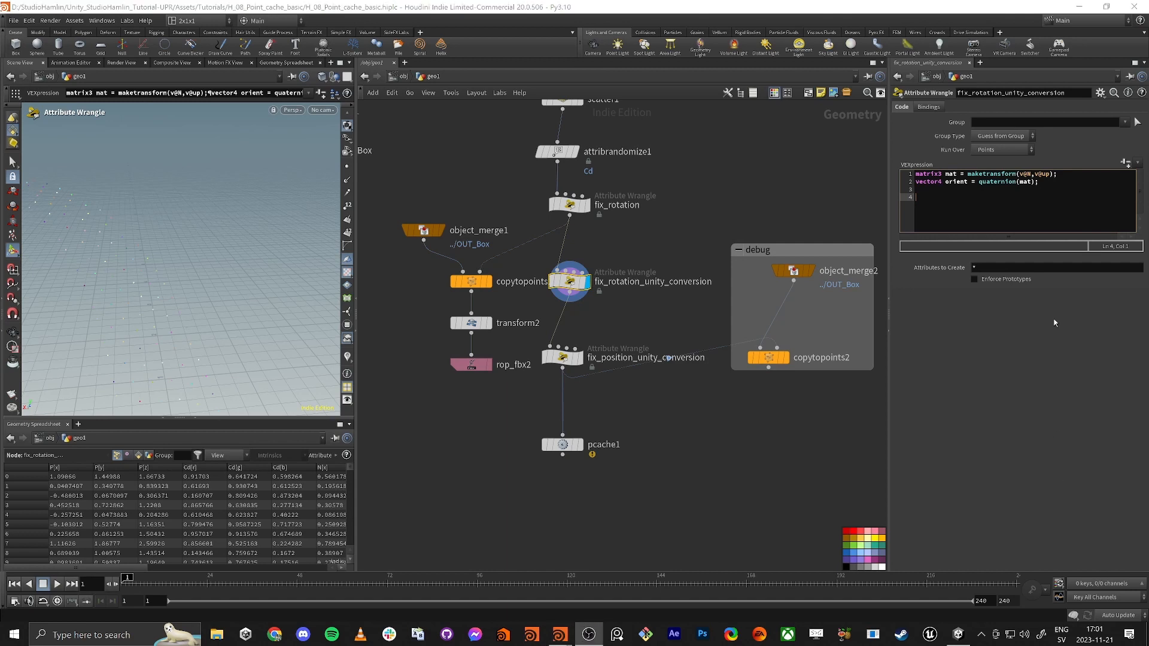
{"action": "left_click", "coordinate": [1059, 200]}
{"action": "type", "text": "o"}
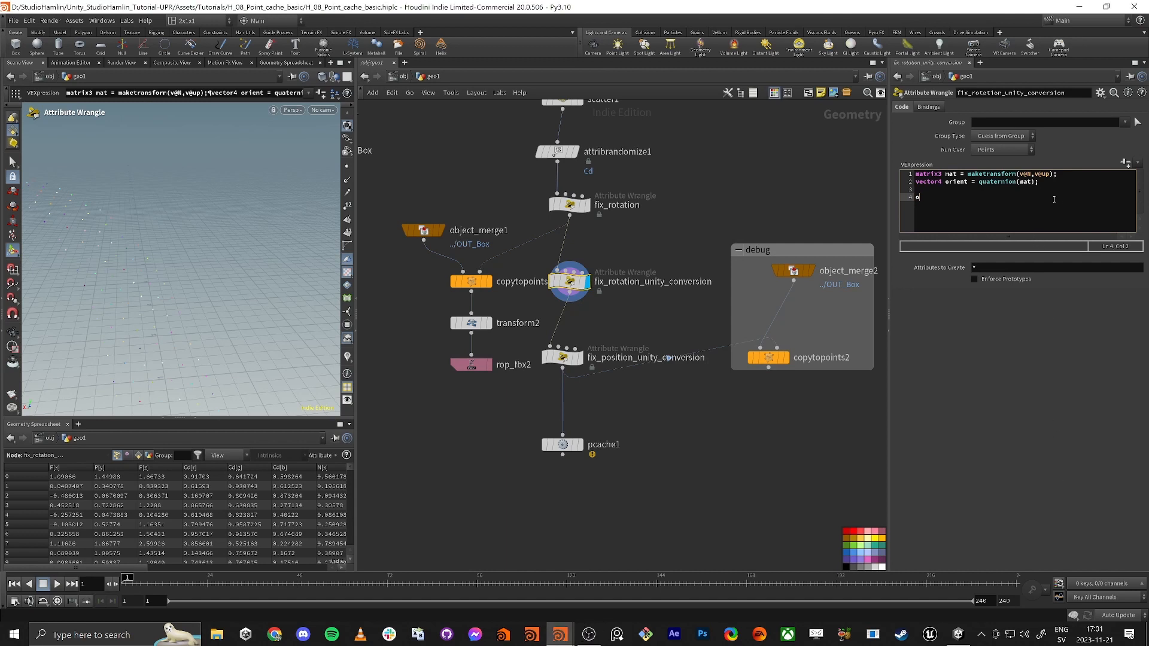
{"action": "type", "text": "rient = set();"}
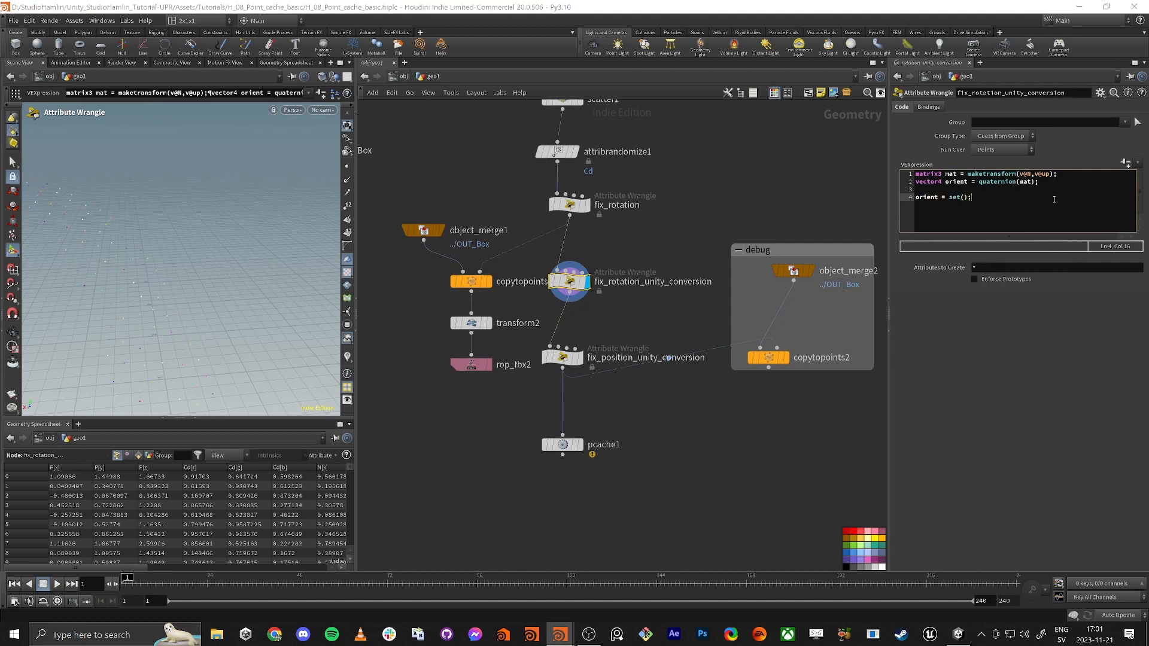
{"action": "key", "text": "Left"}
{"action": "key", "text": "Left"}
{"action": "type", "text": "or"}
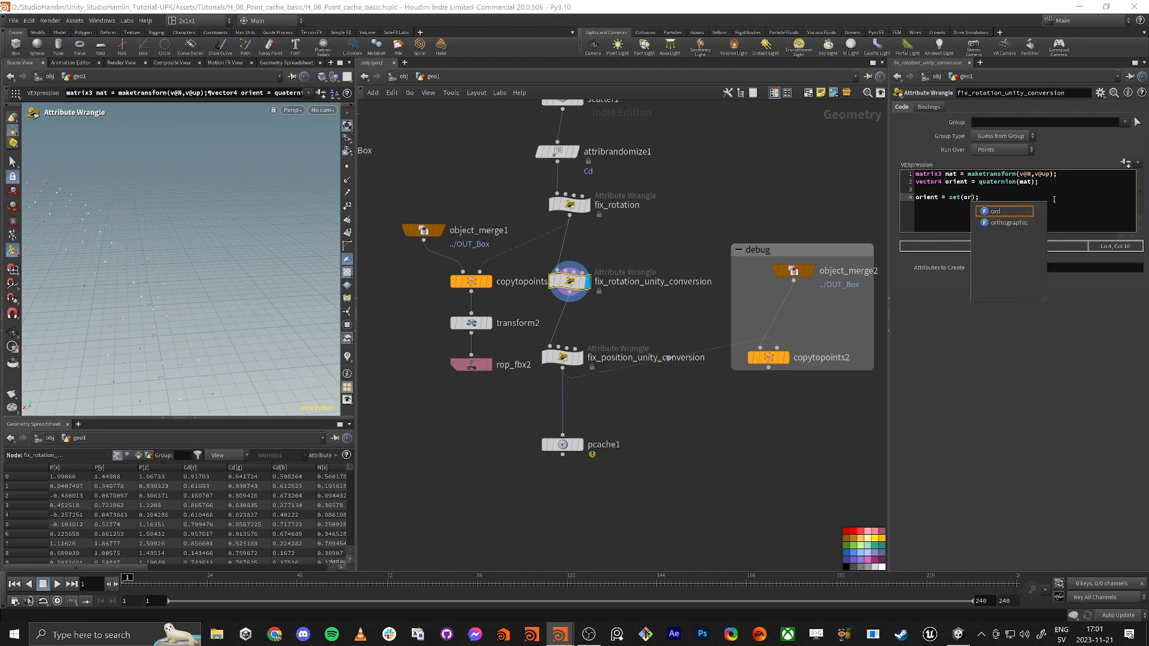
{"action": "type", "text": "ient.x,orien"}
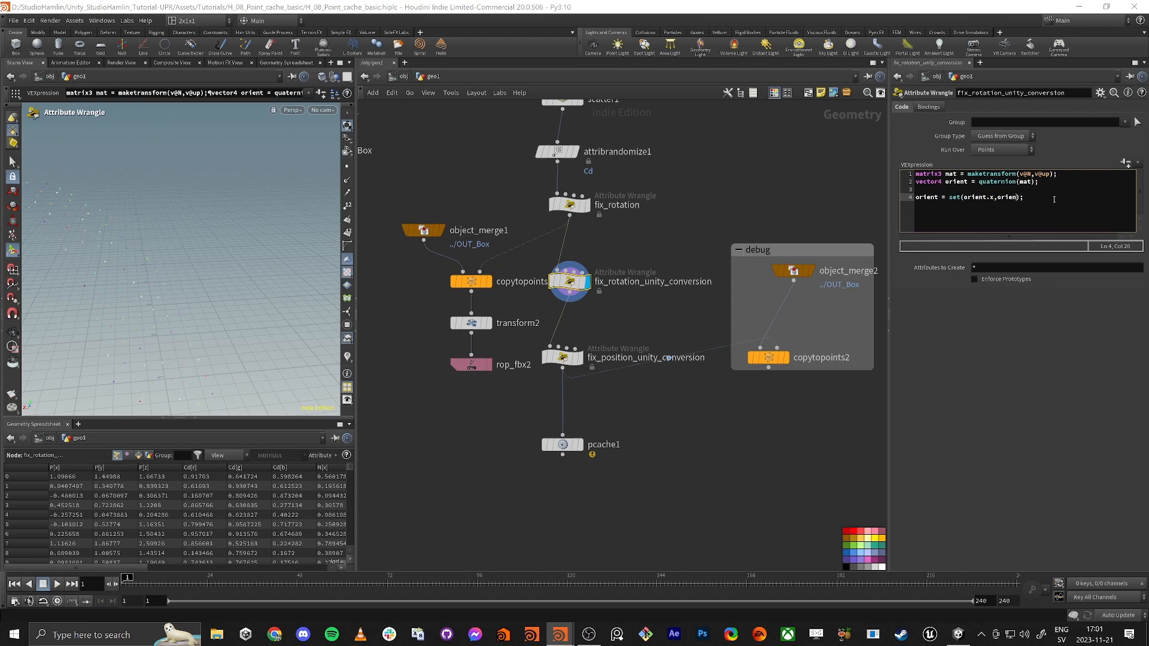
{"action": "type", "text": "t."}
{"action": "type", "text": "y,"}
{"action": "type", "text": "orient.z"}
{"action": "type", "text": ",orient."}
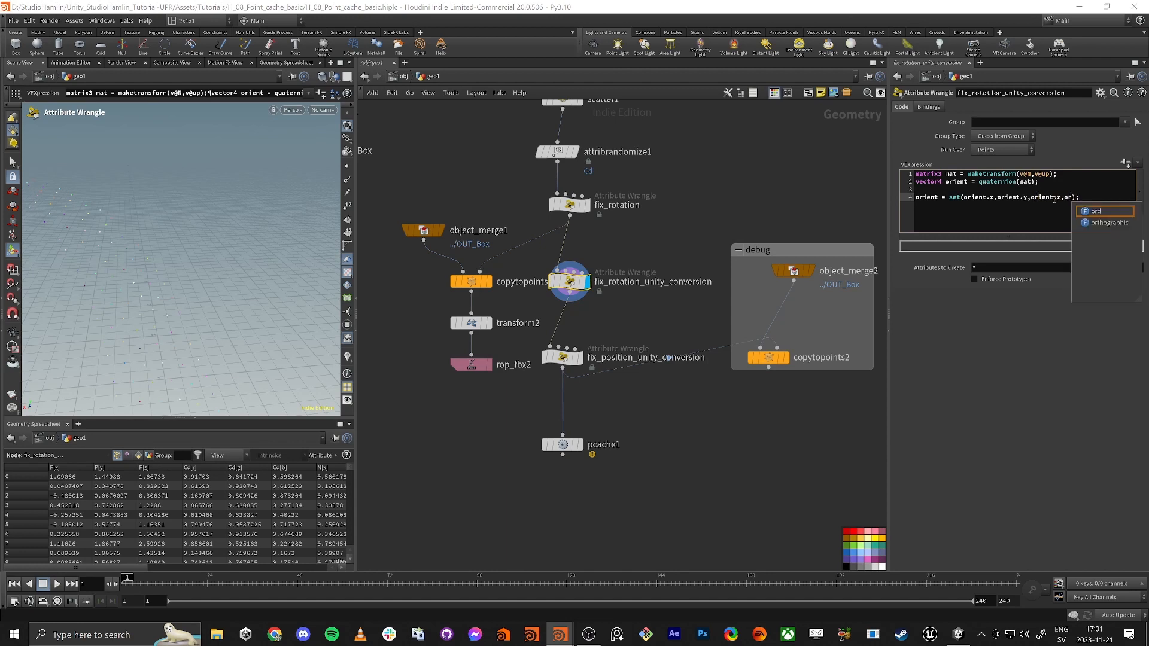
{"action": "type", "text": "w"}
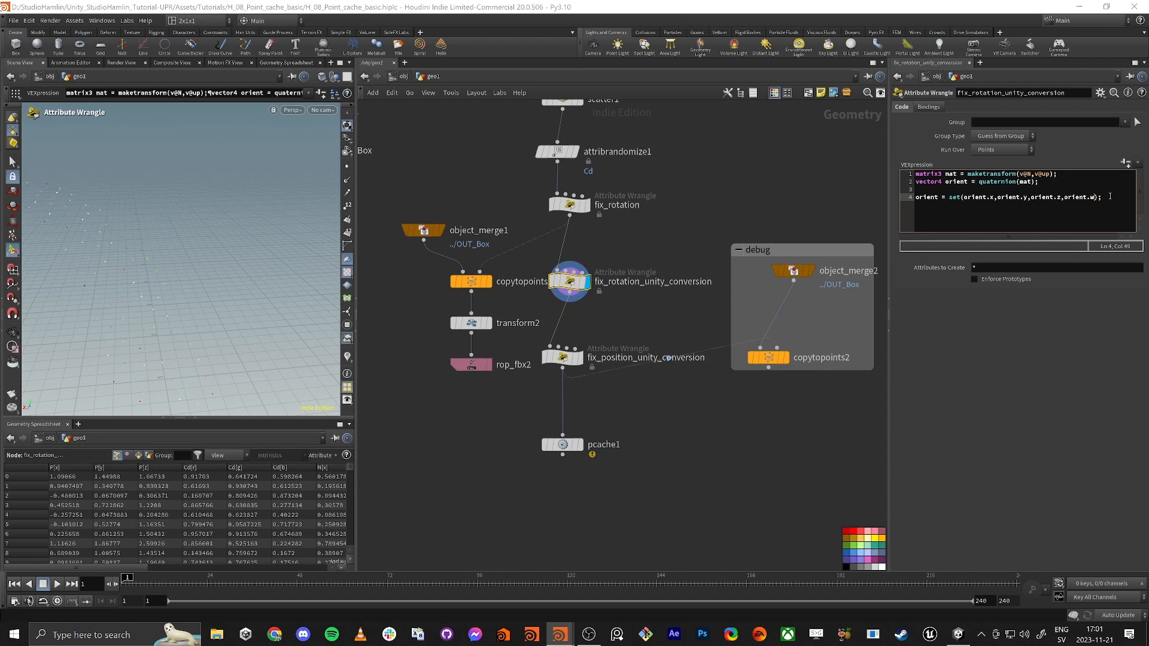
{"action": "key", "text": "End"}
{"action": "left_click", "coordinate": [938, 210]}
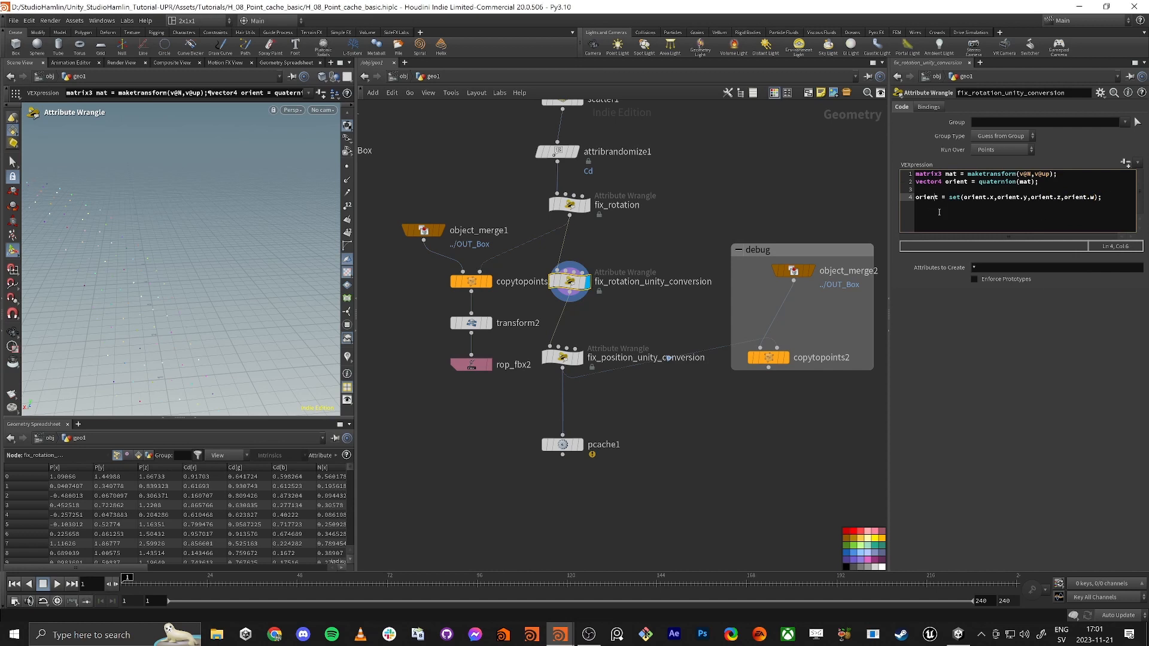
{"action": "double_click", "coordinate": [922, 199]}
{"action": "left_click_drag", "start_coordinate": [950, 198], "coordinate": [1116, 204]}
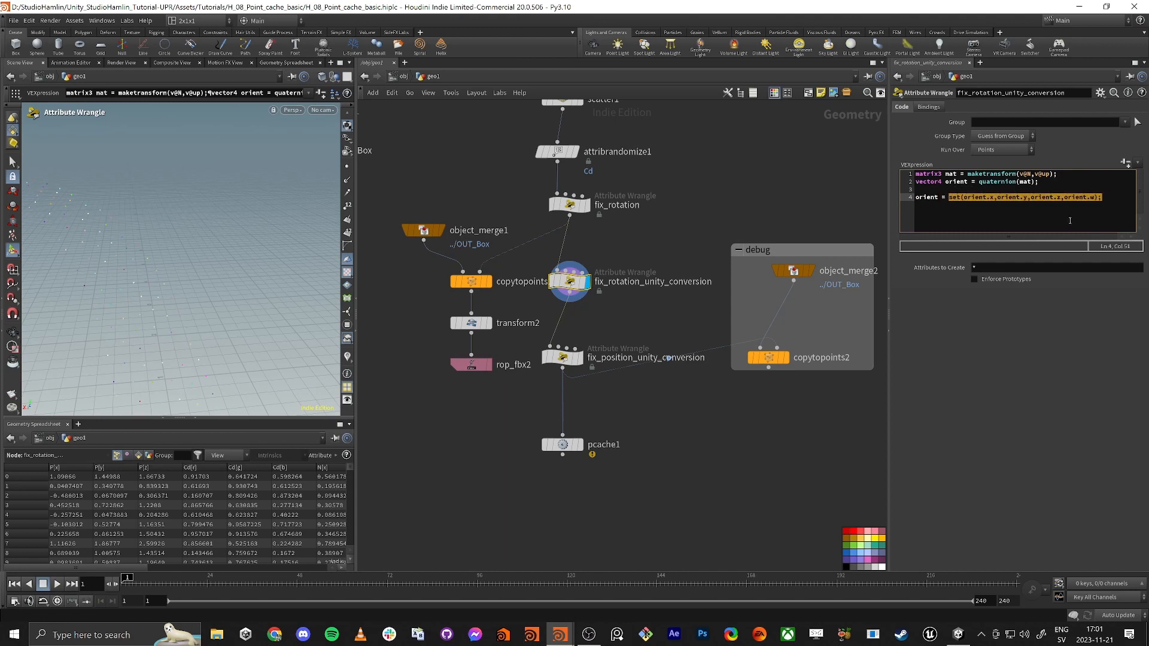
{"action": "left_click", "coordinate": [1065, 197]}
- Break the set() call so each of the four orient components sits on its own line
{"action": "left_click", "coordinate": [995, 199]}
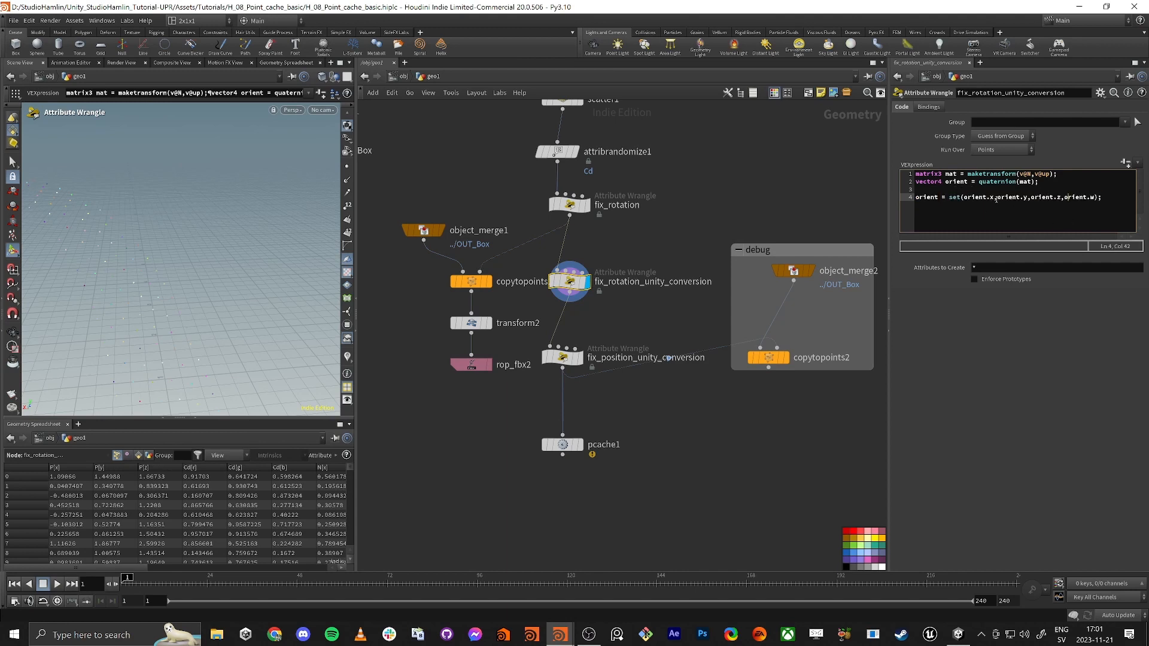
{"action": "key", "text": "Return"}
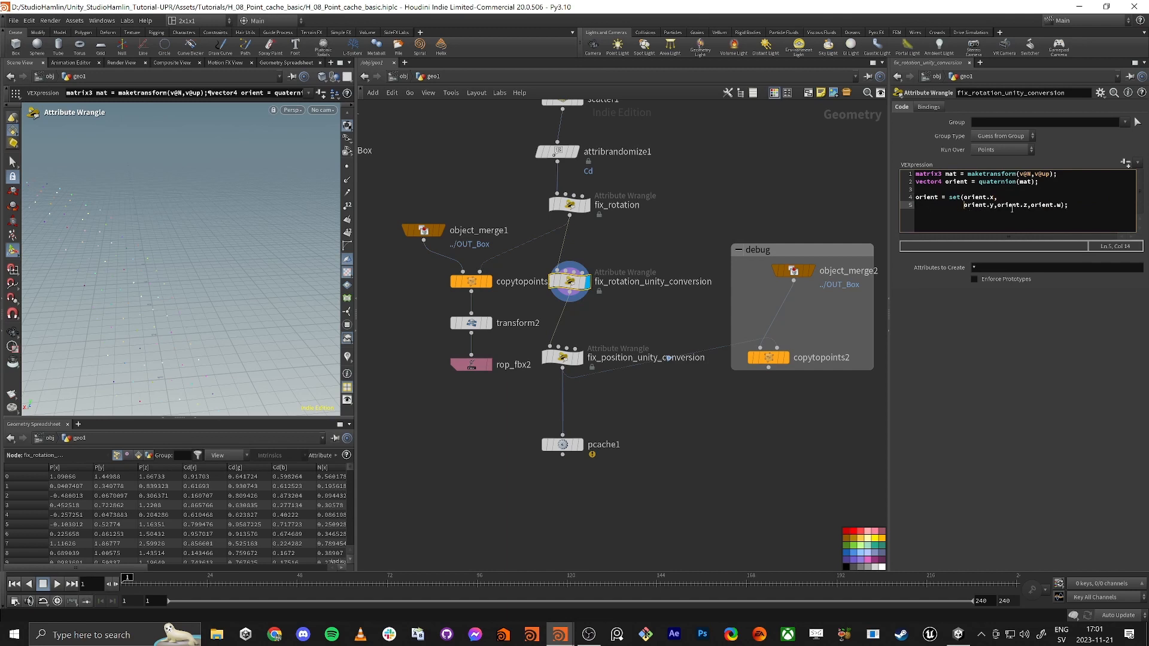
{"action": "key", "text": "Left"}
{"action": "key", "text": "Return"}
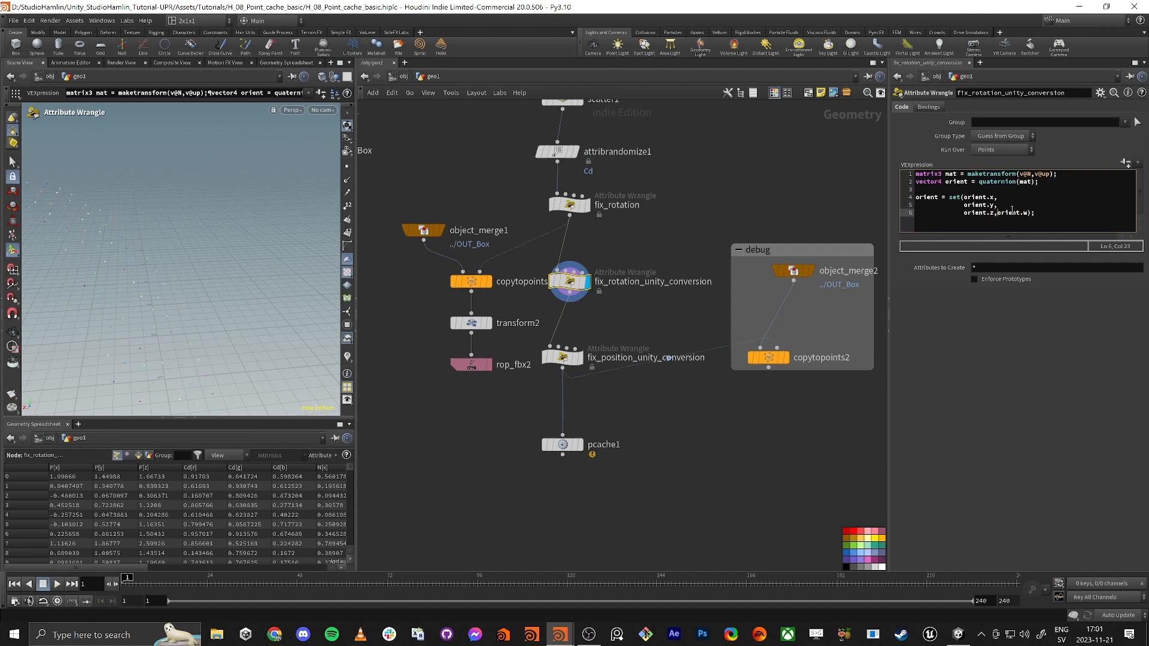
{"action": "key", "text": "Return"}
- Negate the orient.y and orient.z components in the set() call
{"action": "left_click_drag", "start_coordinate": [1000, 212], "coordinate": [953, 206]}
{"action": "left_click", "coordinate": [965, 207]}
{"action": "type", "text": "-"}
{"action": "key", "text": "Left"}
{"action": "key", "text": "Down"}
{"action": "type", "text": "-"}
{"action": "left_click", "coordinate": [1018, 220]}
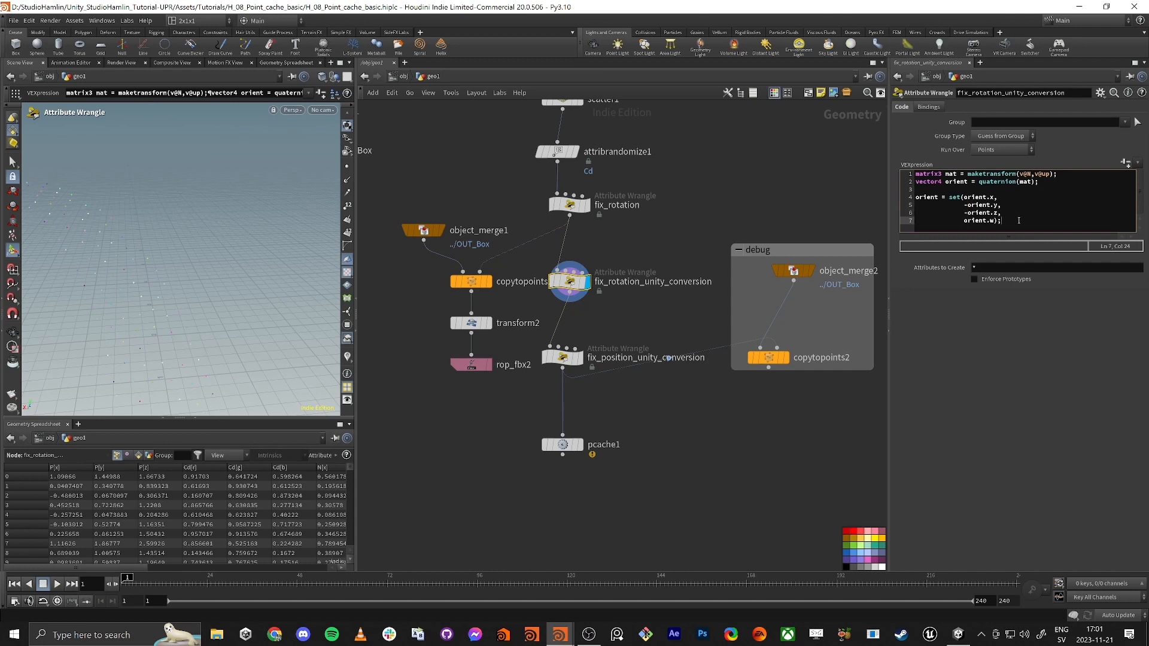
- Add "p@orient = orient;" as an unindented line directly below the set() call
{"action": "key", "text": "Return"}
{"action": "key", "text": "Return"}
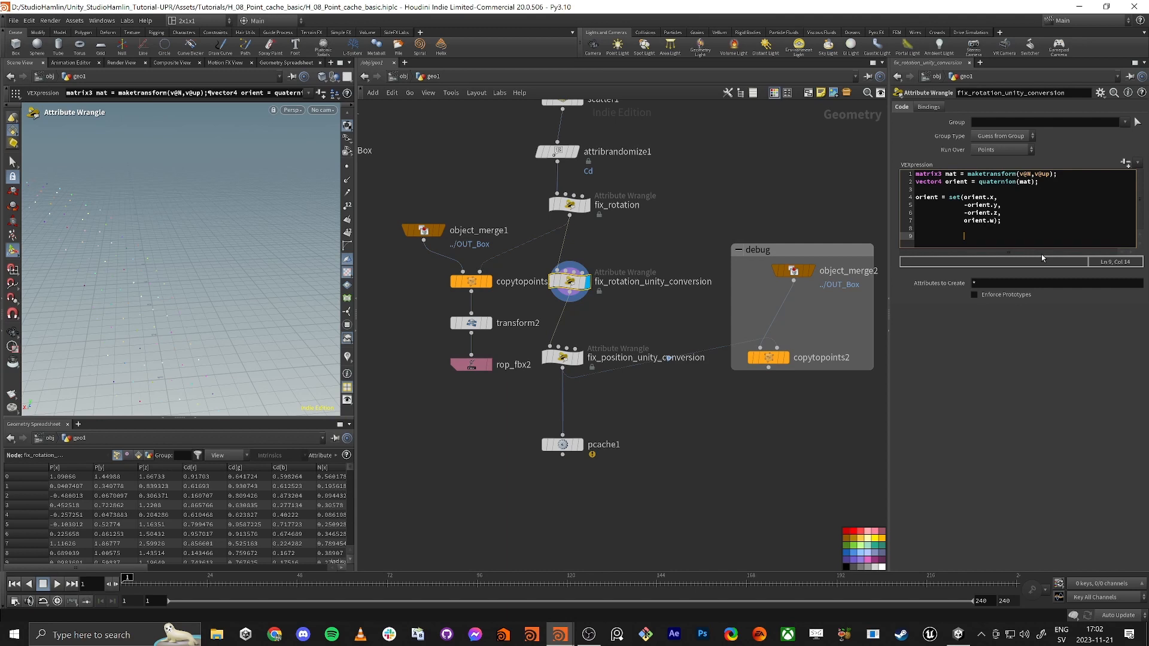
{"action": "key", "text": "Up"}
{"action": "key", "text": "ctrl+shift+Home"}
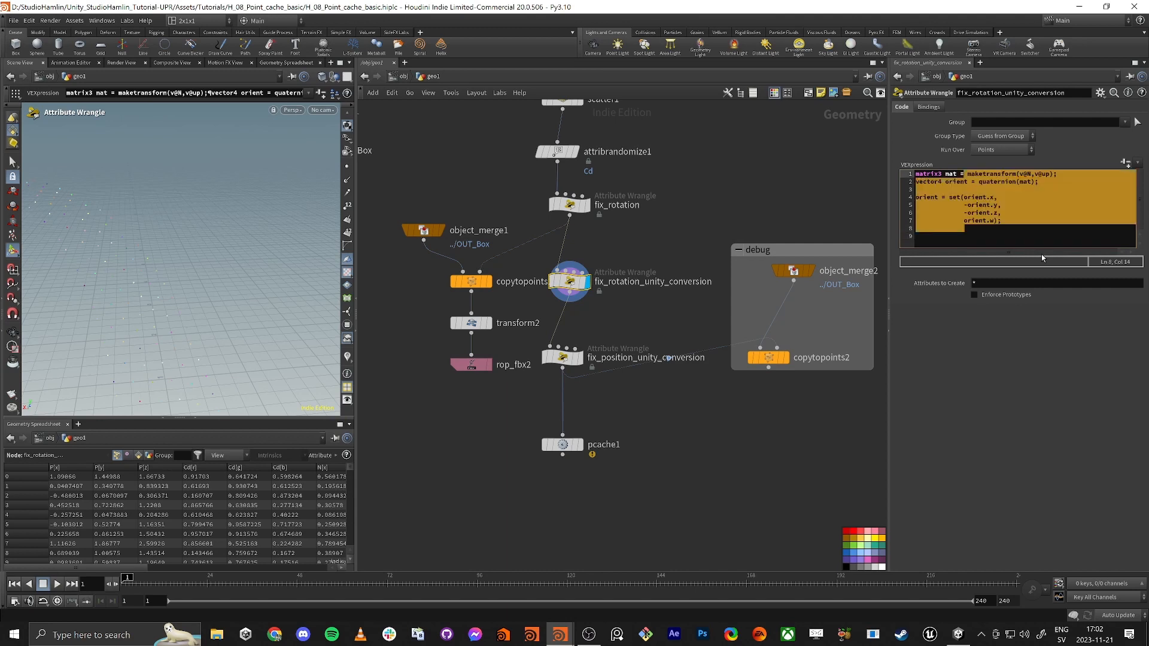
{"action": "key", "text": "Down"}
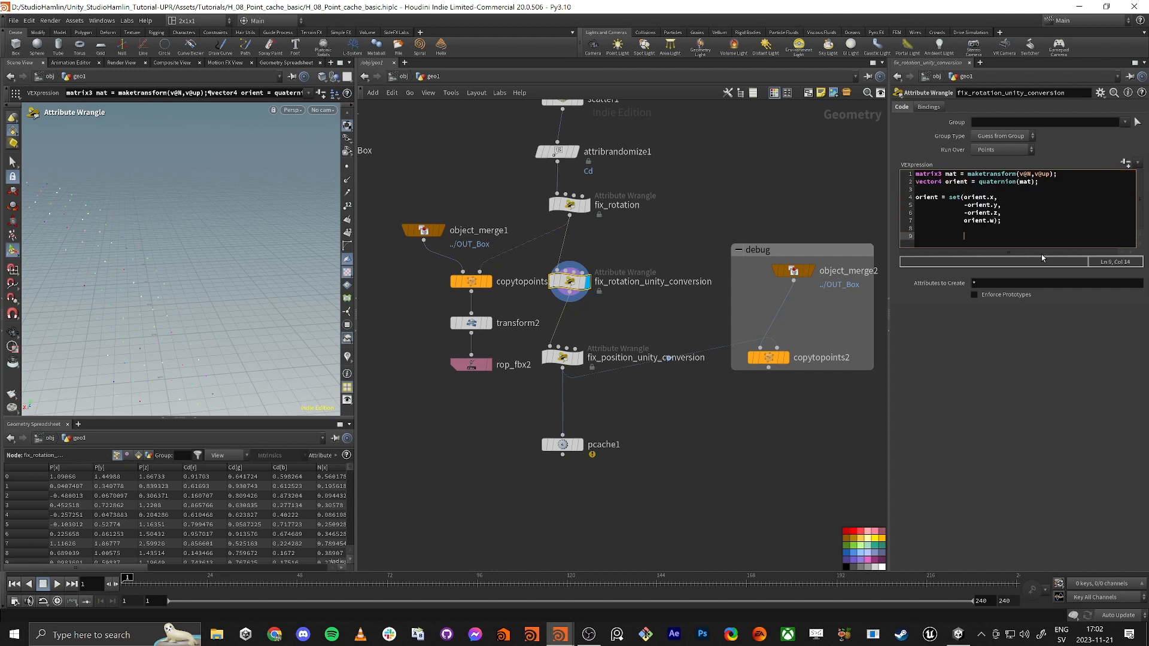
{"action": "key", "text": "BackSpace"}
{"action": "key", "text": "BackSpace"}
{"action": "key", "text": "BackSpace"}
{"action": "key", "text": "BackSpace"}
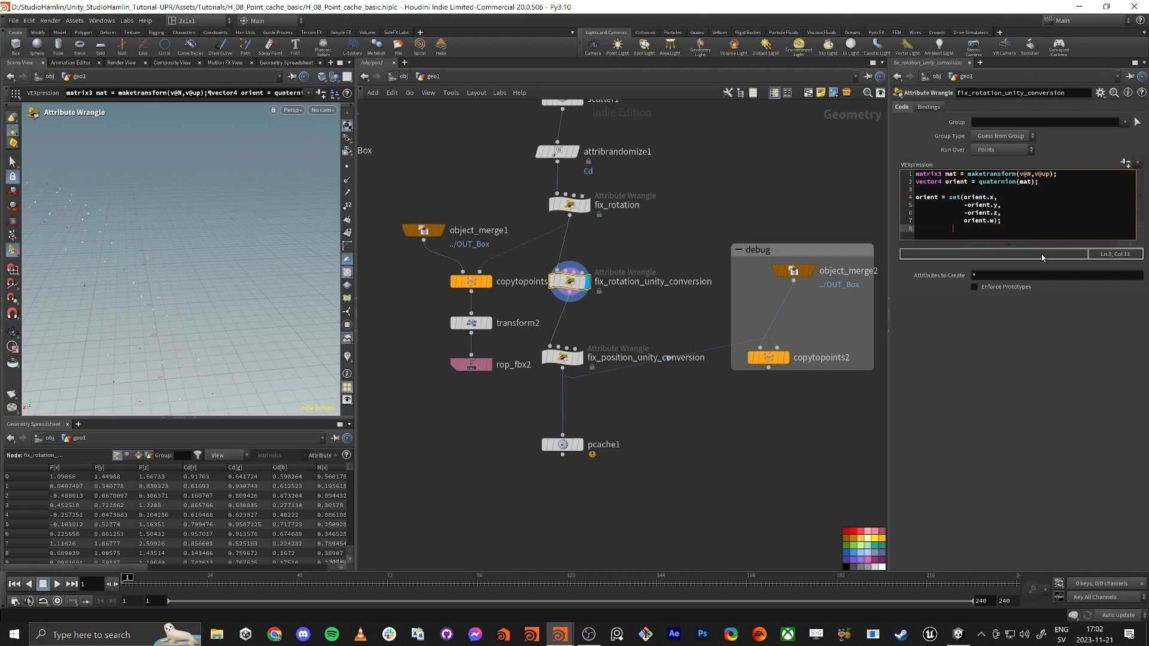
{"action": "key", "text": "shift+Home"}
{"action": "type", "text": "p@"}
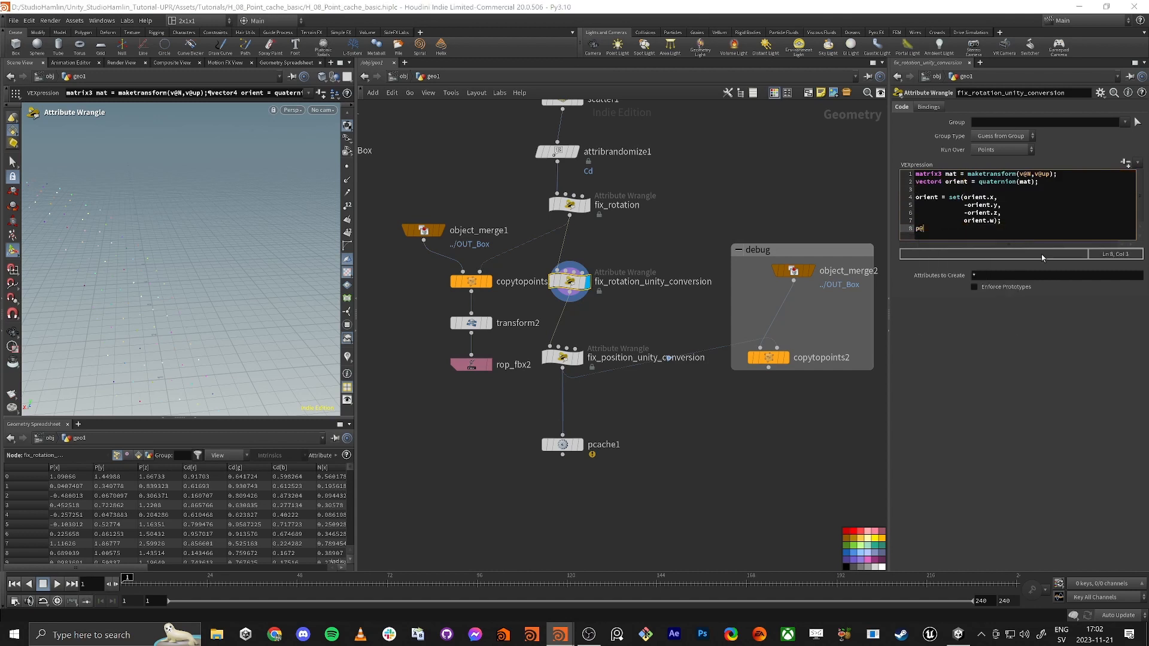
{"action": "type", "text": "orient = orient;"}
- Display the debug copytopoints2 node and bypass fix_rotation_unity_conversion to compare the box rotations
{"action": "left_click", "coordinate": [786, 359]}
{"action": "left_click_drag", "start_coordinate": [286, 278], "coordinate": [243, 240], "text": "alt"}
{"action": "mouse_move", "coordinate": [548, 358]}
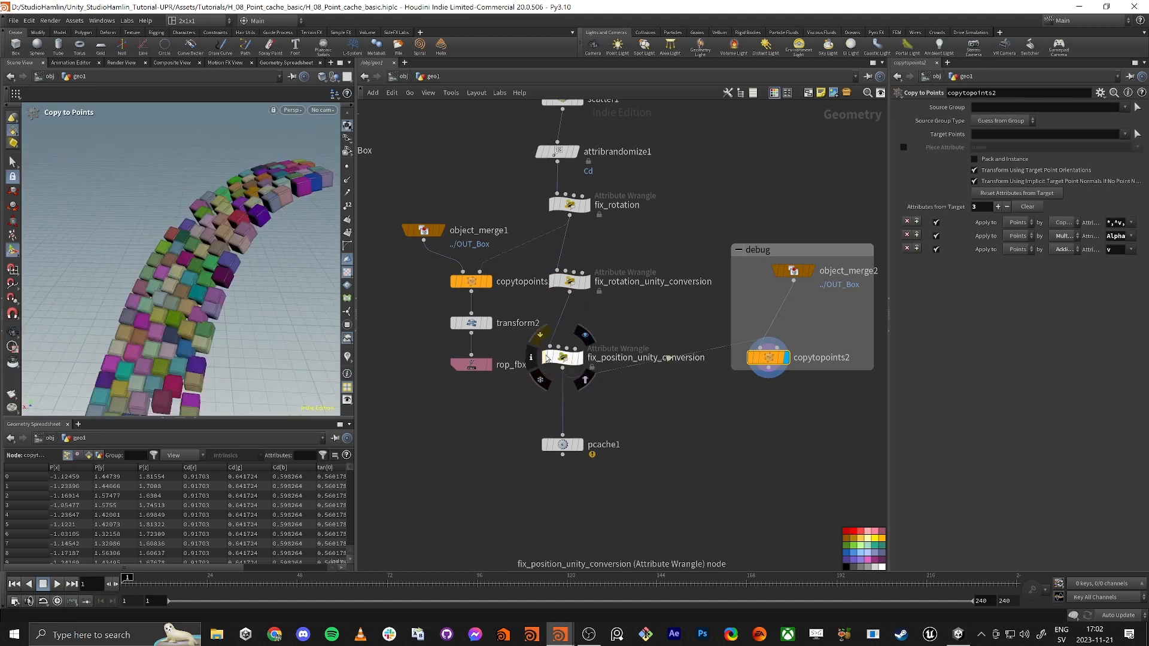
{"action": "left_click", "coordinate": [552, 286]}
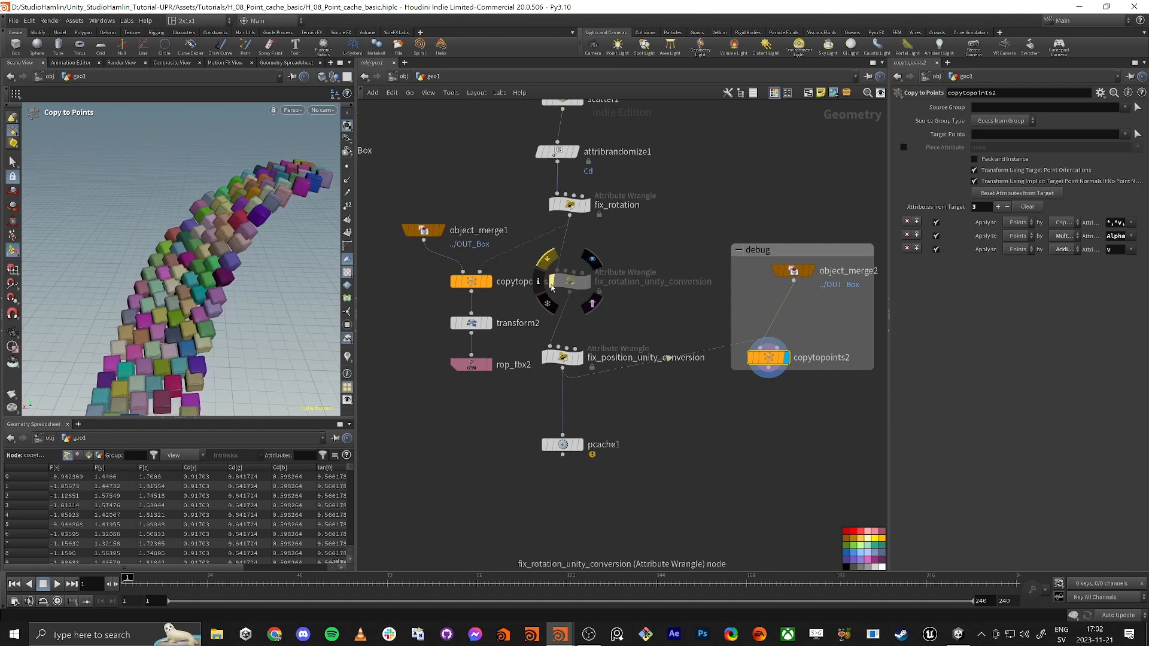
- Toggle the bypass on fix_rotation_unity_conversion to compare the debug box rotations, ending with the node active
{"action": "left_click", "coordinate": [552, 286]}
{"action": "left_click", "coordinate": [552, 286]}
{"action": "left_click", "coordinate": [551, 286]}
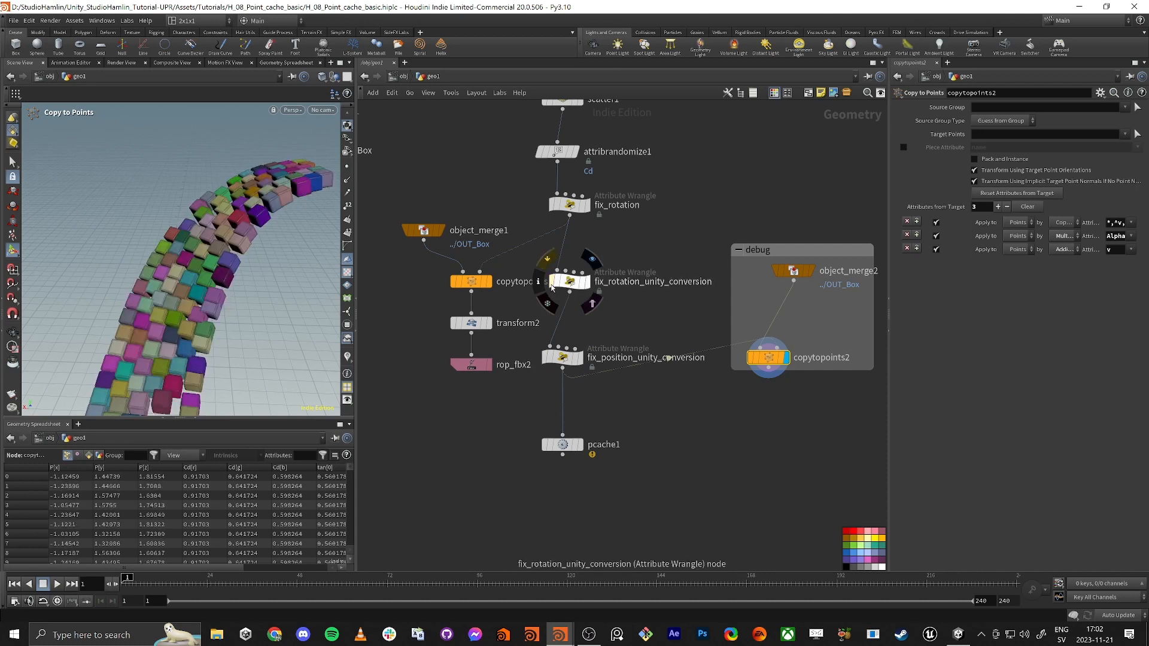
{"action": "key", "text": "Escape"}
{"action": "left_click_drag", "start_coordinate": [227, 257], "coordinate": [242, 239]}
{"action": "left_click", "coordinate": [552, 286]}
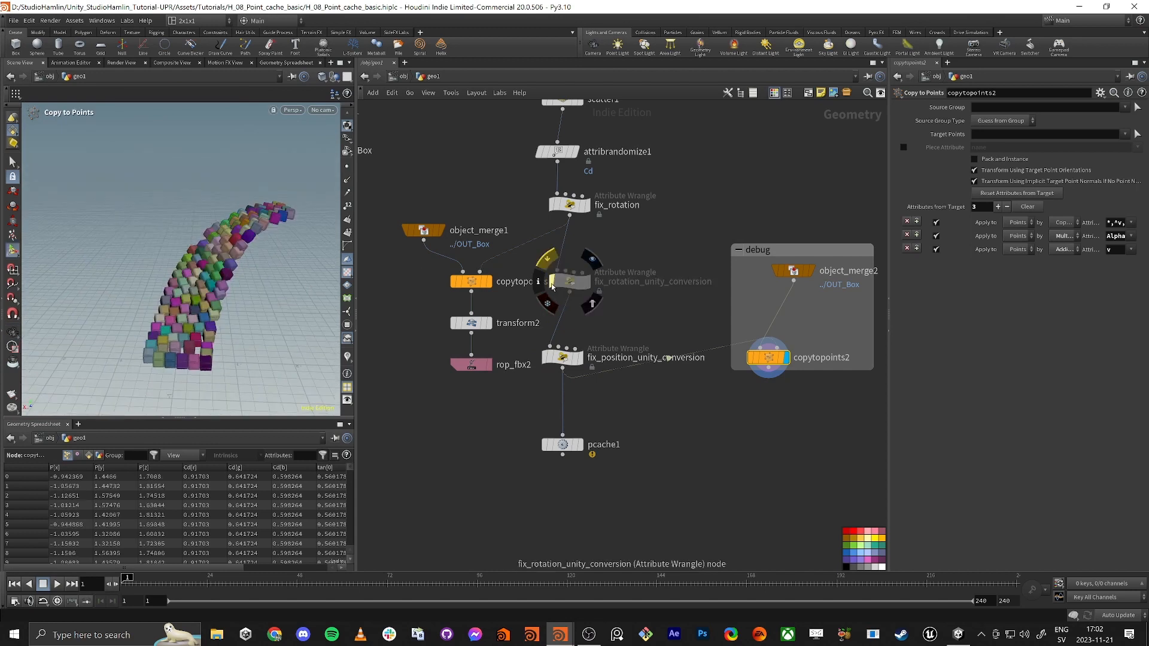
{"action": "left_click", "coordinate": [552, 286]}
{"action": "key", "text": "Escape"}
{"action": "scroll", "coordinate": [301, 232], "scroll_direction": "up", "scroll_amount": 10}
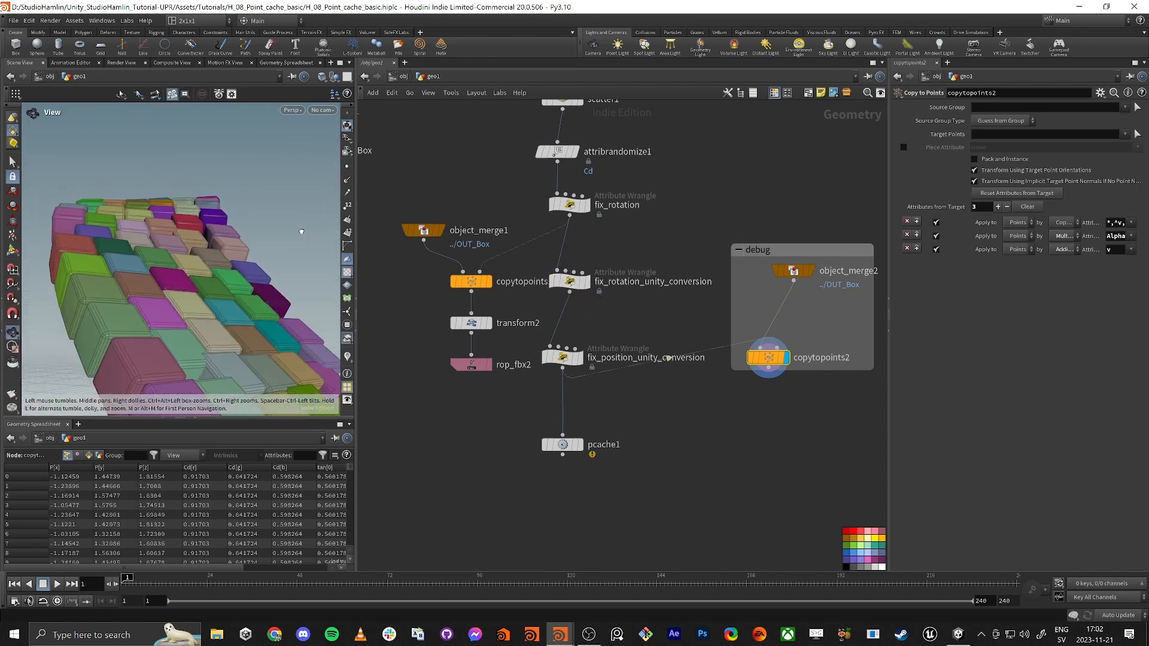
{"action": "scroll", "coordinate": [301, 231], "scroll_direction": "down", "scroll_amount": 10}
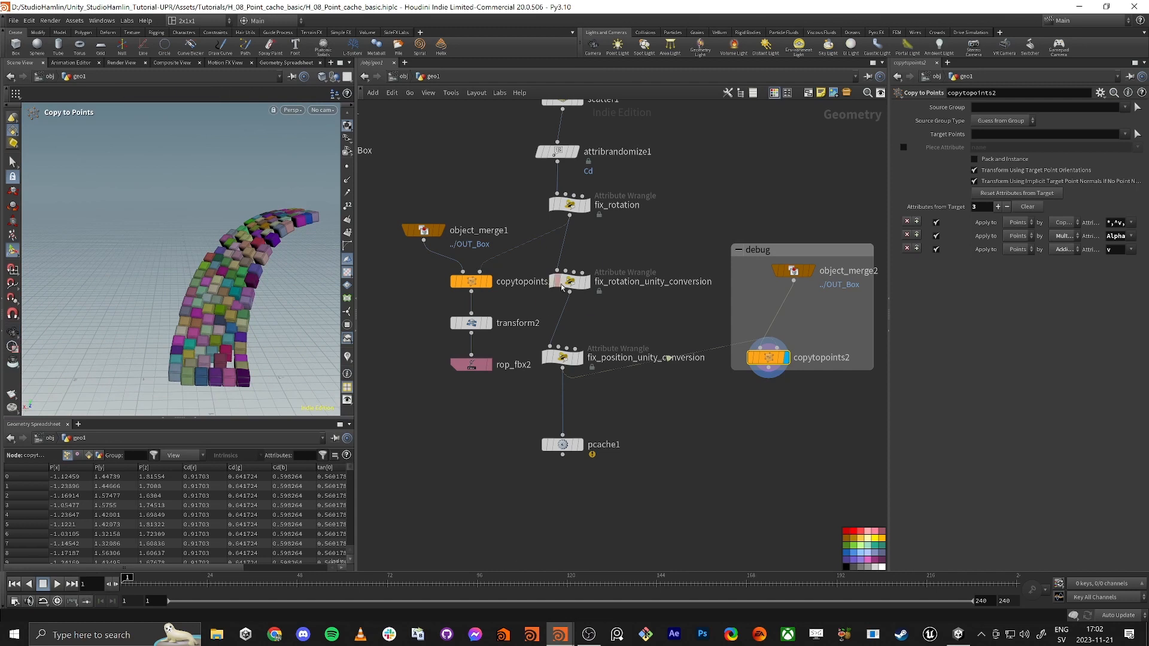
- Comment out the "p@orient = orient;" line in the fix_rotation_unity_conversion wrangle
{"action": "left_click", "coordinate": [562, 287]}
{"action": "left_click", "coordinate": [914, 230]}
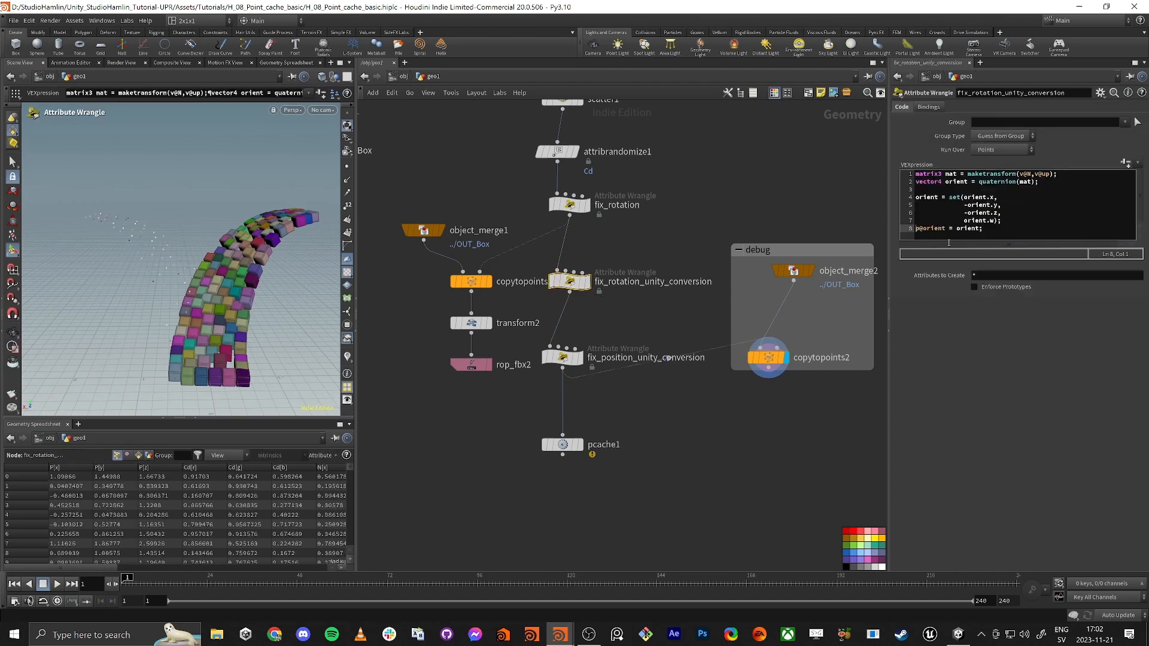
{"action": "type", "text": "//"}
- Add the line "vector angle = quaterniontoeuler(orient,0);" directly below the commented p@orient line
{"action": "key", "text": "End"}
{"action": "key", "text": "Return"}
{"action": "type", "text": "vector "}
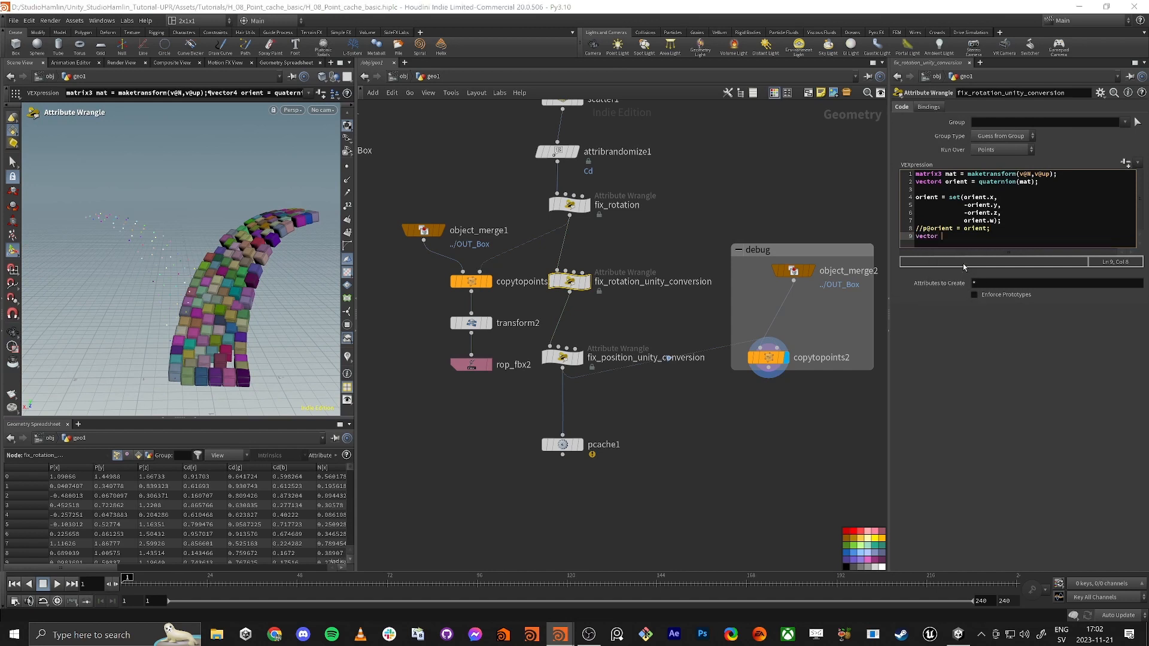
{"action": "type", "text": "angle = quat"}
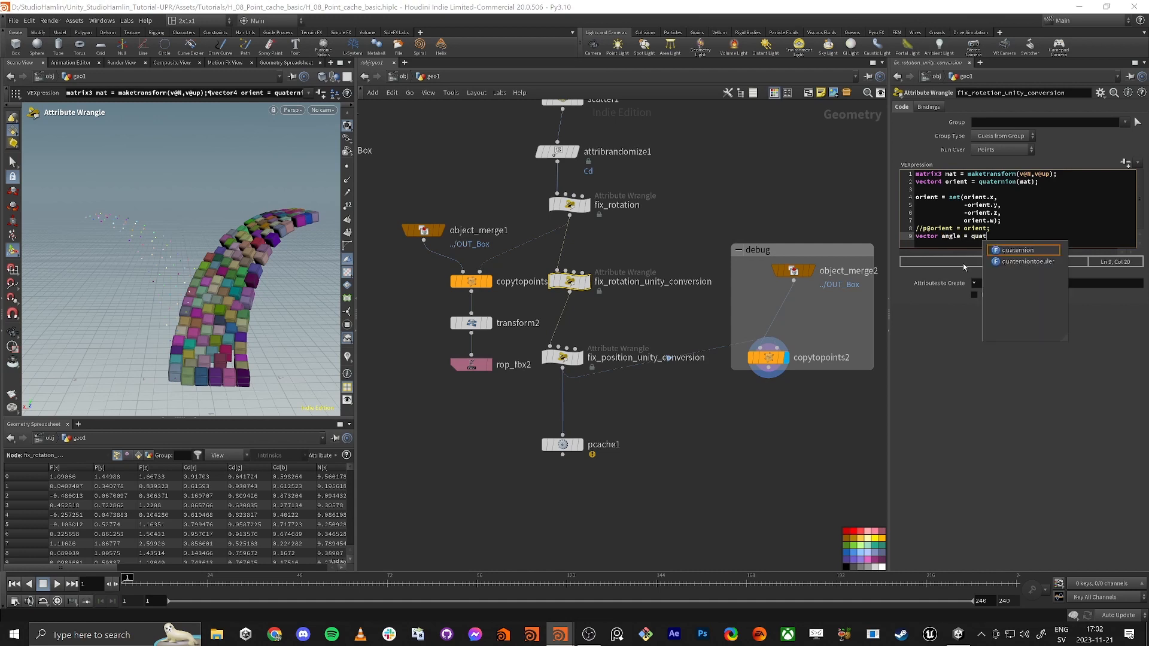
{"action": "key", "text": "Down"}
{"action": "key", "text": "Down"}
{"action": "key", "text": "Return"}
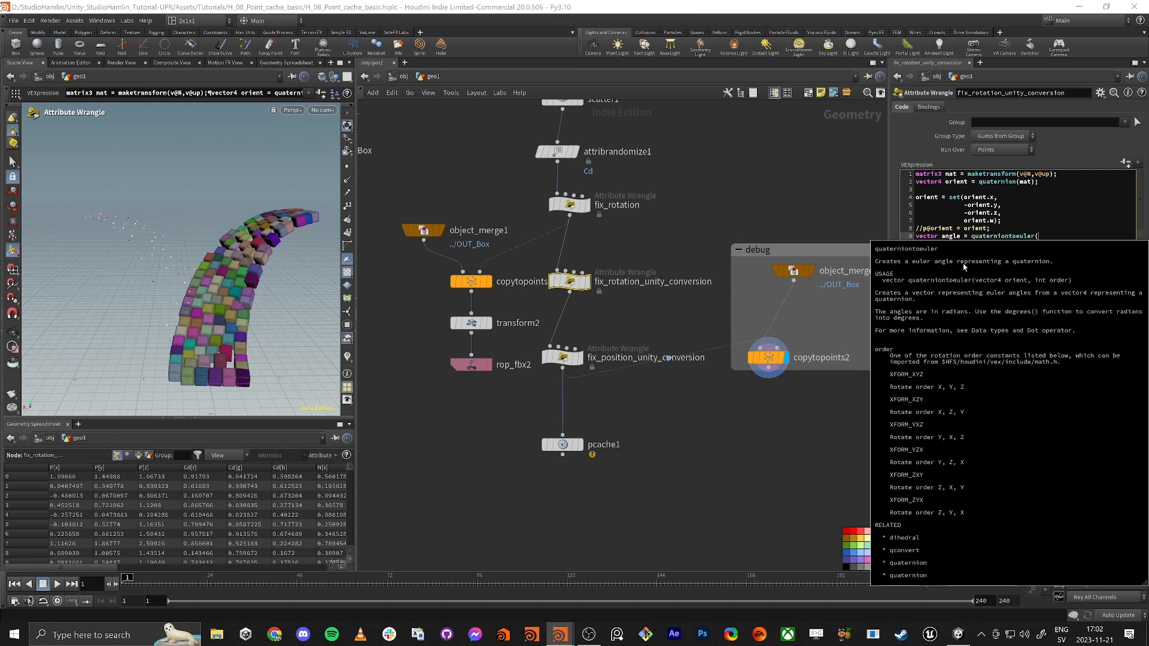
{"action": "type", "text": "orient,0)"}
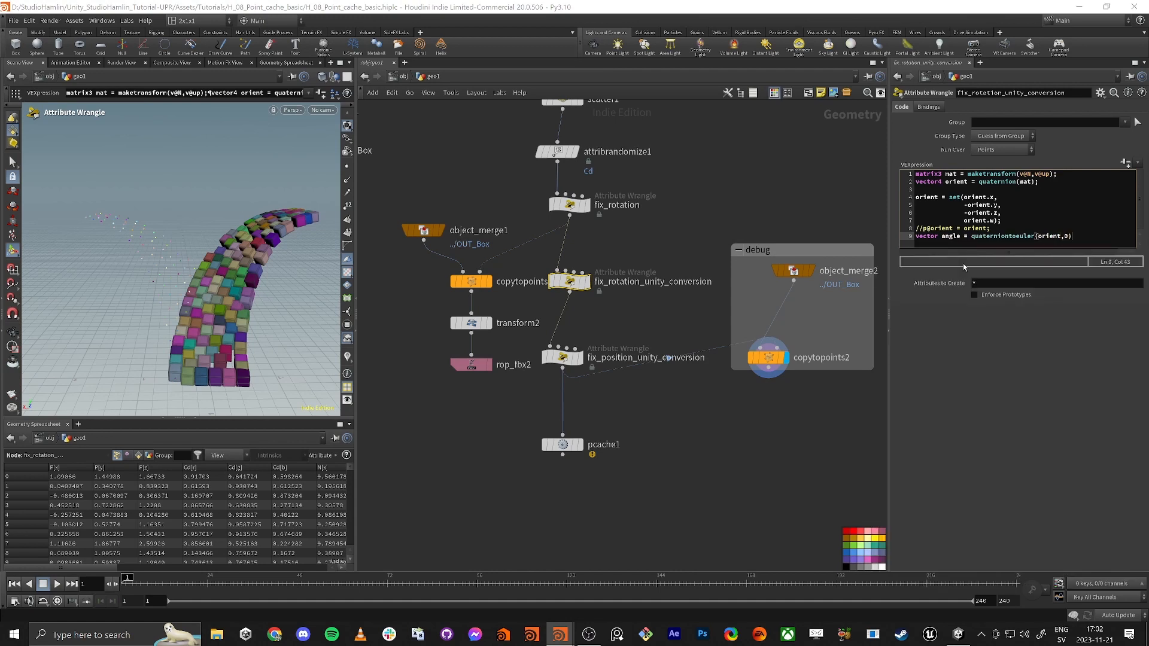
{"action": "type", "text": ";"}
- Look up the rotation order constants in the help page of the quaterniontoeuler function, and close the help
{"action": "key", "text": "Left"}
{"action": "key", "text": "Left"}
{"action": "left_click", "coordinate": [1003, 236]}
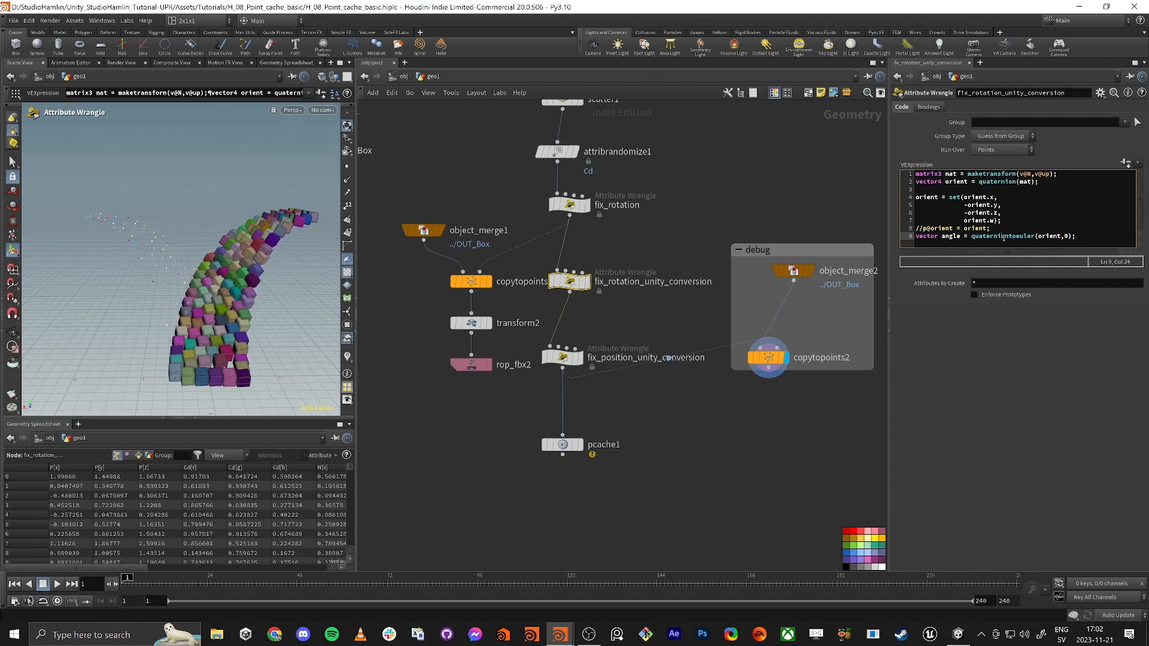
{"action": "key", "text": "F1"}
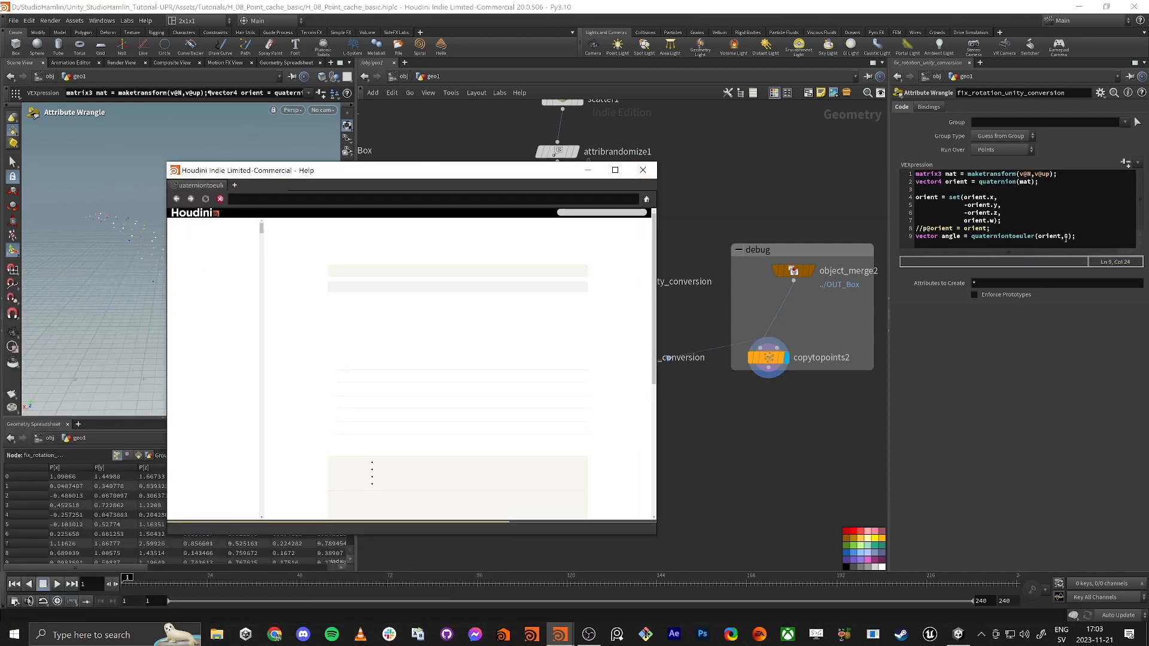
{"action": "scroll", "coordinate": [389, 288], "scroll_direction": "up", "scroll_amount": 5, "text": "ctrl"}
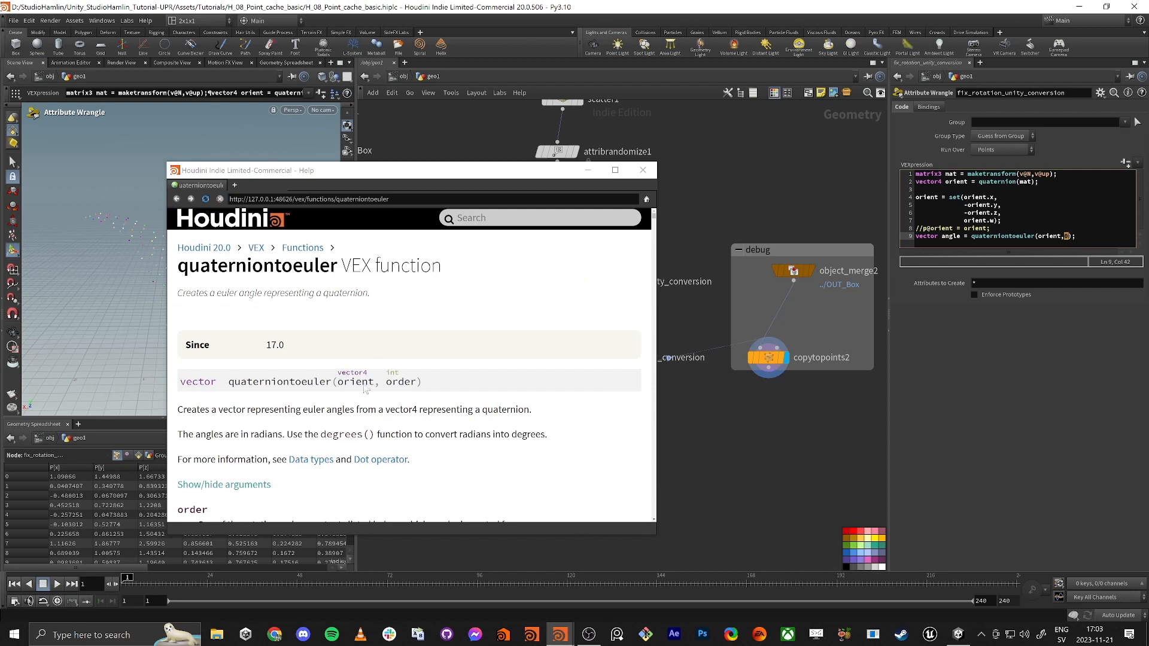
{"action": "scroll", "coordinate": [367, 390], "scroll_direction": "down", "scroll_amount": 5}
{"action": "scroll", "coordinate": [397, 403], "scroll_direction": "up", "scroll_amount": 1}
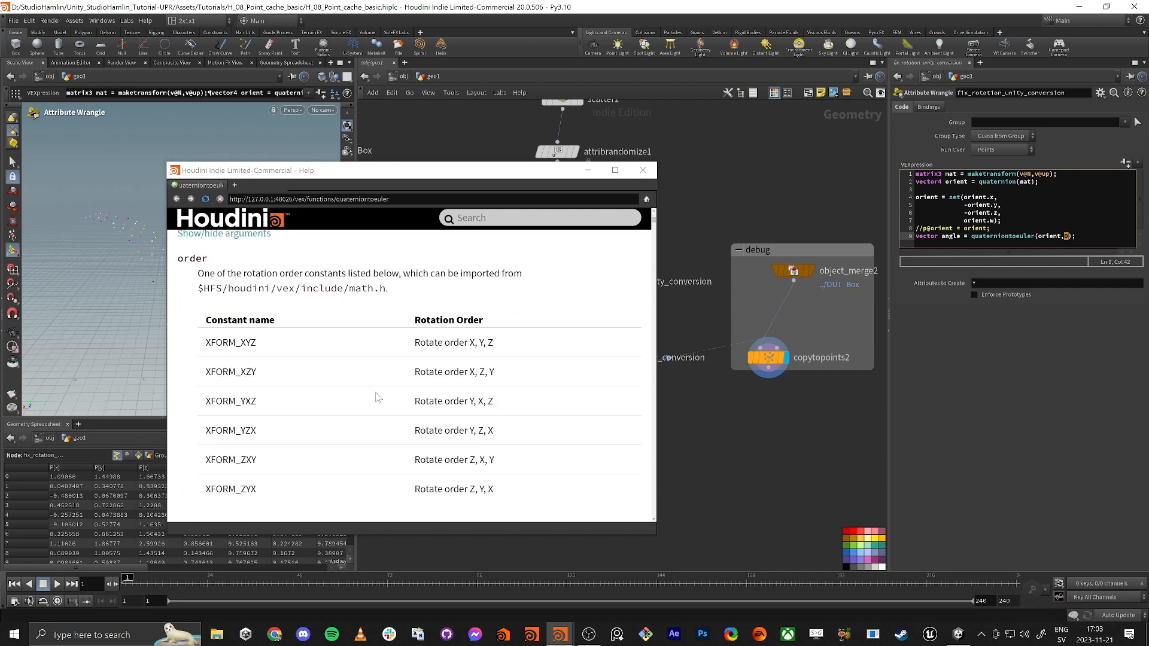
{"action": "double_click", "coordinate": [223, 344]}
{"action": "double_click", "coordinate": [236, 372]}
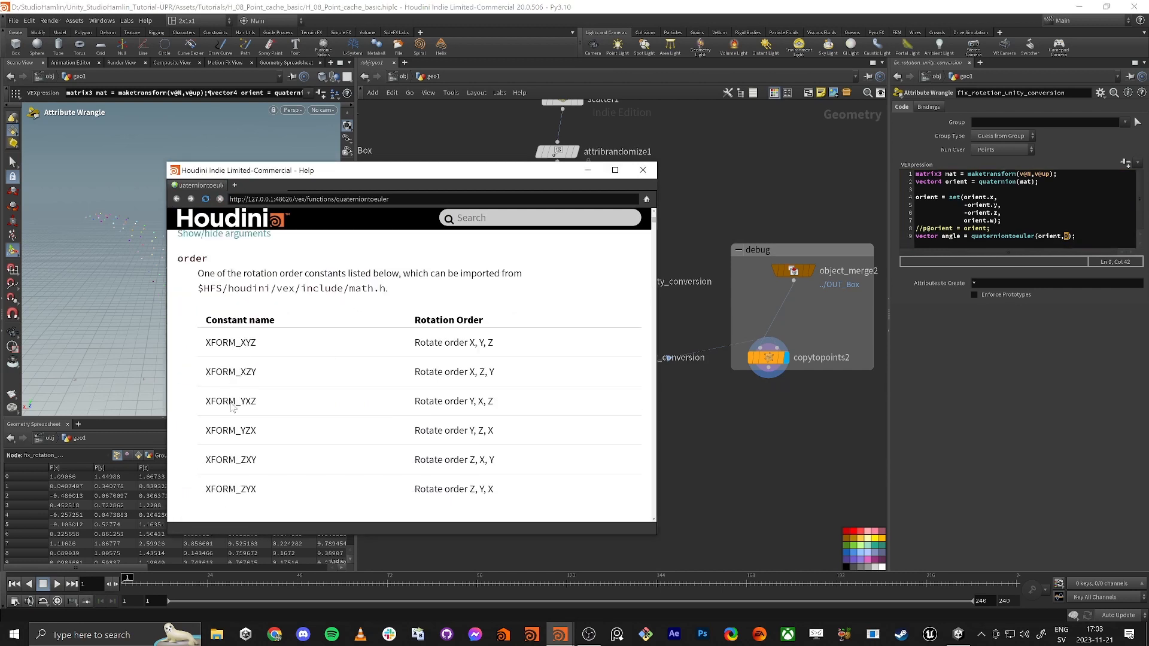
{"action": "double_click", "coordinate": [233, 401]}
{"action": "double_click", "coordinate": [223, 431]}
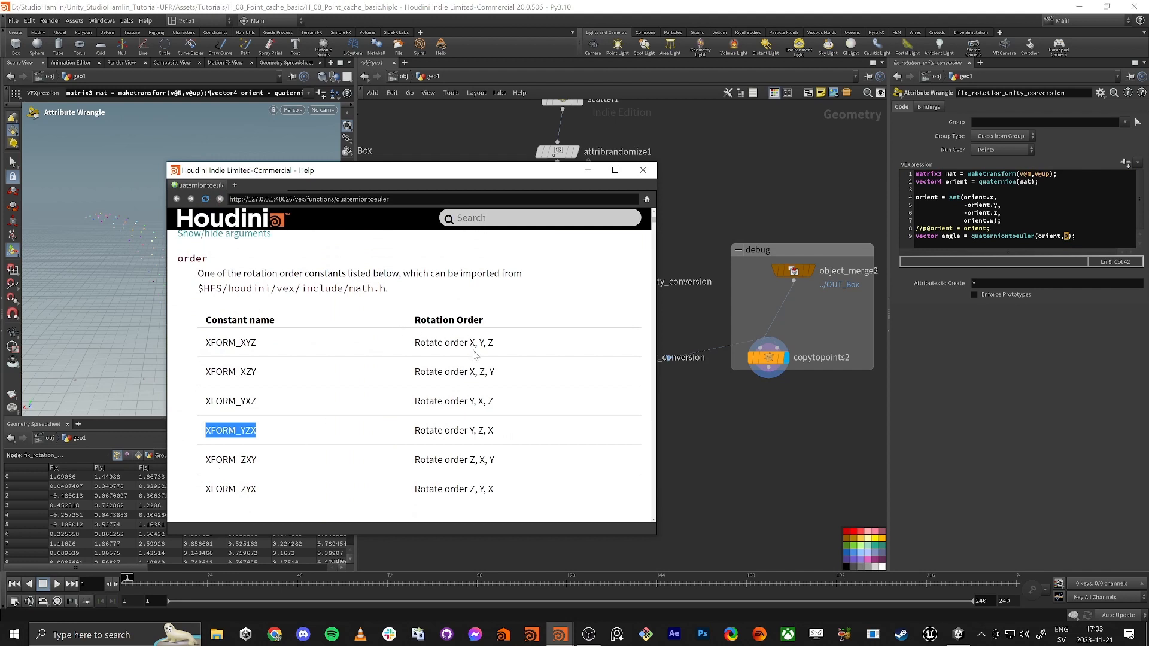
{"action": "double_click", "coordinate": [447, 343]}
{"action": "left_click_drag", "start_coordinate": [475, 344], "coordinate": [492, 349]}
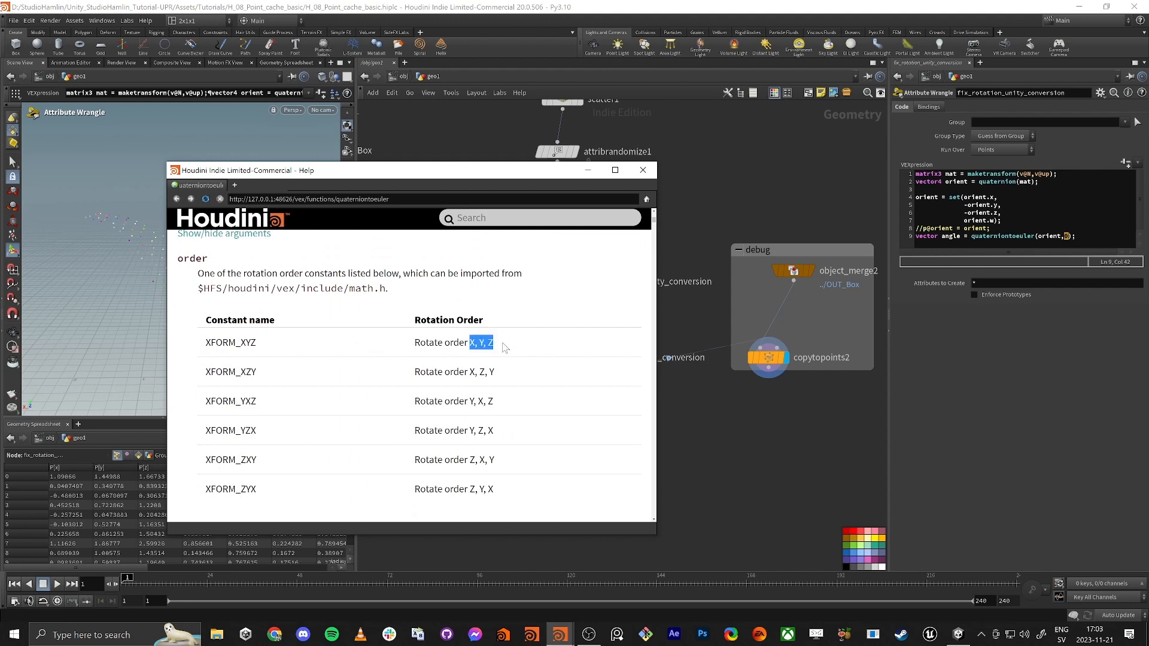
{"action": "left_click", "coordinate": [650, 175]}
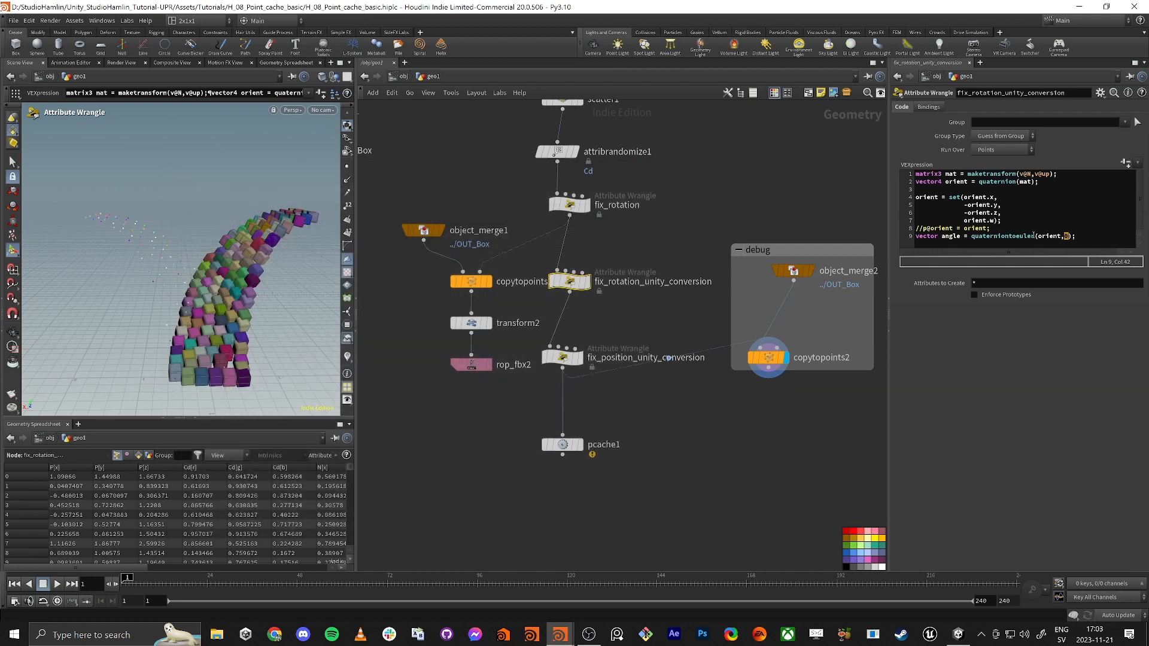
- Add "v@angle = angle;" as a new line below the quaterniontoeuler line
{"action": "left_click", "coordinate": [1088, 236]}
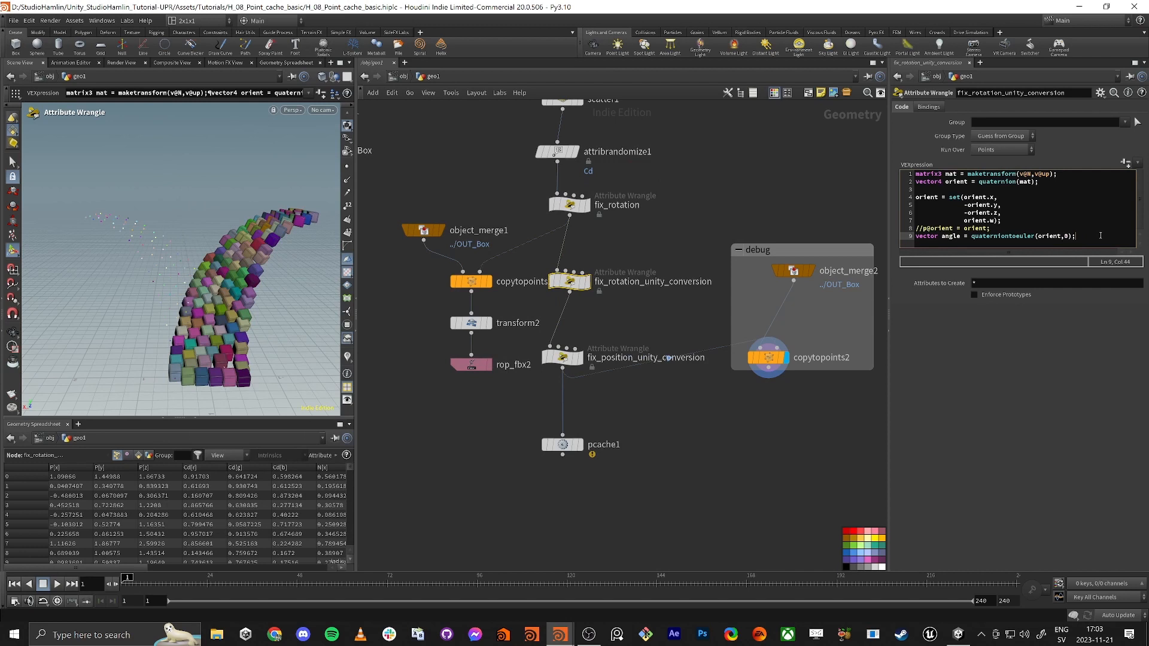
{"action": "key", "text": "Return"}
{"action": "type", "text": "v@angle "}
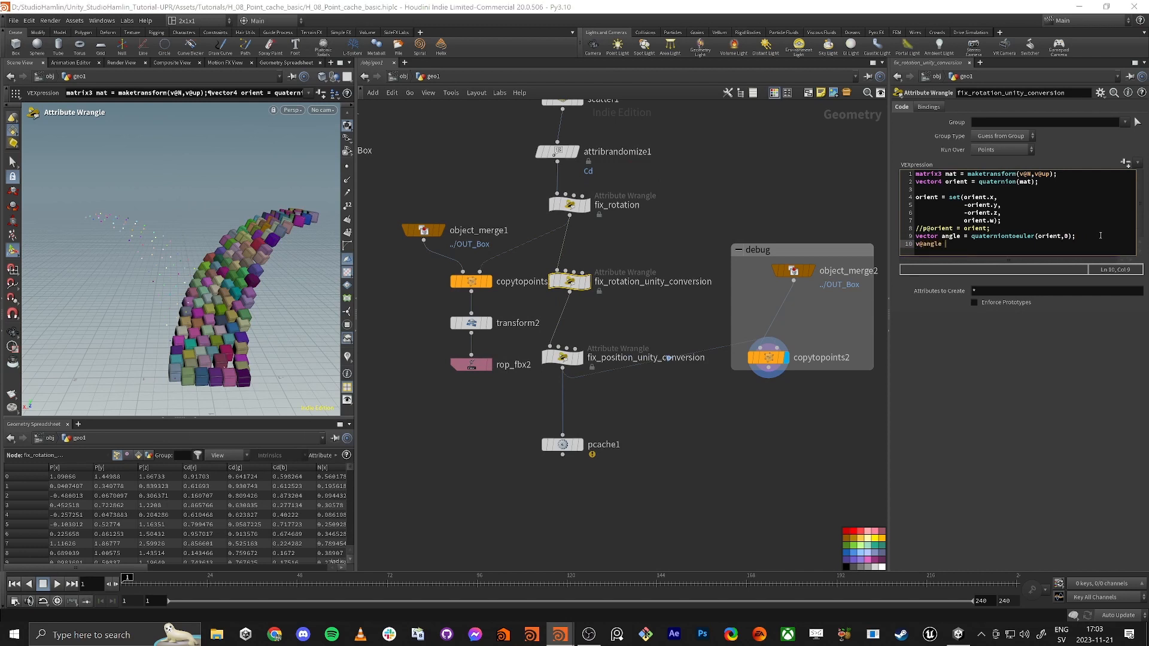
{"action": "type", "text": "= angle;"}
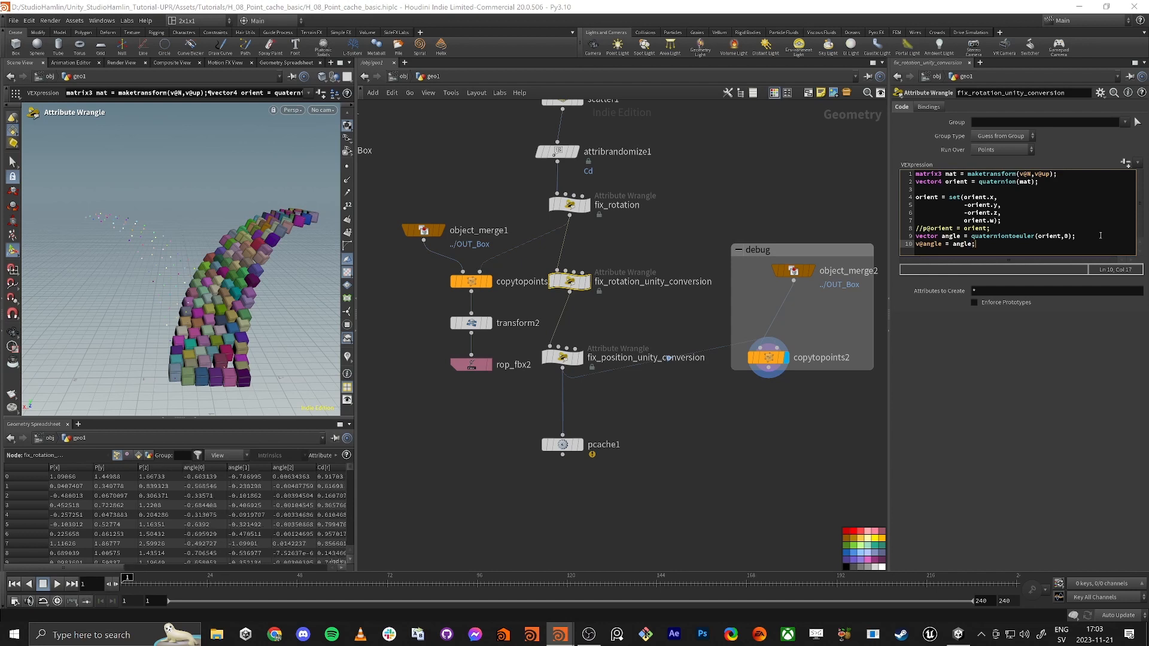
- Wrap the value assigned to v@angle in degrees(), making the line "v@angle = degrees(angle);"
{"action": "double_click", "coordinate": [949, 237]}
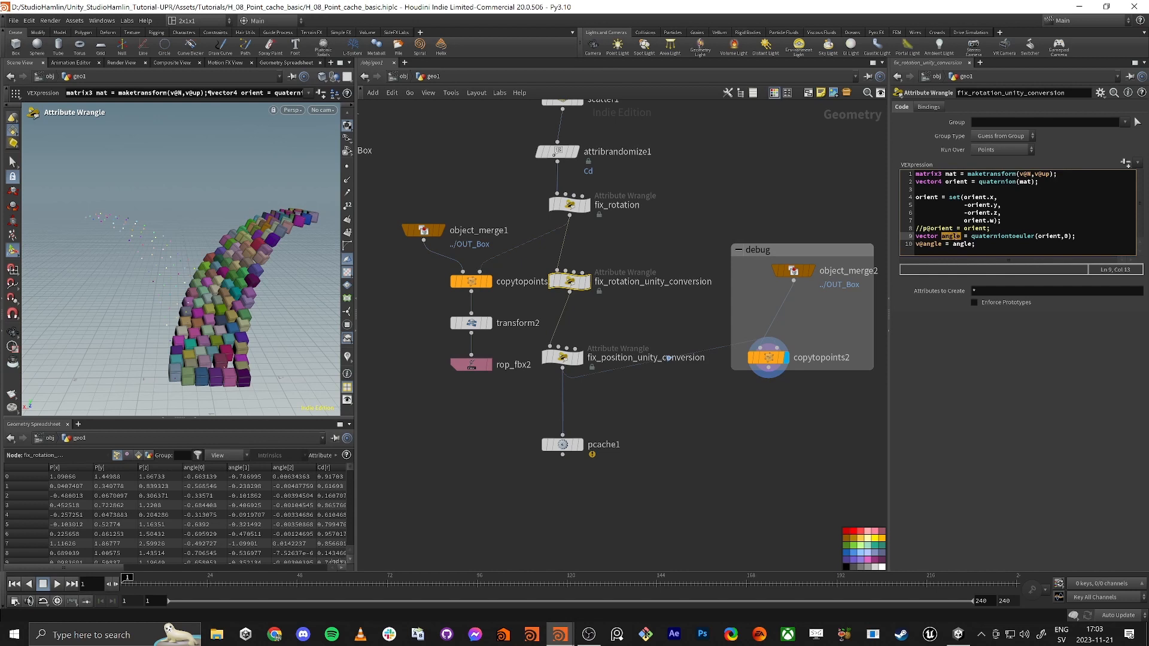
{"action": "double_click", "coordinate": [932, 245]}
{"action": "left_click", "coordinate": [953, 245]}
{"action": "type", "text": "degrees("}
{"action": "key", "text": "End"}
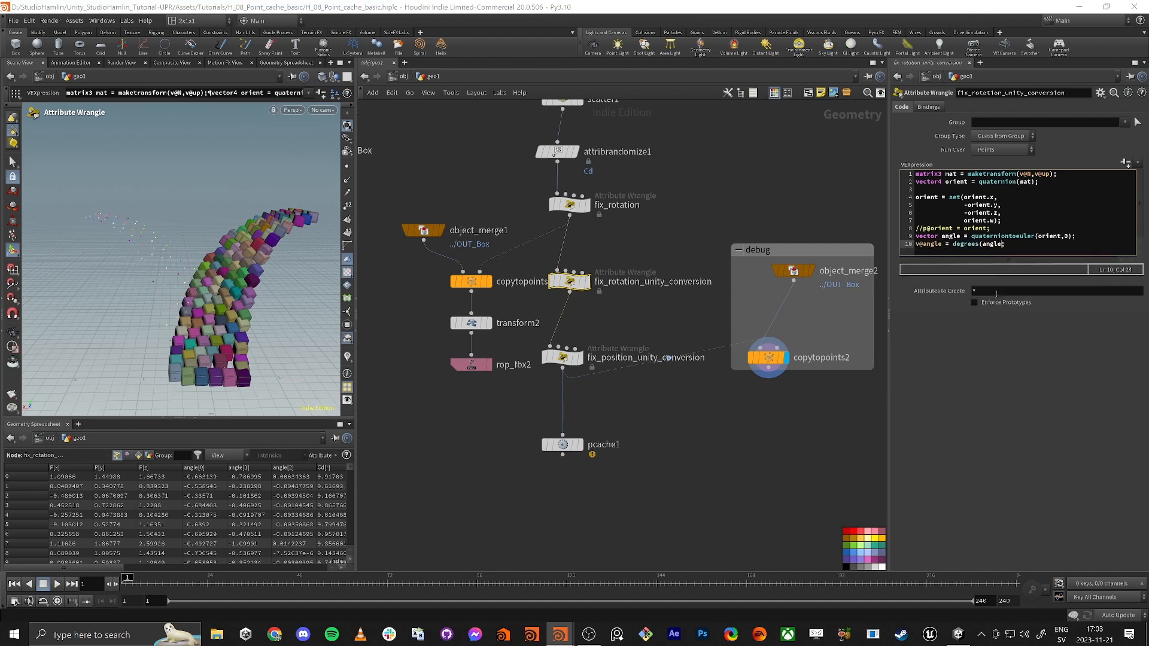
{"action": "type", "text": ")"}
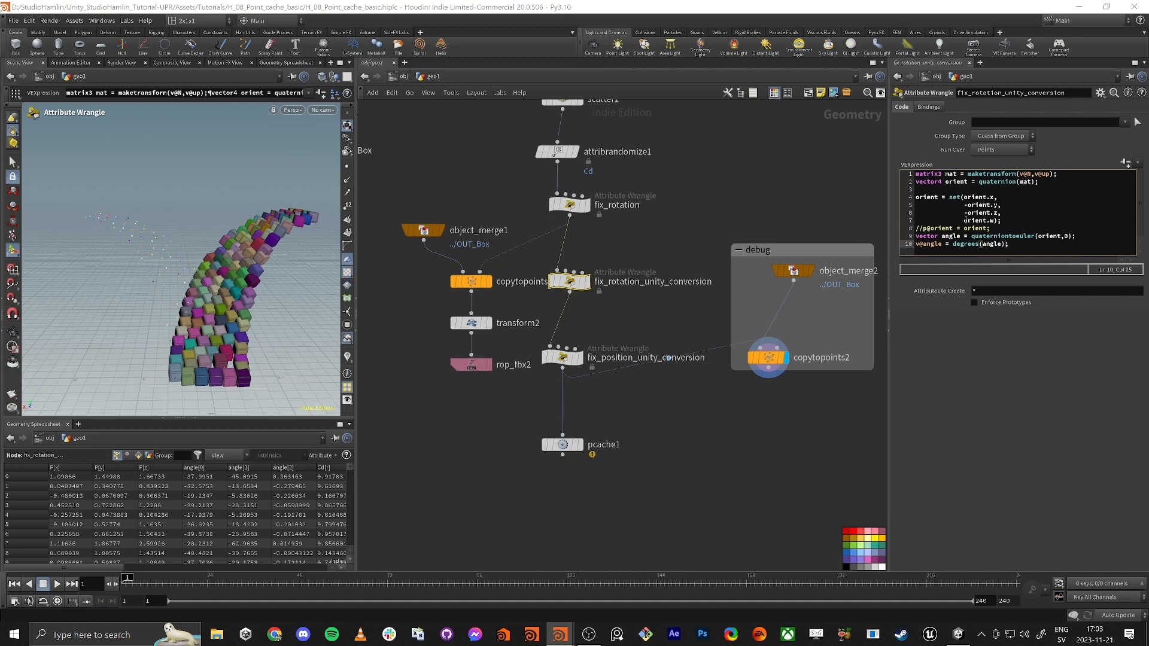
- Inspect the boxes of the debug copytopoints2 node and the code in fix_position_unity_conversion
{"action": "left_click", "coordinate": [1012, 230]}
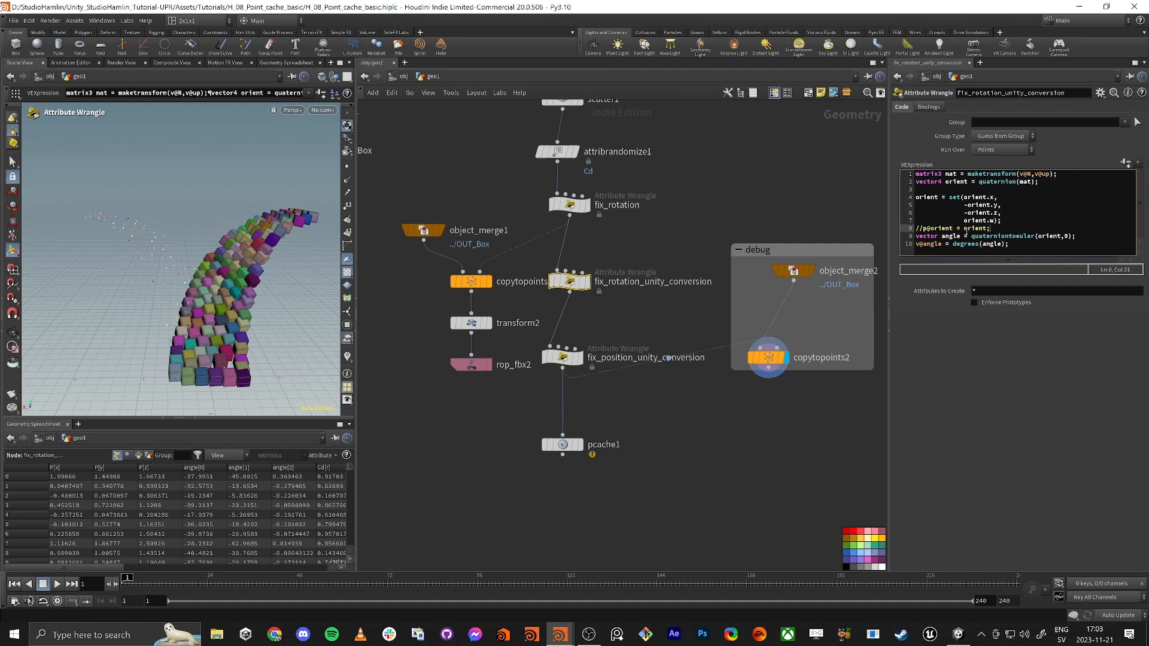
{"action": "middle_click_drag", "start_coordinate": [686, 398], "coordinate": [681, 364]}
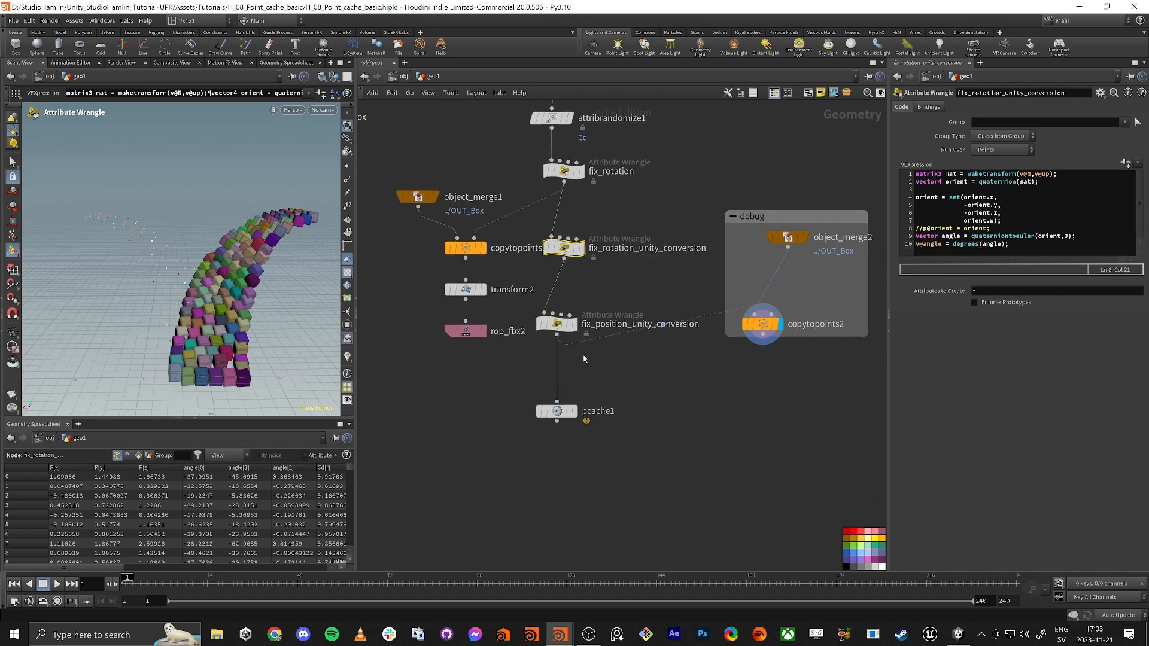
{"action": "left_click", "coordinate": [755, 324]}
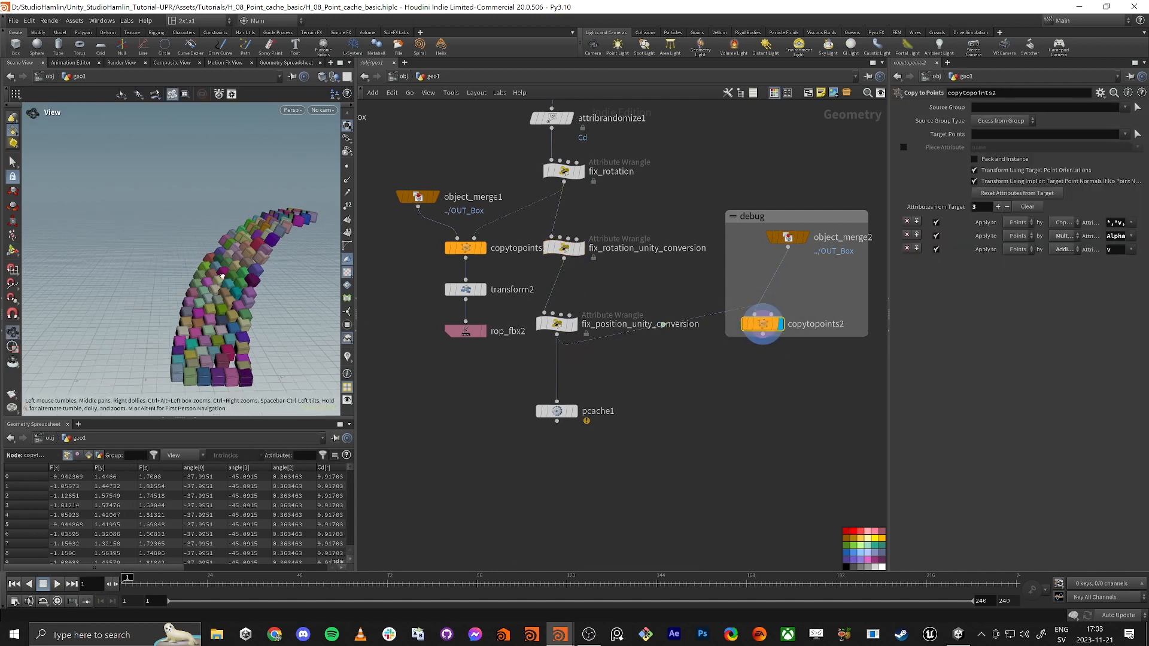
{"action": "left_click_drag", "start_coordinate": [235, 293], "coordinate": [227, 292], "text": "alt"}
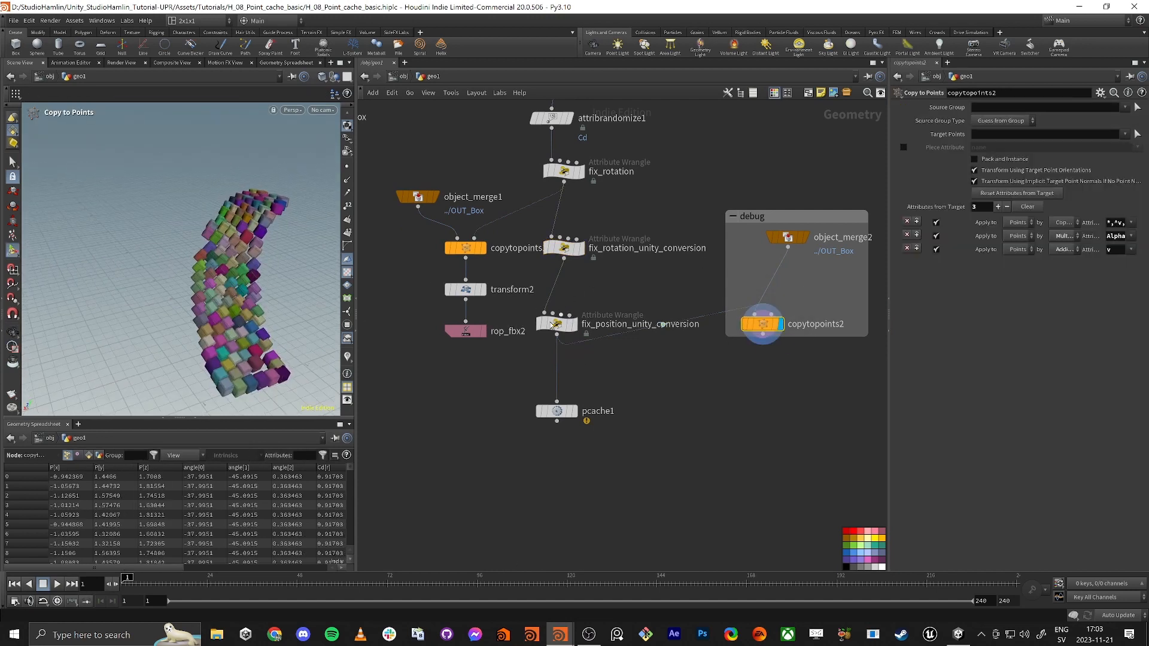
{"action": "left_click", "coordinate": [552, 325]}
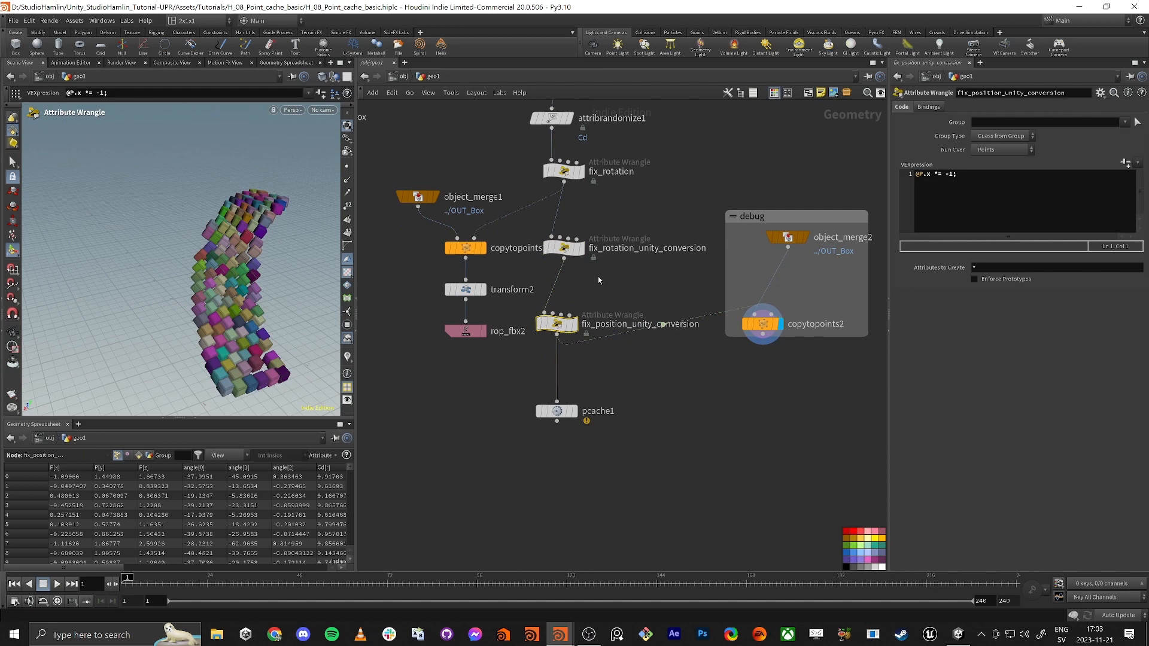
- Uncomment the "p@orient = orient;" line in the fix_rotation_unity_conversion wrangle
{"action": "left_click", "coordinate": [564, 248]}
{"action": "left_click", "coordinate": [916, 229]}
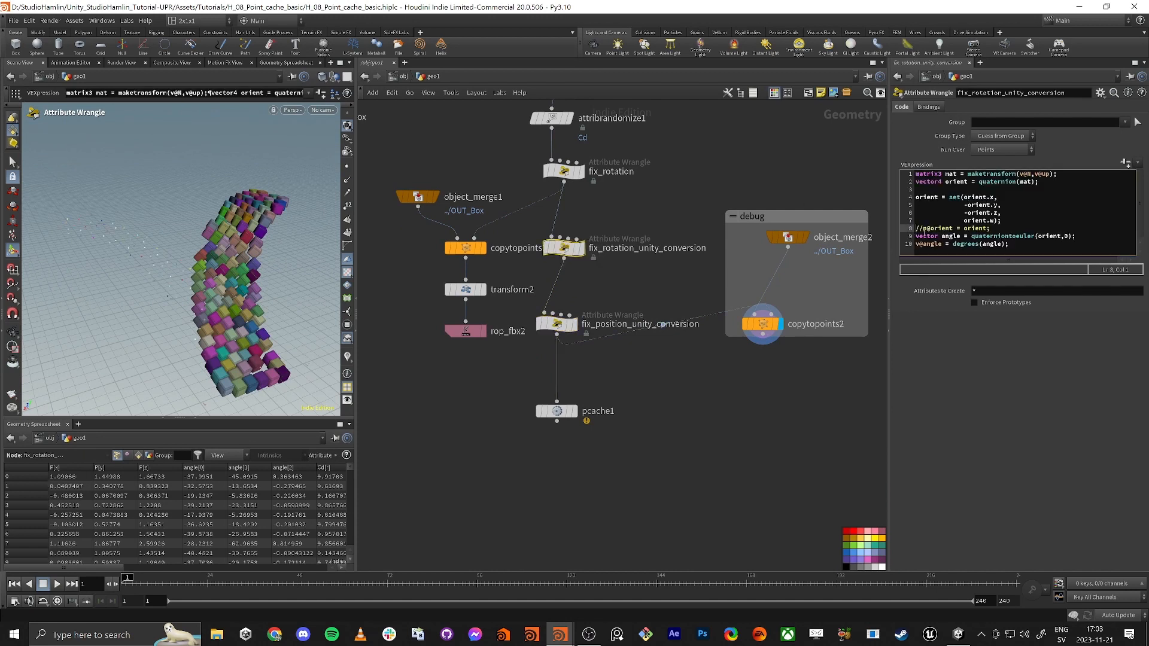
{"action": "key", "text": "Delete"}
{"action": "key", "text": "Delete"}
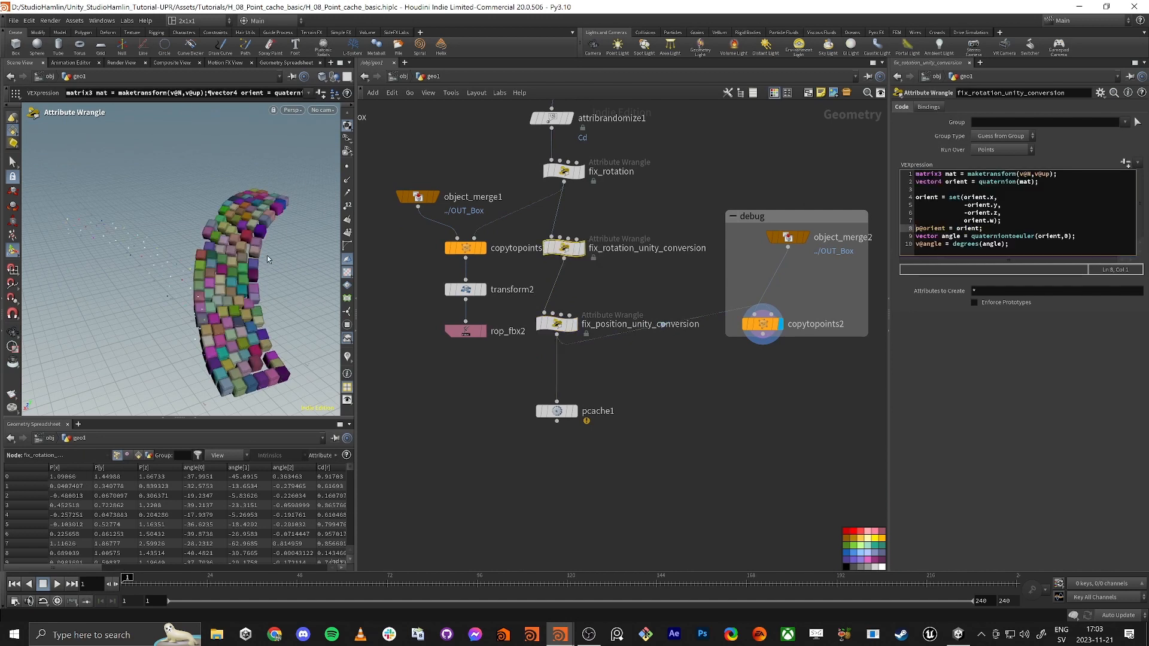
- Switch to Unity and examine the Set Angle blocks in Update Particle and the box rotations in the scene
{"action": "key", "text": "alt+Tab"}
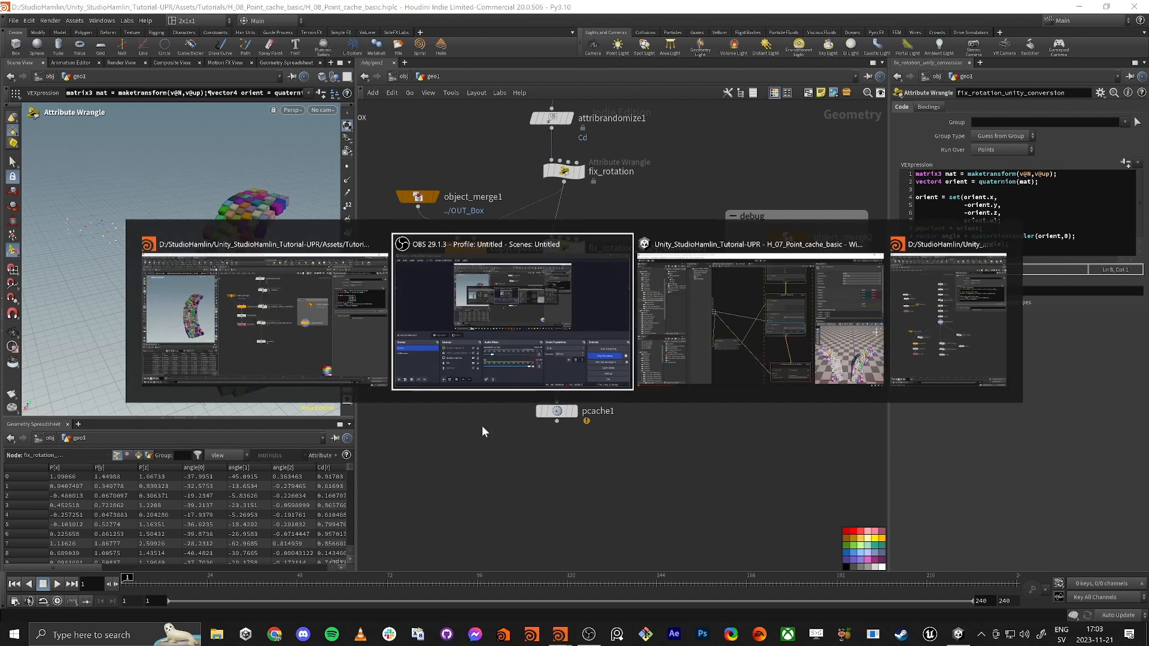
{"action": "left_click", "coordinate": [803, 335]}
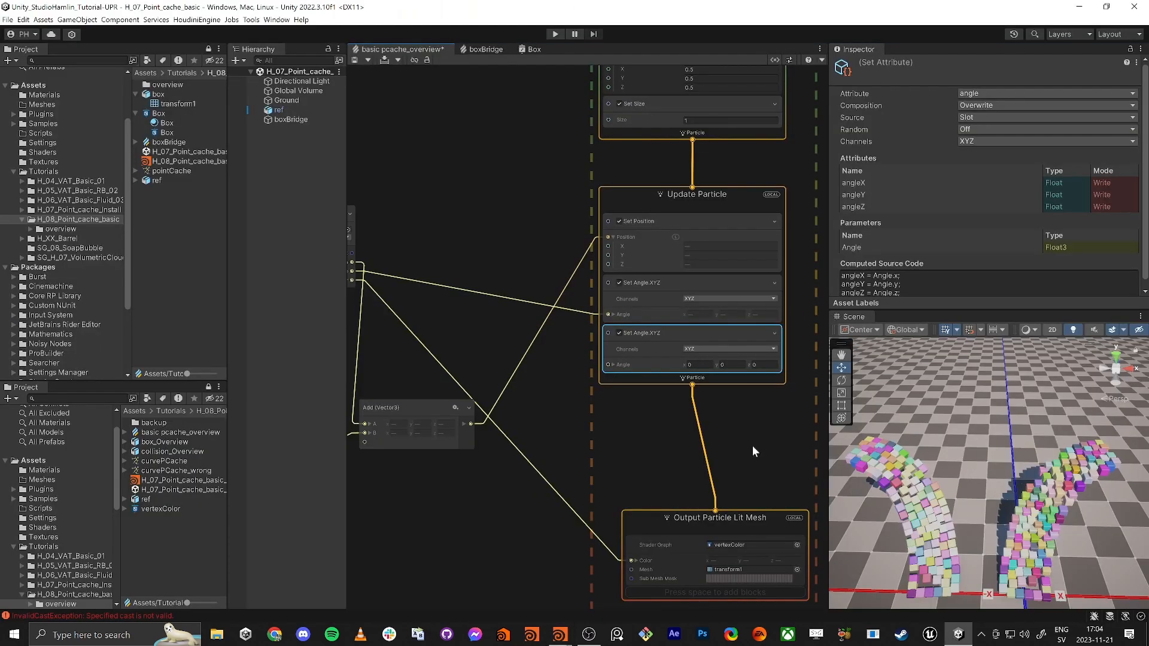
{"action": "middle_click_drag", "start_coordinate": [796, 476], "coordinate": [747, 444]}
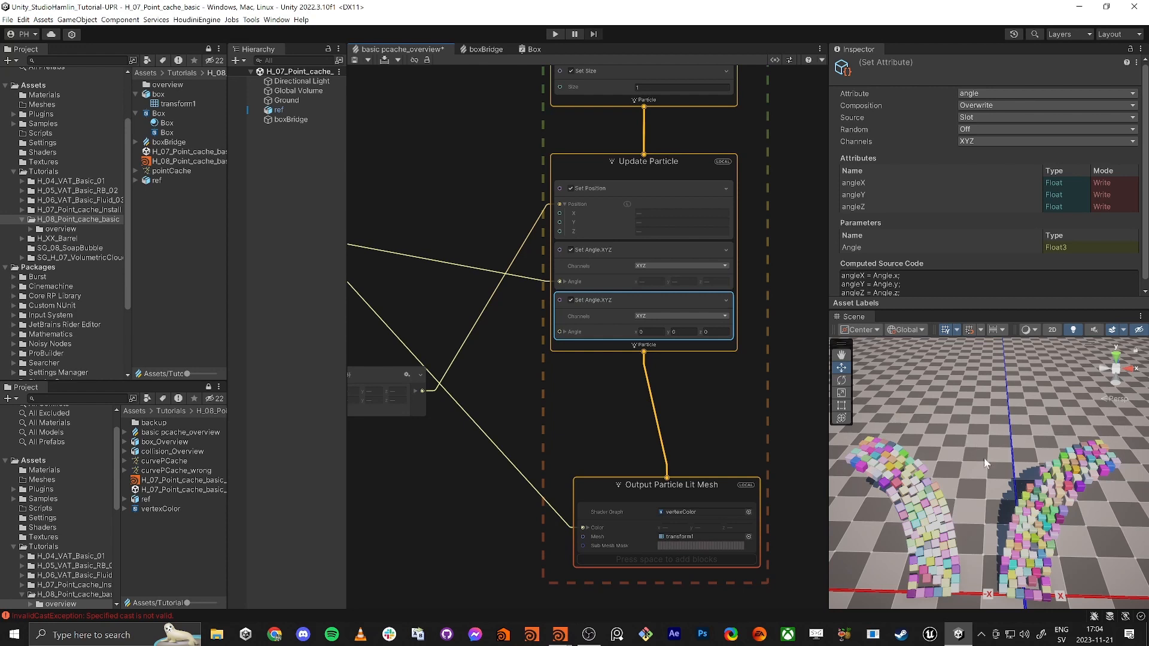
- Switch back to Houdini and bypass the fix_rotation_unity_conversion wrangle
{"action": "key", "text": "alt+Tab"}
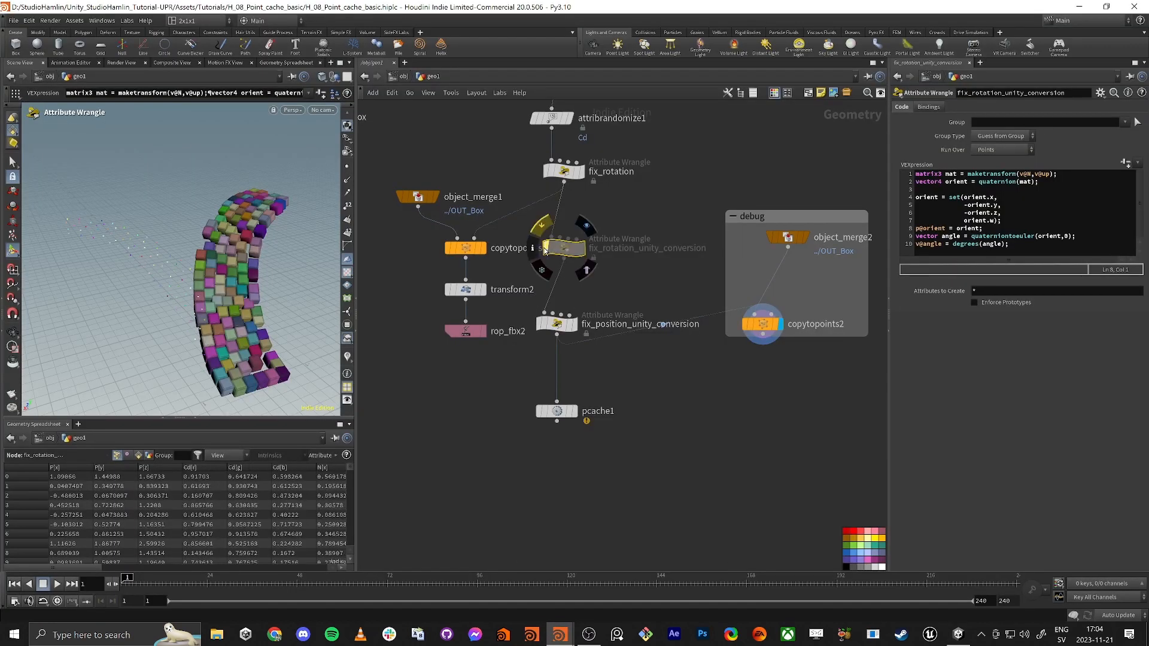
{"action": "left_click", "coordinate": [538, 237]}
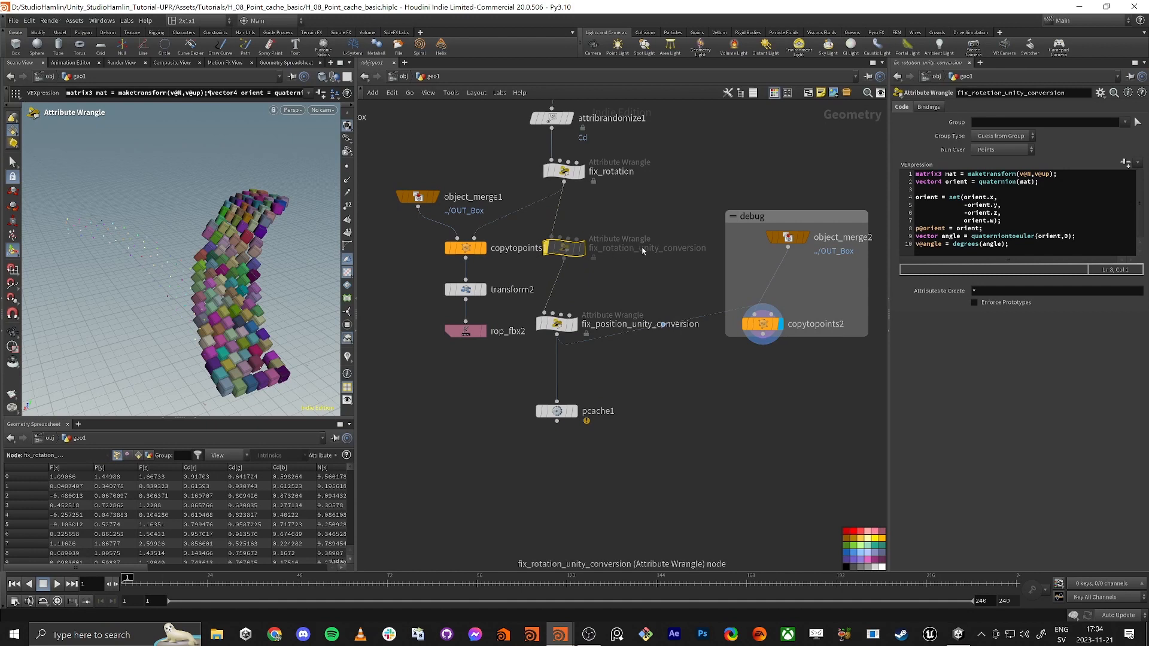
- Display the copytopoints1 boxes for viewing and inspect the warning in the pcache1 node's info
{"action": "left_click", "coordinate": [484, 247]}
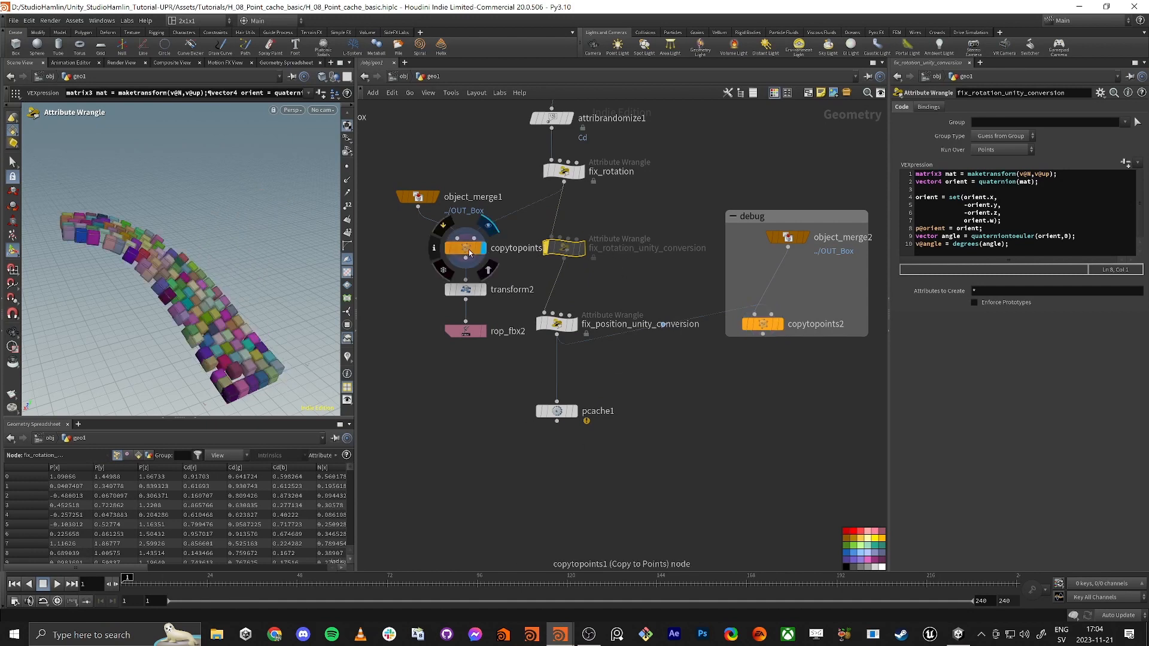
{"action": "left_click", "coordinate": [469, 249]}
{"action": "left_click_drag", "start_coordinate": [231, 251], "coordinate": [152, 241], "text": "alt"}
{"action": "left_click", "coordinate": [554, 411]}
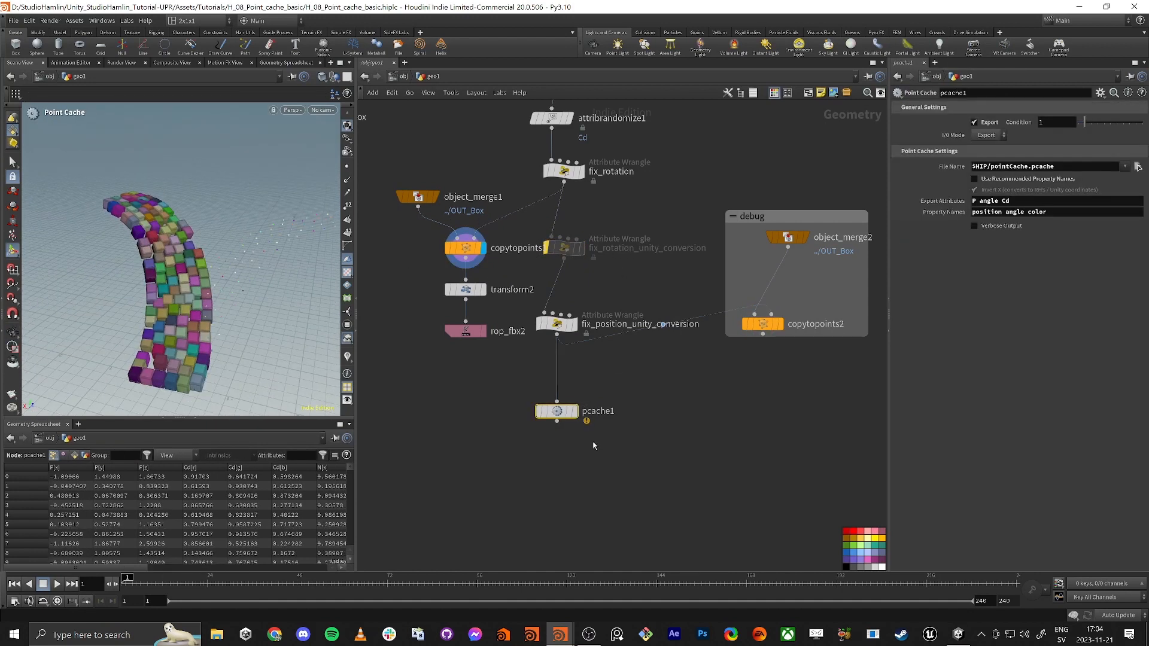
{"action": "middle_click", "coordinate": [558, 412]}
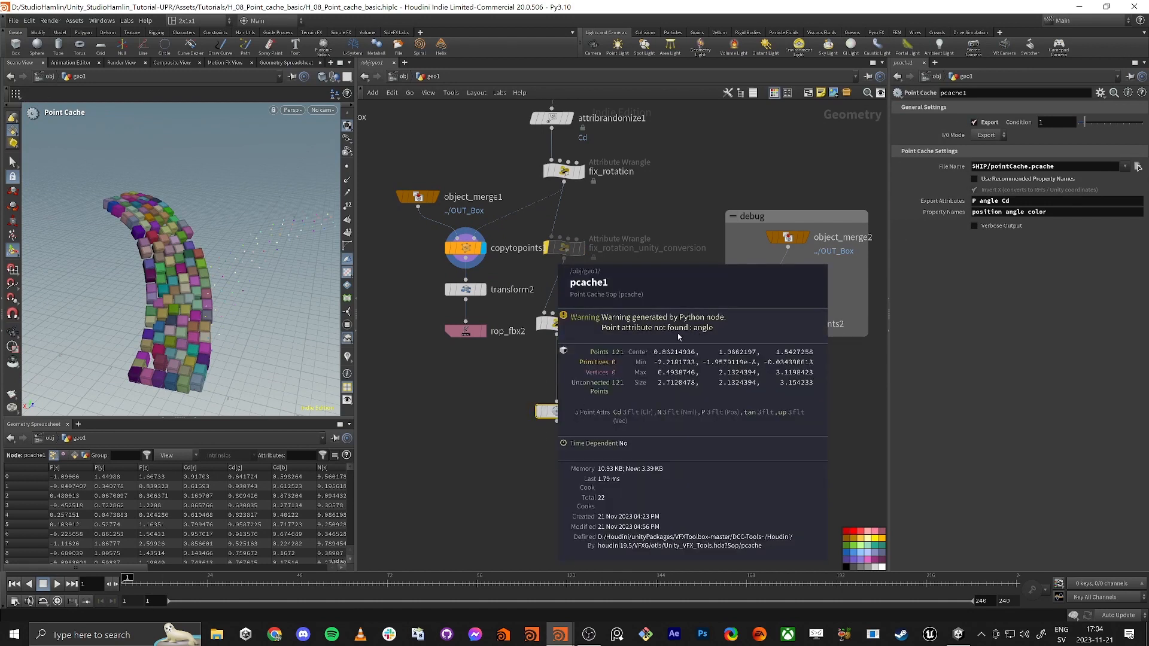
- Re-enable the fix_rotation_unity_conversion wrangle and export the point cache from pcache1 with the attributes P, angle and Cd
{"action": "left_click", "coordinate": [557, 251]}
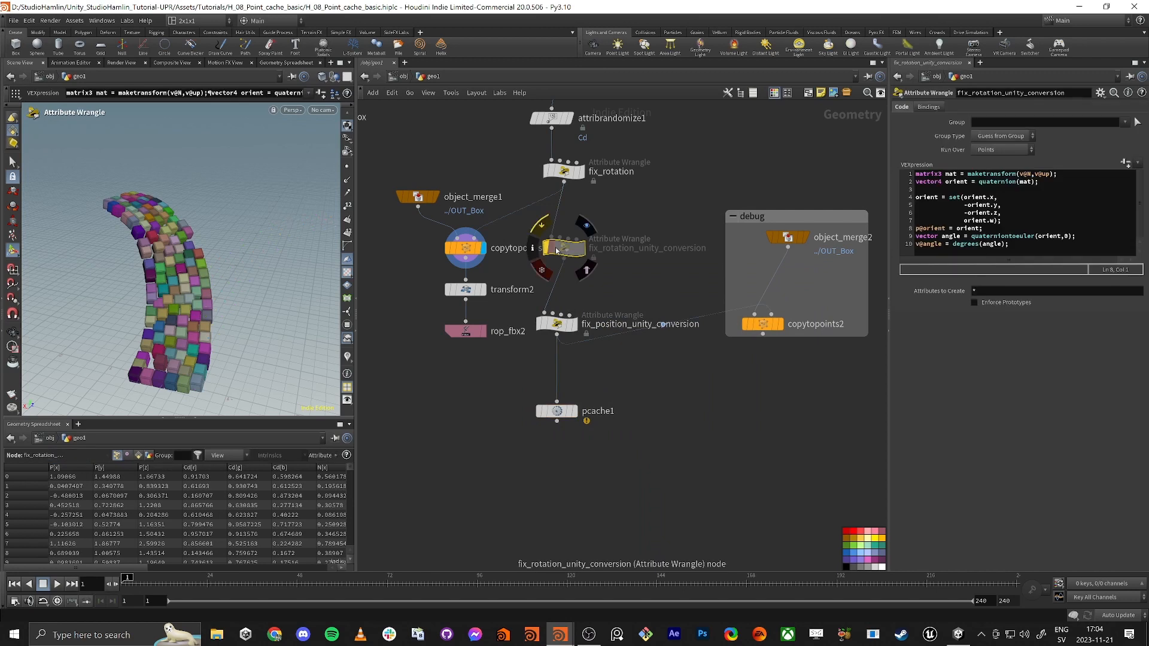
{"action": "left_click", "coordinate": [546, 248]}
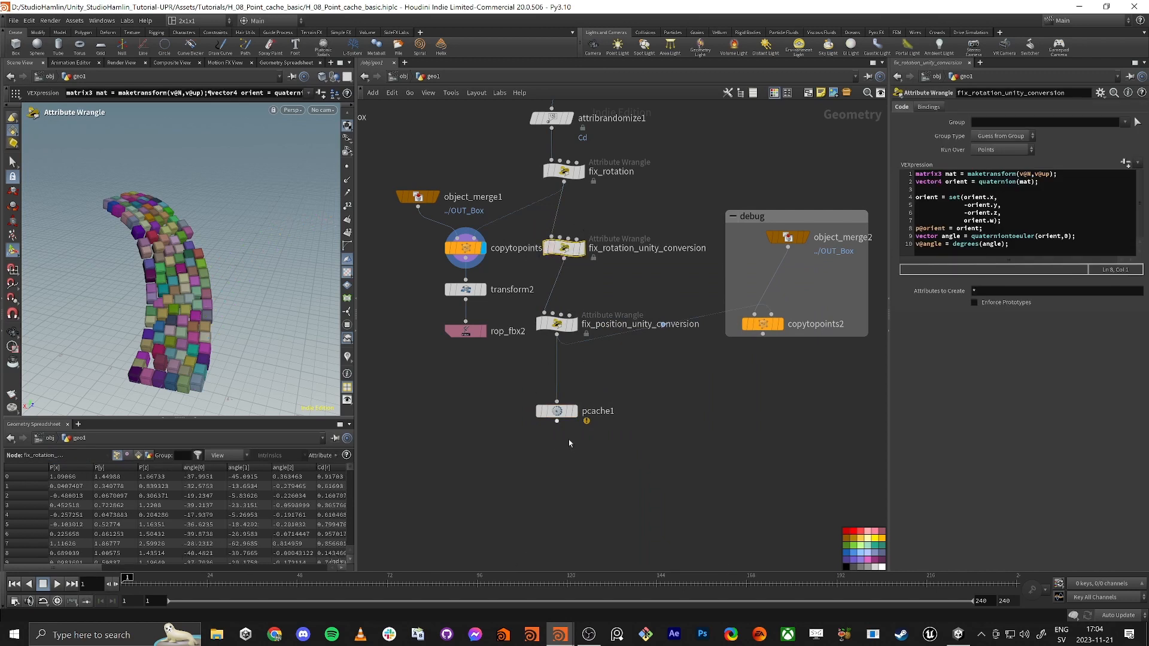
{"action": "left_click", "coordinate": [557, 411]}
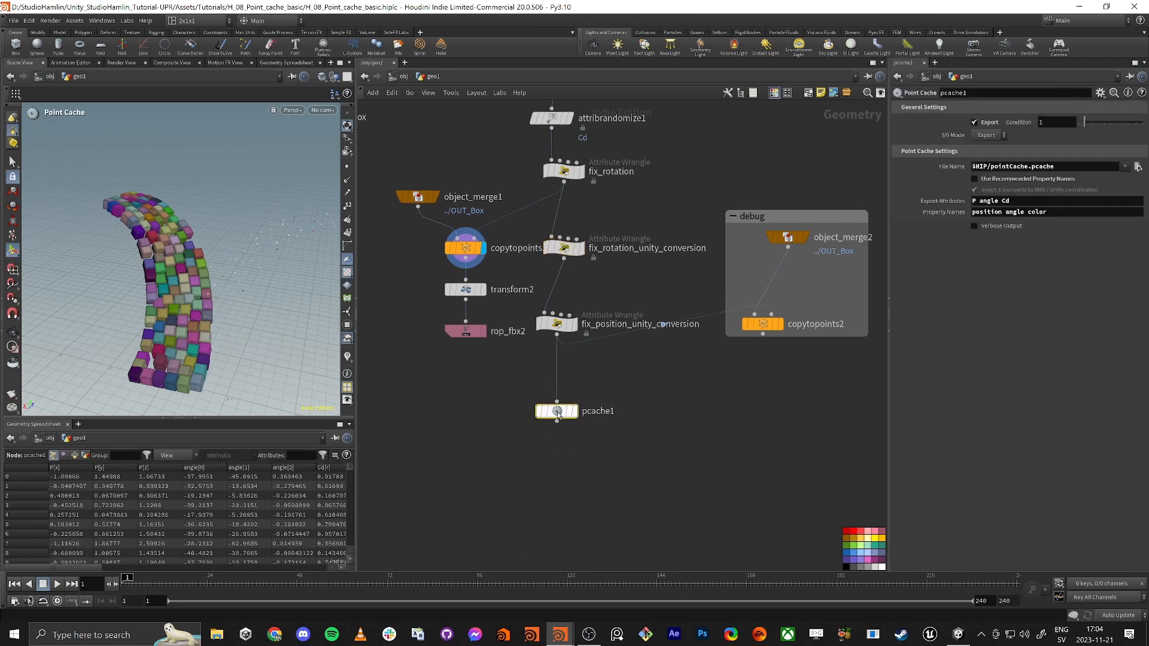
{"action": "double_click", "coordinate": [995, 202]}
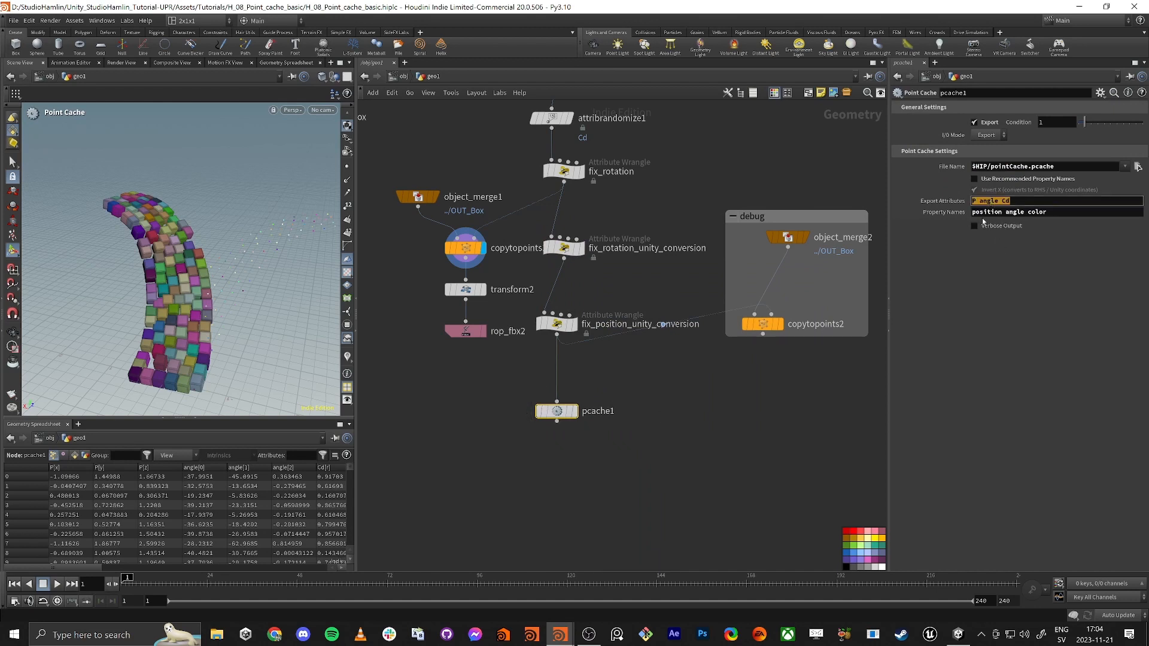
{"action": "left_click", "coordinate": [984, 136]}
{"action": "left_click", "coordinate": [991, 136]}
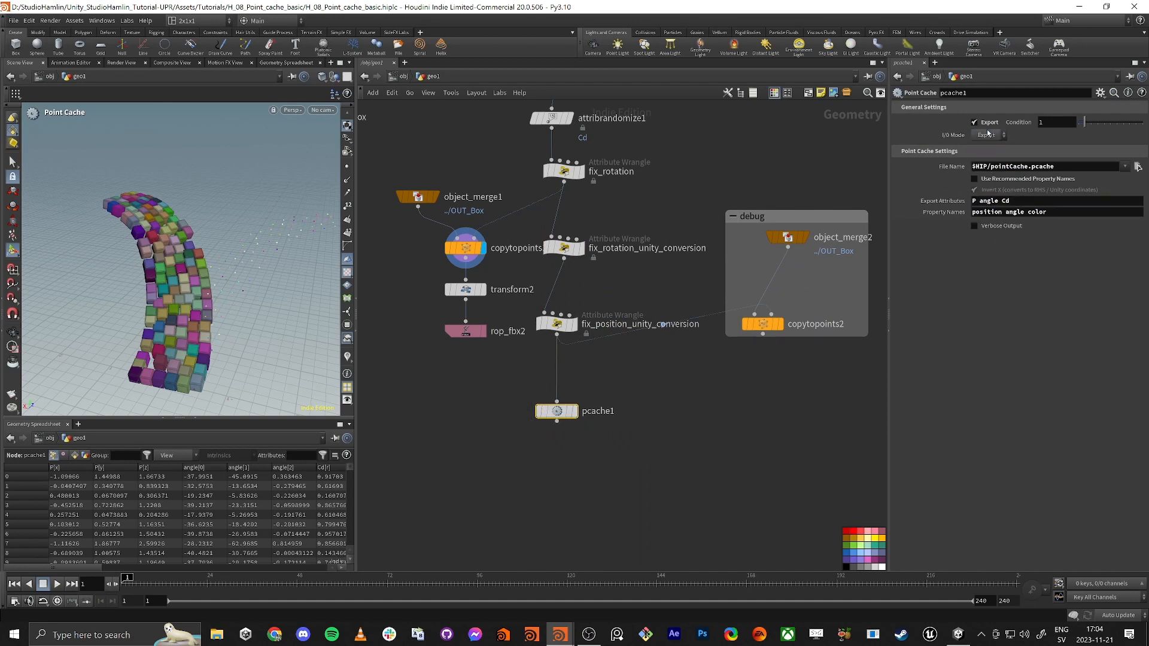
{"action": "left_click", "coordinate": [976, 124]}
- Switch to Unity and compare the box rotations of the two curved box strips in the scene
{"action": "key", "text": "alt+Tab"}
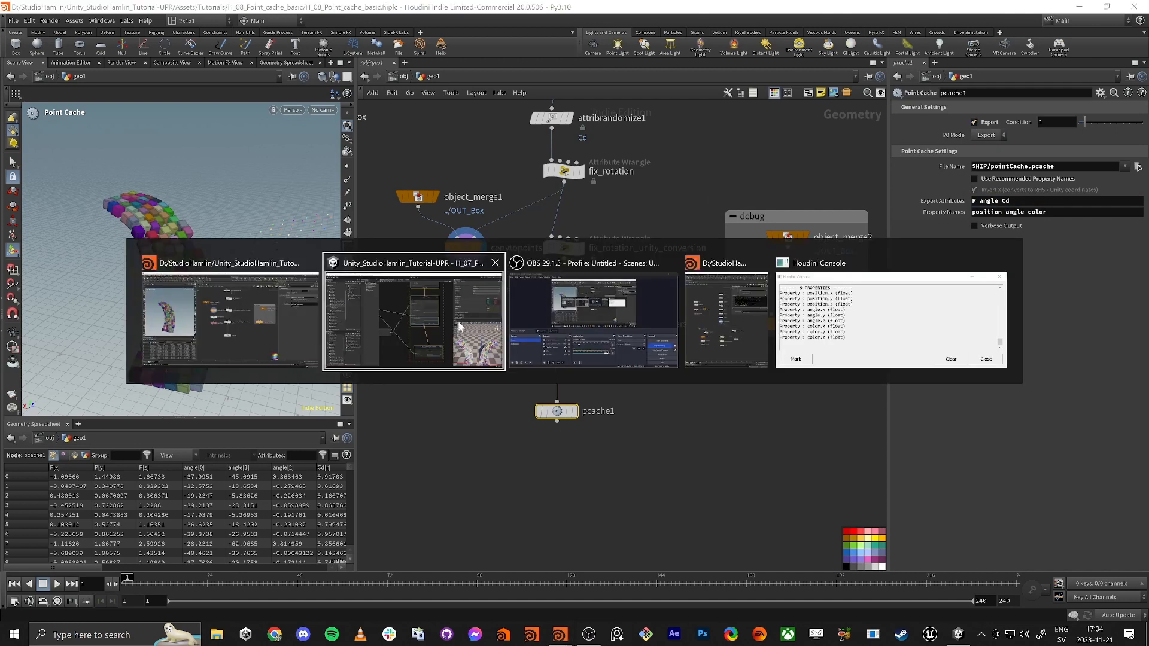
{"action": "left_click", "coordinate": [460, 323]}
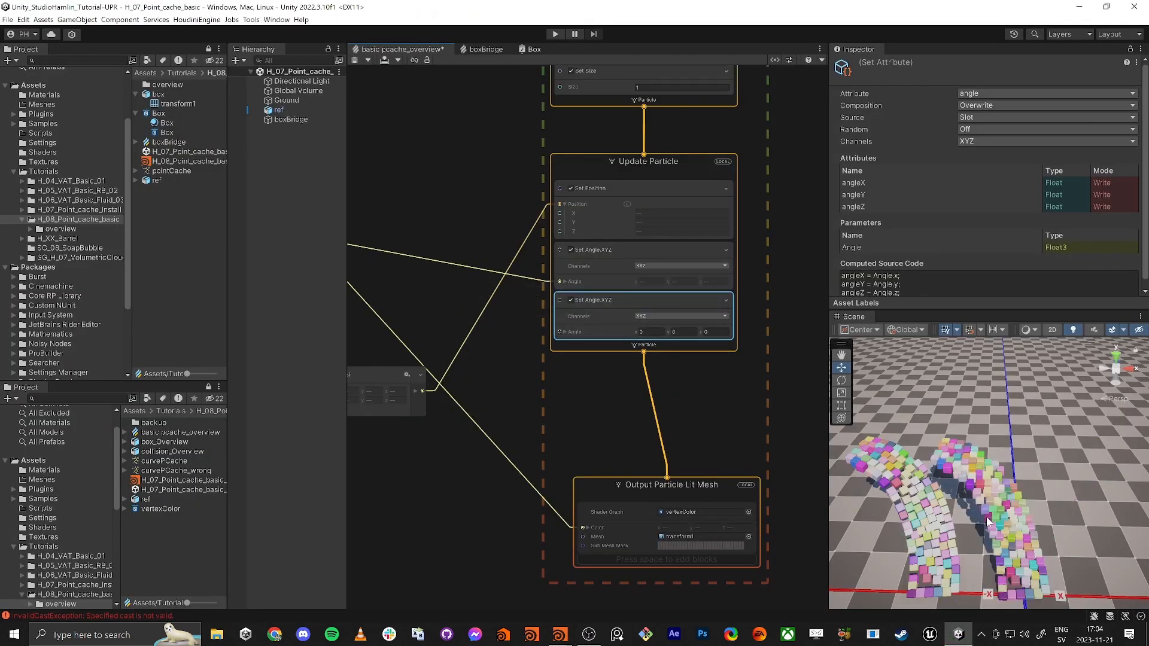
{"action": "left_click_drag", "start_coordinate": [986, 516], "coordinate": [1014, 527], "text": "alt"}
{"action": "key", "text": "w"}
{"action": "right_click_drag", "start_coordinate": [1014, 527], "coordinate": [994, 545]}
{"action": "key", "text": "s"}
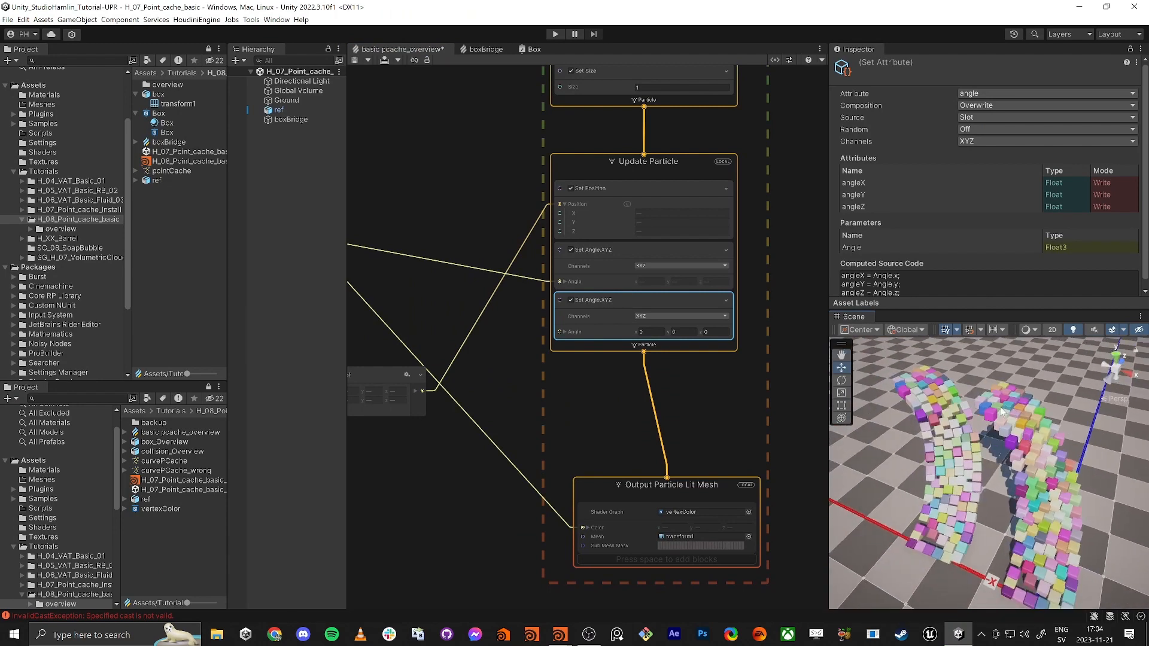
{"action": "left_click_drag", "start_coordinate": [1003, 409], "coordinate": [1029, 415], "text": "alt"}
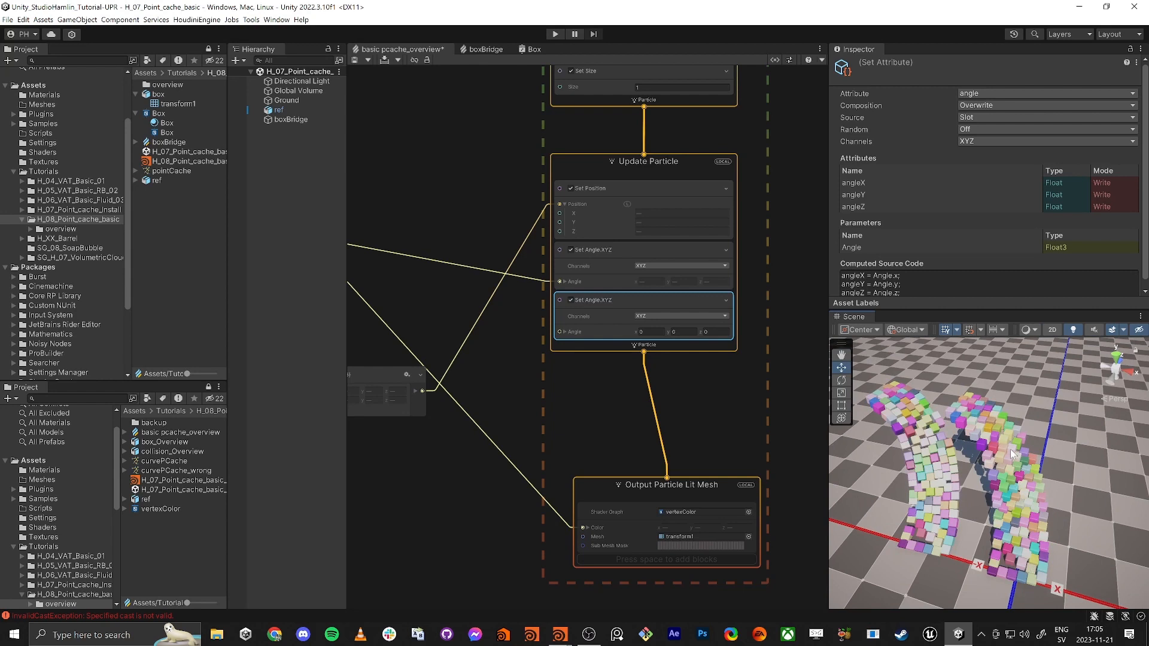
- Rearrange the Add, Get Attribute: particleId and Sample Point Cache nodes in the basic pcache_overview graph
{"action": "scroll", "coordinate": [618, 375], "scroll_direction": "down", "scroll_amount": 5}
{"action": "left_click", "coordinate": [692, 422]}
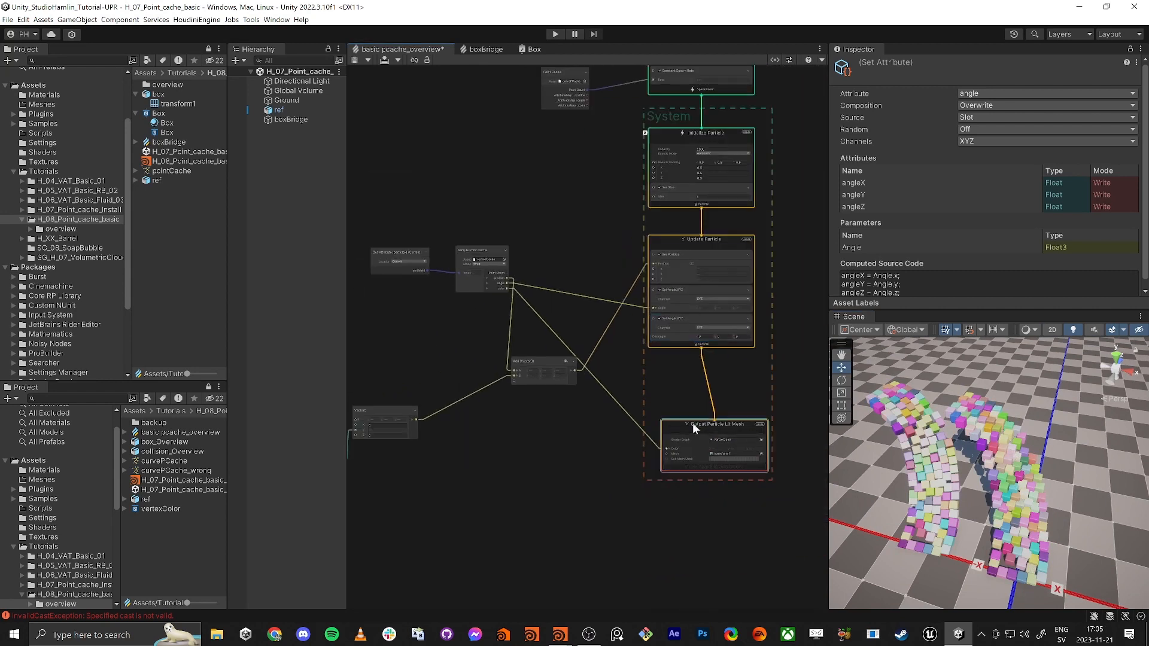
{"action": "middle_click_drag", "start_coordinate": [530, 416], "coordinate": [605, 419]}
{"action": "left_click_drag", "start_coordinate": [603, 361], "coordinate": [637, 271]}
{"action": "left_click_drag", "start_coordinate": [409, 210], "coordinate": [558, 288]}
{"action": "left_click_drag", "start_coordinate": [558, 250], "coordinate": [503, 250]}
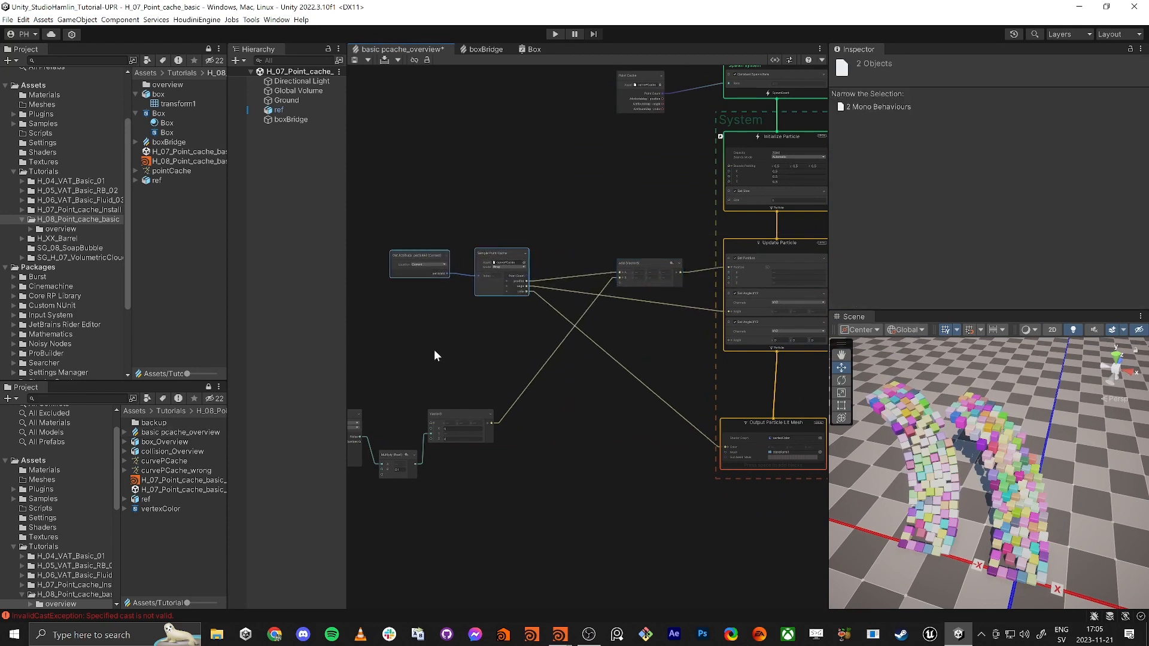
{"action": "middle_click_drag", "start_coordinate": [434, 355], "coordinate": [477, 389]}
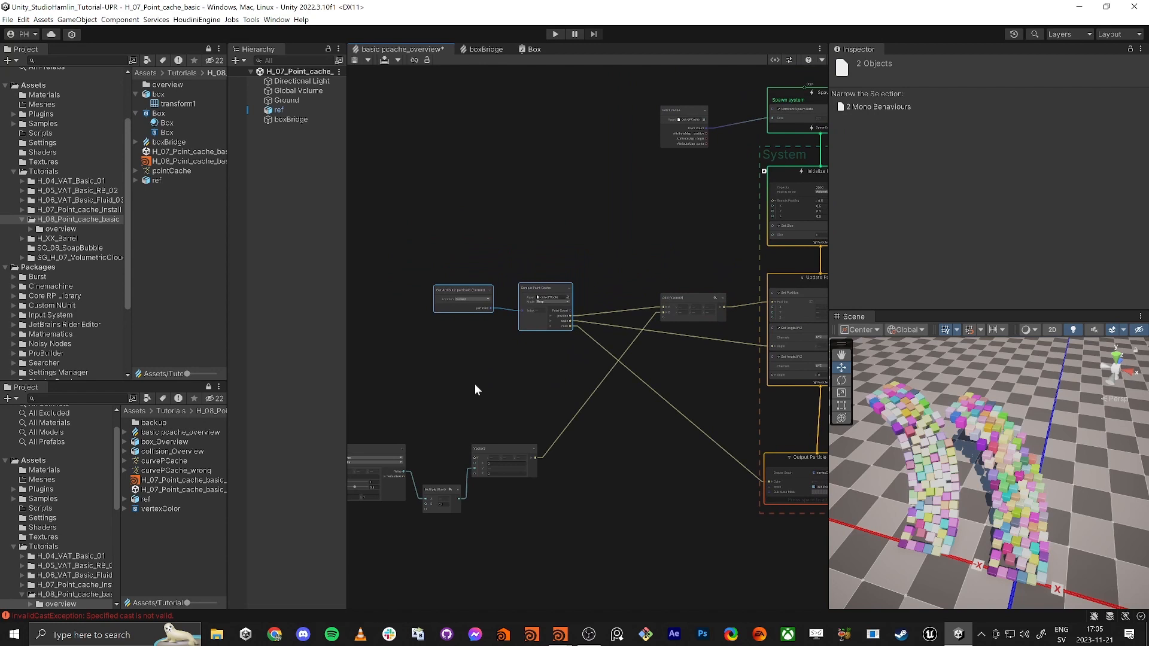
{"action": "mouse_move", "coordinate": [464, 392]}
{"action": "middle_mouse_down"}
{"action": "mouse_move", "coordinate": [656, 306]}
{"action": "mouse_move", "coordinate": [711, 315]}
{"action": "mouse_move", "coordinate": [481, 380]}
{"action": "middle_mouse_up"}
- Close the basic pcache_overview graph, saving its changes, and bring up the boxBridge graph
{"action": "middle_click", "coordinate": [421, 46]}
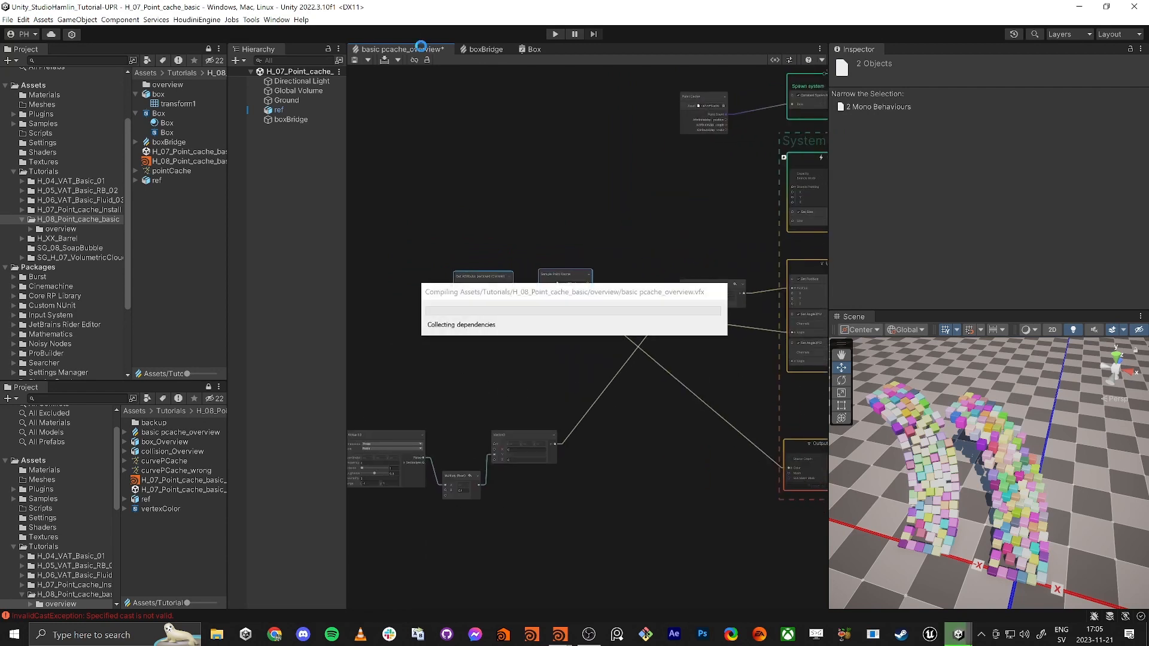
{"action": "scroll", "coordinate": [516, 200], "scroll_direction": "down", "scroll_amount": 6}
{"action": "middle_click_drag", "start_coordinate": [540, 209], "coordinate": [529, 226]}
{"action": "key", "text": "a"}
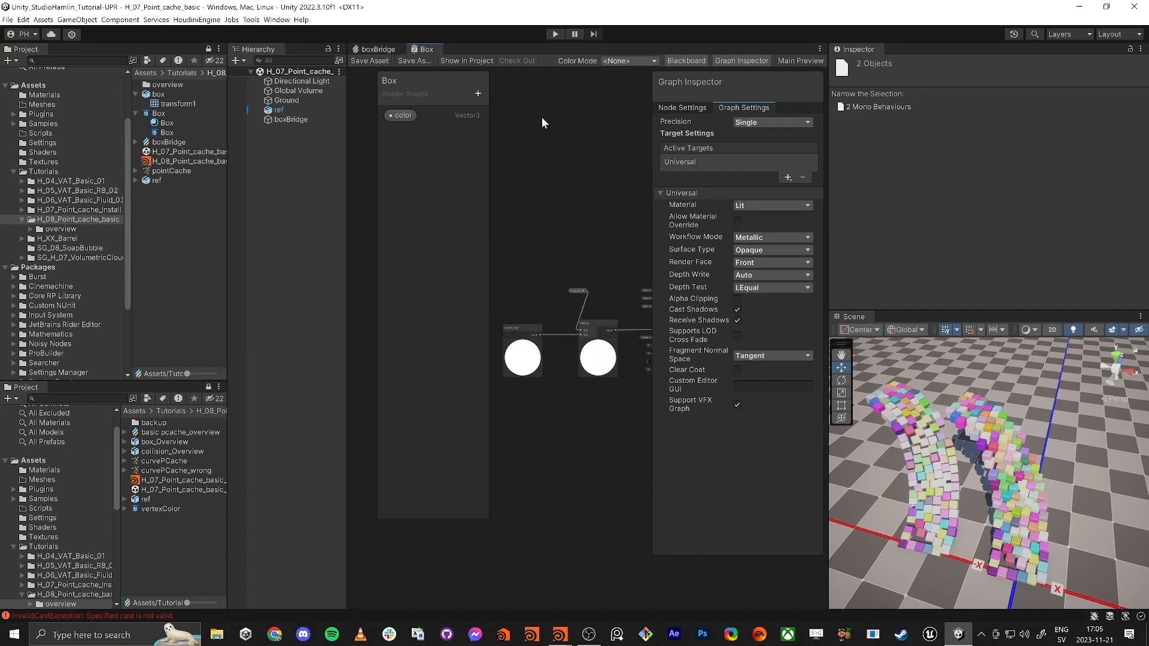
{"action": "left_click", "coordinate": [367, 48]}
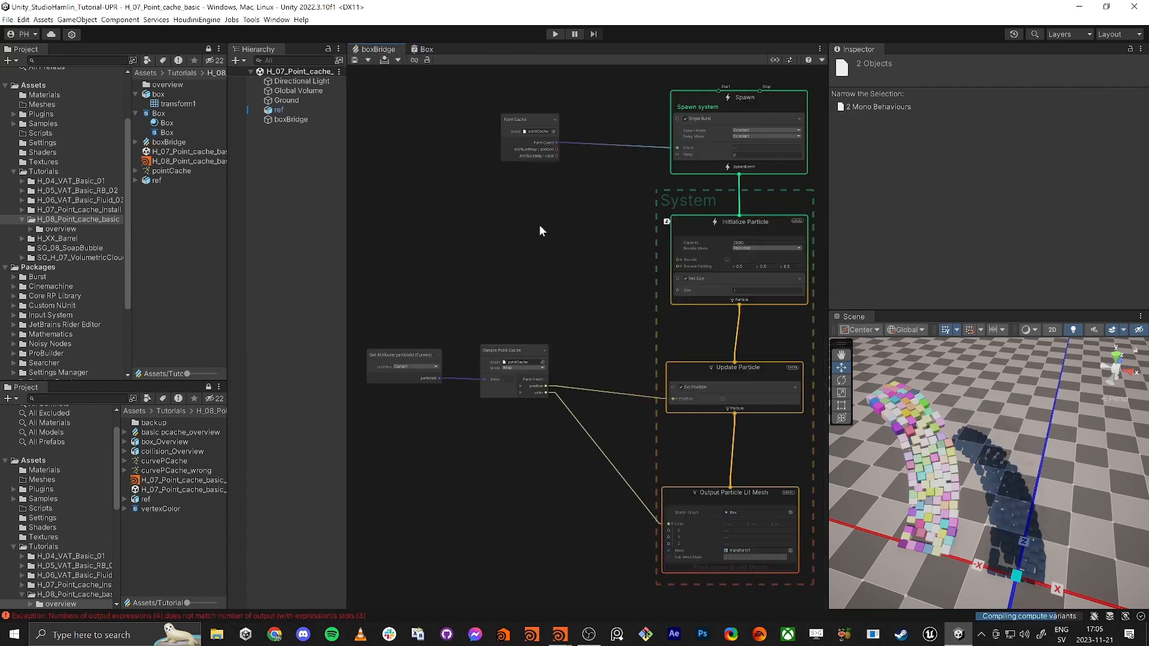
- Assign the re-exported pointCache asset to the Sample Point Cache node in the boxBridge graph
{"action": "middle_click_drag", "start_coordinate": [559, 282], "coordinate": [559, 307]}
{"action": "scroll", "coordinate": [565, 314], "scroll_direction": "down", "scroll_amount": 1}
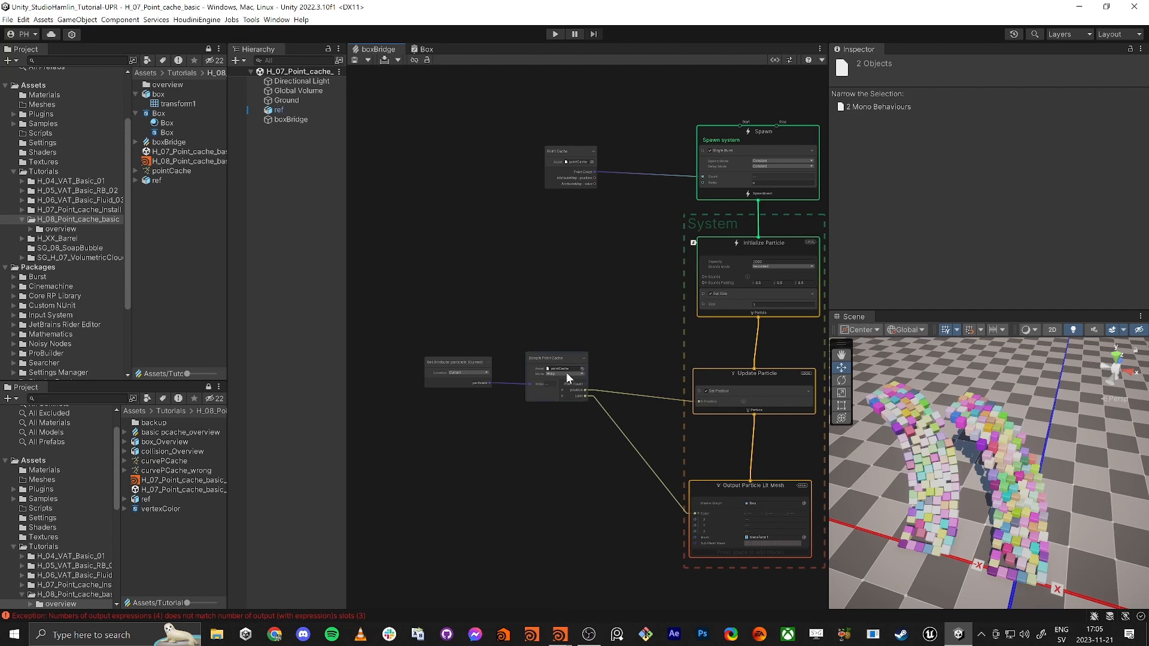
{"action": "scroll", "coordinate": [581, 406], "scroll_direction": "up", "scroll_amount": 5}
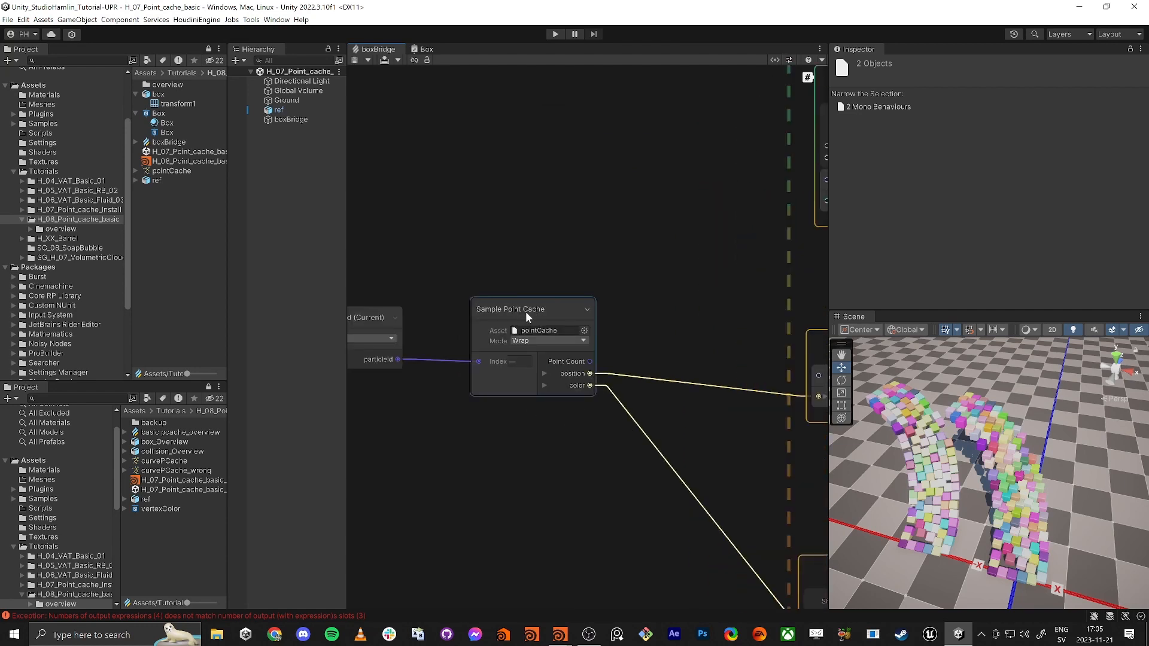
{"action": "scroll", "coordinate": [525, 311], "scroll_direction": "down", "scroll_amount": 4}
{"action": "middle_click_drag", "start_coordinate": [490, 213], "coordinate": [500, 223]}
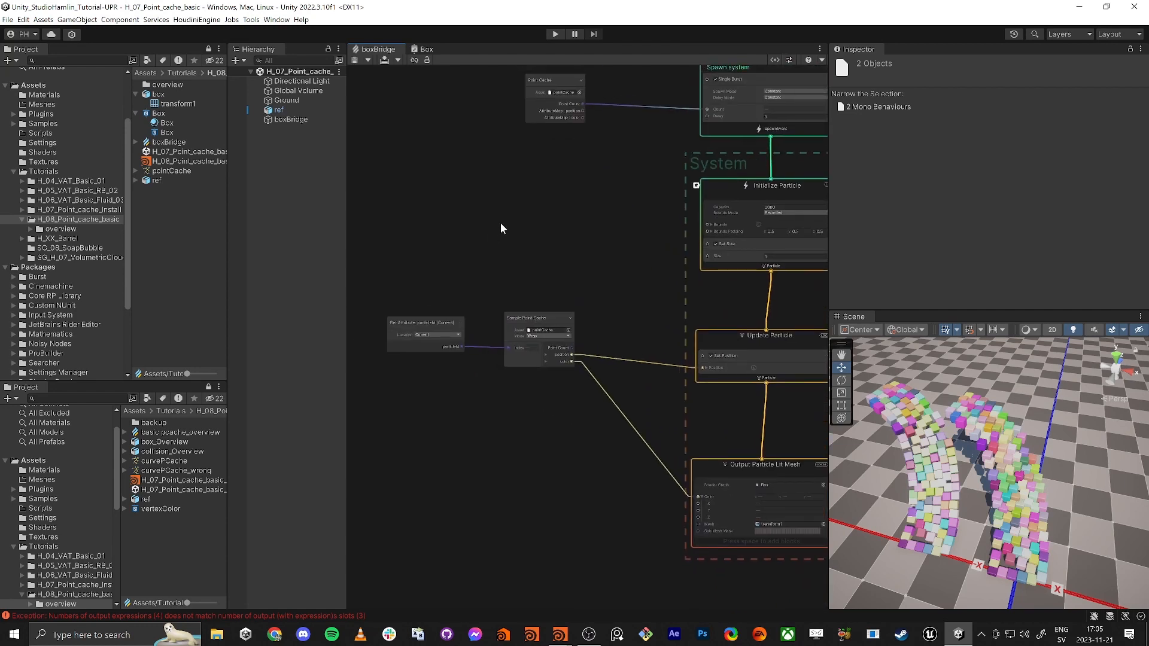
{"action": "left_click_drag", "start_coordinate": [171, 174], "coordinate": [542, 333]}
- Refresh the Sample Point Cache node's outputs by changing its mode to Clamp and back to Wrap
{"action": "scroll", "coordinate": [573, 362], "scroll_direction": "up", "scroll_amount": 5}
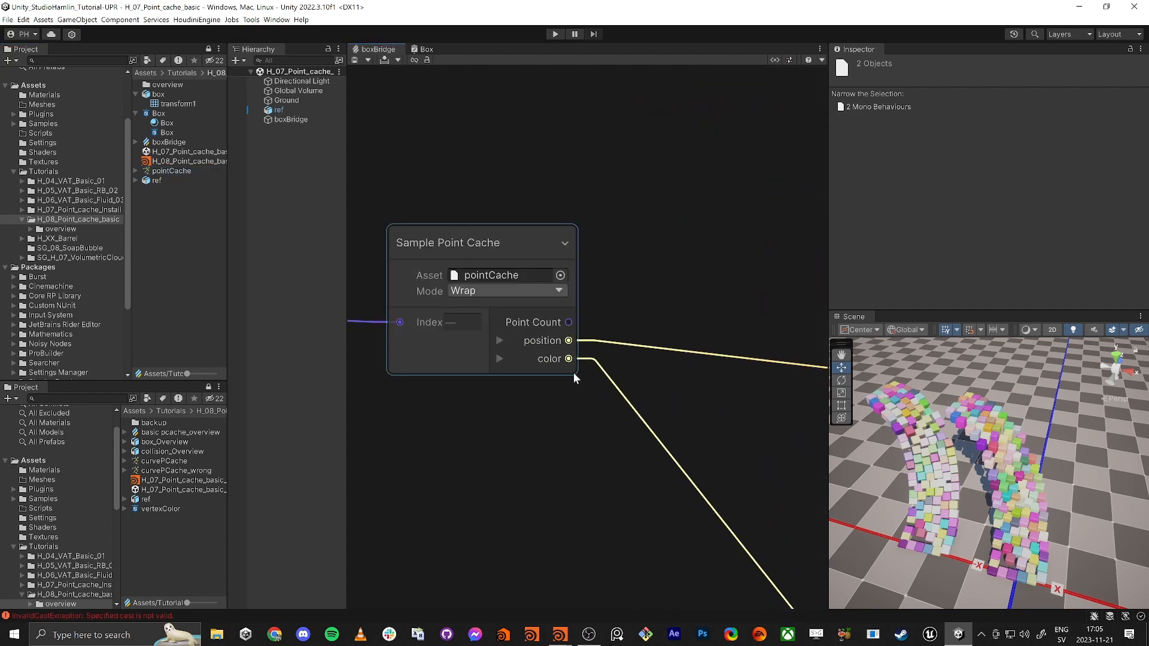
{"action": "left_click", "coordinate": [553, 291]}
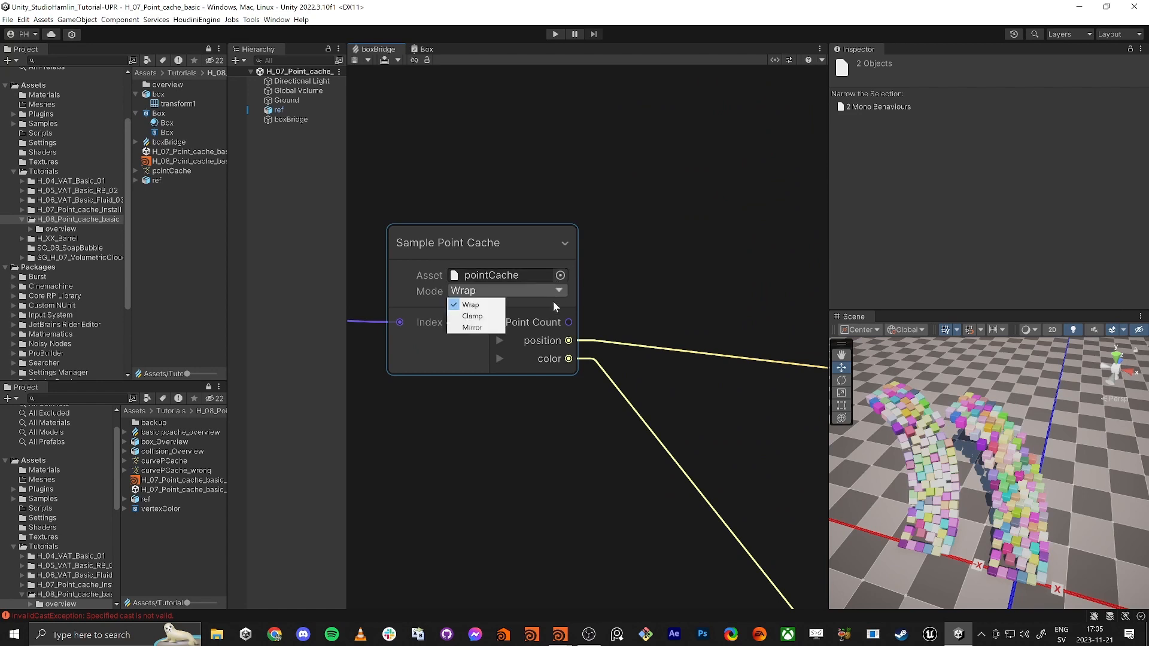
{"action": "left_click", "coordinate": [482, 317]}
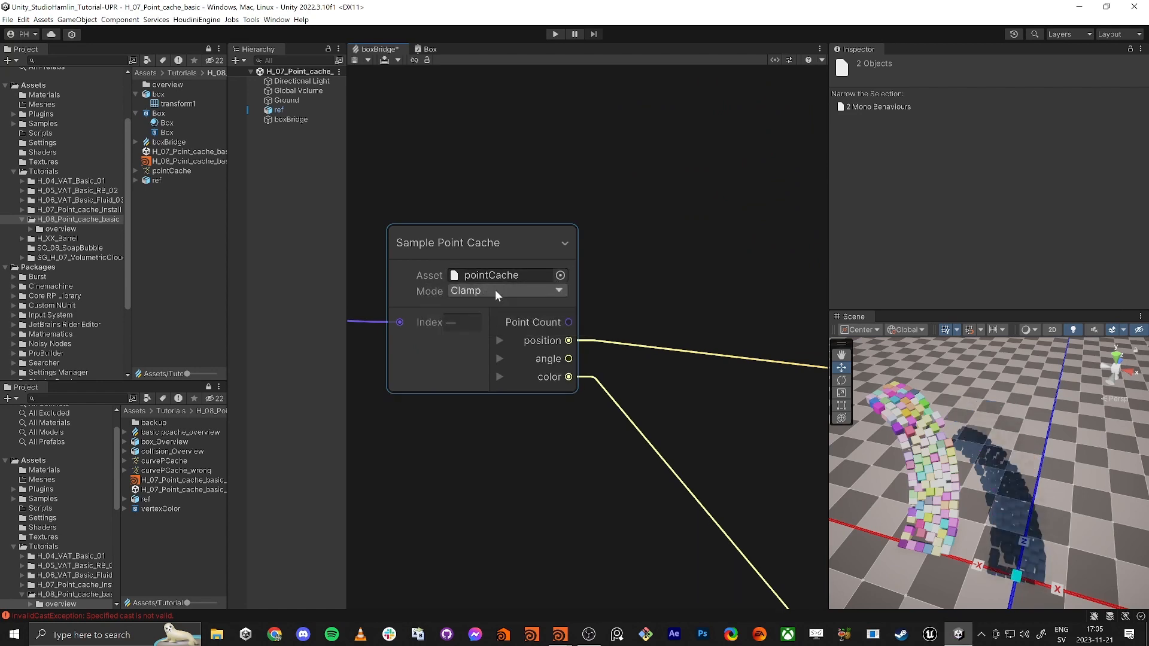
{"action": "left_click", "coordinate": [494, 291]}
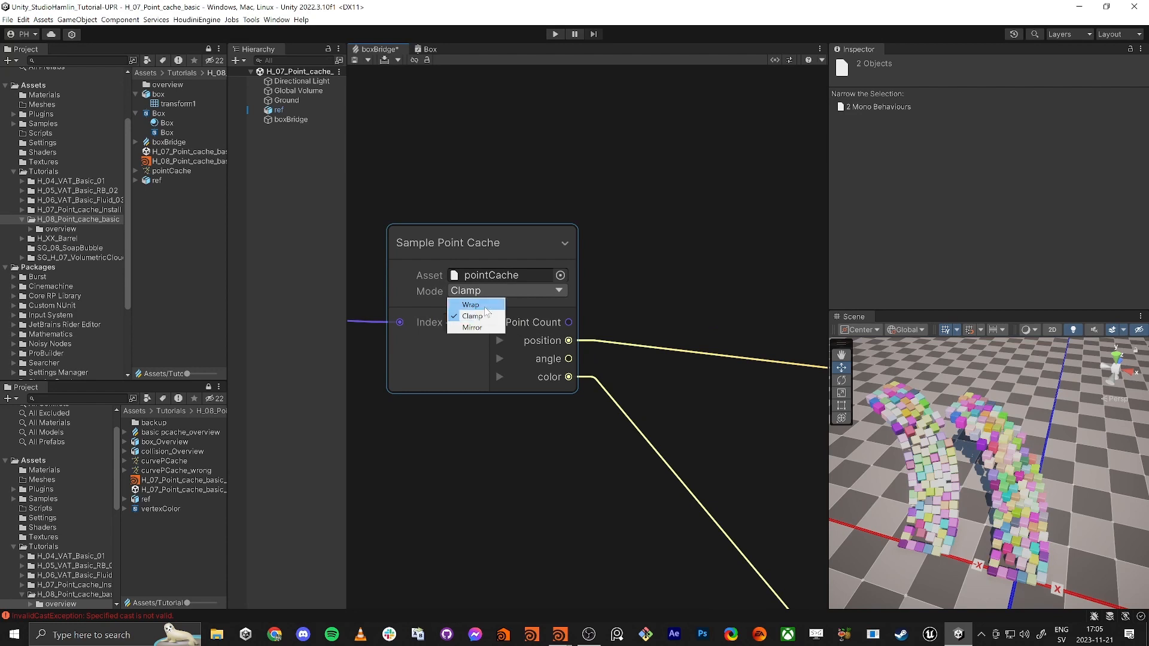
{"action": "left_click", "coordinate": [485, 306]}
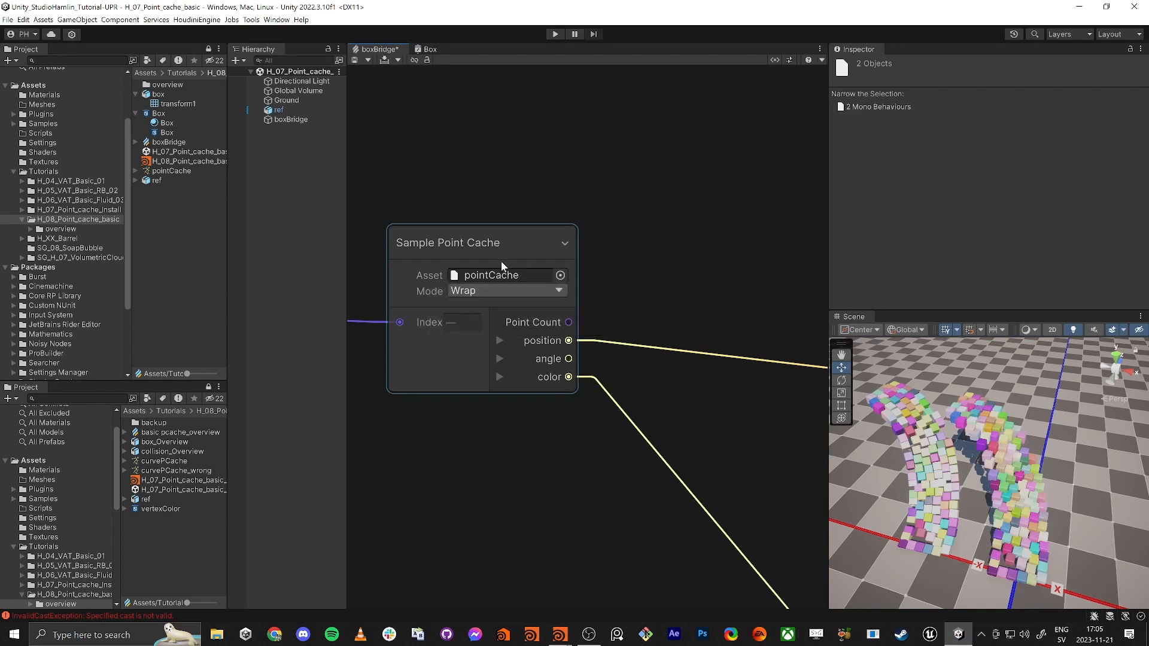
- Add a Set Angle block to Update Particle and connect the point cache's angle output to its Angle input
{"action": "scroll", "coordinate": [523, 369], "scroll_direction": "down", "scroll_amount": 3}
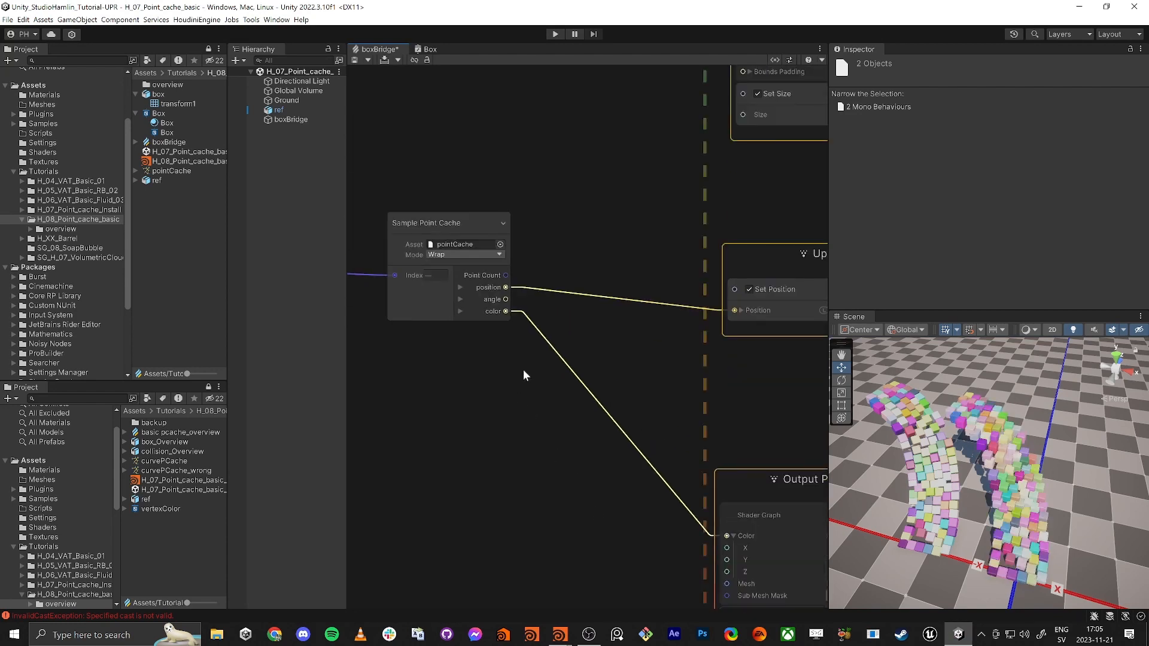
{"action": "scroll", "coordinate": [652, 281], "scroll_direction": "down", "scroll_amount": 3}
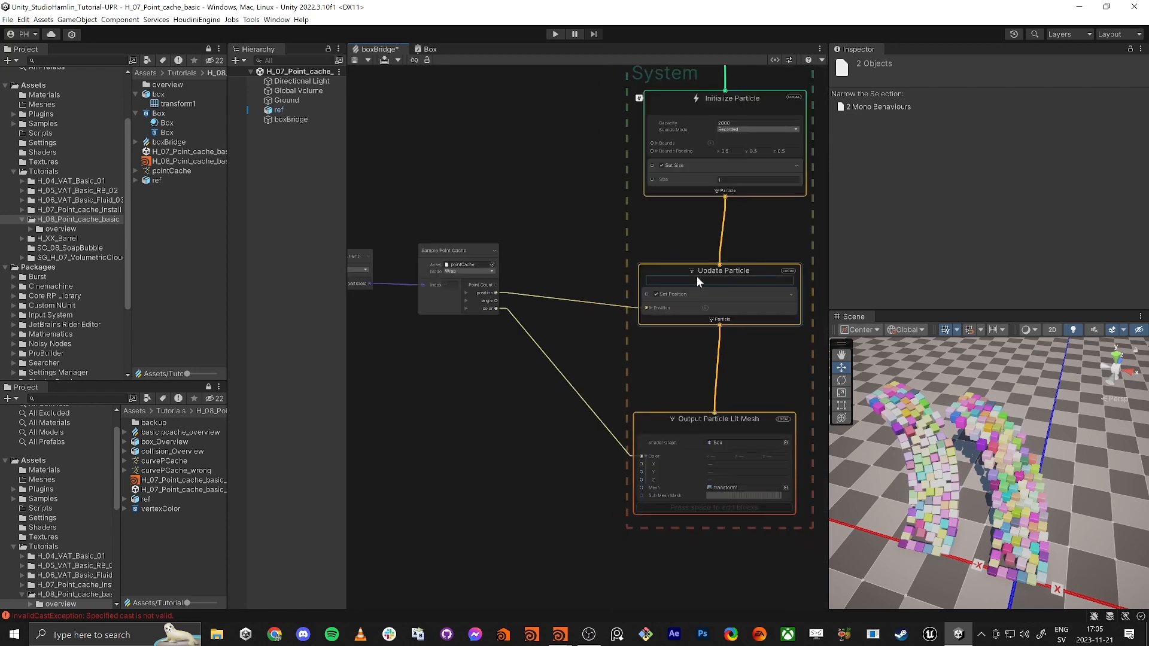
{"action": "left_click", "coordinate": [562, 320]}
{"action": "key", "text": "shift+space"}
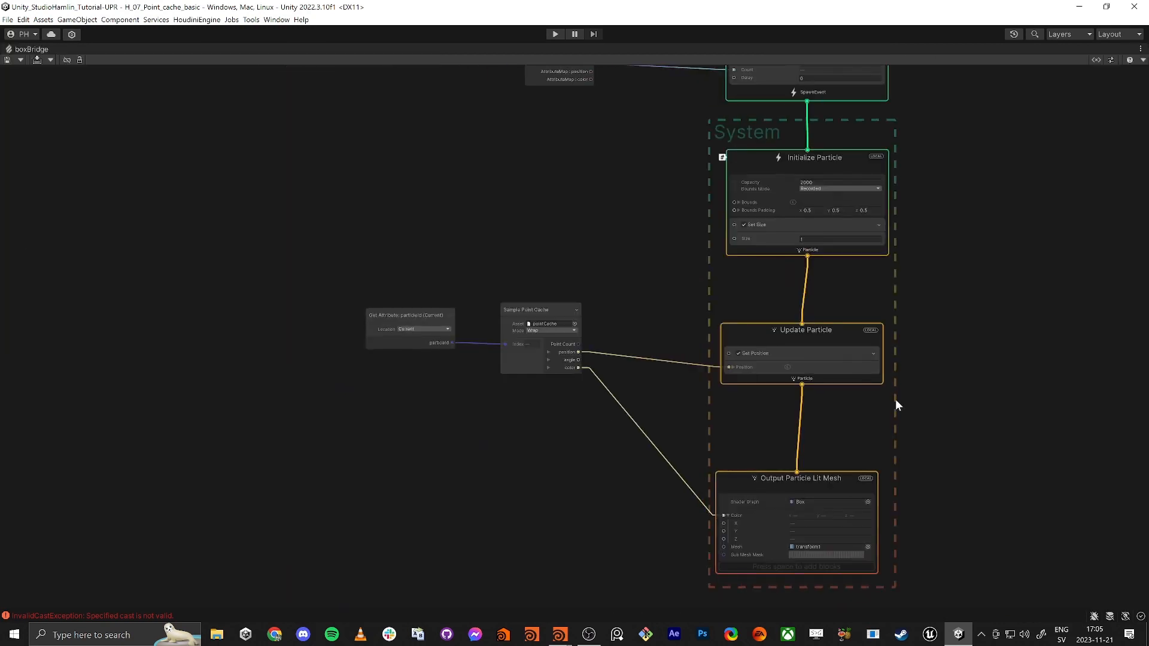
{"action": "left_click", "coordinate": [753, 333]}
{"action": "key", "text": "space"}
{"action": "type", "text": "set angle"}
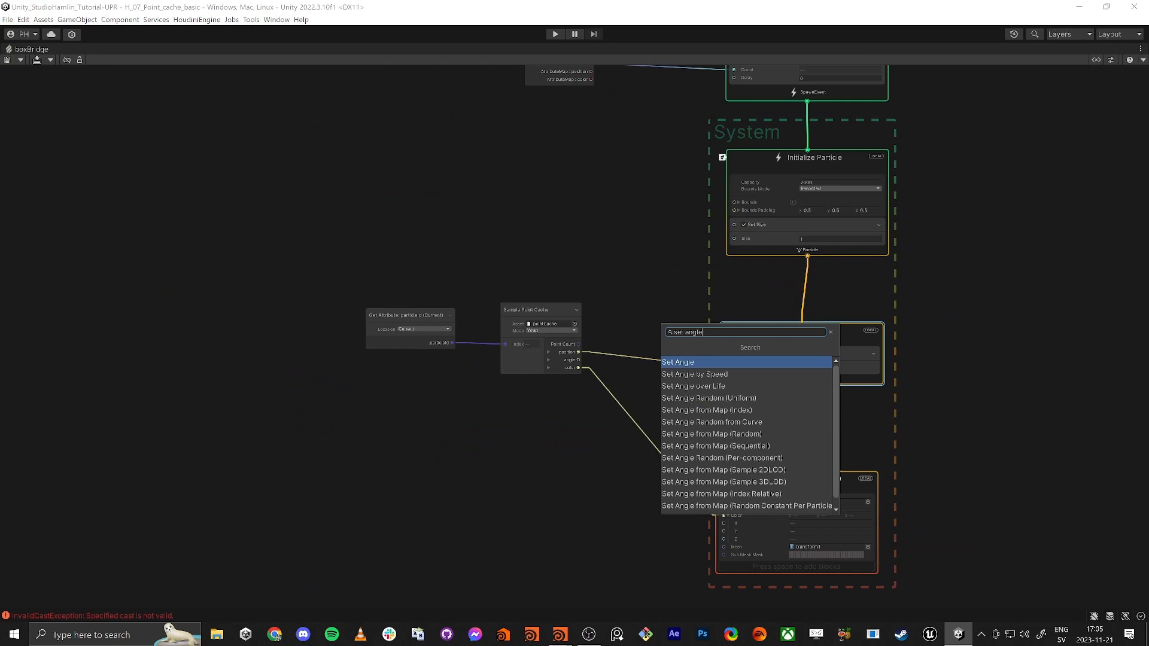
{"action": "key", "text": "Return"}
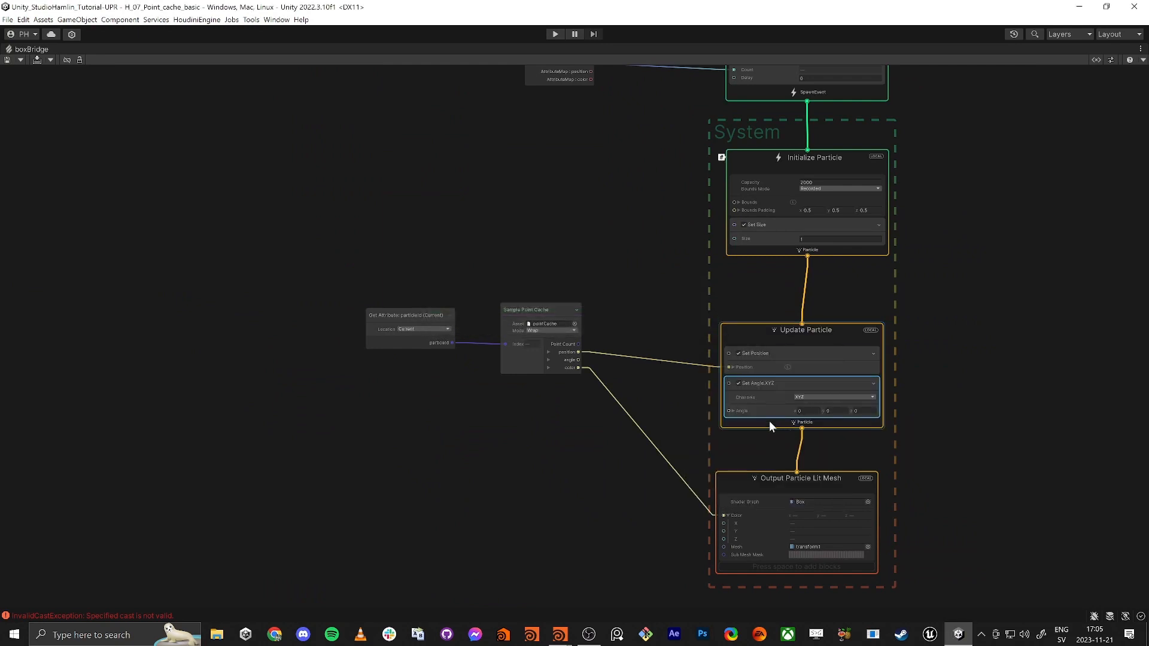
{"action": "left_click_drag", "start_coordinate": [731, 411], "coordinate": [578, 360]}
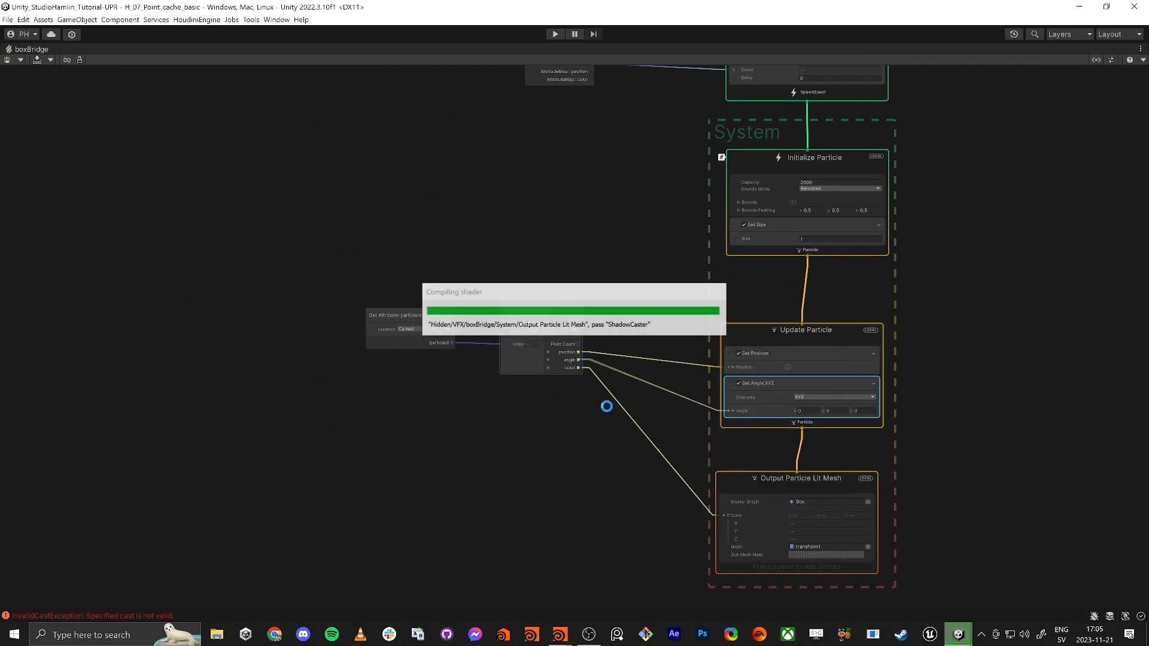
- Restore the full editor layout, compare the boxes in the scene and select the ref object
{"action": "key", "text": "shift+space"}
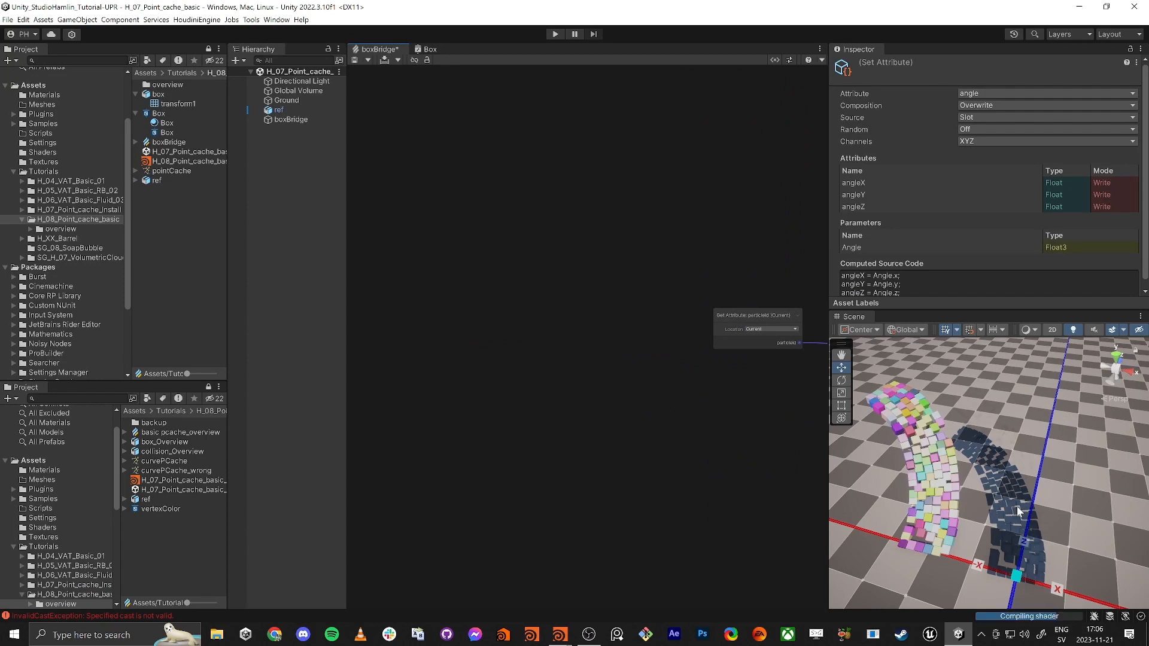
{"action": "right_click_drag", "start_coordinate": [1018, 507], "coordinate": [946, 491]}
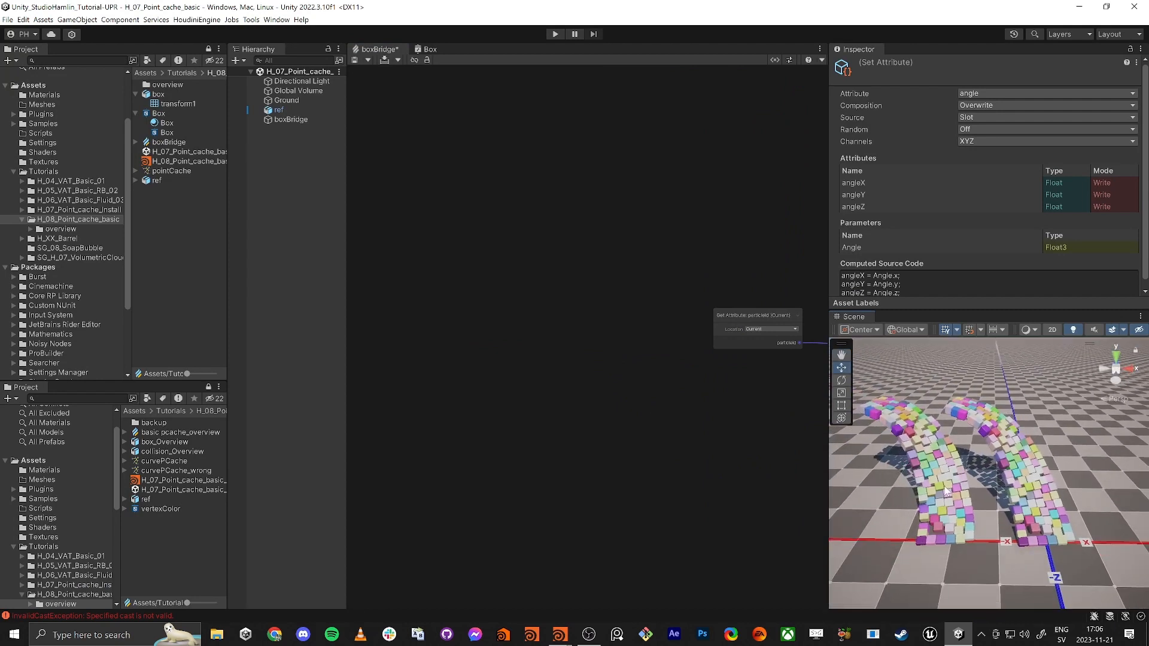
{"action": "left_click", "coordinate": [946, 491]}
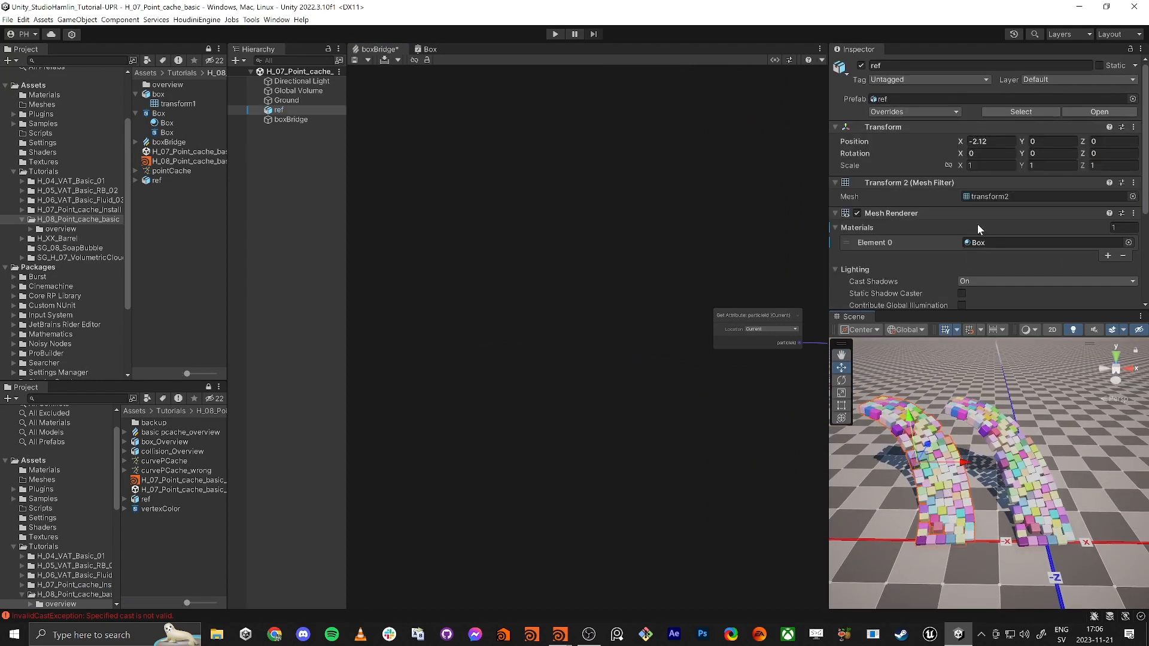
- Overlay the ref mesh on the boxes at X position 0 to compare them, and move it aside to X -2.808
{"action": "type", "text": "0"}
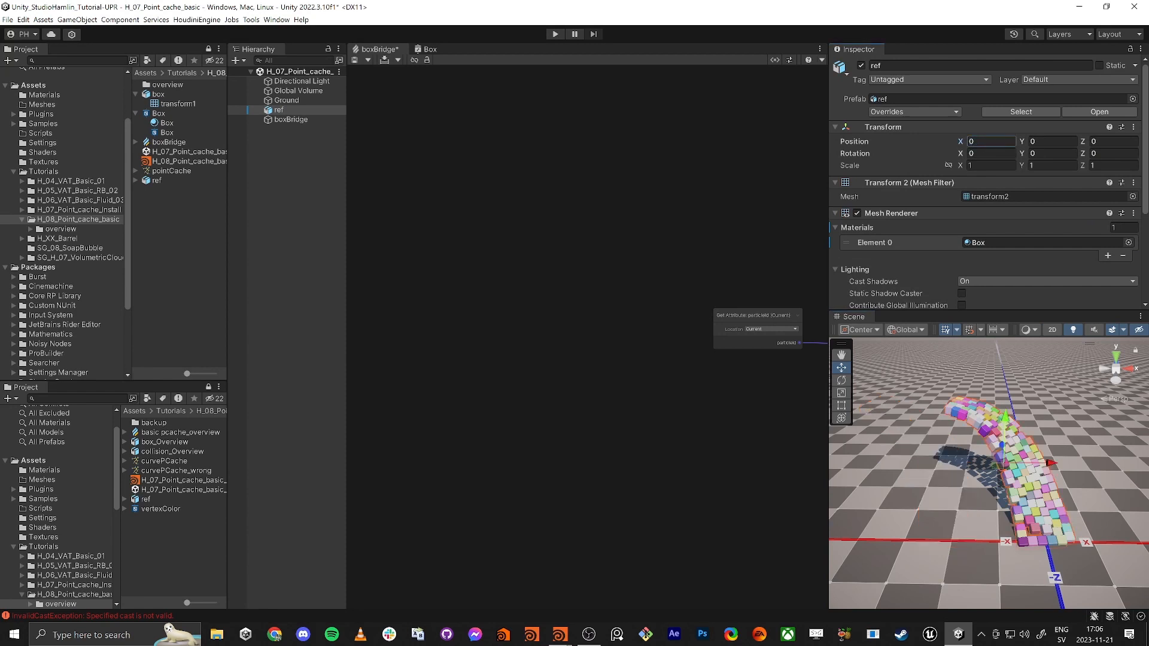
{"action": "mouse_move", "coordinate": [981, 479]}
{"action": "right_mouse_down"}
{"action": "mouse_move", "coordinate": [916, 476]}
{"action": "mouse_move", "coordinate": [879, 449]}
{"action": "mouse_move", "coordinate": [996, 481]}
{"action": "mouse_move", "coordinate": [963, 483]}
{"action": "right_mouse_up"}
{"action": "key", "text": "w"}
{"action": "left_click_drag", "start_coordinate": [1063, 524], "coordinate": [1011, 498]}
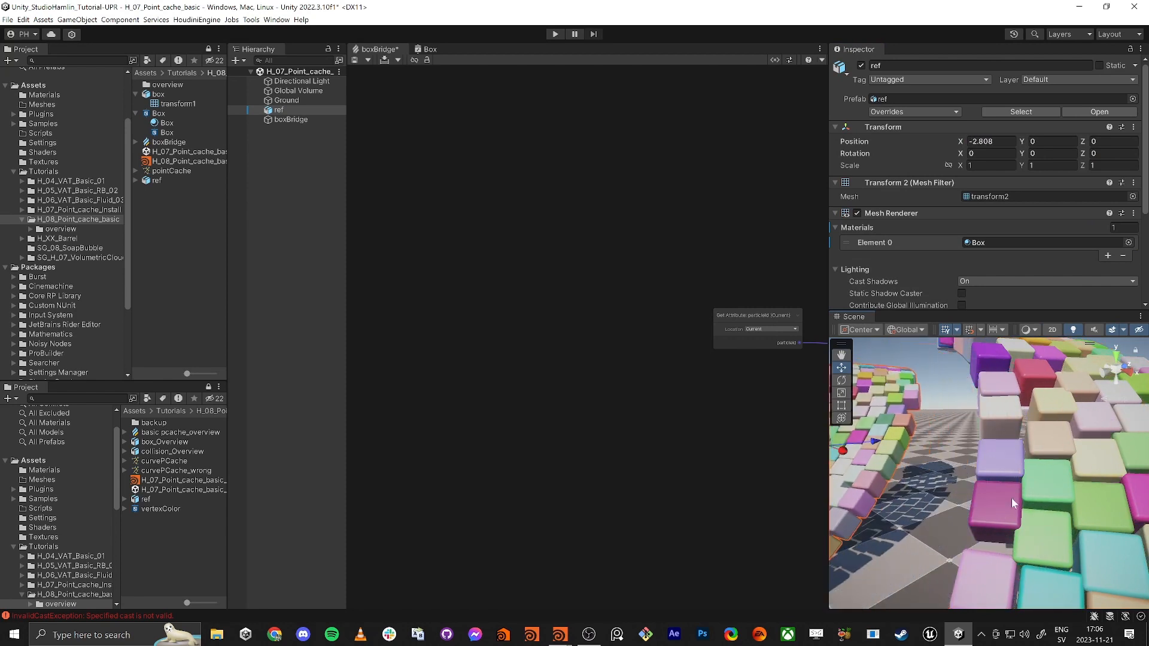
{"action": "key", "text": "s"}
{"action": "right_click_drag", "start_coordinate": [1012, 498], "coordinate": [1102, 500]}
{"action": "scroll", "coordinate": [949, 493], "scroll_direction": "up", "scroll_amount": 3}
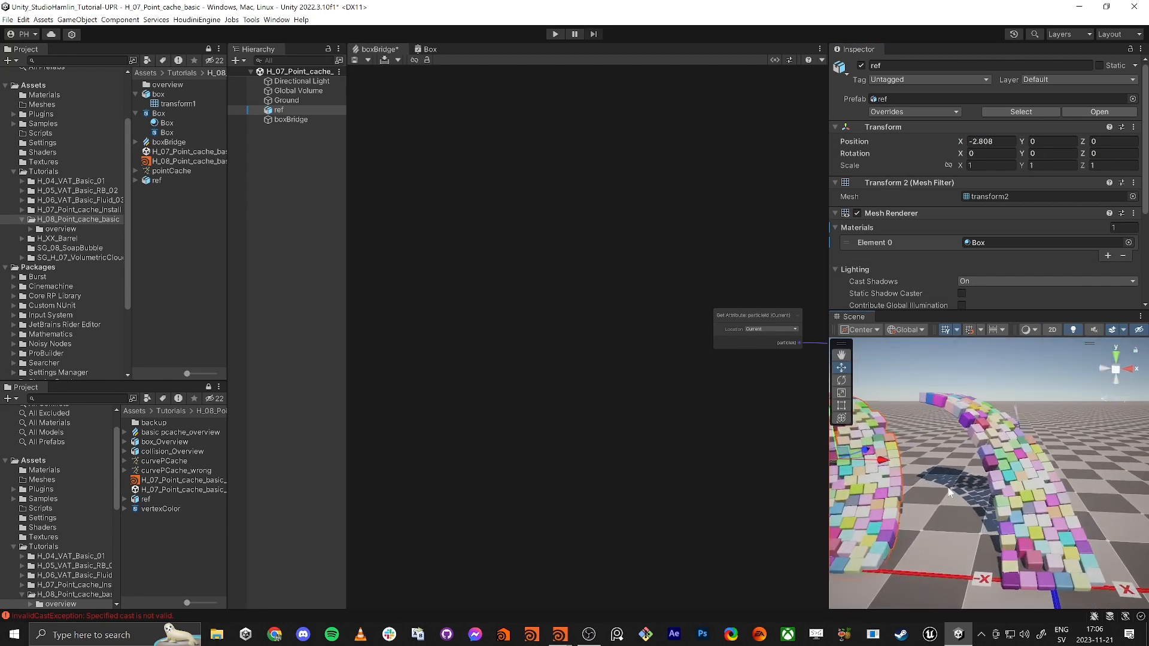
- Delete the ref object to inspect the particle boxes alone, and undo the deletion
{"action": "right_click_drag", "start_coordinate": [949, 487], "coordinate": [927, 494]}
{"action": "key", "text": "Delete"}
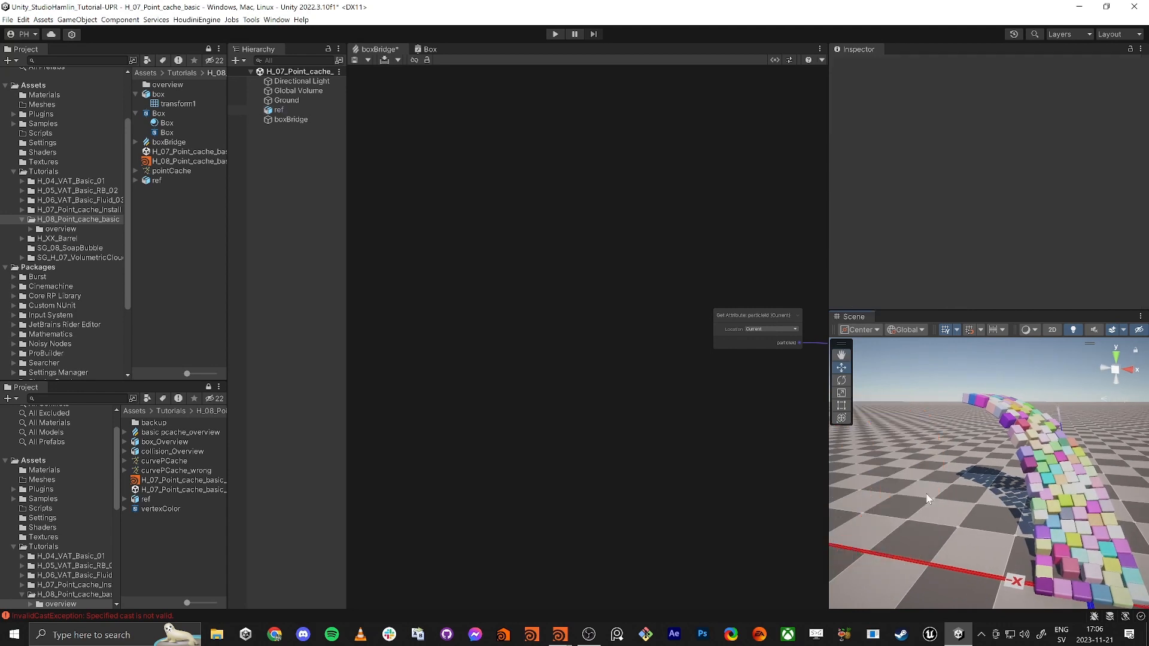
{"action": "right_click_drag", "start_coordinate": [1020, 435], "coordinate": [1006, 459]}
{"action": "key", "text": "ctrl+z"}
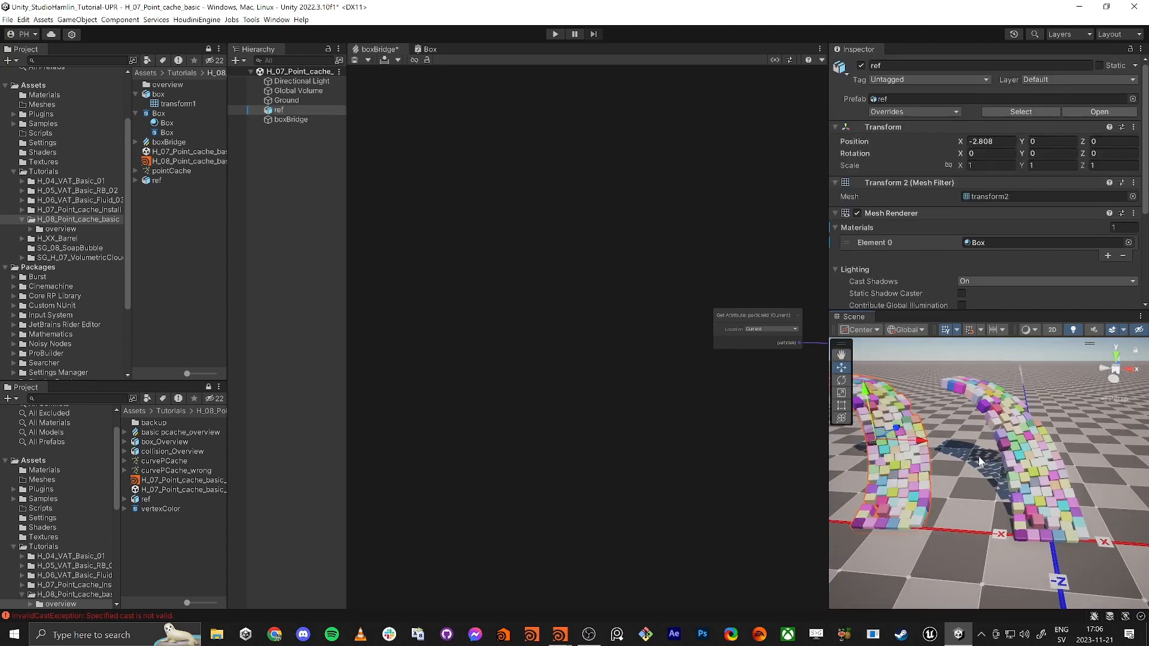
- Move the ref mesh along X to about -2.46 and close the Box shader graph
{"action": "mouse_move", "coordinate": [918, 442]}
{"action": "left_mouse_down"}
{"action": "mouse_move", "coordinate": [1001, 446]}
{"action": "mouse_move", "coordinate": [939, 447]}
{"action": "left_mouse_up"}
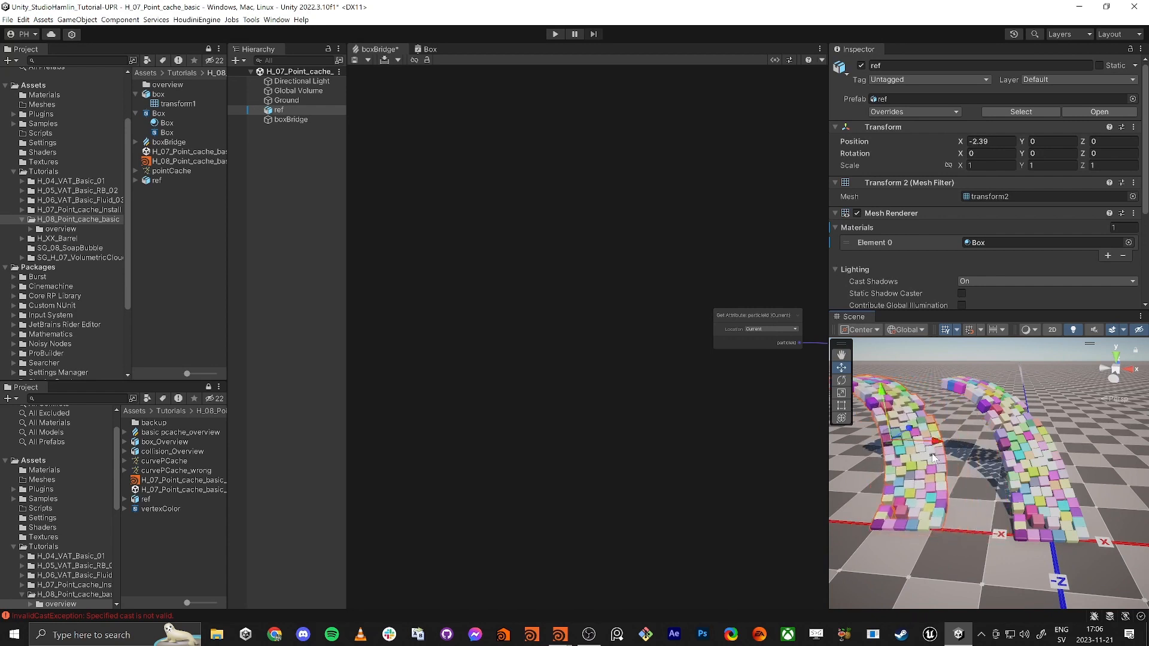
{"action": "mouse_move", "coordinate": [973, 460]}
{"action": "right_mouse_down"}
{"action": "mouse_move", "coordinate": [993, 461]}
{"action": "mouse_move", "coordinate": [968, 461]}
{"action": "right_mouse_up"}
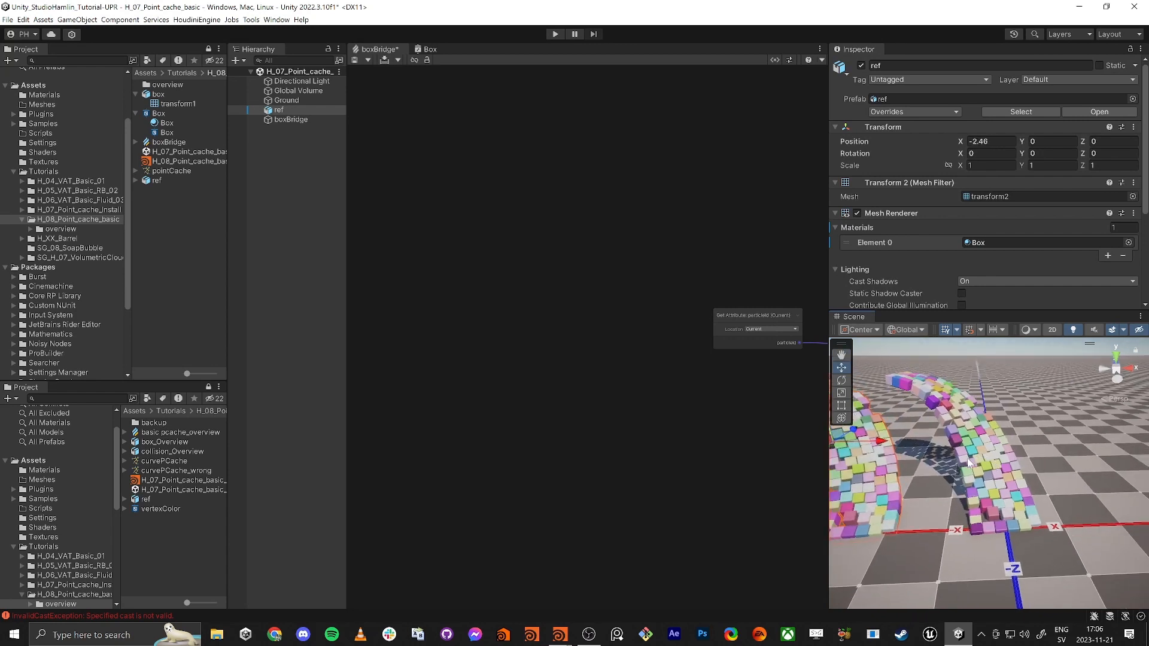
{"action": "left_click", "coordinate": [429, 49]}
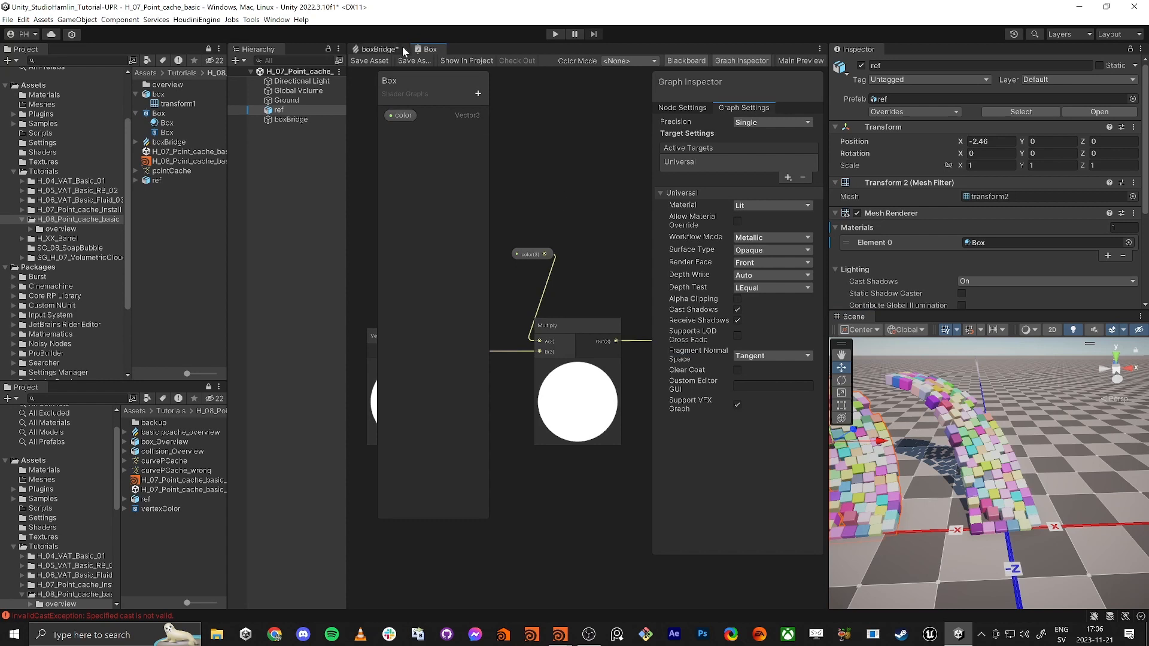
{"action": "middle_click", "coordinate": [429, 48]}
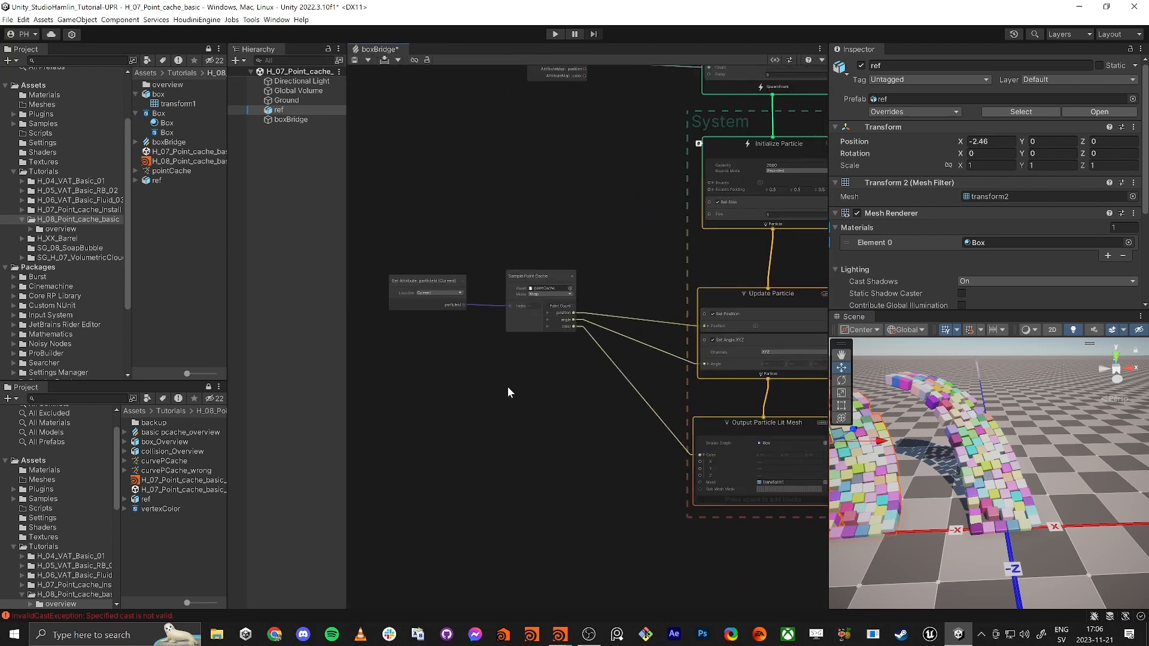
- Reposition the Get Attribute: particleId and Sample Point Cache nodes slightly farther from the Update Particle context
{"action": "left_click_drag", "start_coordinate": [422, 332], "coordinate": [551, 292]}
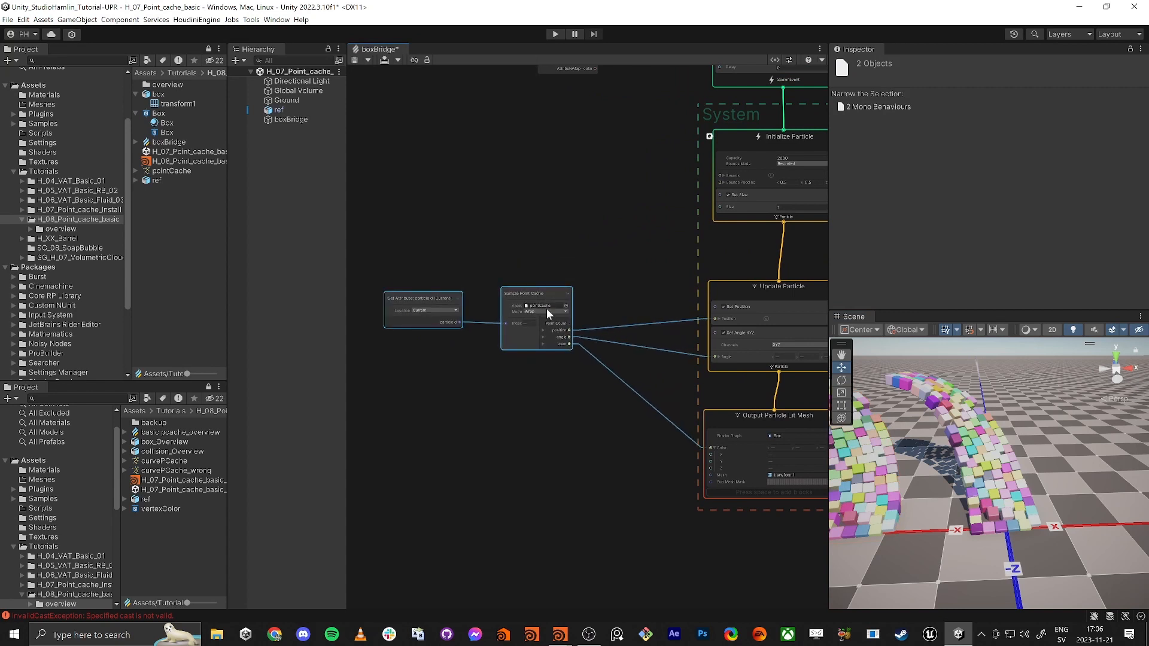
{"action": "left_click", "coordinate": [551, 440]}
{"action": "right_click_drag", "start_coordinate": [1071, 505], "coordinate": [1022, 486]}
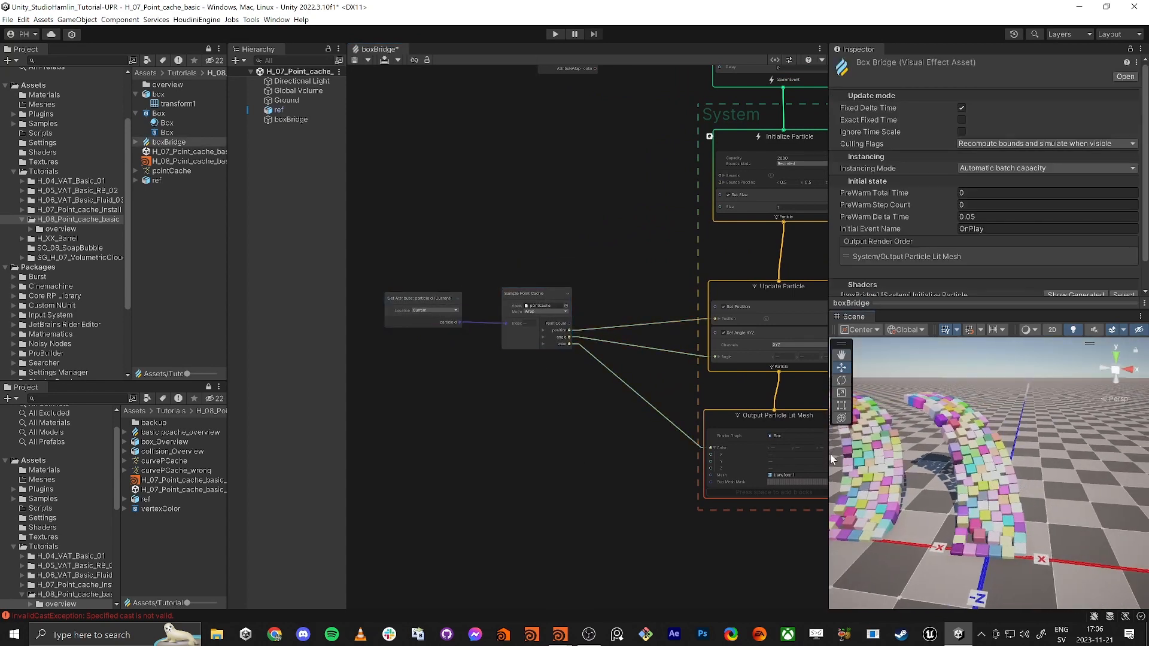
{"action": "middle_click_drag", "start_coordinate": [471, 398], "coordinate": [578, 369]}
{"action": "scroll", "coordinate": [623, 386], "scroll_direction": "down", "scroll_amount": 1}
{"action": "scroll", "coordinate": [688, 427], "scroll_direction": "down", "scroll_amount": 1}
{"action": "middle_click_drag", "start_coordinate": [704, 432], "coordinate": [672, 424]}
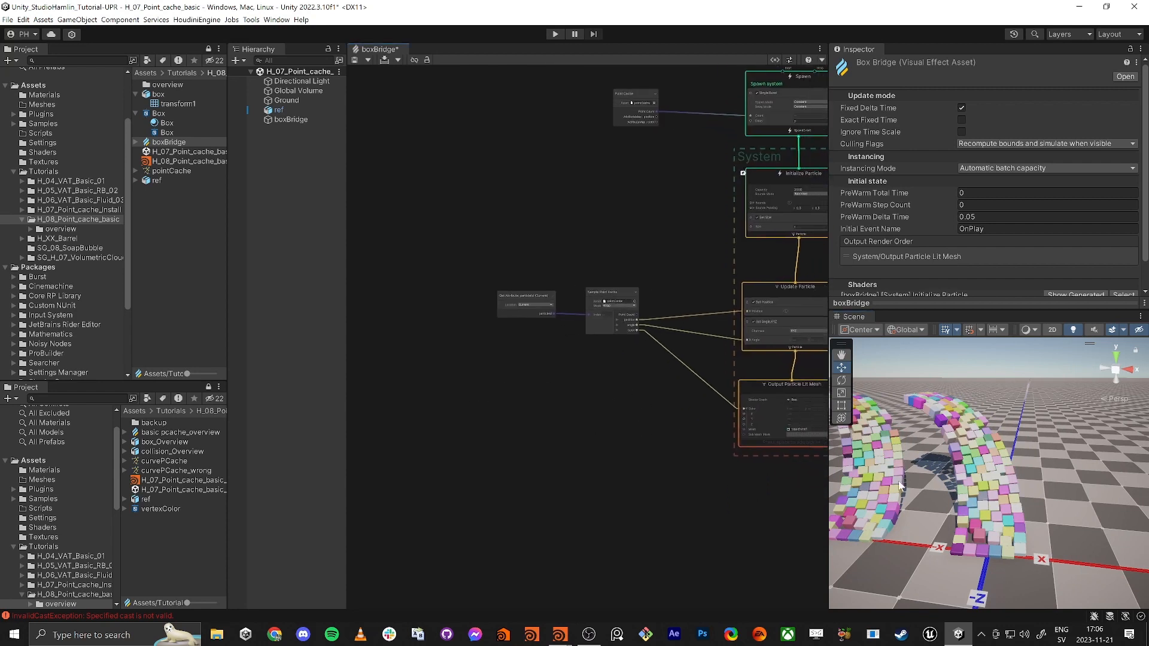
- Add a Total Time (VFX) node below the Get Attribute: particleId node
{"action": "mouse_move", "coordinate": [959, 455]}
{"action": "right_mouse_down"}
{"action": "mouse_move", "coordinate": [977, 455]}
{"action": "mouse_move", "coordinate": [965, 454]}
{"action": "right_mouse_up"}
{"action": "key", "text": "w"}
{"action": "key", "text": "s"}
{"action": "middle_click_drag", "start_coordinate": [483, 391], "coordinate": [494, 386]}
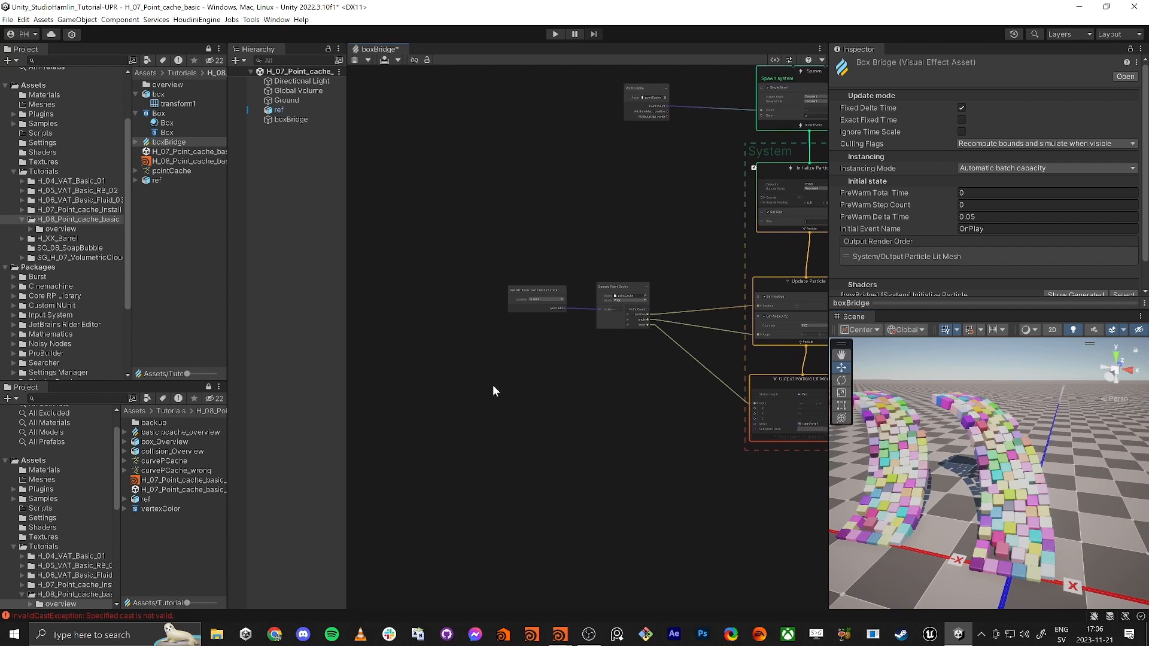
{"action": "scroll", "coordinate": [443, 388], "scroll_direction": "up", "scroll_amount": 3}
{"action": "key", "text": "space"}
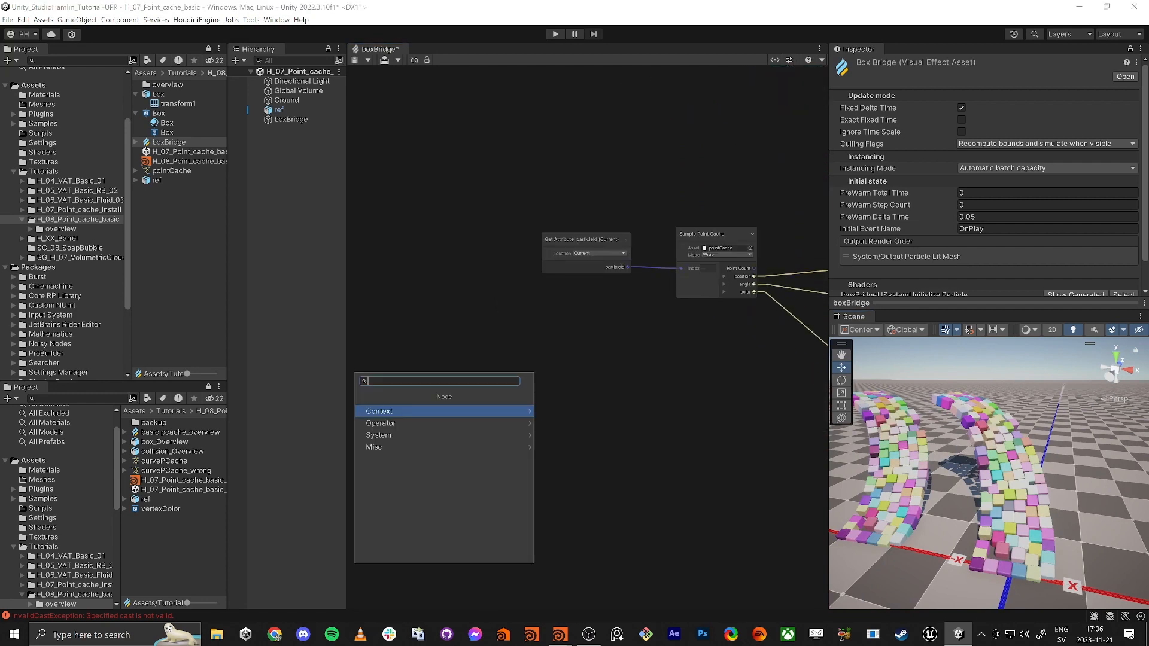
{"action": "type", "text": "time"}
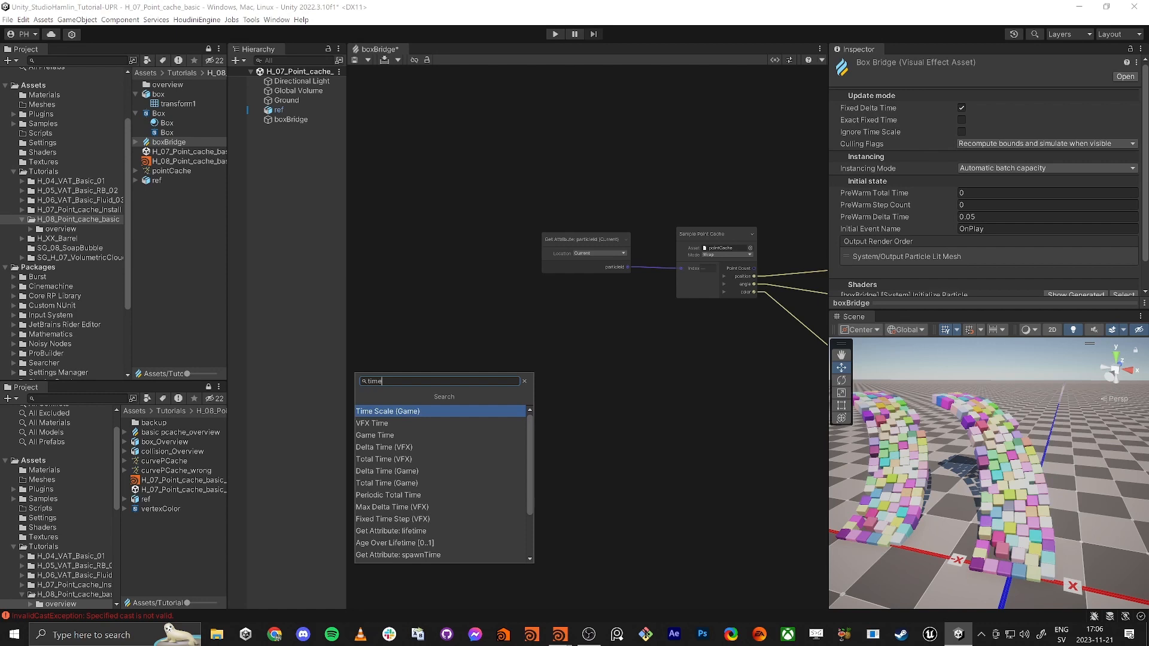
{"action": "type", "text": " tota"}
{"action": "key", "text": "Return"}
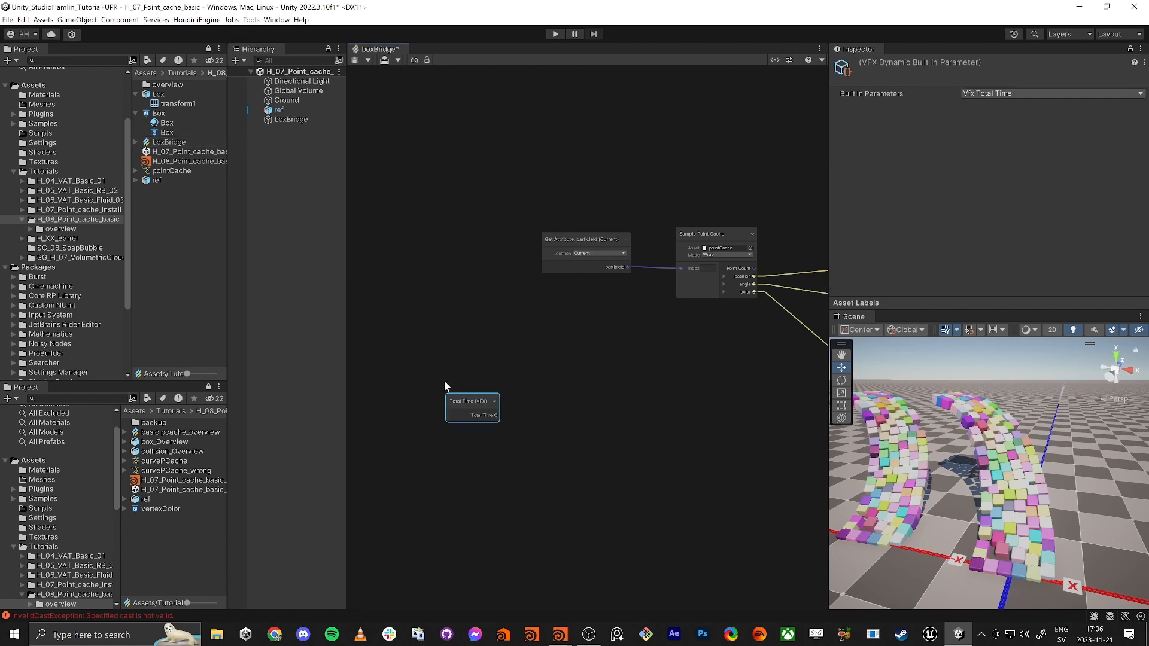
{"action": "left_click", "coordinate": [545, 429]}
{"action": "key", "text": "space"}
{"action": "type", "text": "noise"}
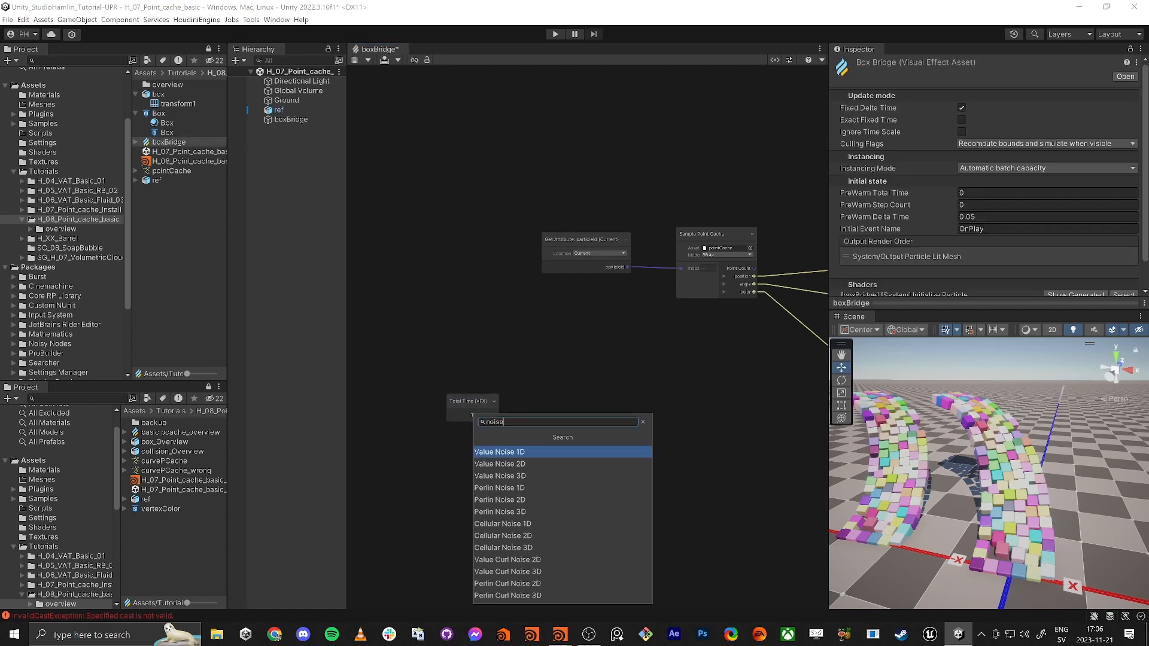
{"action": "key", "text": "Return"}
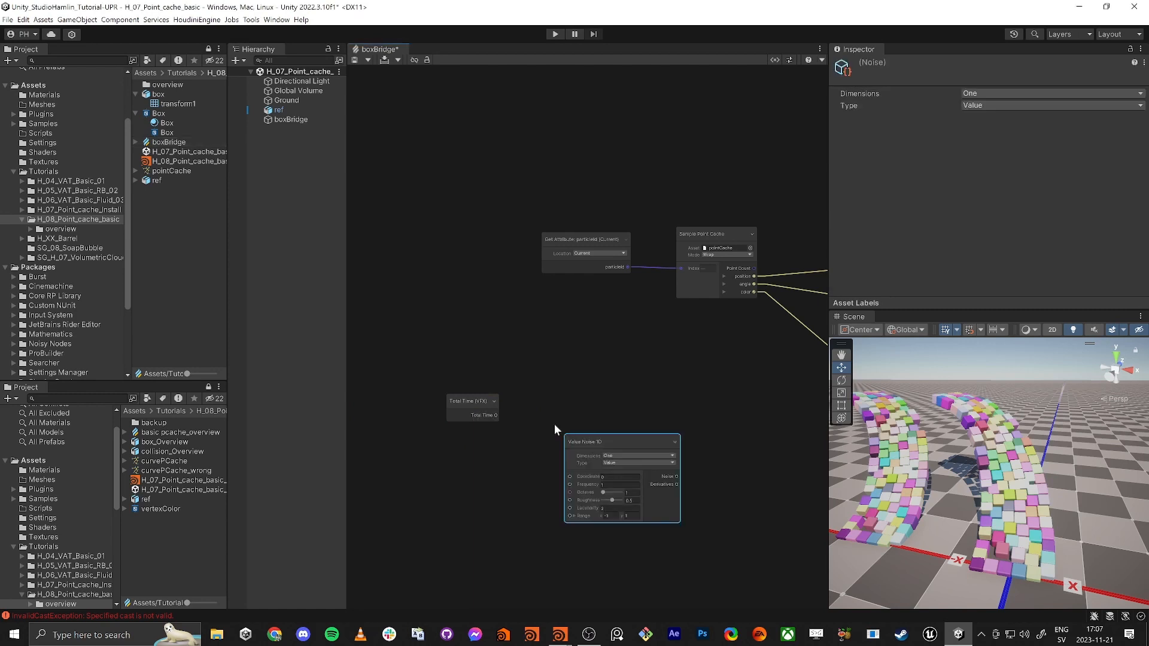
{"action": "scroll", "coordinate": [554, 424], "scroll_direction": "up", "scroll_amount": 1}
{"action": "left_click_drag", "start_coordinate": [480, 404], "coordinate": [447, 441]}
{"action": "middle_click_drag", "start_coordinate": [556, 453], "coordinate": [549, 417]}
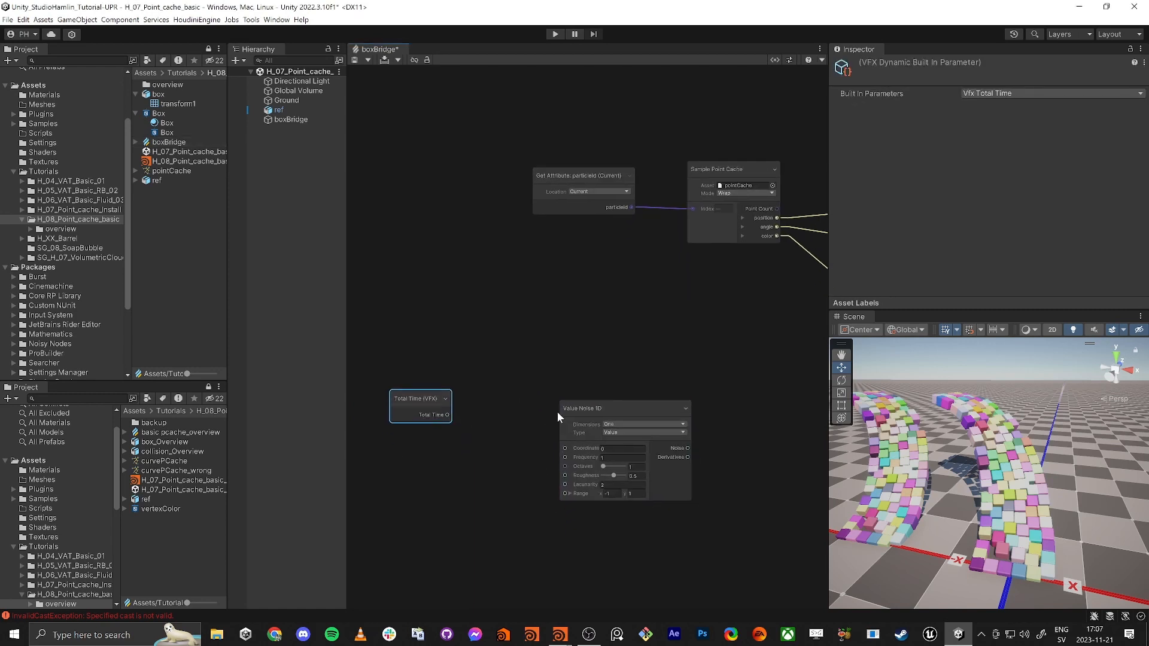
{"action": "left_click_drag", "start_coordinate": [582, 408], "coordinate": [567, 399]}
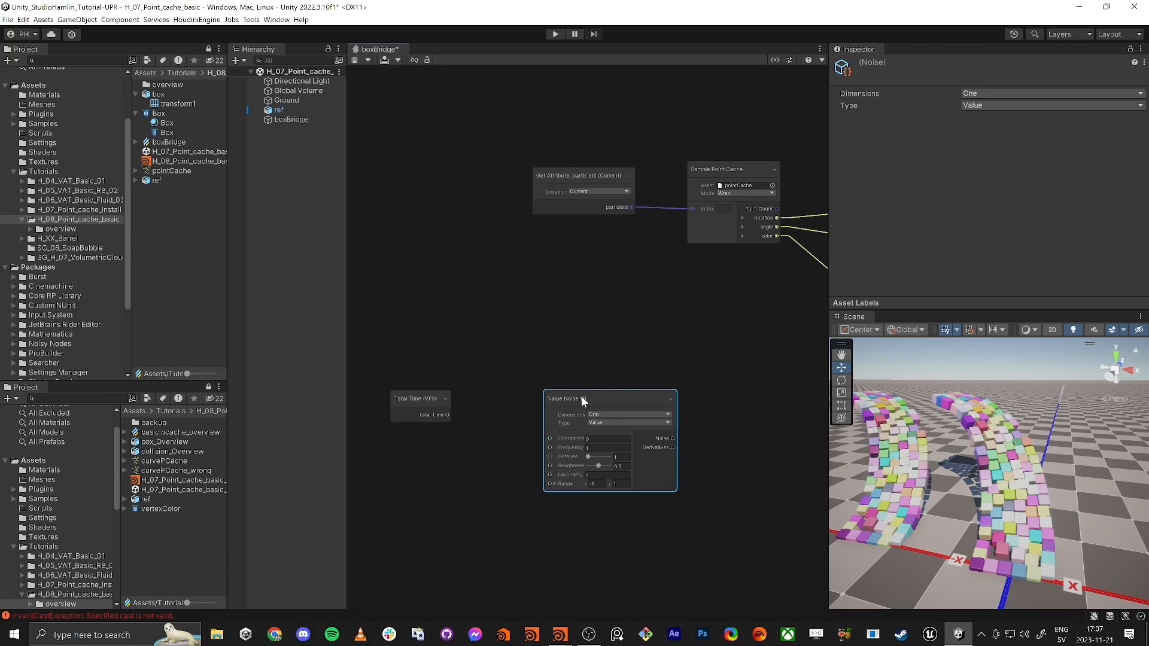
{"action": "key", "text": "Delete"}
- Add a Value Noise 3D node and place it beside the Total Time node
{"action": "key", "text": "space"}
{"action": "type", "text": "noise"}
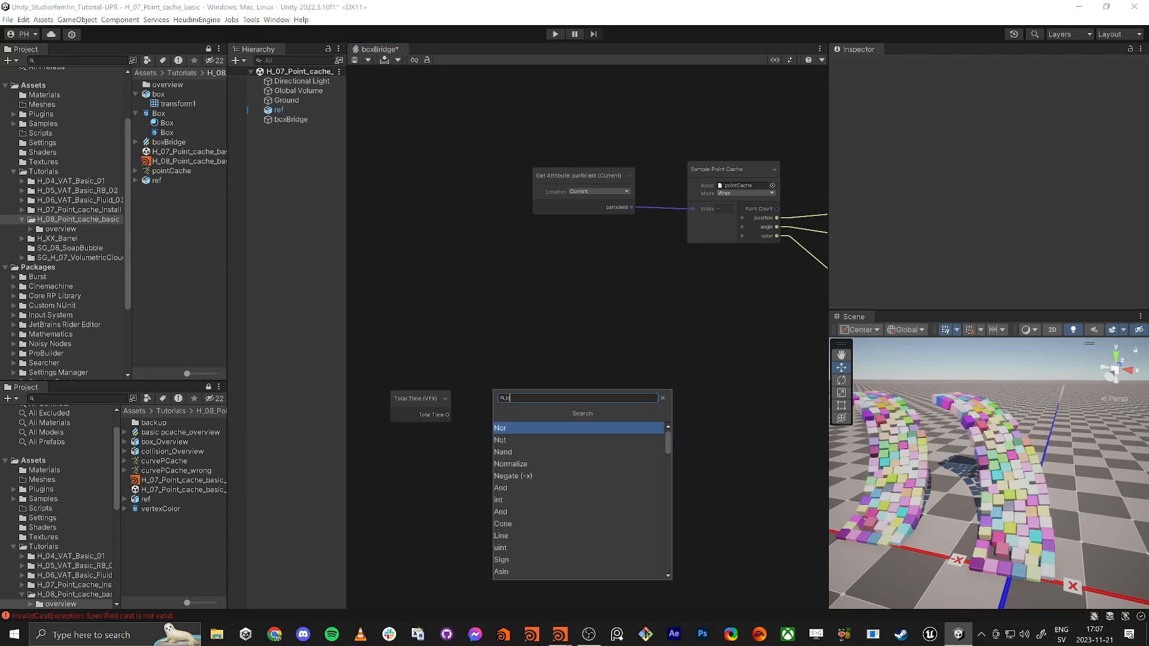
{"action": "key", "text": "Down"}
{"action": "key", "text": "Down"}
{"action": "key", "text": "Return"}
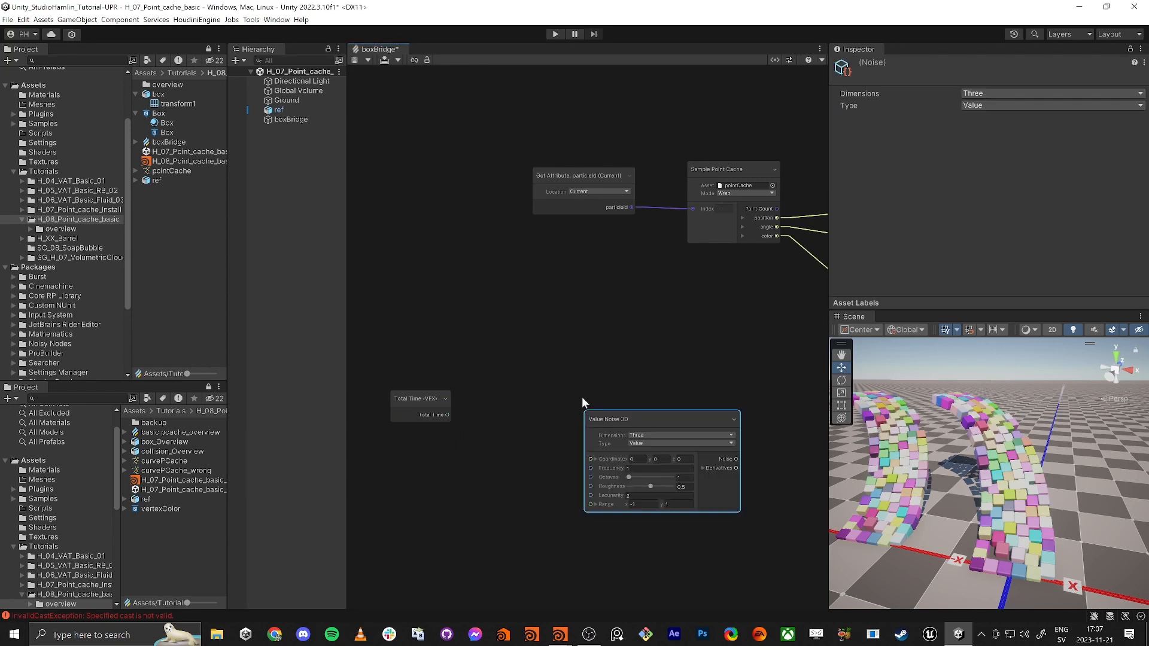
{"action": "left_click_drag", "start_coordinate": [605, 425], "coordinate": [557, 391]}
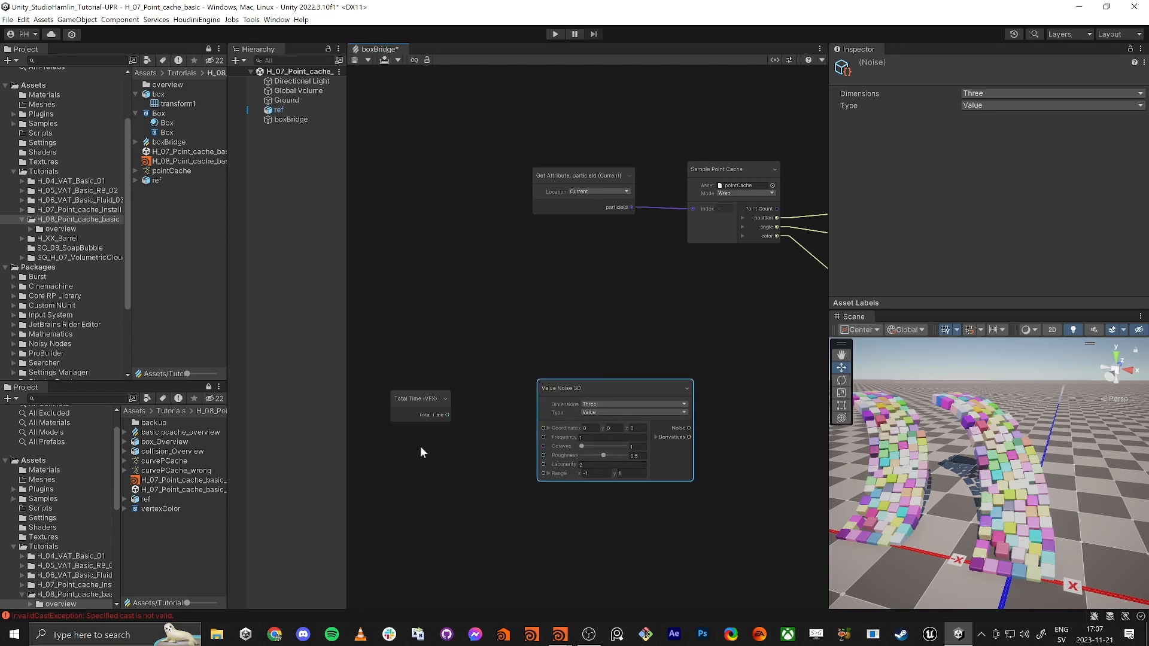
- Add a Get Attribute: position node and arrange it above the Total Time node, leaving space before the noise node
{"action": "left_click_drag", "start_coordinate": [428, 401], "coordinate": [410, 477]}
{"action": "left_click", "coordinate": [419, 404]}
{"action": "key", "text": "space"}
{"action": "type", "text": "get"}
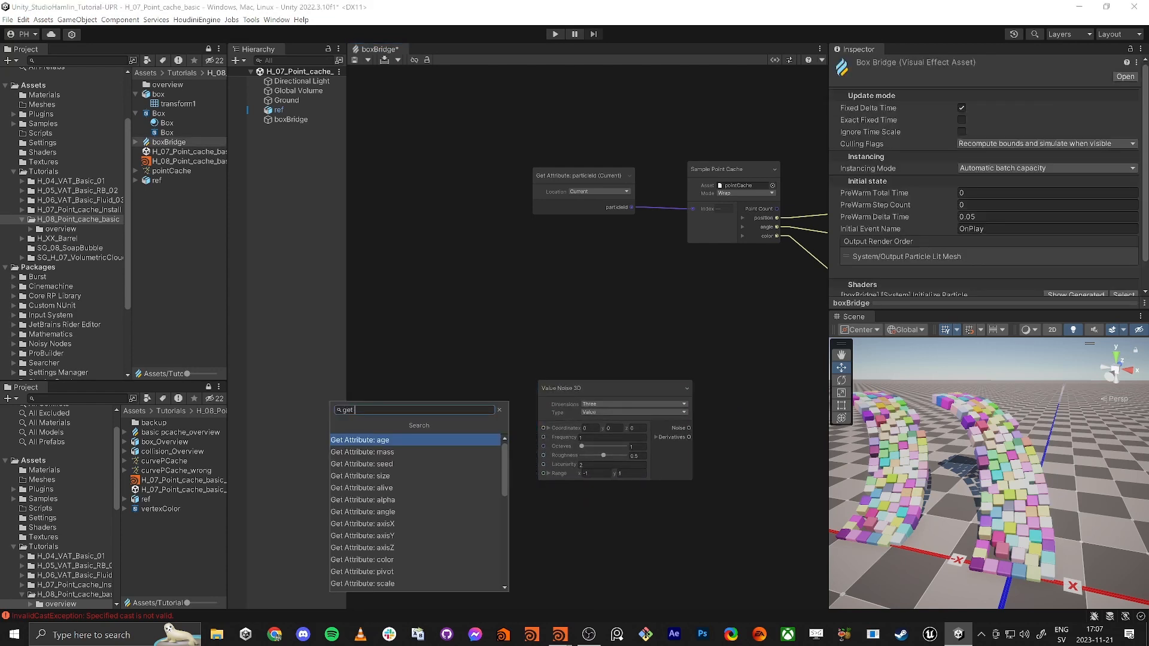
{"action": "type", "text": " pos"}
{"action": "key", "text": "Return"}
{"action": "left_click_drag", "start_coordinate": [473, 432], "coordinate": [361, 395]}
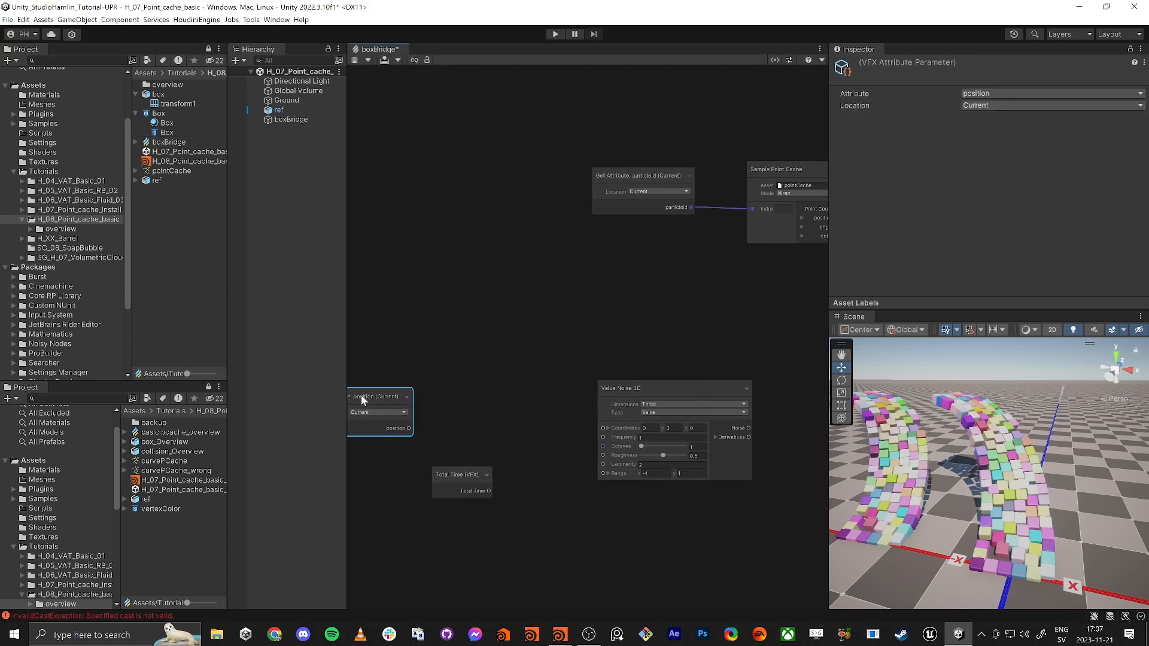
{"action": "left_click_drag", "start_coordinate": [452, 475], "coordinate": [403, 510]}
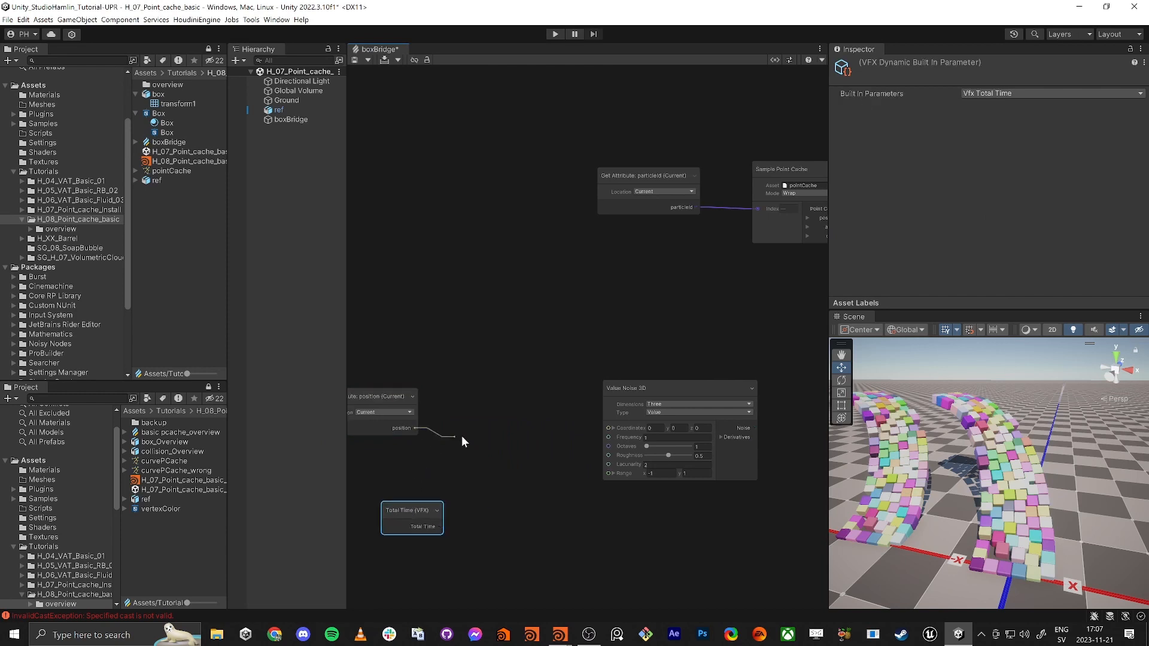
- Sum the position attribute and Total Time in an Add node and connect the result to Value Noise 3D's Coordinate input
{"action": "left_click_drag", "start_coordinate": [462, 437], "coordinate": [462, 437]}
{"action": "type", "text": "add"}
{"action": "key", "text": "Return"}
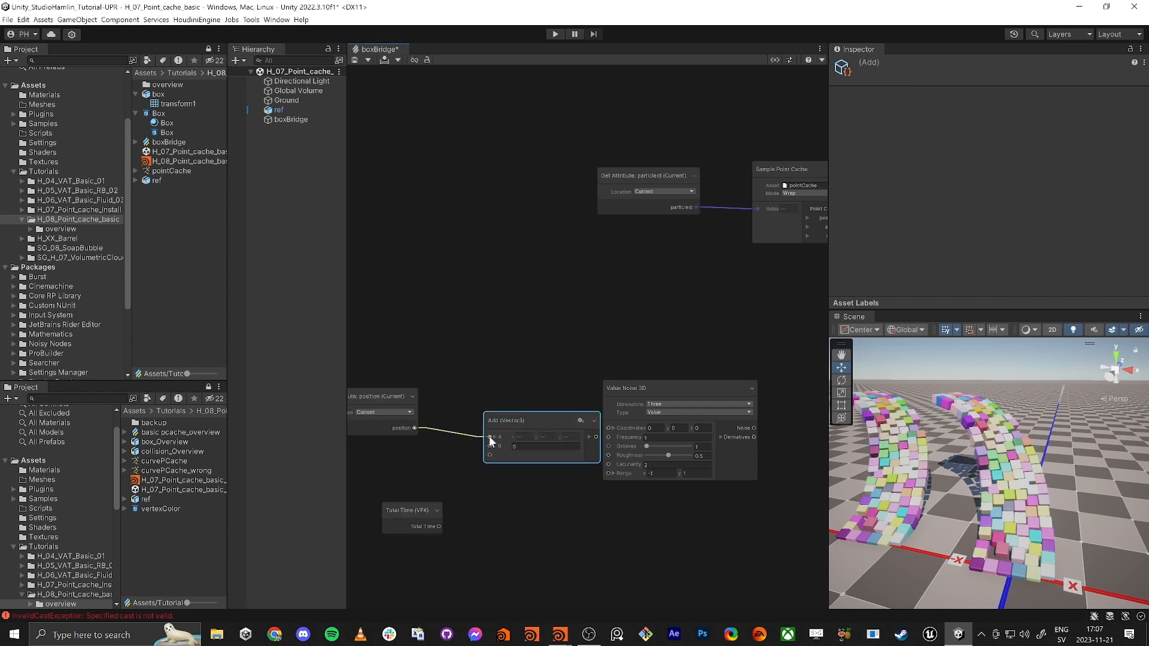
{"action": "left_click_drag", "start_coordinate": [439, 526], "coordinate": [608, 429]}
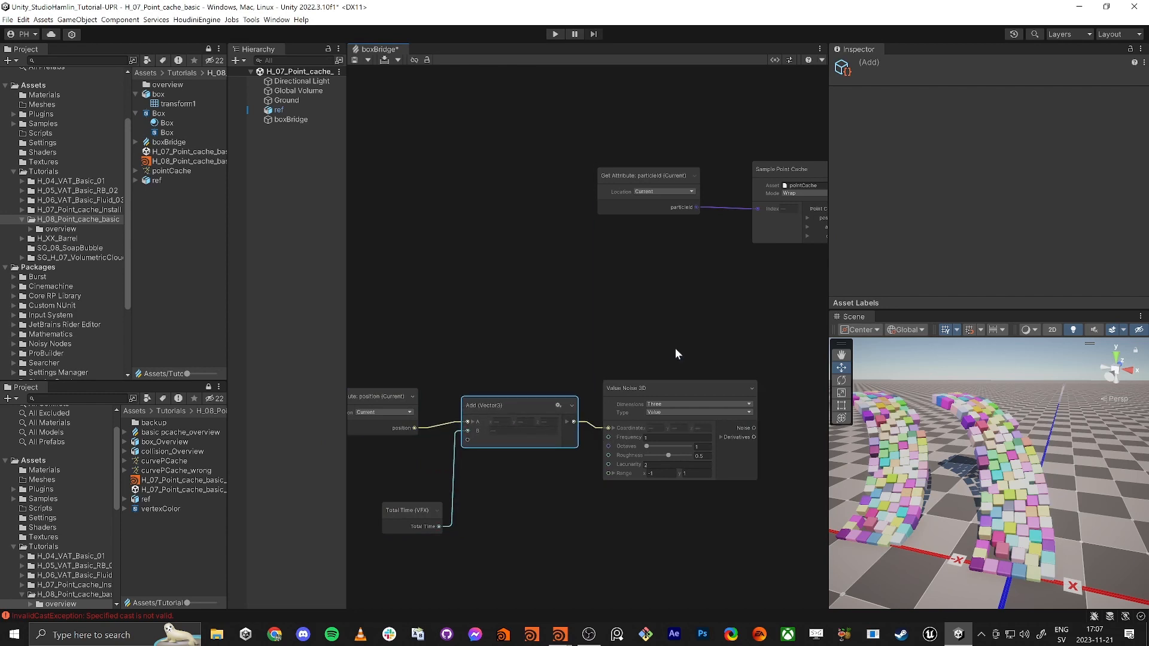
- Shift the Get Attribute: particleId and Sample Point Cache nodes together, widening the gap before the particle system
{"action": "middle_click_drag", "start_coordinate": [675, 348], "coordinate": [607, 346]}
{"action": "scroll", "coordinate": [698, 353], "scroll_direction": "down", "scroll_amount": 3}
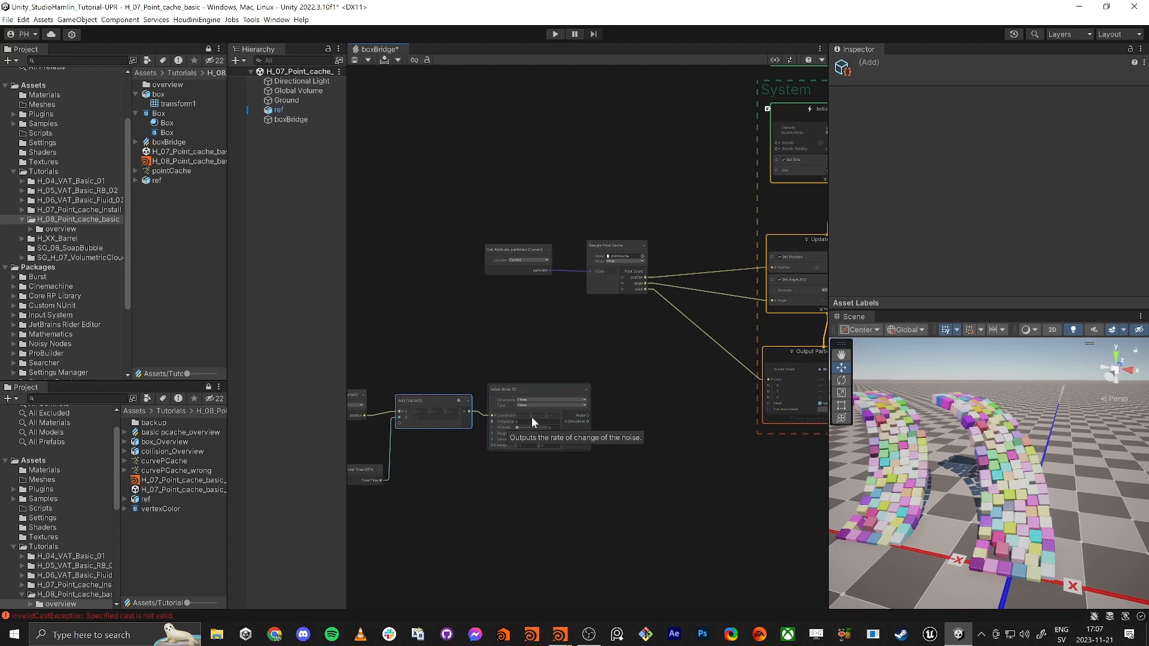
{"action": "left_click_drag", "start_coordinate": [642, 314], "coordinate": [526, 242]}
- Insert an Add node between the point cache's position output and Set Position's Position input in Update Particle
{"action": "left_click", "coordinate": [584, 299]}
{"action": "key", "text": "space"}
{"action": "type", "text": "add"}
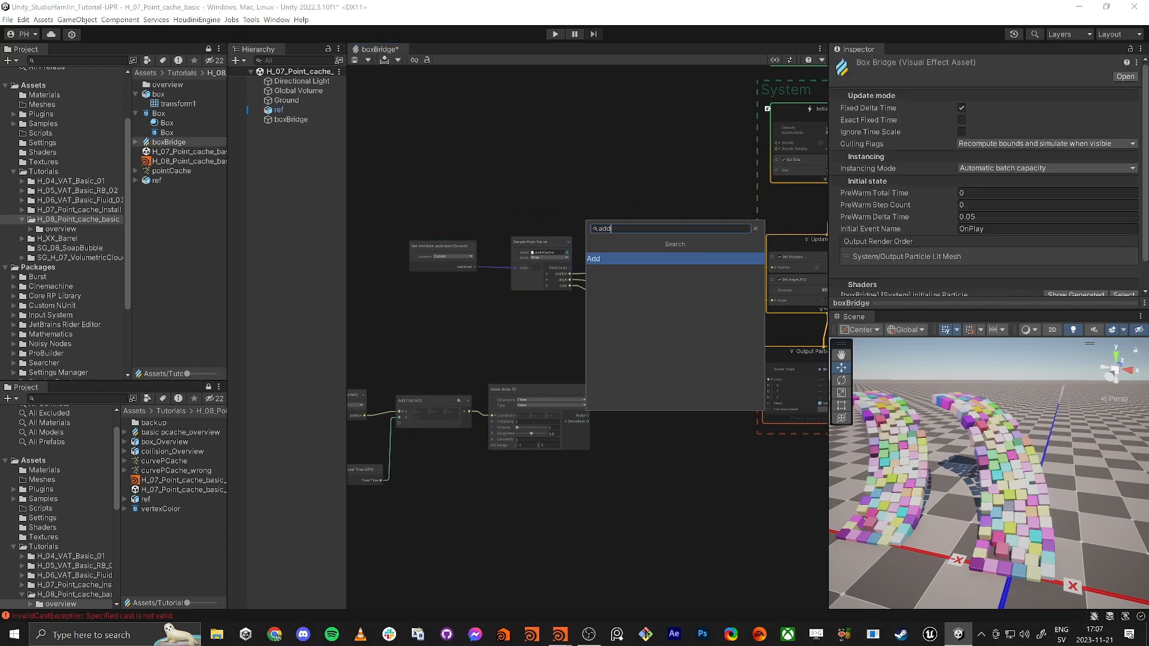
{"action": "key", "text": "Return"}
{"action": "scroll", "coordinate": [630, 255], "scroll_direction": "up", "scroll_amount": 2}
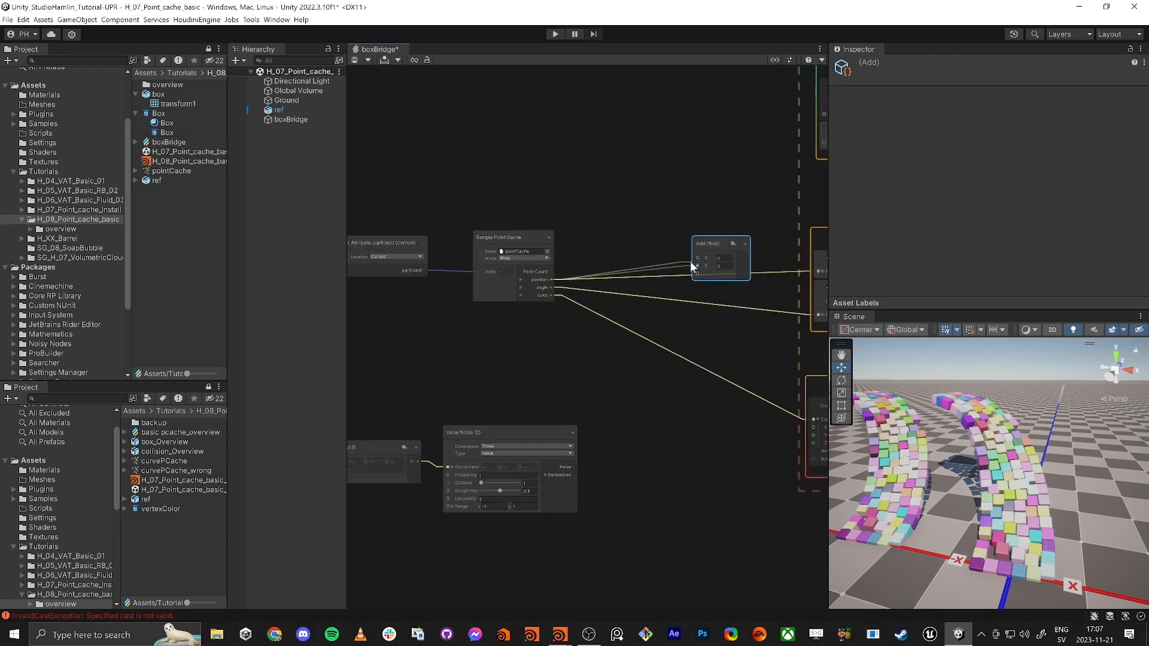
{"action": "left_click_drag", "start_coordinate": [691, 261], "coordinate": [696, 258]}
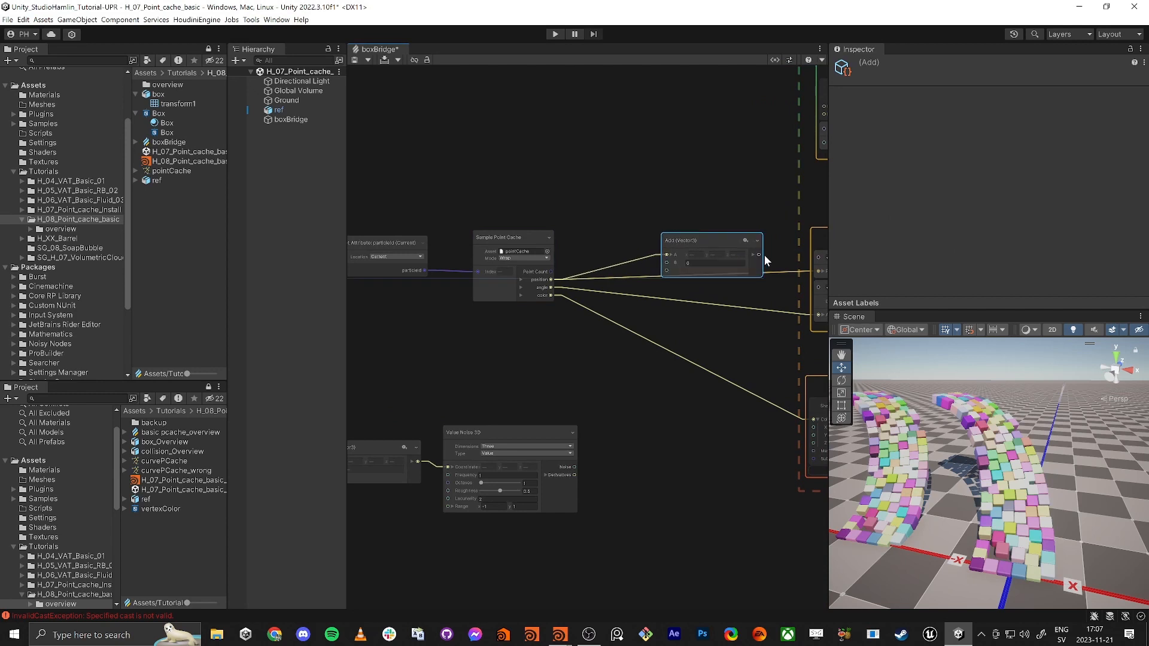
{"action": "middle_click_drag", "start_coordinate": [764, 255], "coordinate": [691, 255]}
{"action": "left_click_drag", "start_coordinate": [674, 253], "coordinate": [744, 271]}
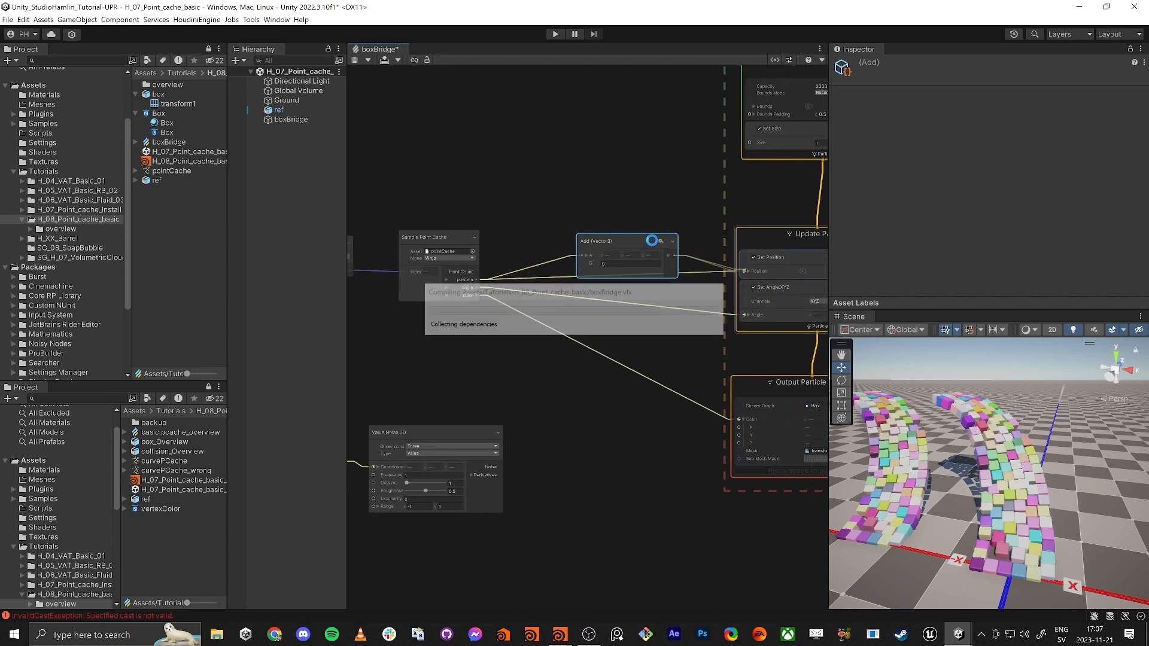
{"action": "left_click_drag", "start_coordinate": [632, 243], "coordinate": [648, 261]}
- Add a Vector3 node beside the Value Noise 3D node's outputs
{"action": "middle_click_drag", "start_coordinate": [576, 423], "coordinate": [661, 404]}
{"action": "left_click", "coordinate": [649, 426]}
{"action": "key", "text": "space"}
{"action": "type", "text": "vec"}
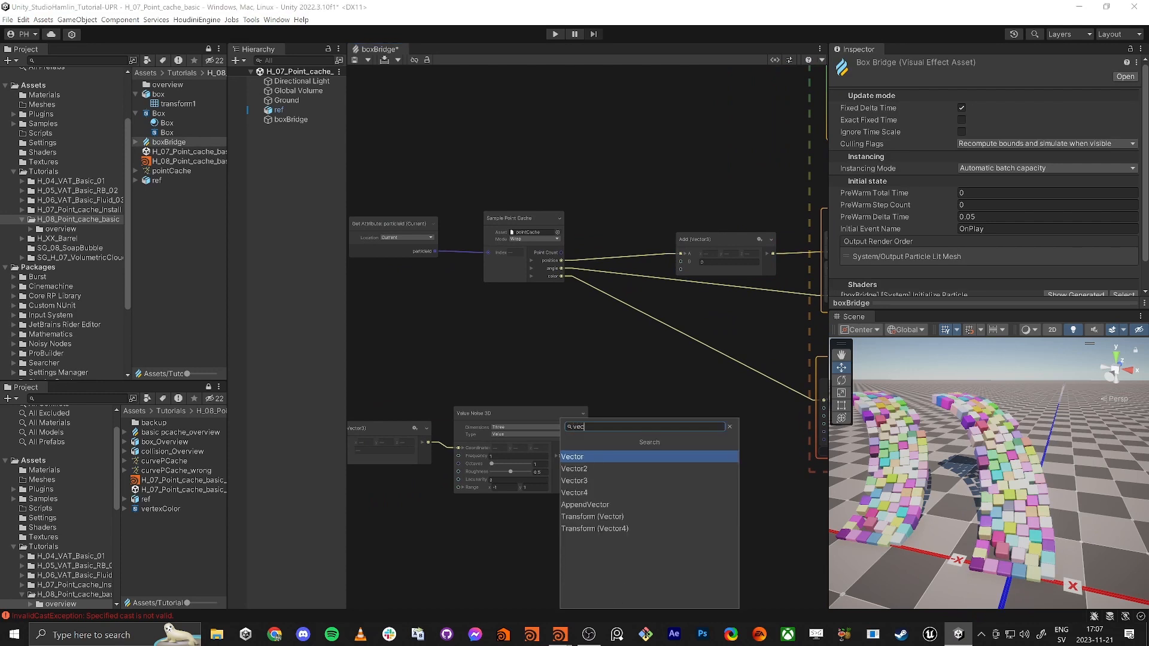
{"action": "key", "text": "Down"}
{"action": "key", "text": "Down"}
{"action": "key", "text": "Return"}
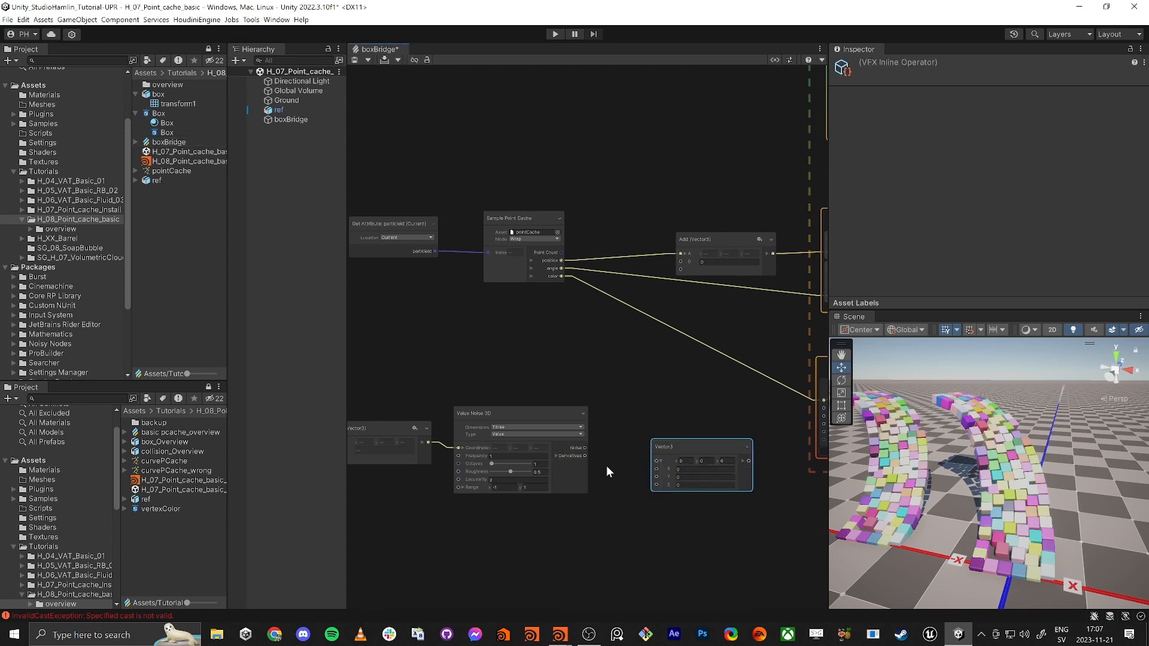
- Connect Value Noise 3D's y output to the Vector3 node's Y input, and feed Vector3 into the position Add node's B input
{"action": "left_click_drag", "start_coordinate": [584, 472], "coordinate": [657, 477]}
{"action": "left_click_drag", "start_coordinate": [751, 458], "coordinate": [681, 262]}
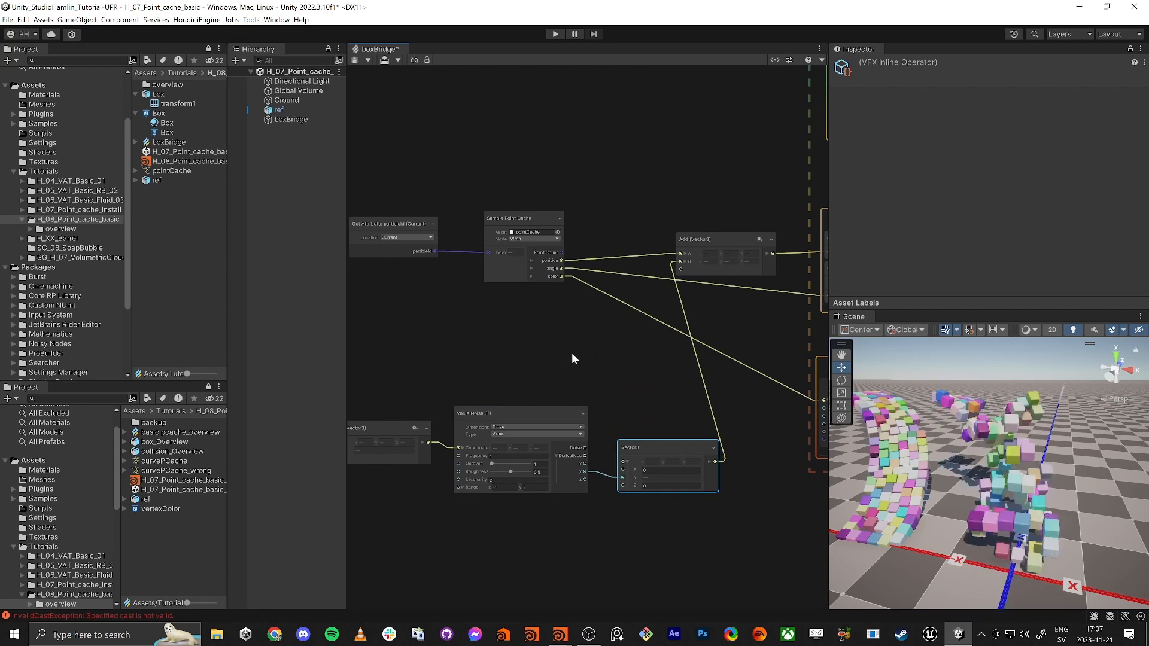
{"action": "left_click_drag", "start_coordinate": [1076, 510], "coordinate": [981, 472], "text": "alt"}
{"action": "scroll", "coordinate": [916, 464], "scroll_direction": "down", "scroll_amount": 5}
{"action": "scroll", "coordinate": [895, 466], "scroll_direction": "up", "scroll_amount": 5}
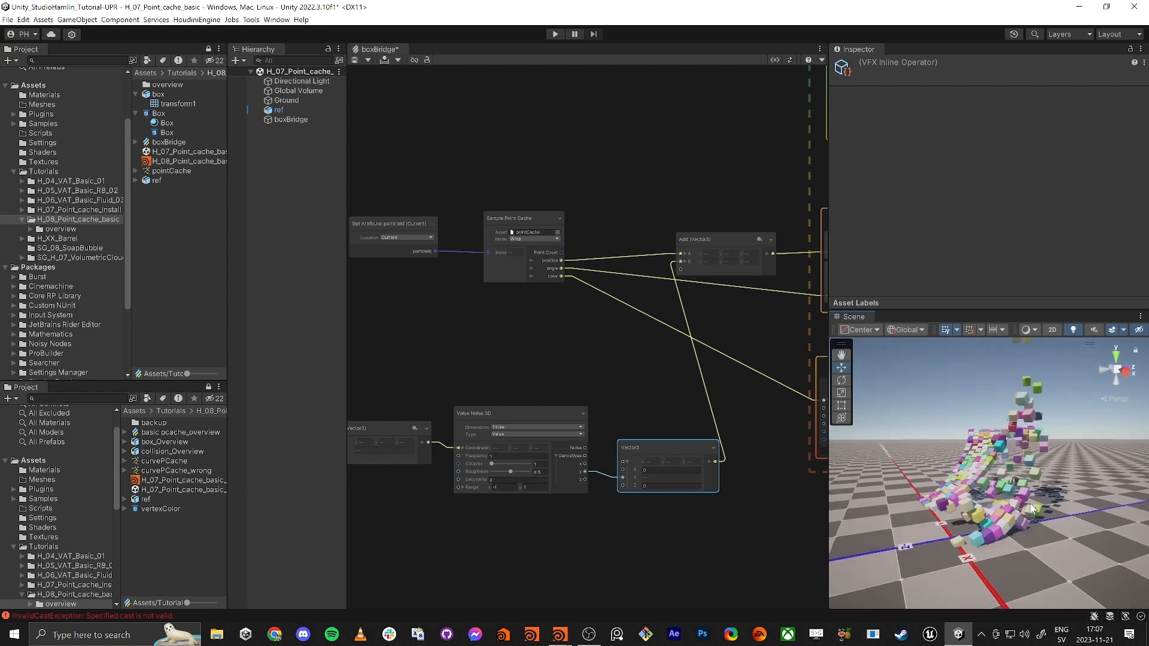
- Insert a Multiply node with B set to 0.1 between the noise's y output and Vector3's Y input
{"action": "middle_click_drag", "start_coordinate": [453, 523], "coordinate": [601, 492]}
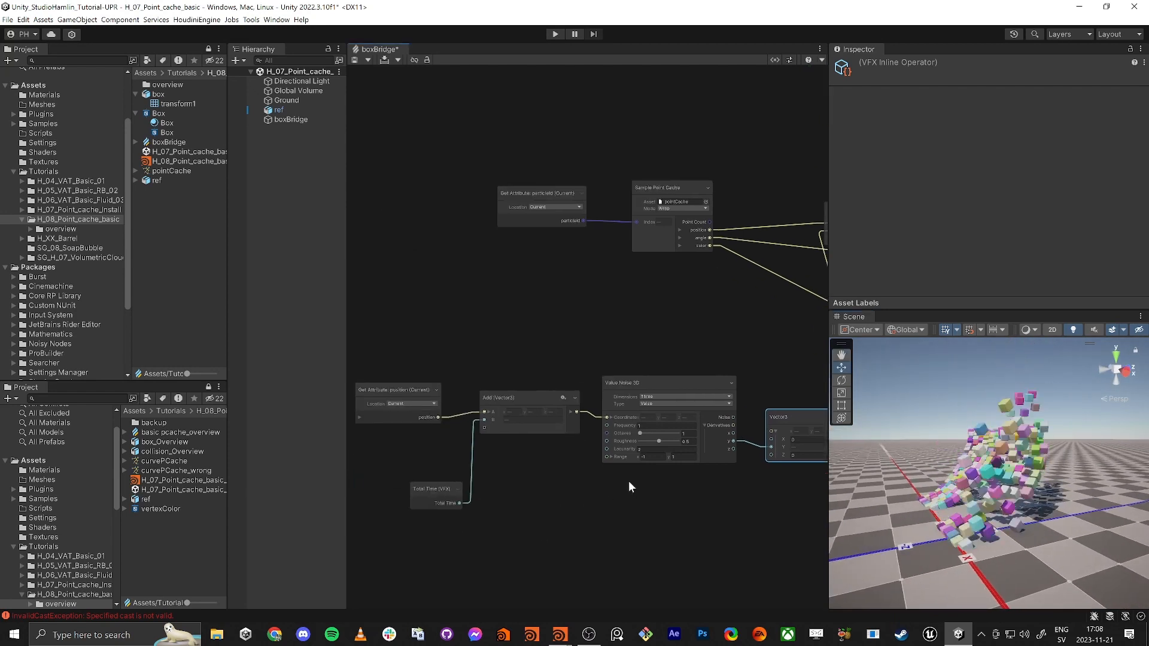
{"action": "left_click_drag", "start_coordinate": [384, 328], "coordinate": [697, 526]}
{"action": "left_click_drag", "start_coordinate": [697, 381], "coordinate": [568, 380]}
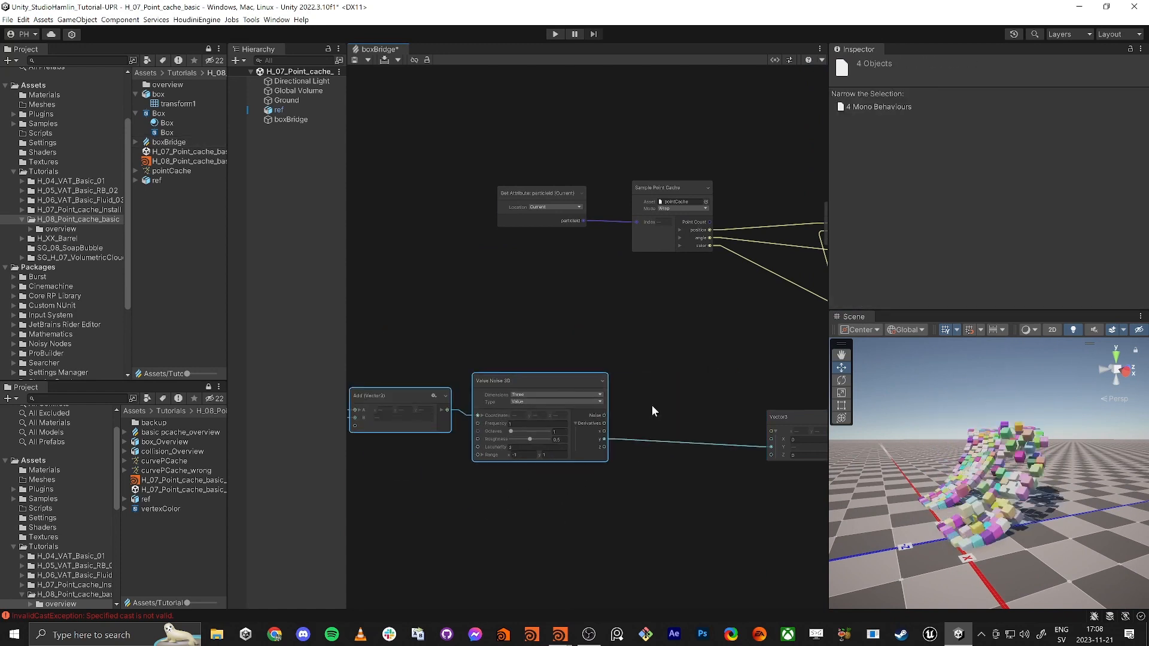
{"action": "left_click", "coordinate": [693, 433]}
{"action": "key", "text": "space"}
{"action": "type", "text": "multiply"}
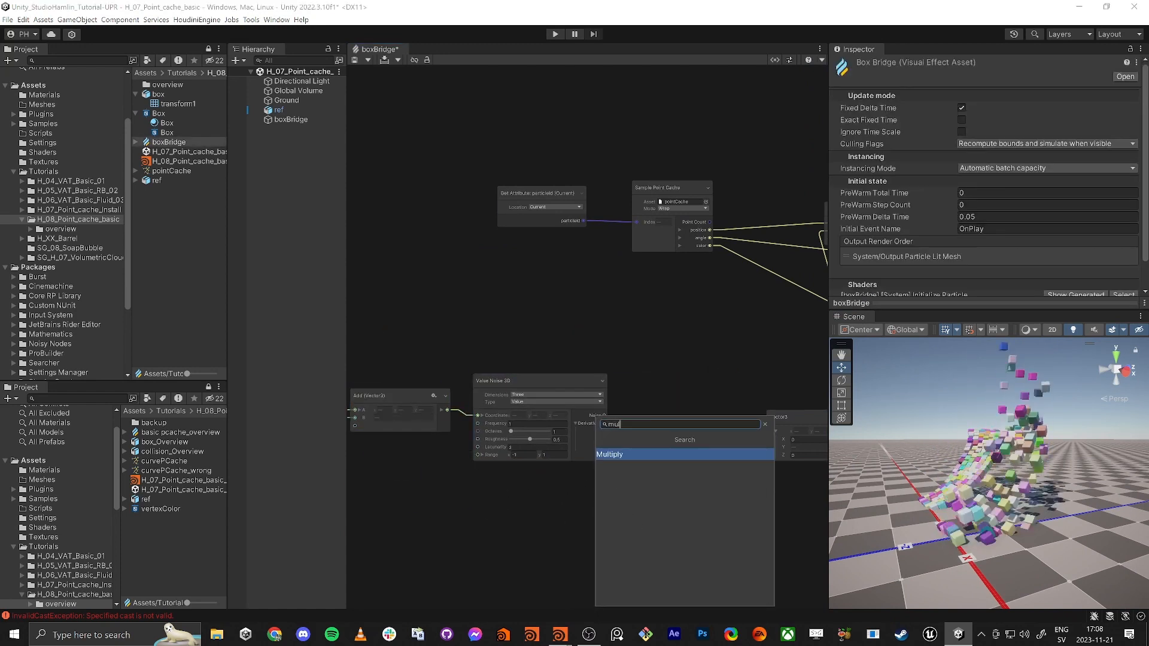
{"action": "key", "text": "Return"}
{"action": "left_click_drag", "start_coordinate": [604, 442], "coordinate": [757, 449]}
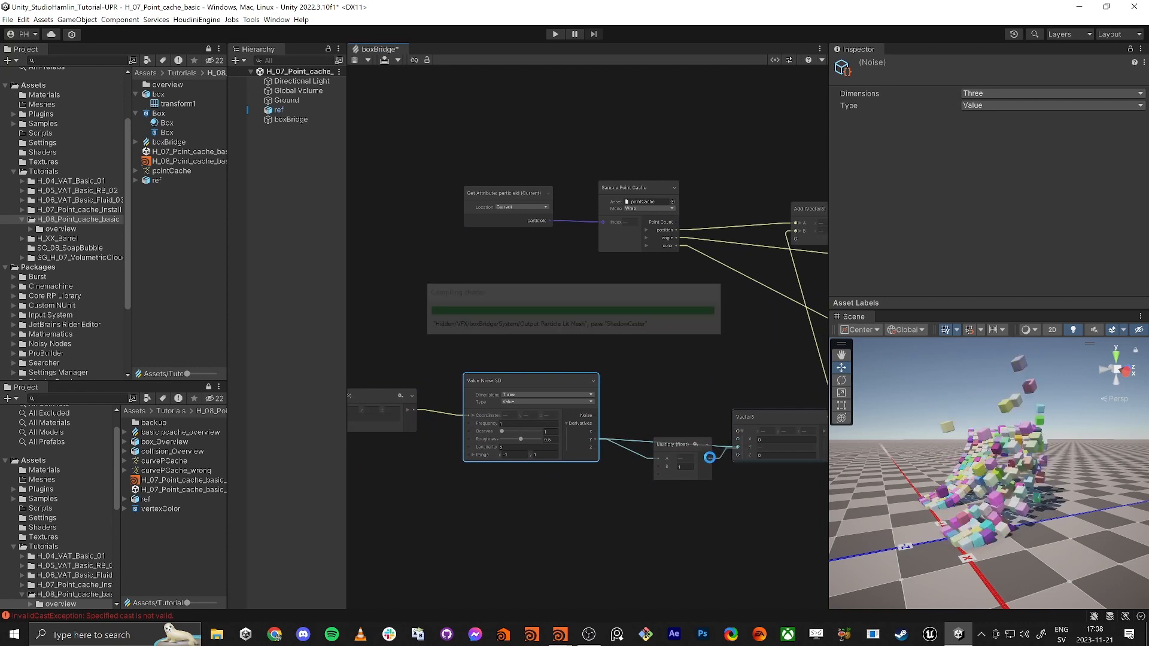
{"action": "left_click", "coordinate": [685, 466]}
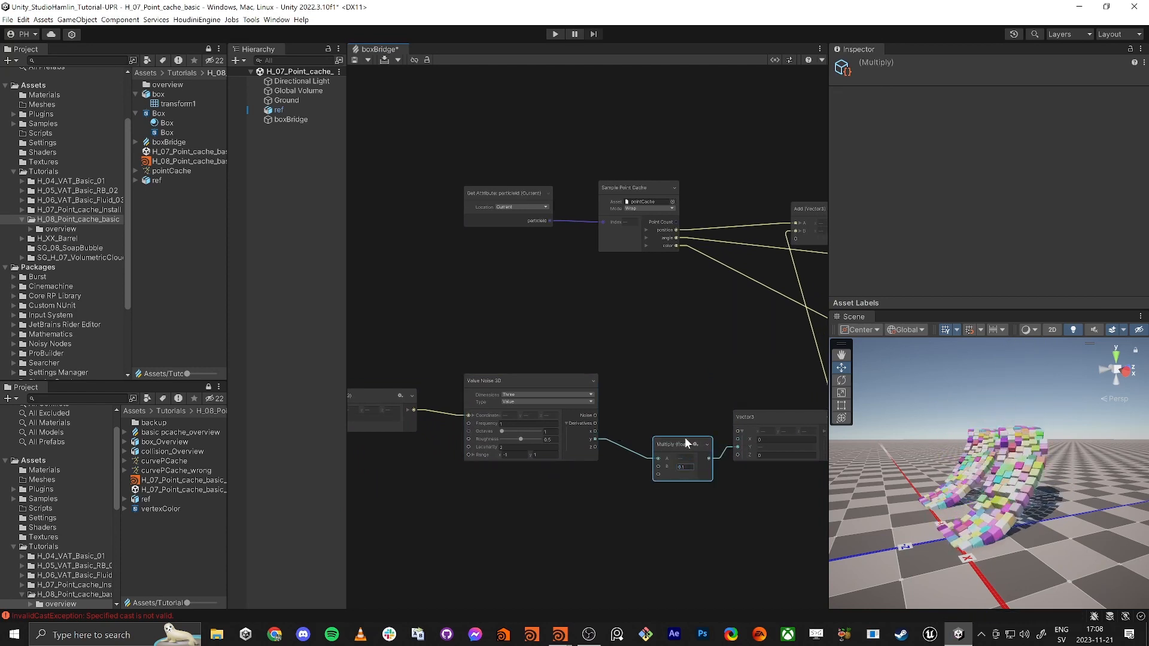
- Move the noise node chain closer to the point cache nodes and save the graph
{"action": "scroll", "coordinate": [692, 370], "scroll_direction": "down", "scroll_amount": 5}
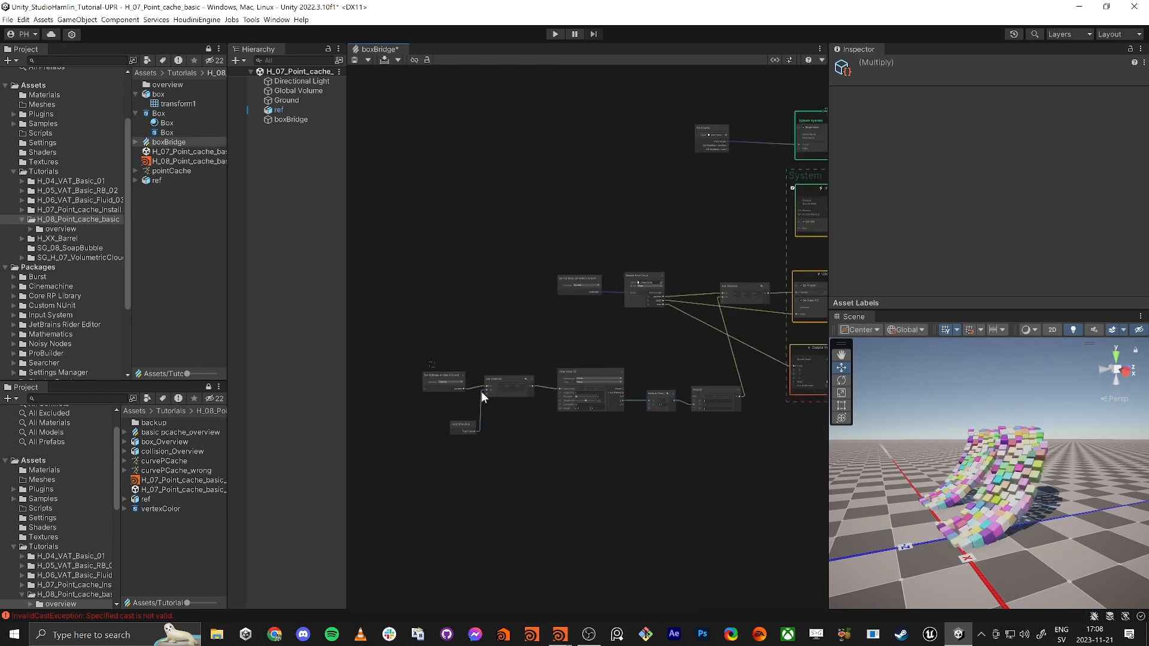
{"action": "left_click_drag", "start_coordinate": [481, 391], "coordinate": [724, 446]}
{"action": "left_click_drag", "start_coordinate": [712, 389], "coordinate": [663, 353]}
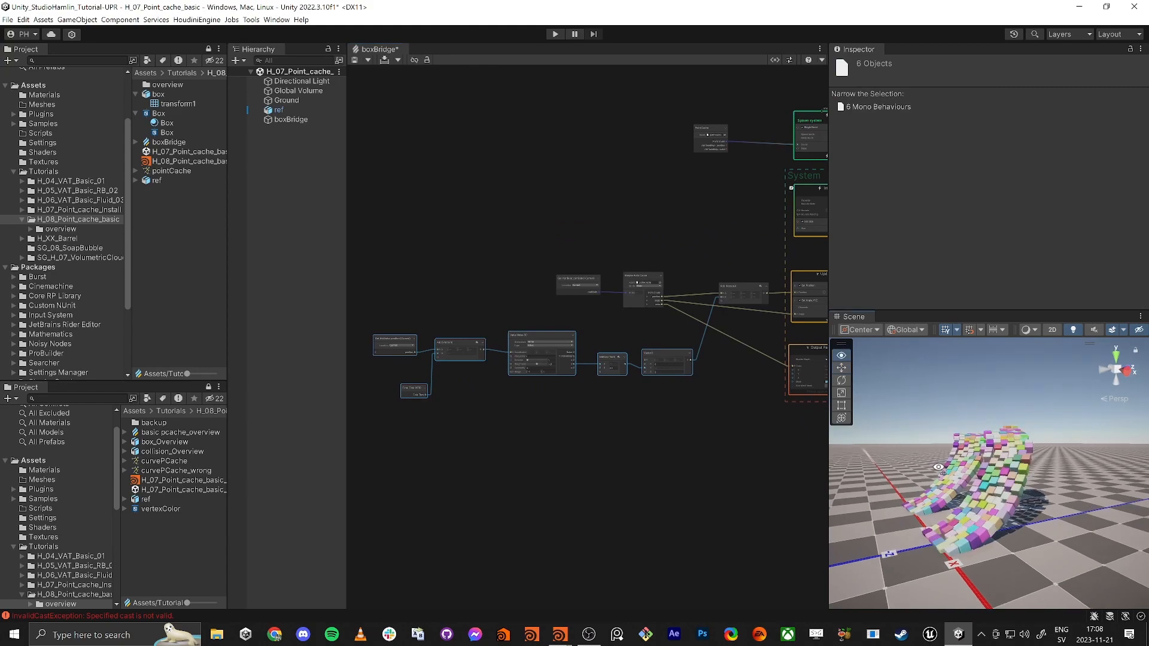
{"action": "key", "text": "ctrl+s"}
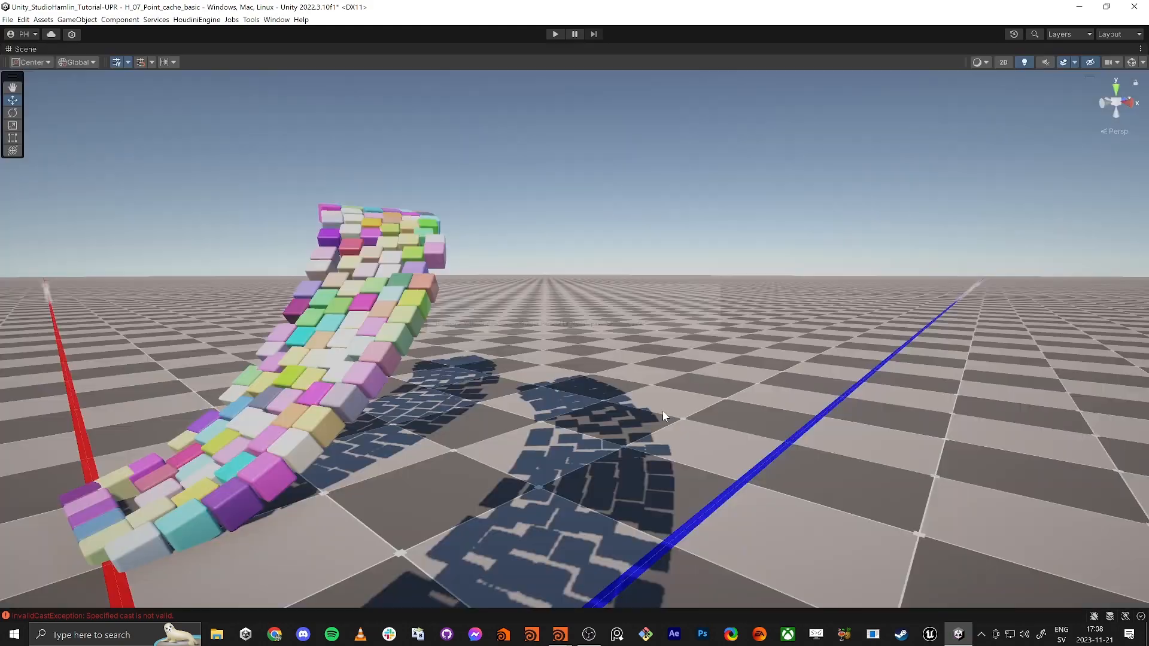
- Examine the noise-animated boxes next to the reference mesh in the enlarged Scene view
{"action": "key", "text": "s"}
{"action": "right_click_drag", "start_coordinate": [548, 386], "coordinate": [595, 486]}
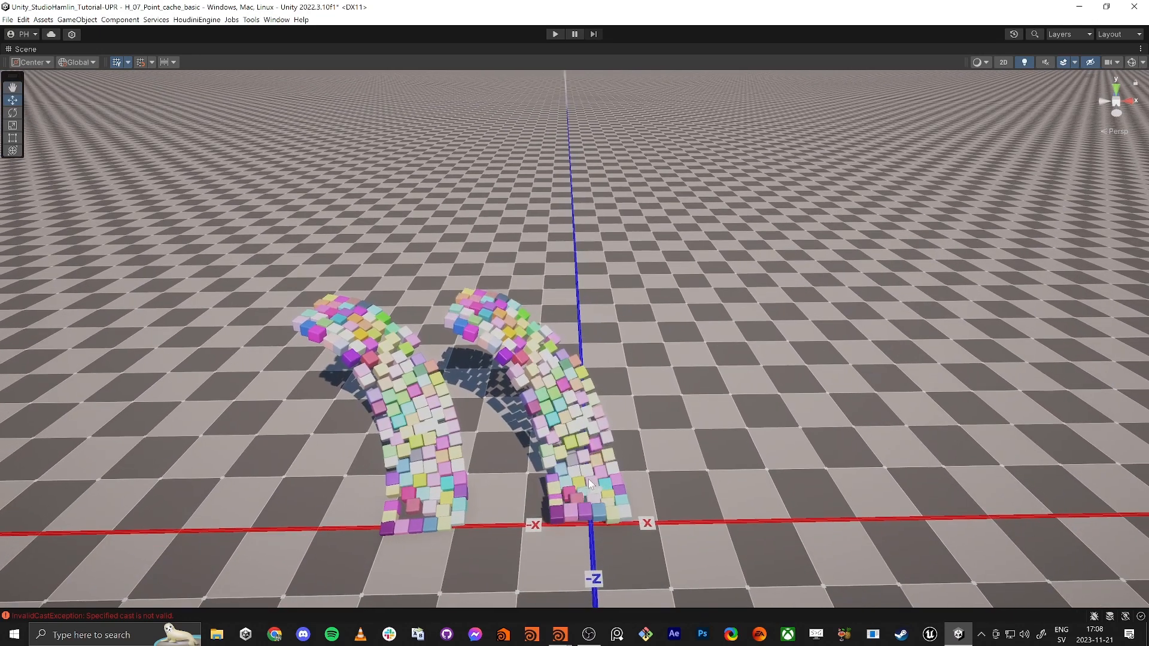
{"action": "left_click_drag", "start_coordinate": [588, 479], "coordinate": [502, 484], "text": "alt"}
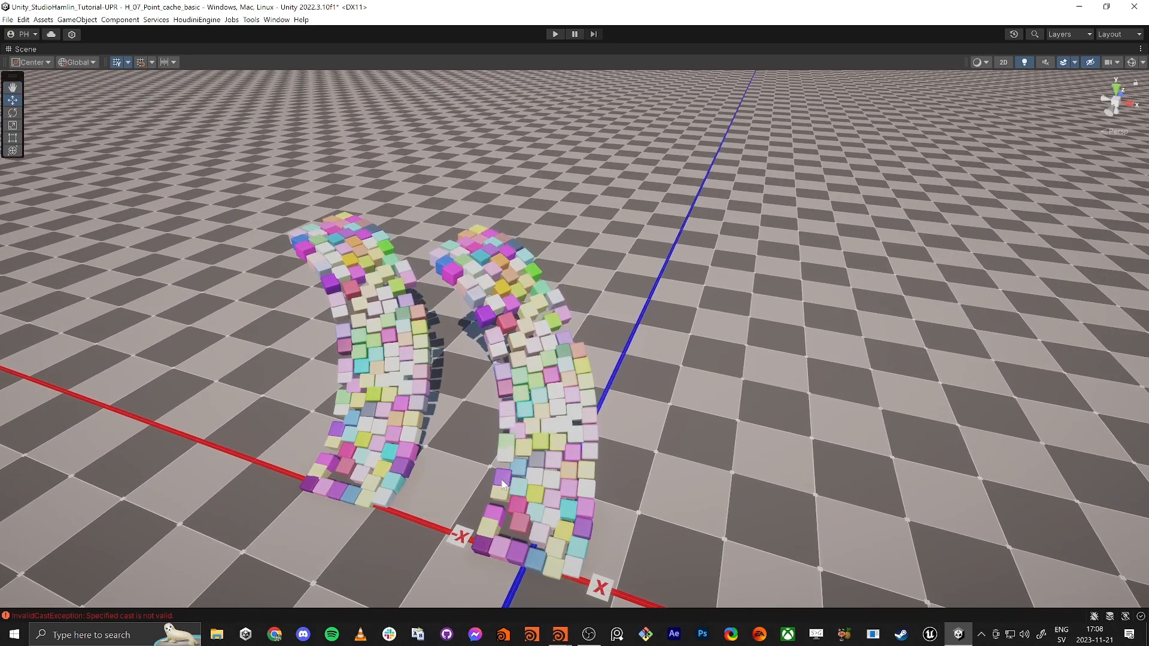
- Switch to Houdini and delete the network box holding object_merge2 and its copy-to-points node
{"action": "key", "text": "alt+Tab"}
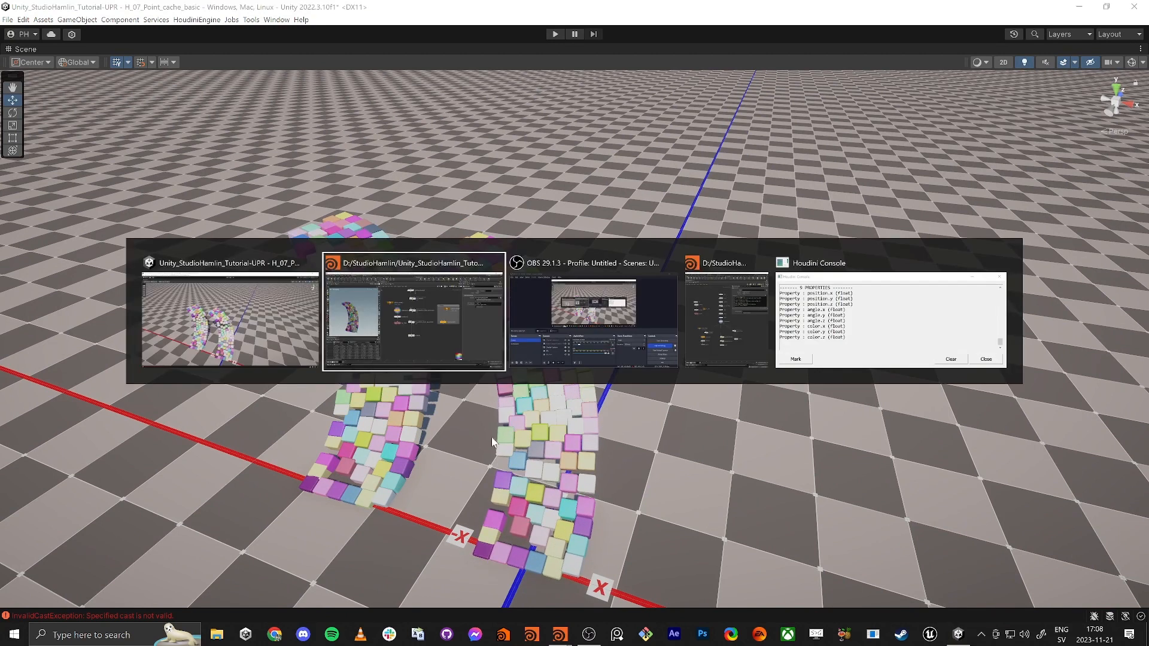
{"action": "scroll", "coordinate": [549, 363], "scroll_direction": "down", "scroll_amount": 3}
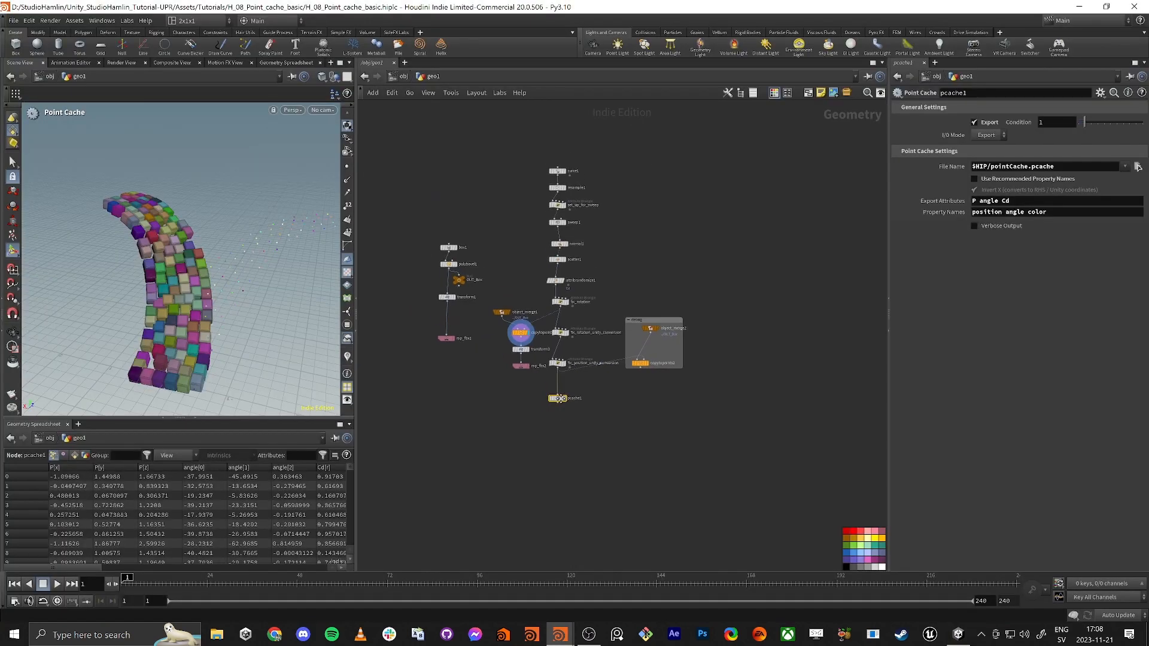
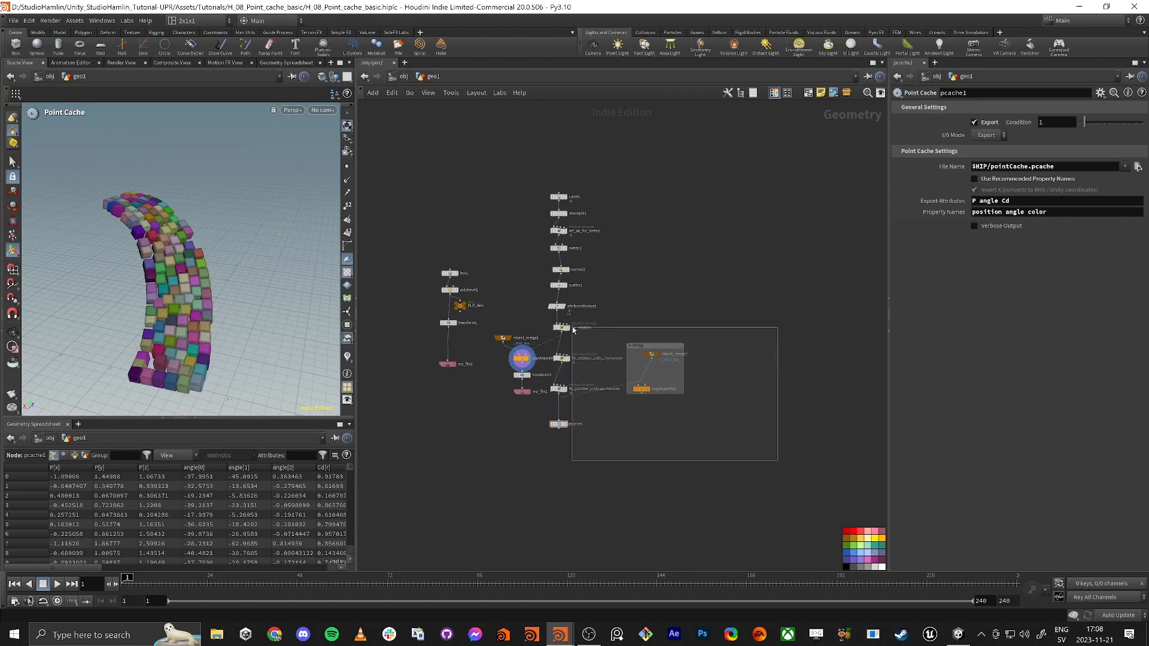
{"action": "left_click_drag", "start_coordinate": [552, 273], "coordinate": [557, 193]}
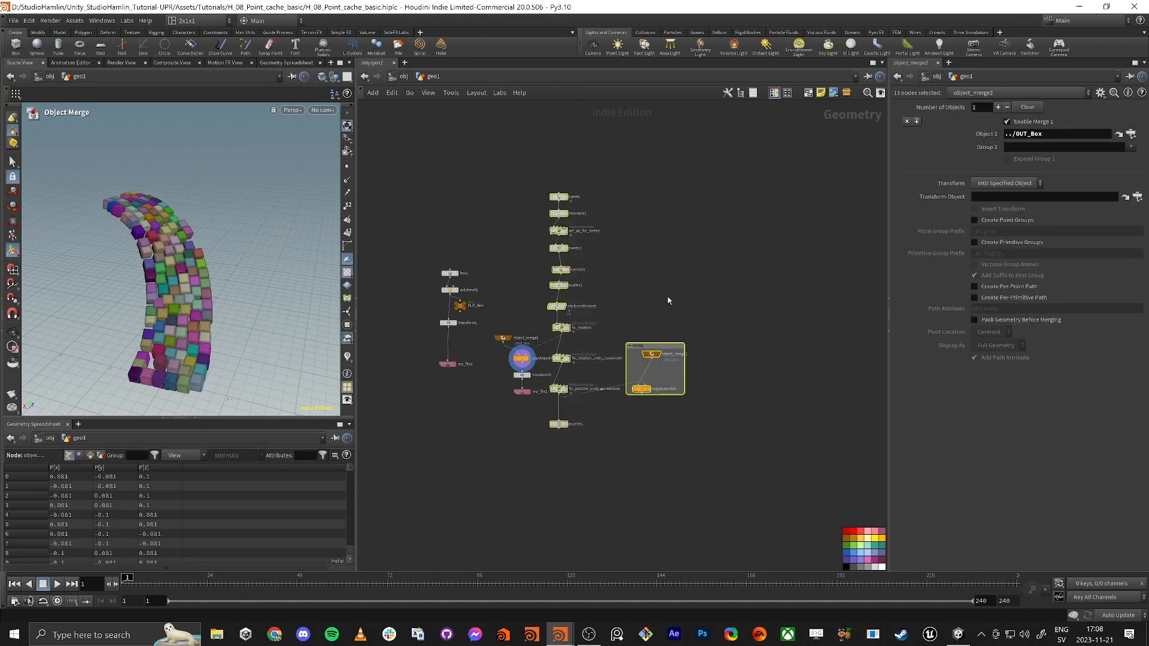
{"action": "left_click_drag", "start_coordinate": [707, 435], "coordinate": [708, 437]}
{"action": "key", "text": "Delete"}
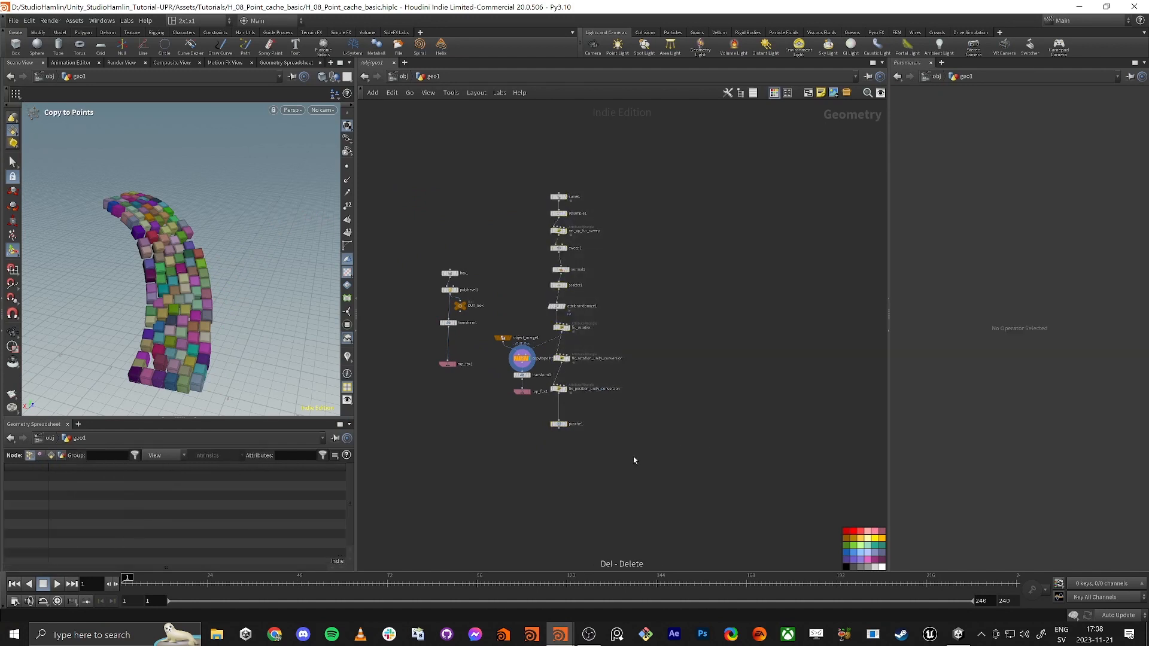
- Duplicate the node chain from curve1 to pcache1 beside the original and select the duplicate's curve node
{"action": "left_click_drag", "start_coordinate": [650, 459], "coordinate": [723, 209]}
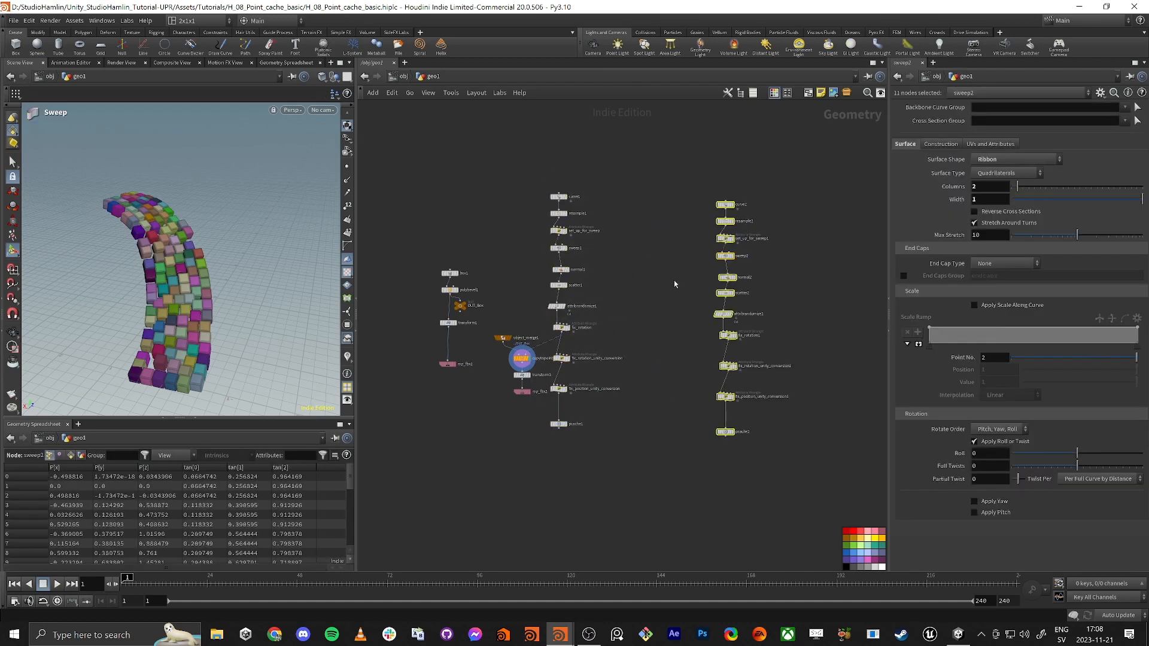
{"action": "scroll", "coordinate": [655, 295], "scroll_direction": "up", "scroll_amount": 5}
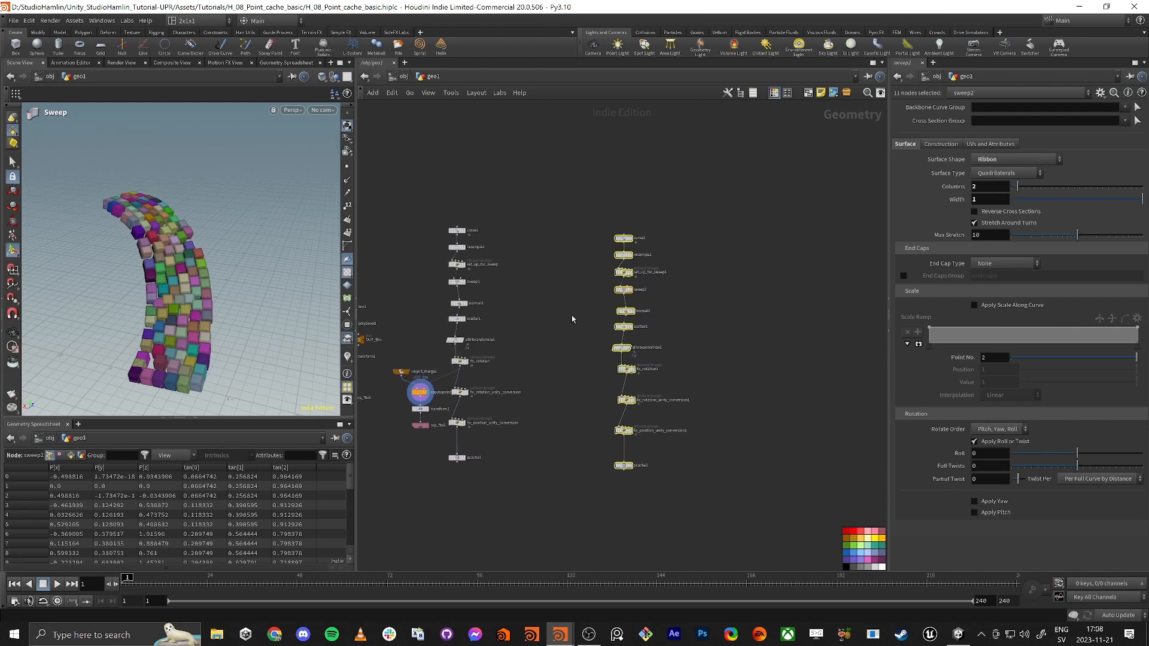
{"action": "left_click", "coordinate": [588, 247]}
{"action": "left_click_drag", "start_coordinate": [587, 248], "coordinate": [602, 236]}
{"action": "middle_click_drag", "start_coordinate": [479, 382], "coordinate": [482, 298]}
{"action": "scroll", "coordinate": [482, 297], "scroll_direction": "down", "scroll_amount": 2}
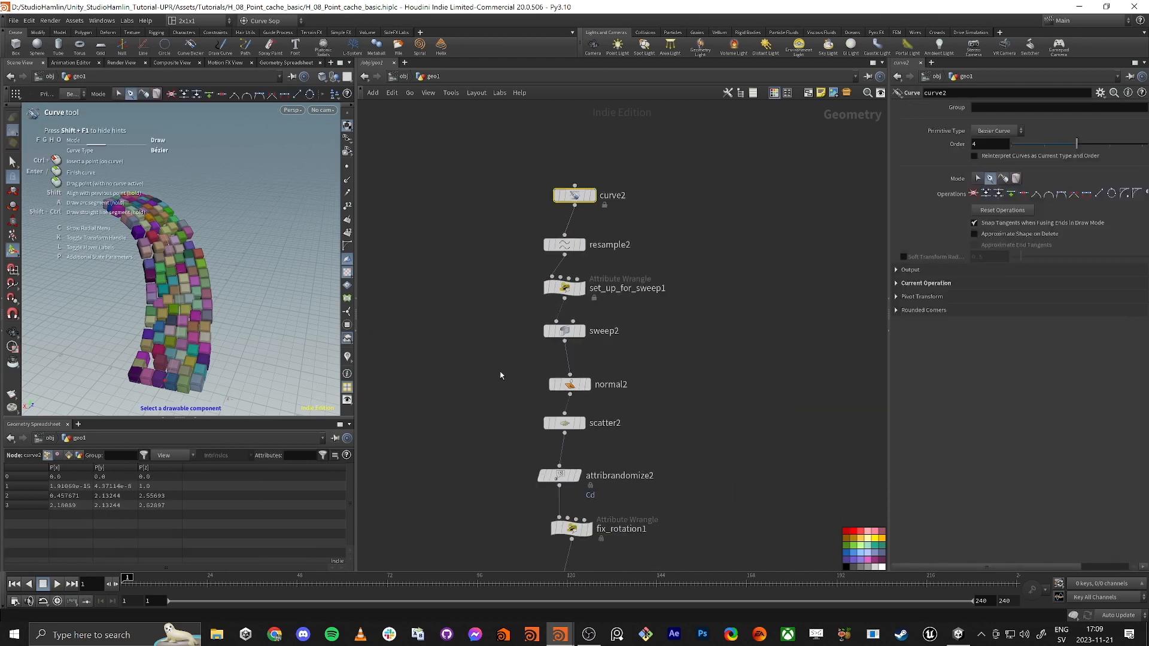
- Replace scatter2 in the duplicated chain with a reference copy of scatter1
{"action": "left_click", "coordinate": [562, 424]}
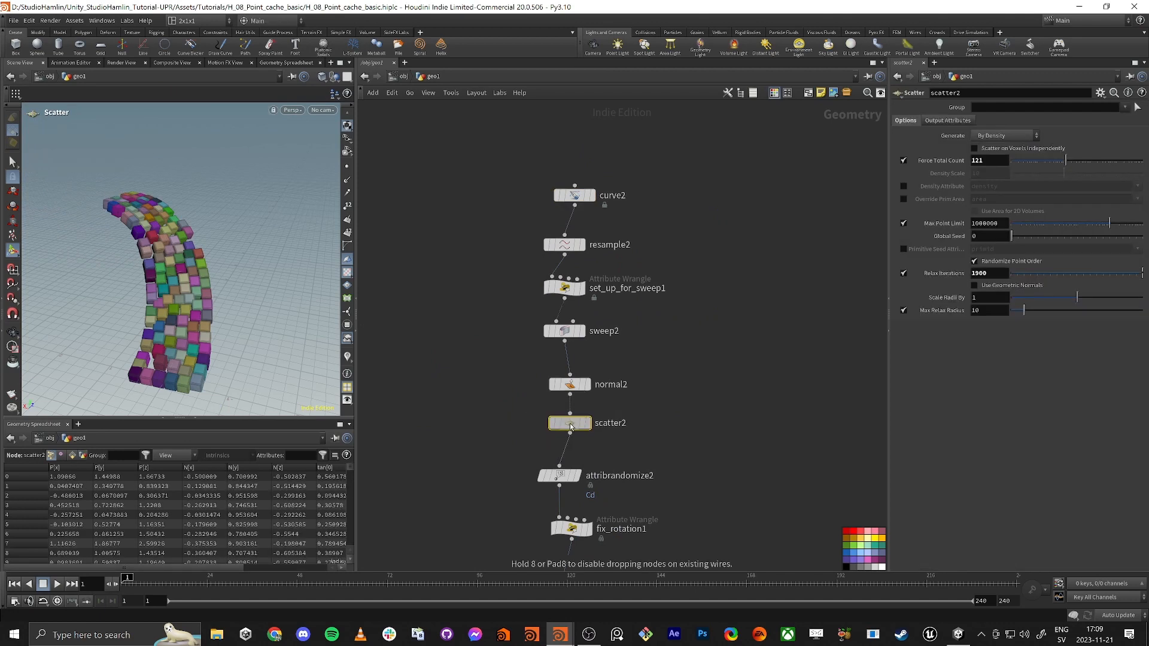
{"action": "key", "text": "h"}
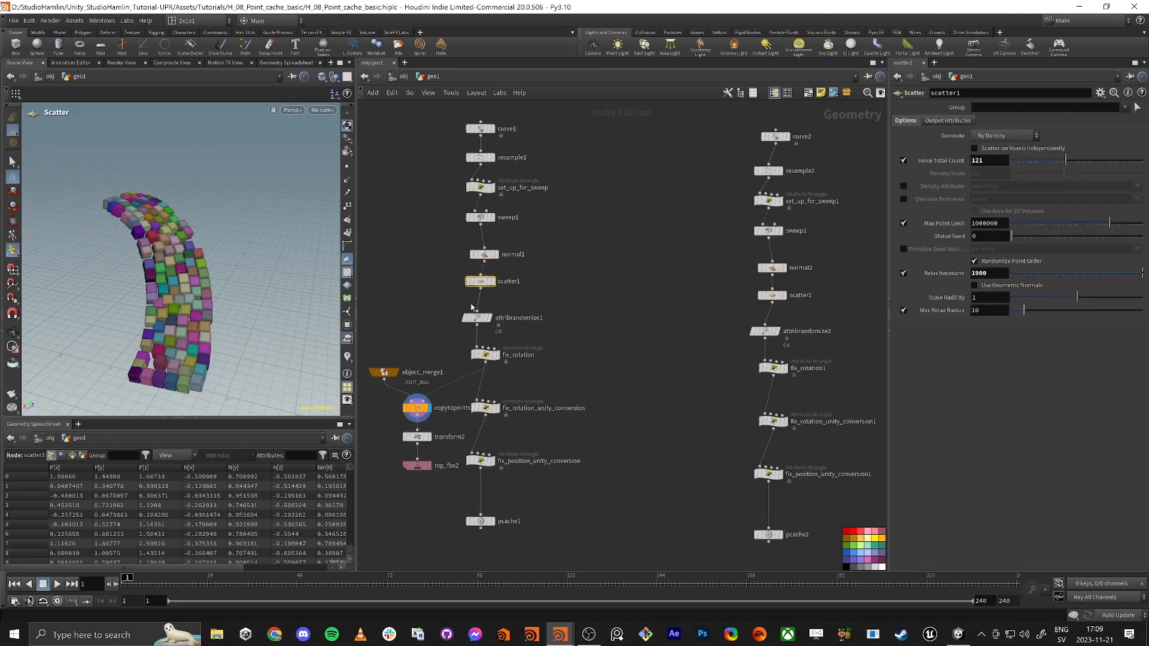
{"action": "right_click", "coordinate": [479, 283]}
{"action": "mouse_move", "coordinate": [492, 300]}
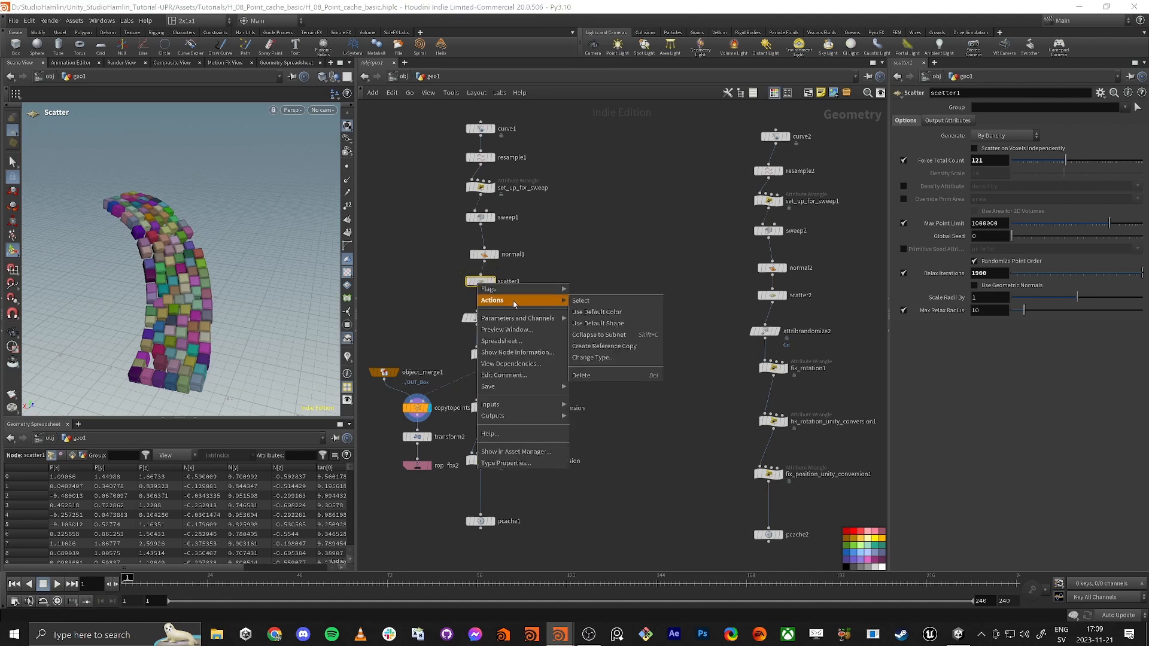
{"action": "left_click", "coordinate": [616, 347]}
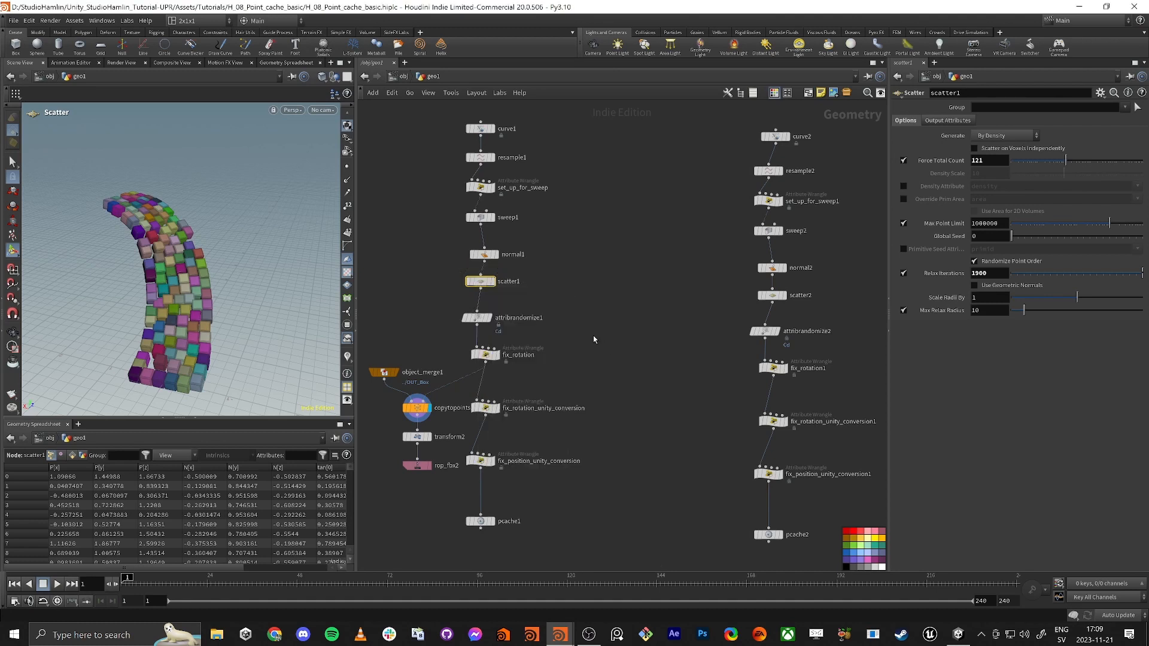
{"action": "left_click_drag", "start_coordinate": [572, 310], "coordinate": [802, 285]}
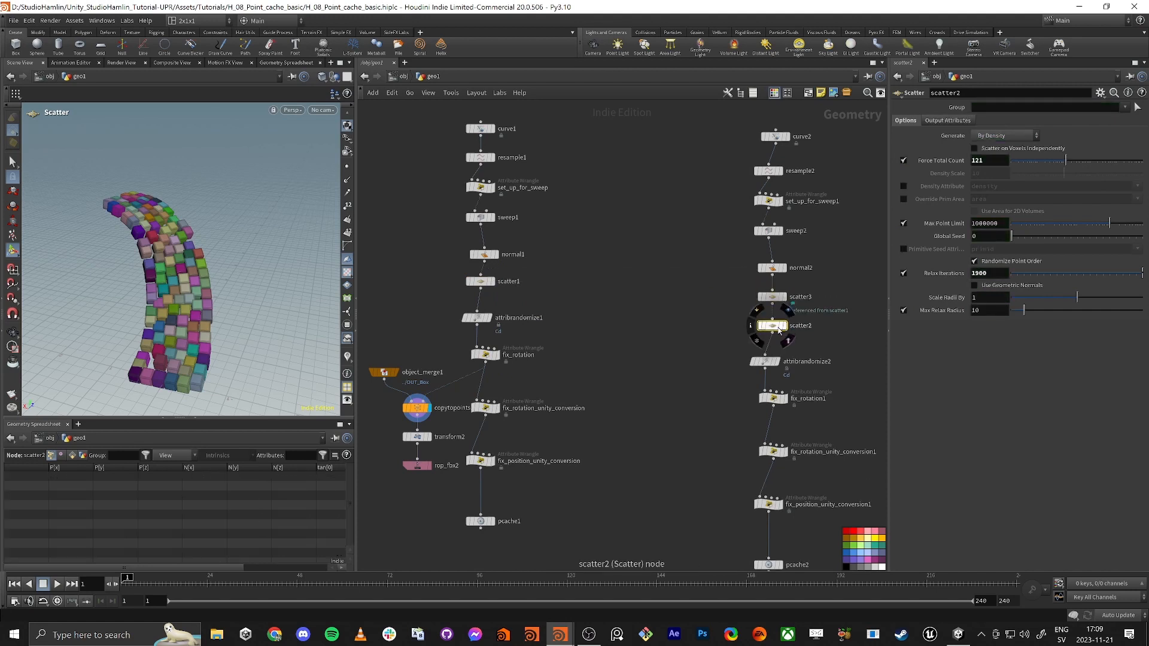
{"action": "left_click", "coordinate": [734, 329]}
{"action": "left_click_drag", "start_coordinate": [773, 299], "coordinate": [773, 309]}
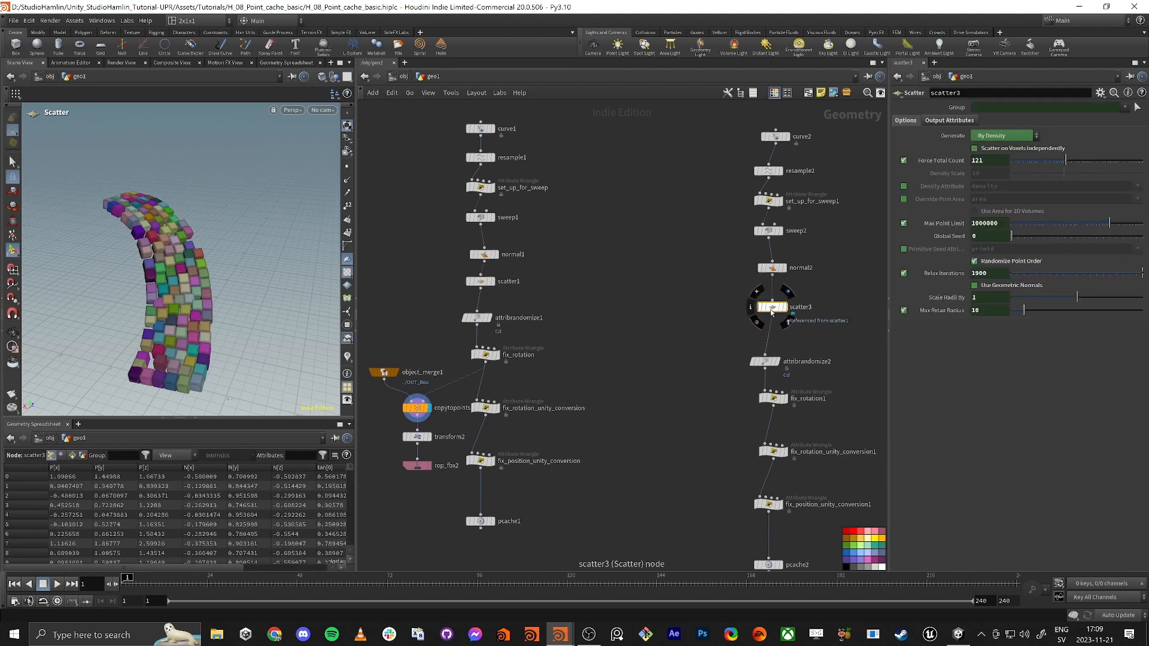
- Color scatter1 and its reference copy pink
{"action": "left_click_drag", "start_coordinate": [482, 281], "coordinate": [483, 286]}
{"action": "left_click", "coordinate": [771, 308], "text": "shift"}
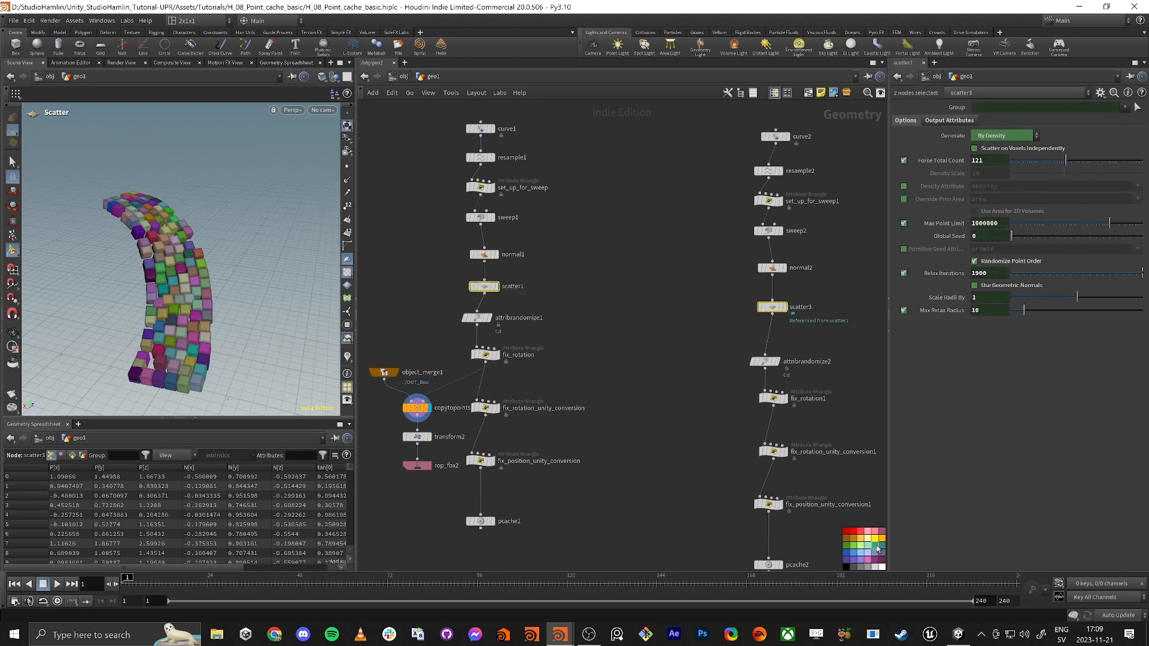
{"action": "left_click", "coordinate": [553, 288]}
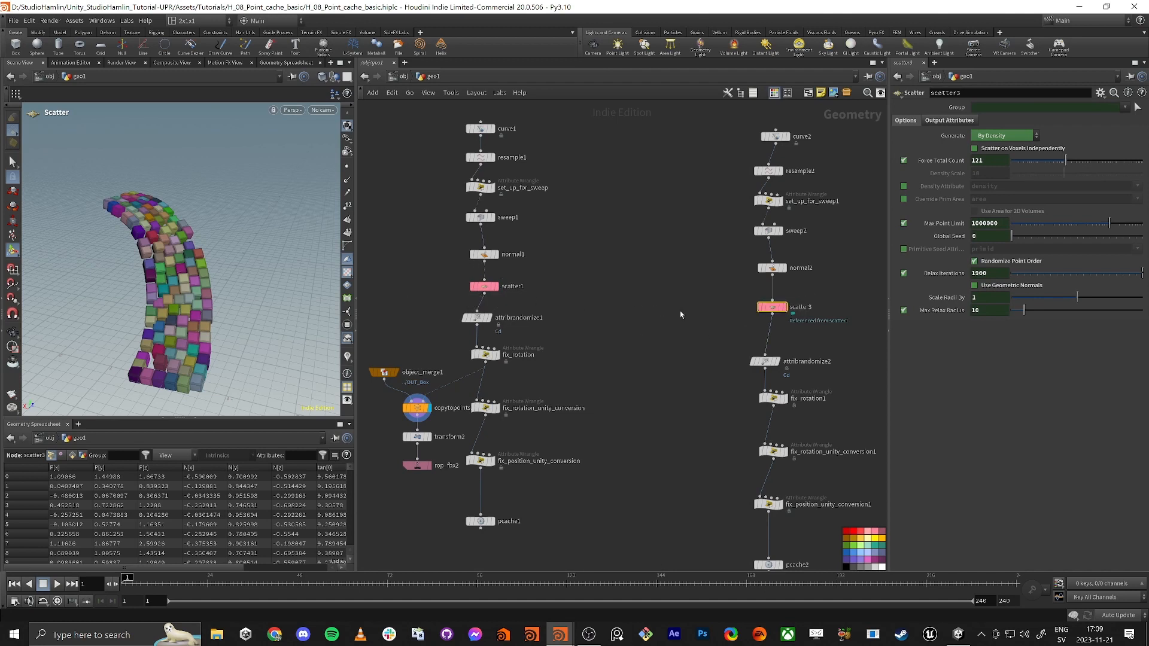
- Set pcache2's output file name to $HIP/pointCache_2.pcache
{"action": "middle_click_drag", "start_coordinate": [681, 315], "coordinate": [617, 167]}
{"action": "left_click_drag", "start_coordinate": [766, 421], "coordinate": [765, 423]}
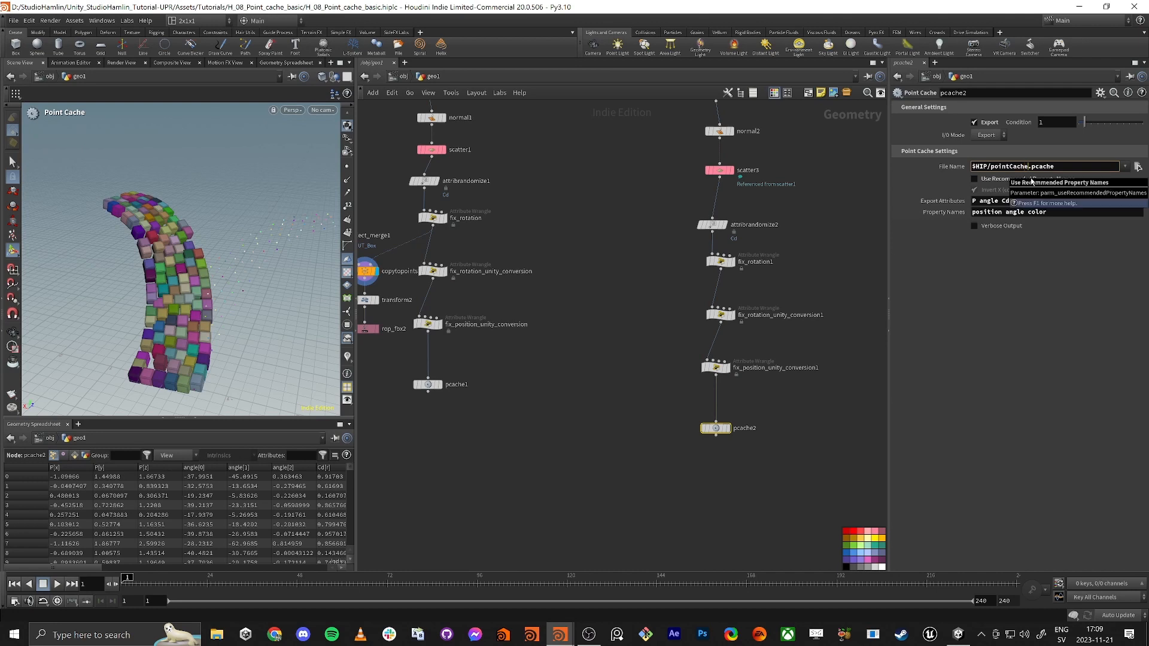
{"action": "type", "text": "_2"}
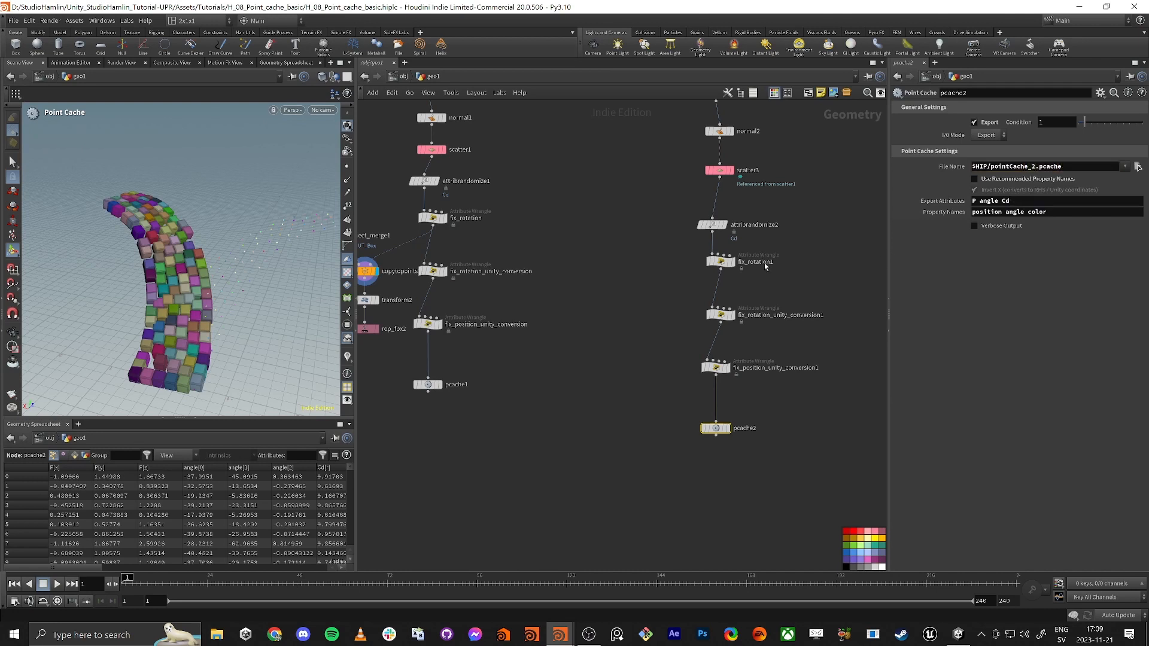
- Reshape curve2 by moving its far end point down and away from the original bridge, undoing the accidental move of its base point
{"action": "middle_click_drag", "start_coordinate": [672, 202], "coordinate": [635, 438]}
{"action": "left_click_drag", "start_coordinate": [692, 246], "coordinate": [692, 245]}
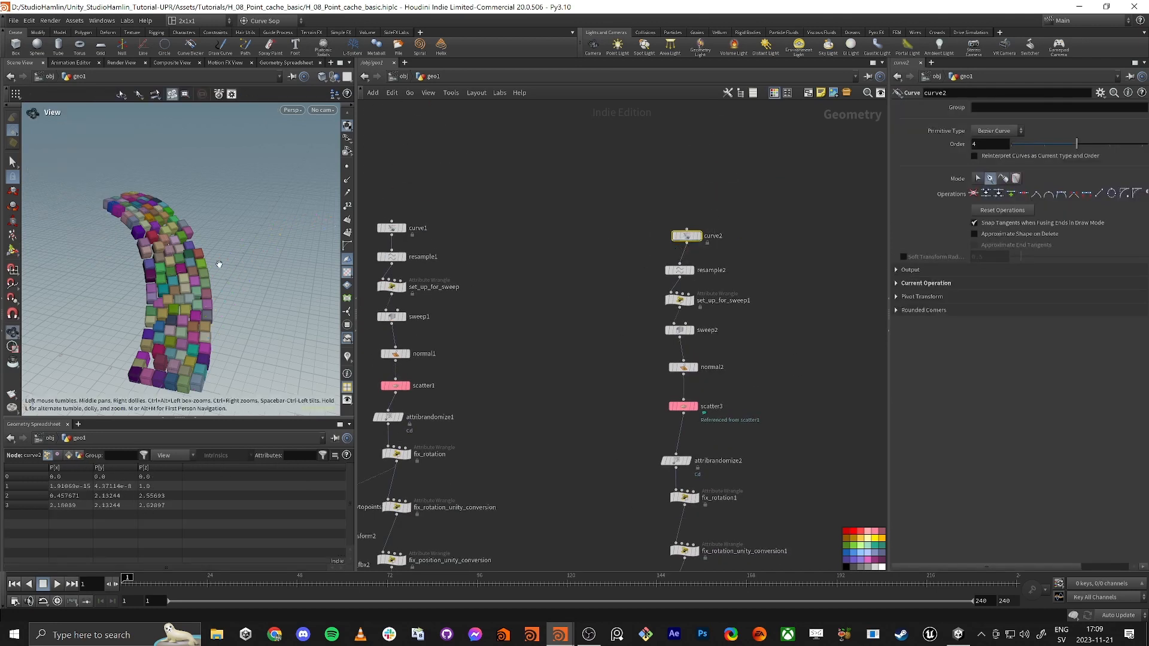
{"action": "scroll", "coordinate": [194, 243], "scroll_direction": "down", "scroll_amount": 3}
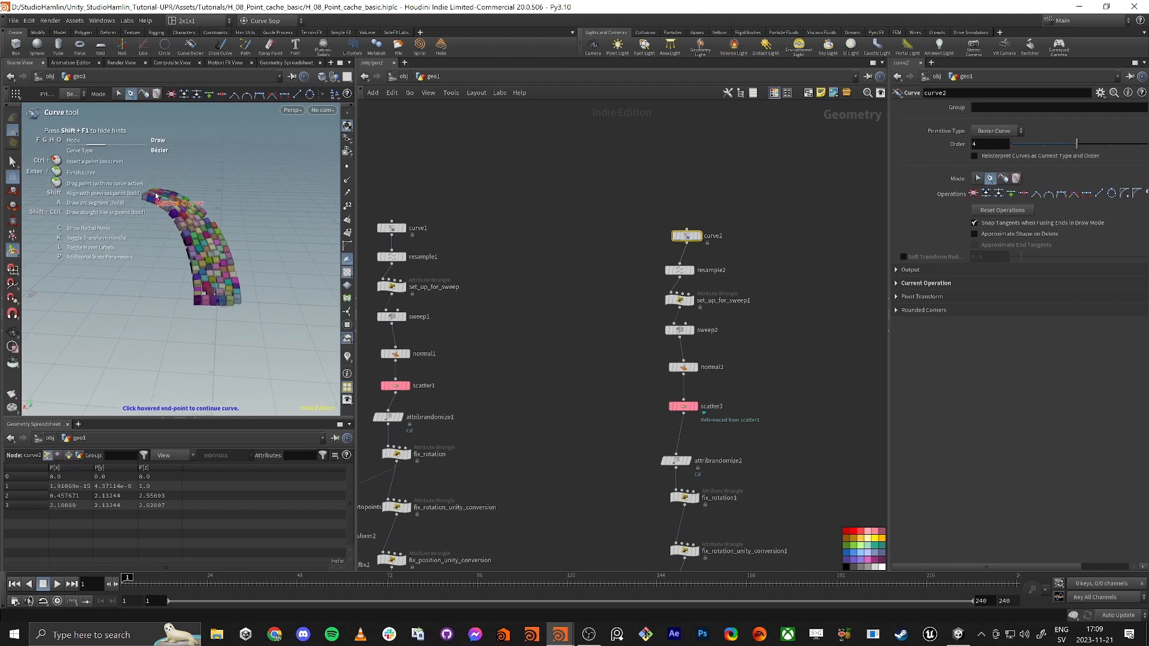
{"action": "left_click_drag", "start_coordinate": [156, 196], "coordinate": [169, 137]}
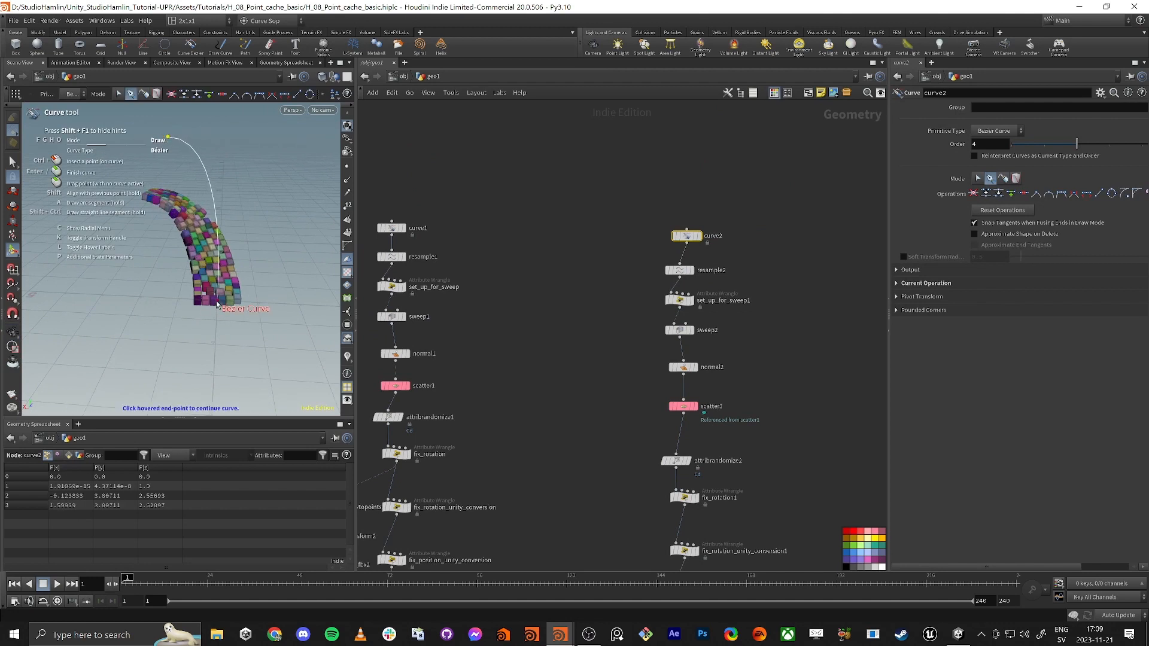
{"action": "left_click_drag", "start_coordinate": [217, 304], "coordinate": [227, 274]}
{"action": "key", "text": "ctrl+z"}
{"action": "left_click_drag", "start_coordinate": [275, 220], "coordinate": [78, 207], "text": "alt"}
{"action": "left_click_drag", "start_coordinate": [177, 177], "coordinate": [235, 313]}
{"action": "middle_click_drag", "start_coordinate": [605, 468], "coordinate": [624, 316]}
{"action": "scroll", "coordinate": [624, 315], "scroll_direction": "up", "scroll_amount": 1}
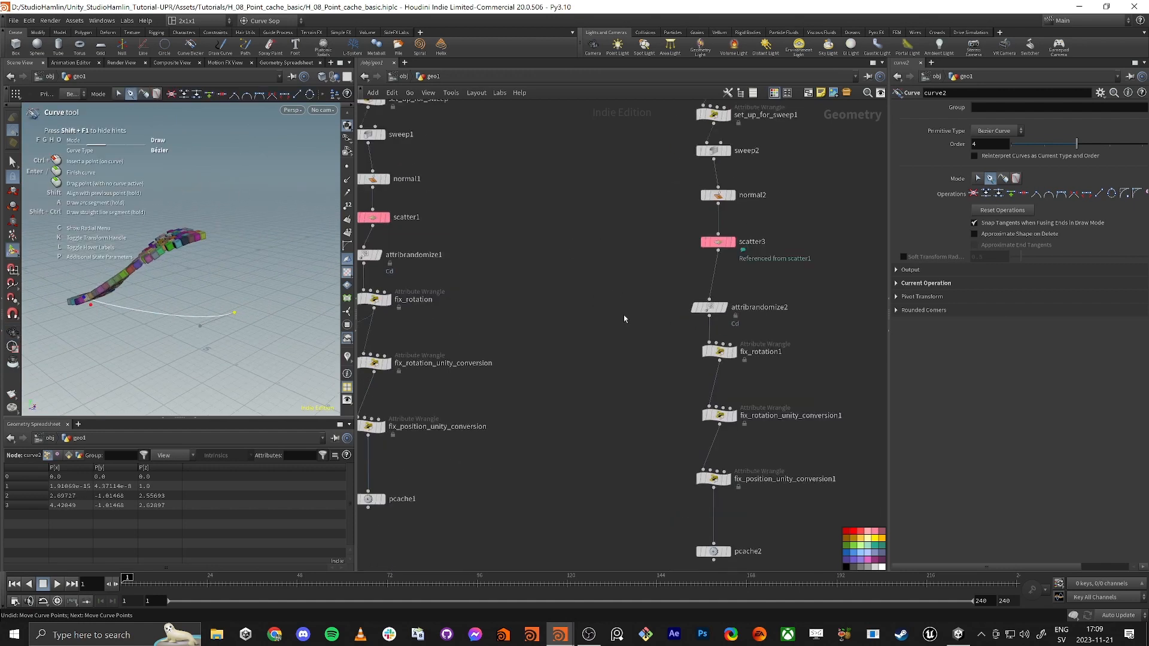
{"action": "scroll", "coordinate": [613, 349], "scroll_direction": "down", "scroll_amount": 2}
{"action": "scroll", "coordinate": [677, 399], "scroll_direction": "up", "scroll_amount": 2}
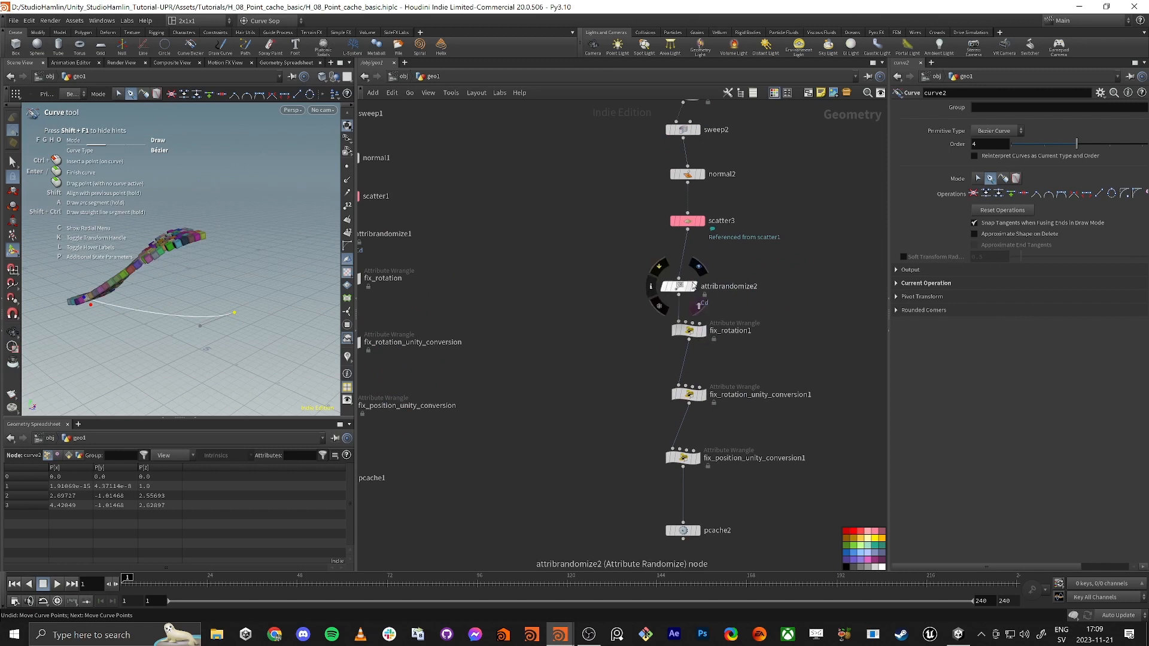
- Display the points of attribrandomize2 and raise curve2's two outer points to a height of about 0.33
{"action": "left_click", "coordinate": [696, 291]}
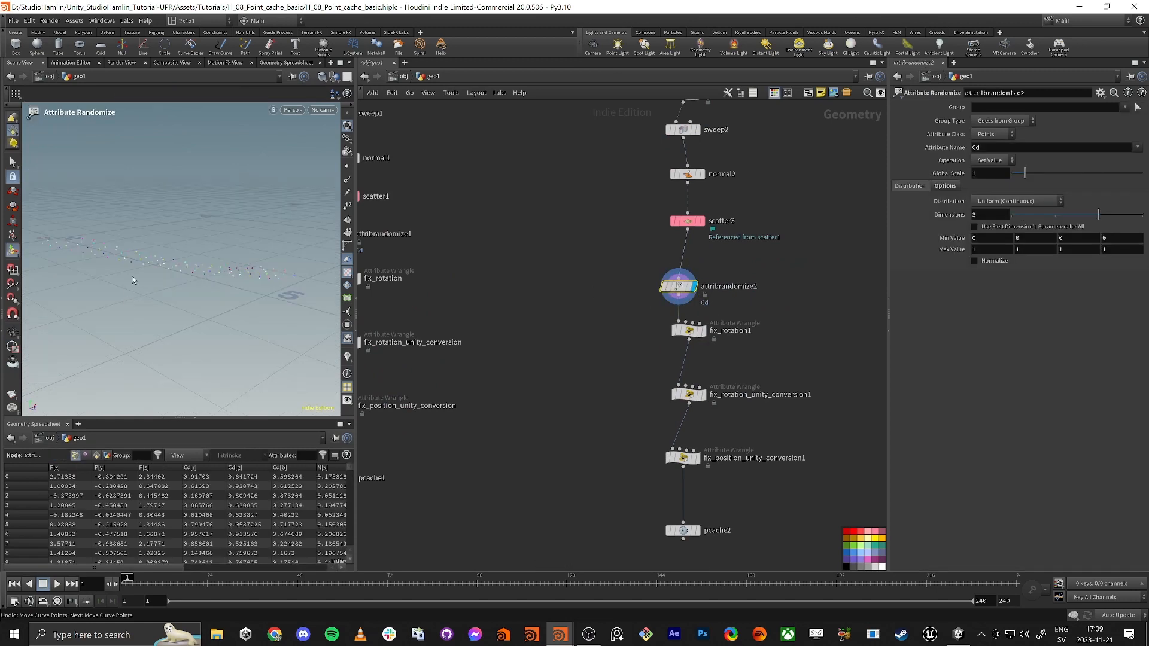
{"action": "middle_click_drag", "start_coordinate": [545, 238], "coordinate": [552, 372]}
{"action": "left_click_drag", "start_coordinate": [621, 134], "coordinate": [718, 170]}
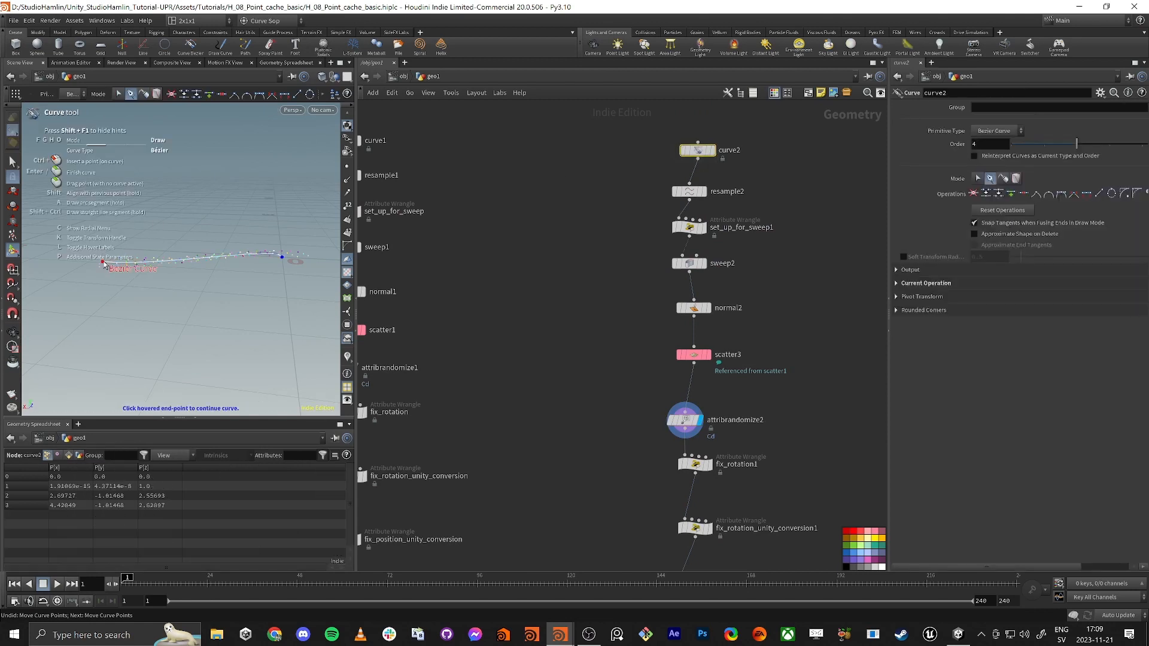
{"action": "left_click_drag", "start_coordinate": [106, 215], "coordinate": [111, 213]}
{"action": "left_click_drag", "start_coordinate": [176, 229], "coordinate": [216, 247], "text": "alt"}
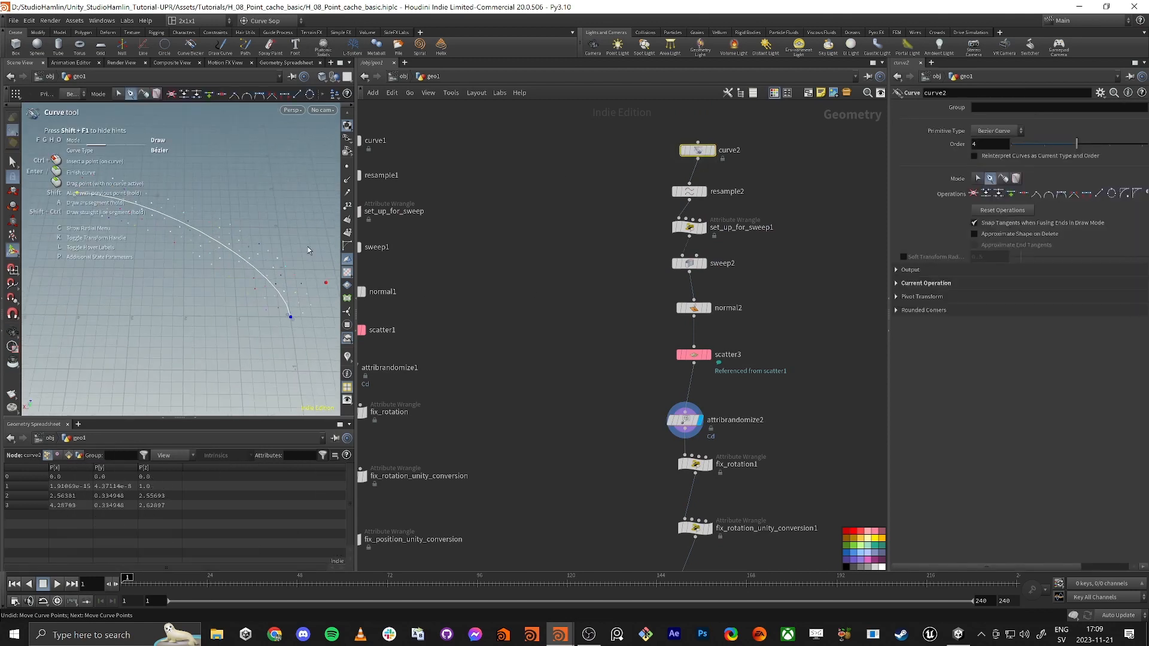
- Show the copytopoints1 bridge as a template and move curve2's far end point to about X -0.55, Z 5.05
{"action": "middle_click_drag", "start_coordinate": [467, 341], "coordinate": [572, 285]}
{"action": "left_click", "coordinate": [386, 425]}
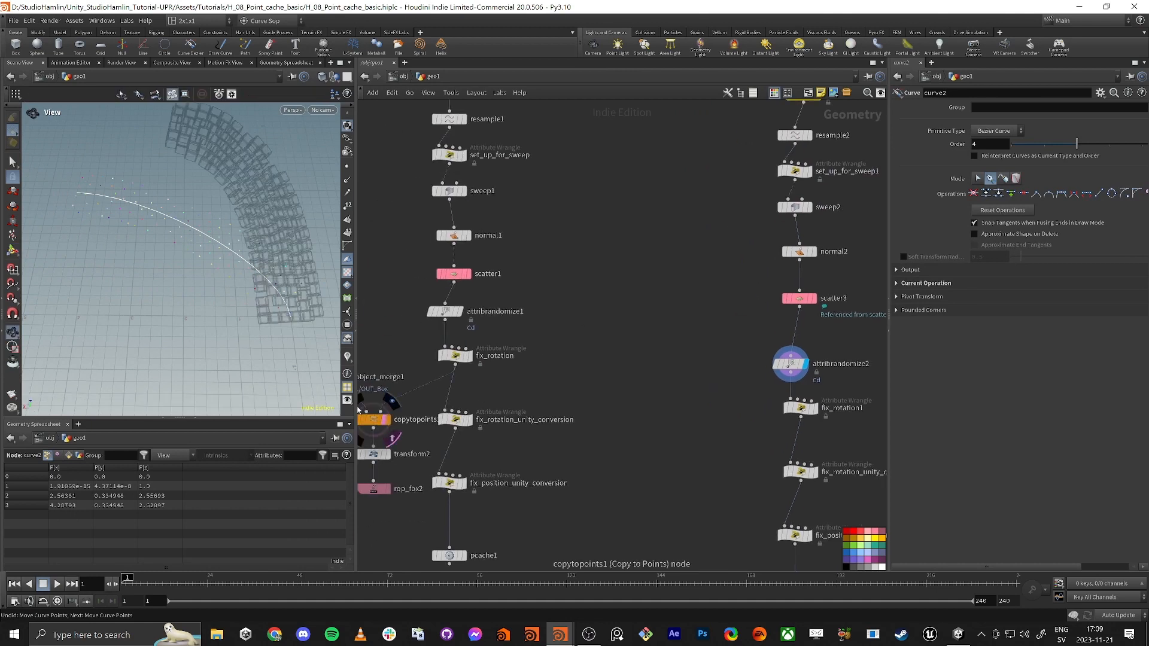
{"action": "left_click_drag", "start_coordinate": [144, 226], "coordinate": [198, 191], "text": "alt"}
{"action": "middle_click_drag", "start_coordinate": [691, 229], "coordinate": [630, 427]}
{"action": "middle_click_drag", "start_coordinate": [207, 203], "coordinate": [228, 198], "text": "alt"}
{"action": "right_click_drag", "start_coordinate": [228, 198], "coordinate": [161, 208], "text": "alt"}
{"action": "left_click_drag", "start_coordinate": [160, 207], "coordinate": [159, 239], "text": "alt"}
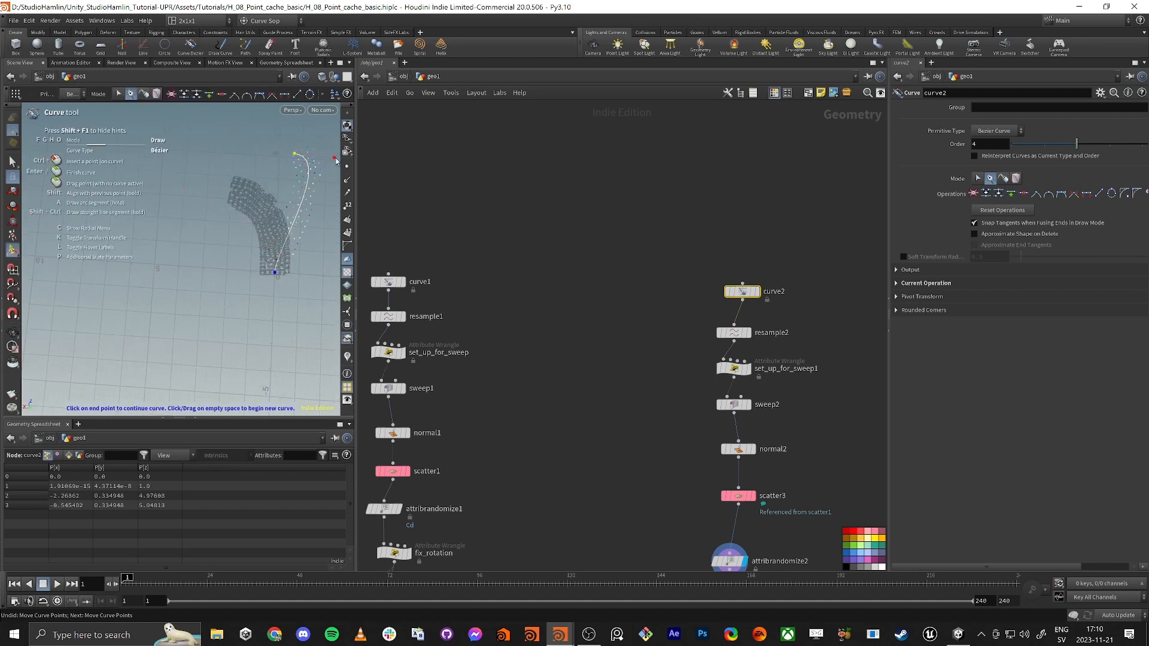
- Adjust curve2's bend in Edit mode by moving its end Bezier handle to about X 0.737, Y 0.335, Z 4.085
{"action": "key", "text": "f"}
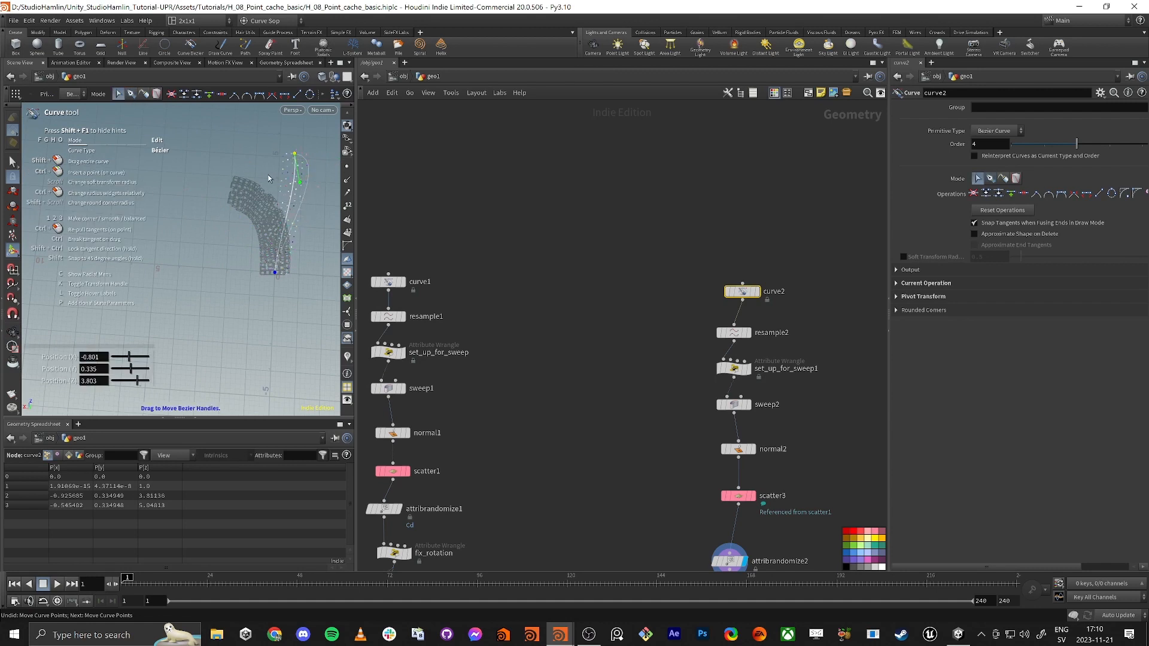
{"action": "left_click_drag", "start_coordinate": [268, 178], "coordinate": [266, 178]}
{"action": "left_click_drag", "start_coordinate": [274, 225], "coordinate": [236, 174], "text": "alt"}
{"action": "scroll", "coordinate": [569, 397], "scroll_direction": "down", "scroll_amount": 3}
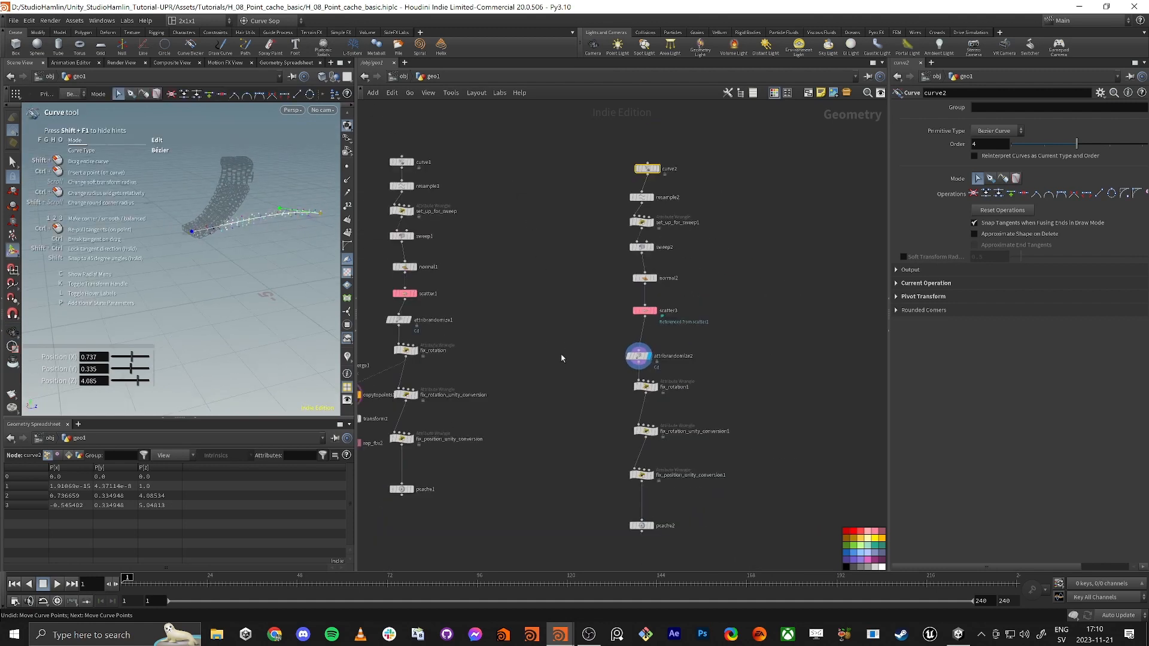
{"action": "scroll", "coordinate": [611, 276], "scroll_direction": "down", "scroll_amount": 2}
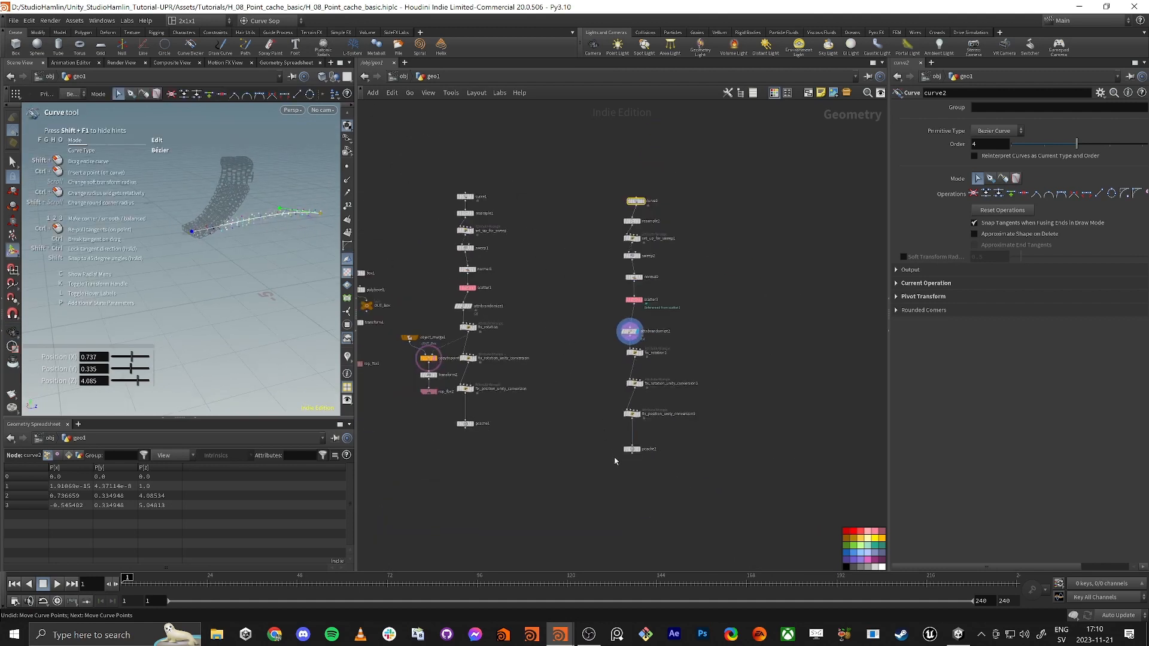
- Export pointCache_2.pcache from pcache2 and switch to Unity with the boxBridge graph in view
{"action": "left_click_drag", "start_coordinate": [661, 461], "coordinate": [683, 444]}
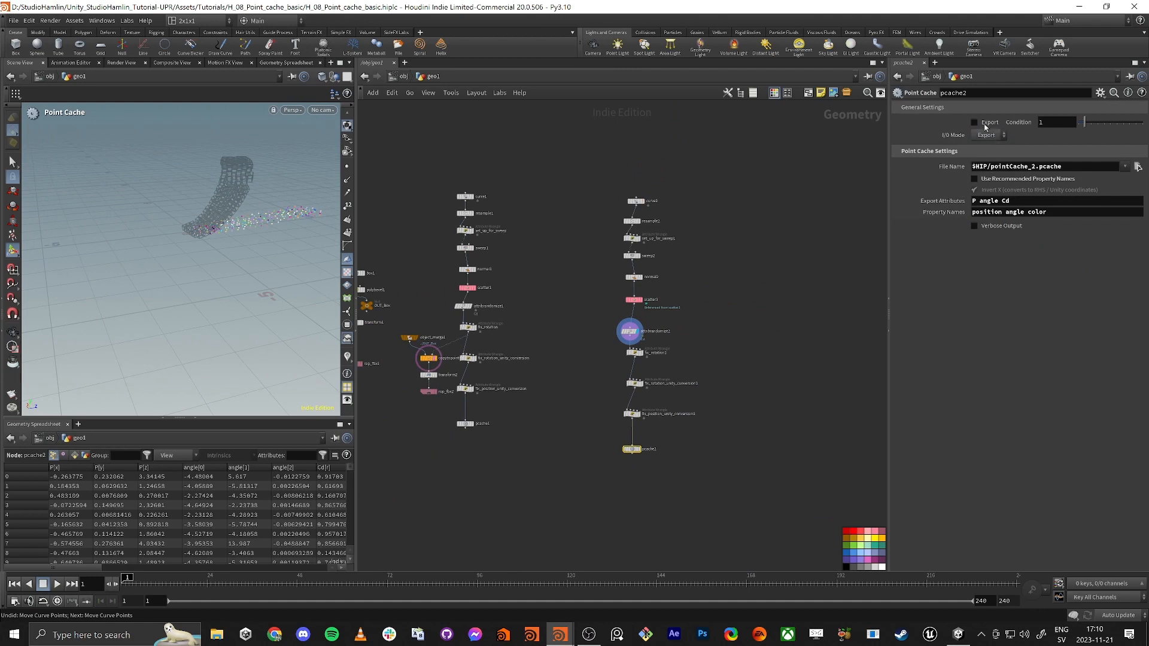
{"action": "key", "text": "alt+Tab"}
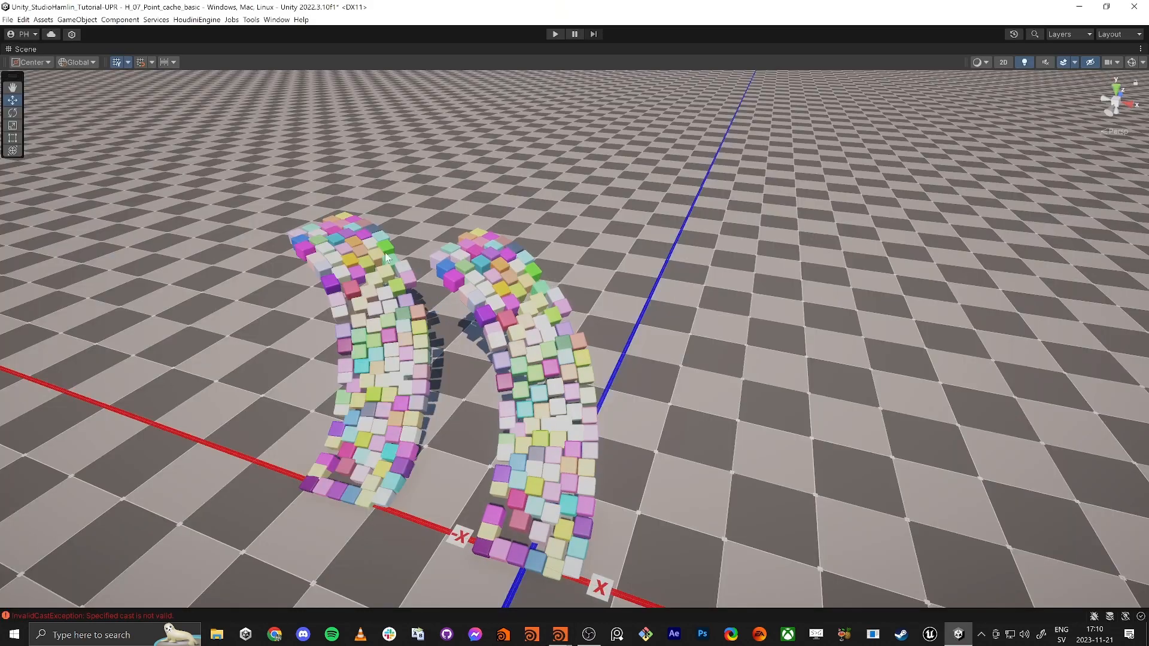
{"action": "key", "text": "shift+space"}
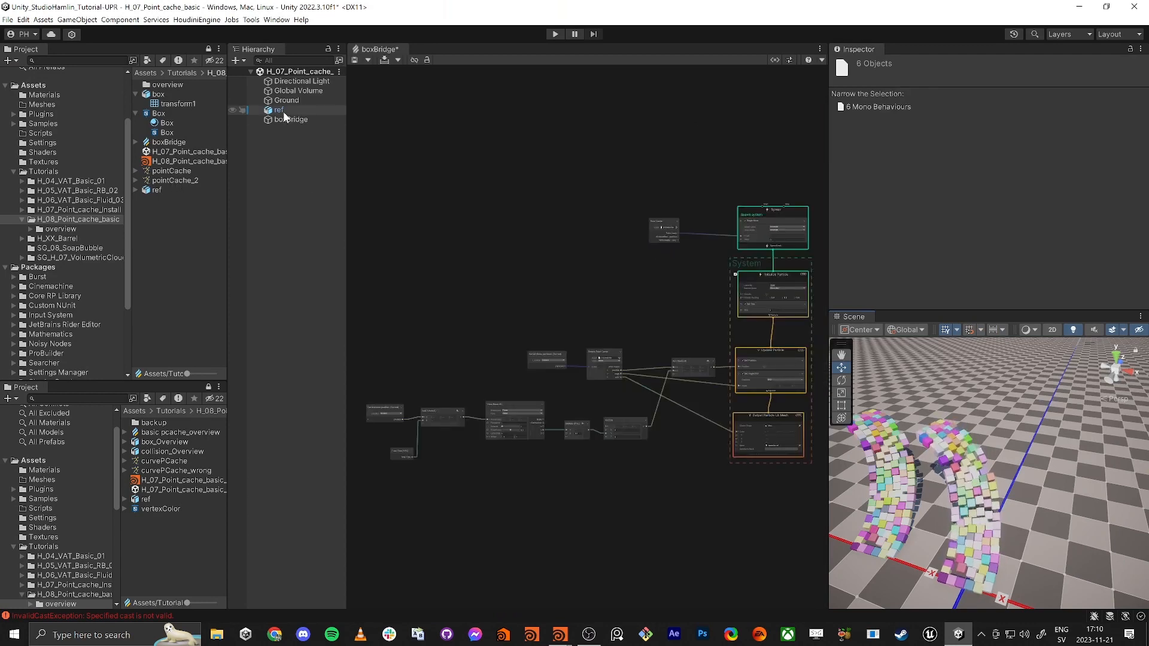
- Connect Sample Point Cache's Point Count to the Spawn count and delete the separate Point Cache node
{"action": "scroll", "coordinate": [580, 313], "scroll_direction": "up", "scroll_amount": 5}
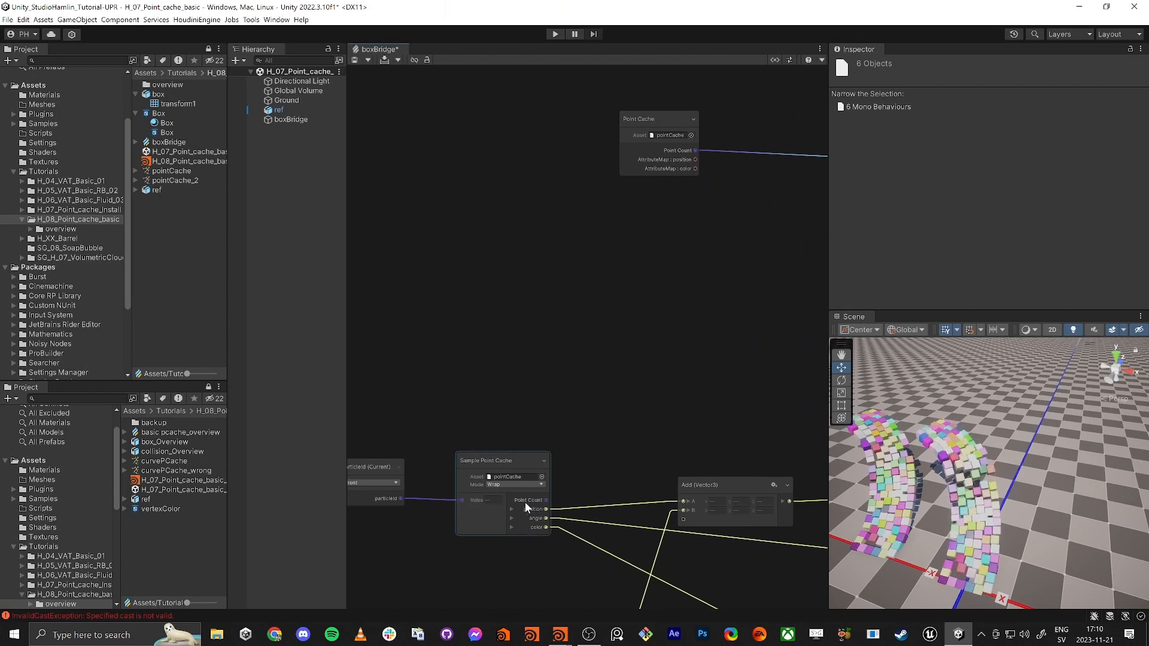
{"action": "scroll", "coordinate": [554, 459], "scroll_direction": "down", "scroll_amount": 1}
{"action": "left_click_drag", "start_coordinate": [525, 486], "coordinate": [757, 187]}
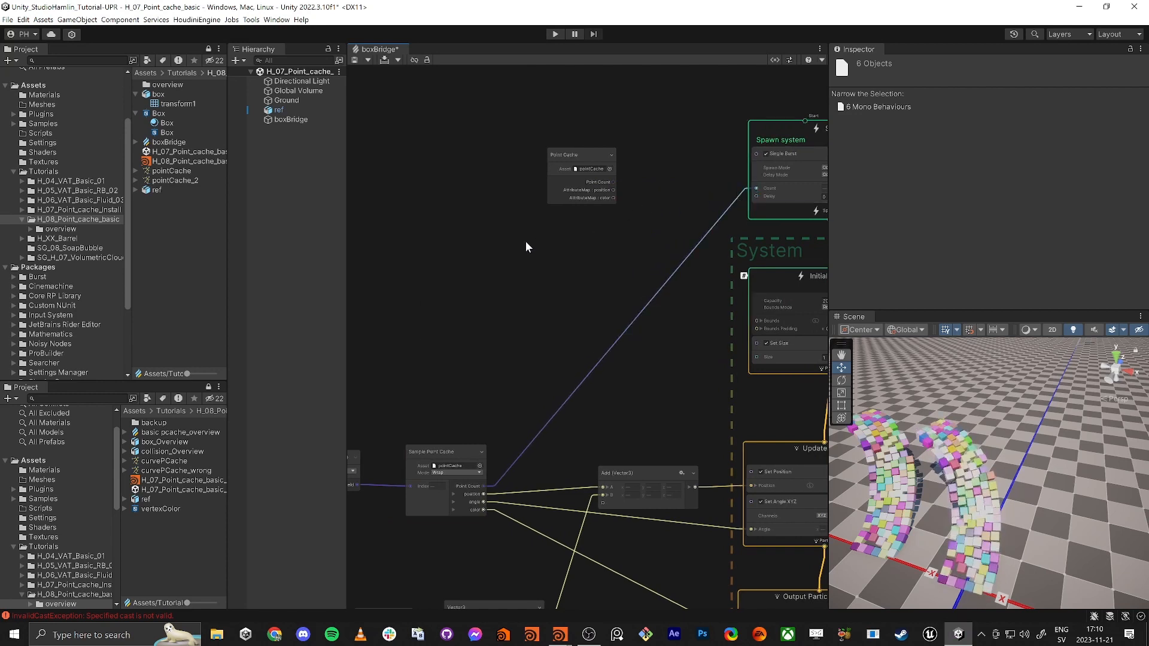
{"action": "left_click", "coordinate": [590, 155]}
{"action": "key", "text": "Delete"}
{"action": "left_click_drag", "start_coordinate": [431, 451], "coordinate": [428, 419]}
- Preview pointCache_2 in the Sample Point Cache node and set its asset back to pointCache
{"action": "middle_click_drag", "start_coordinate": [441, 313], "coordinate": [540, 218]}
{"action": "left_click_drag", "start_coordinate": [174, 181], "coordinate": [547, 338]}
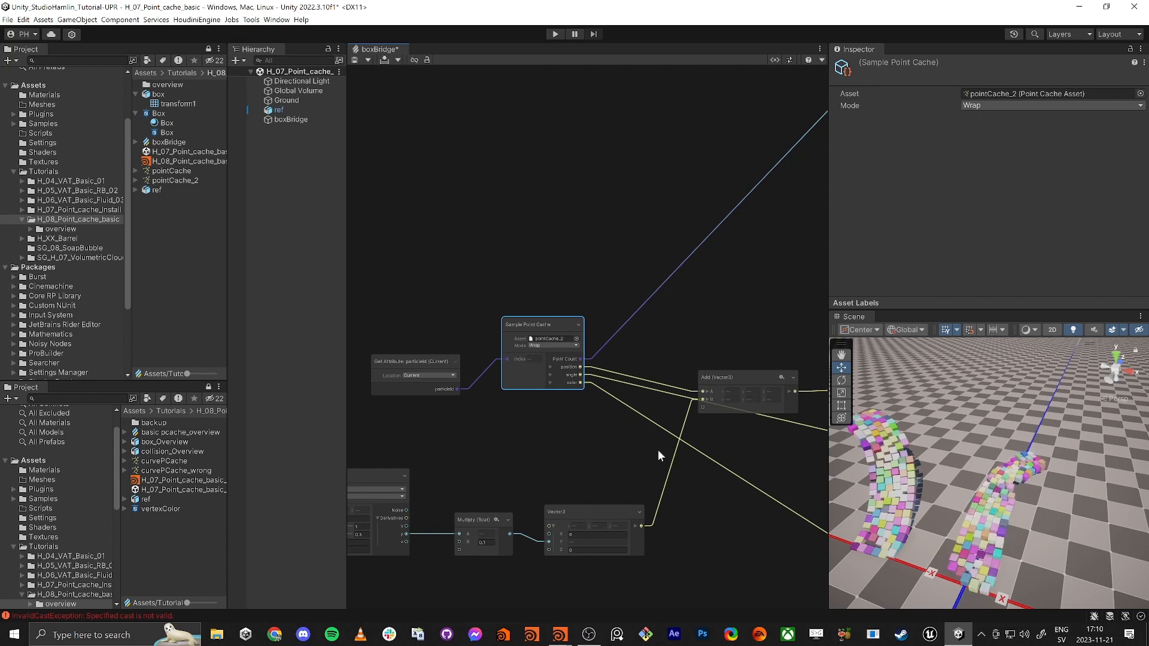
{"action": "left_click_drag", "start_coordinate": [155, 170], "coordinate": [549, 336]}
- Shift the Add (Vector3) node slightly closer to the Update Particle context
{"action": "middle_click_drag", "start_coordinate": [409, 270], "coordinate": [513, 231]}
{"action": "scroll", "coordinate": [512, 231], "scroll_direction": "down", "scroll_amount": 2}
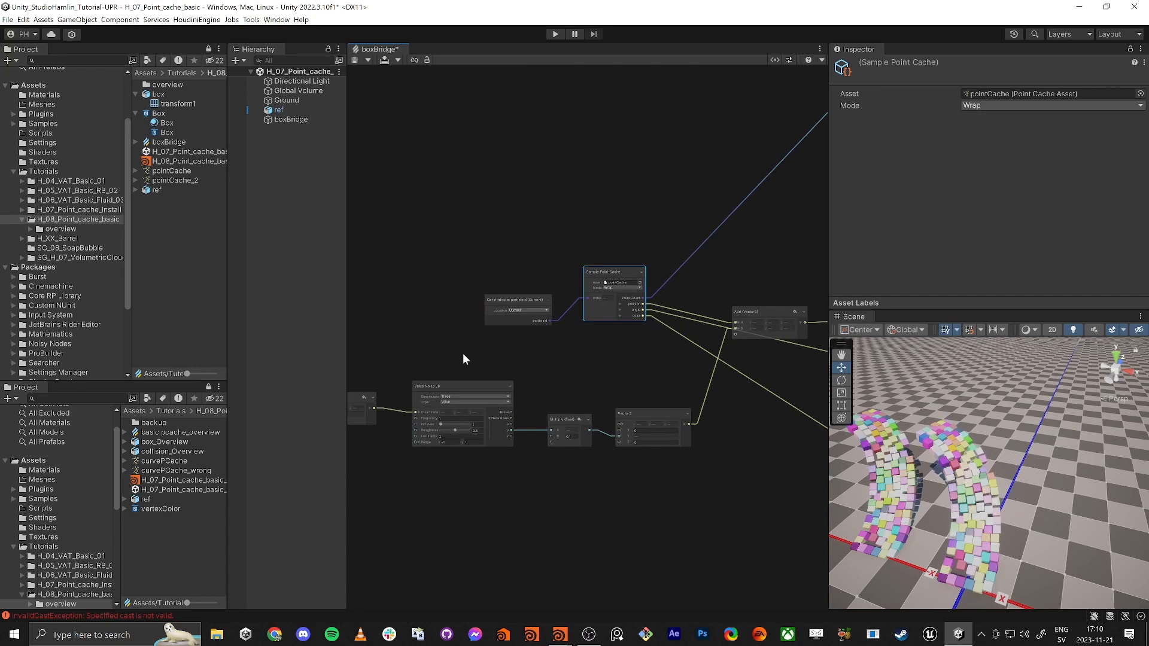
{"action": "middle_click_drag", "start_coordinate": [379, 370], "coordinate": [499, 278]}
{"action": "scroll", "coordinate": [499, 279], "scroll_direction": "down", "scroll_amount": 2}
{"action": "middle_click_drag", "start_coordinate": [706, 292], "coordinate": [597, 285]}
{"action": "left_click_drag", "start_coordinate": [688, 223], "coordinate": [699, 221]}
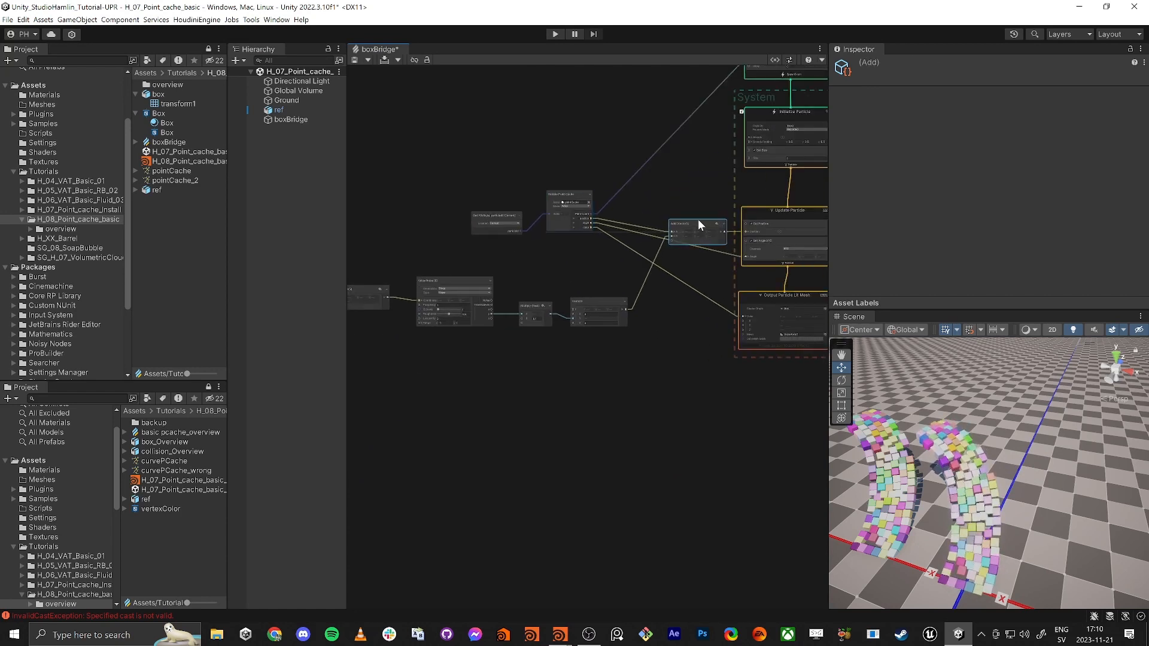
{"action": "left_click", "coordinate": [723, 224]}
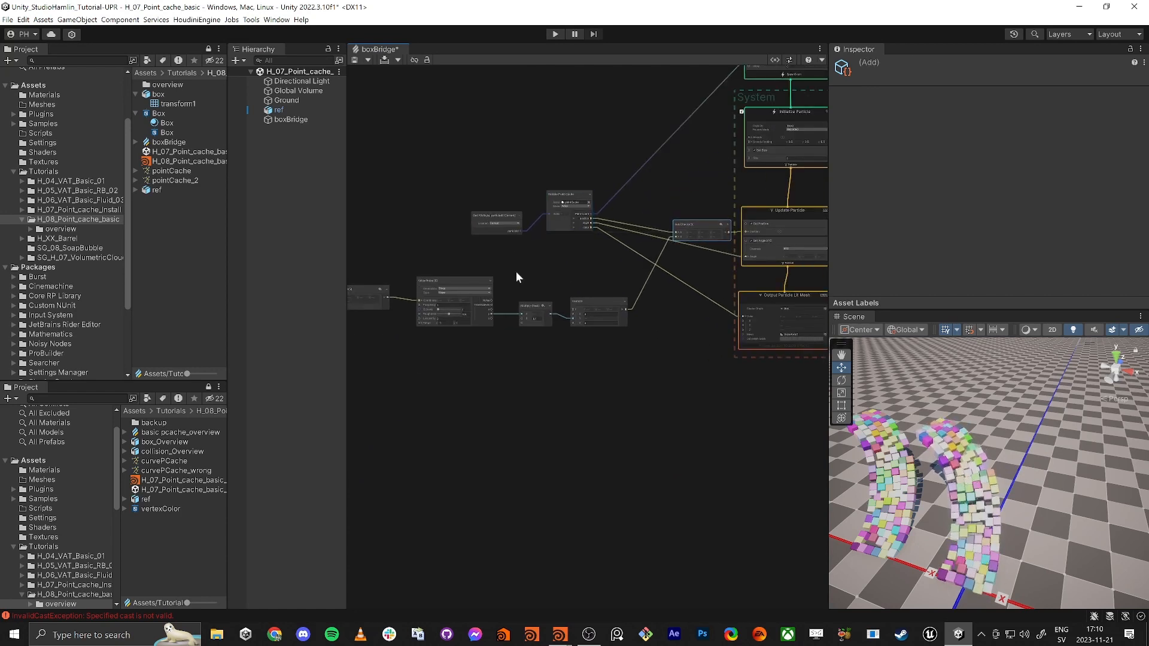
- Group the six nodes of the noise chain and title the group "Noise Part"
{"action": "scroll", "coordinate": [718, 293], "scroll_direction": "down", "scroll_amount": 2}
{"action": "middle_click_drag", "start_coordinate": [516, 272], "coordinate": [440, 268]}
{"action": "left_click_drag", "start_coordinate": [440, 274], "coordinate": [725, 368]}
{"action": "right_click", "coordinate": [614, 351]}
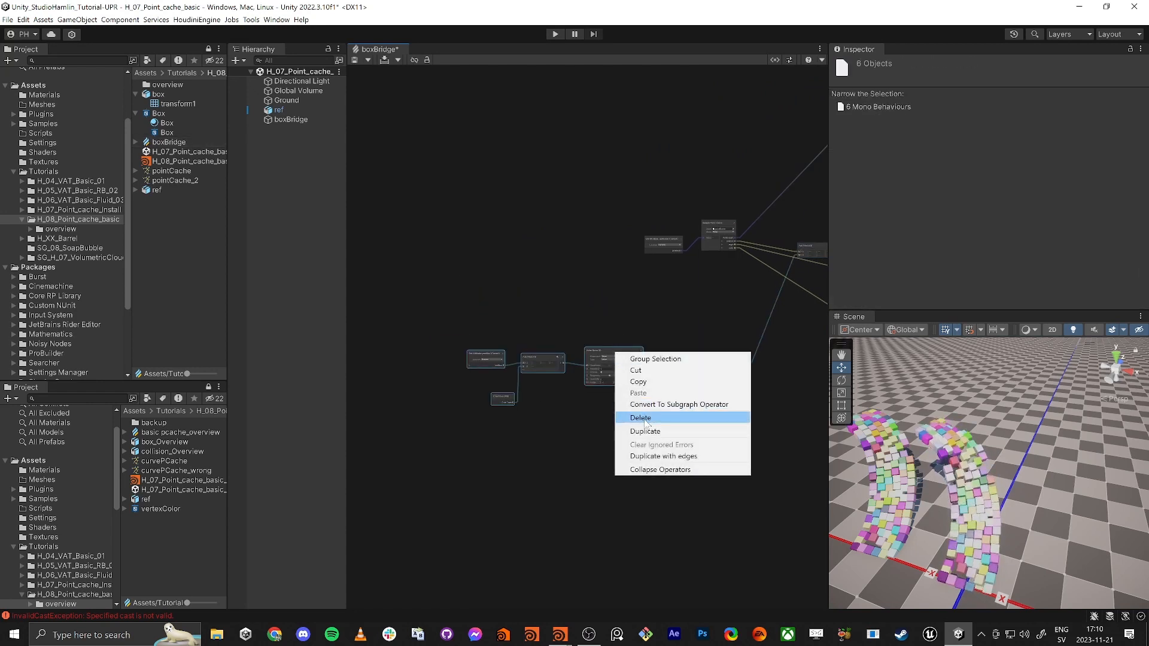
{"action": "left_click", "coordinate": [676, 360]}
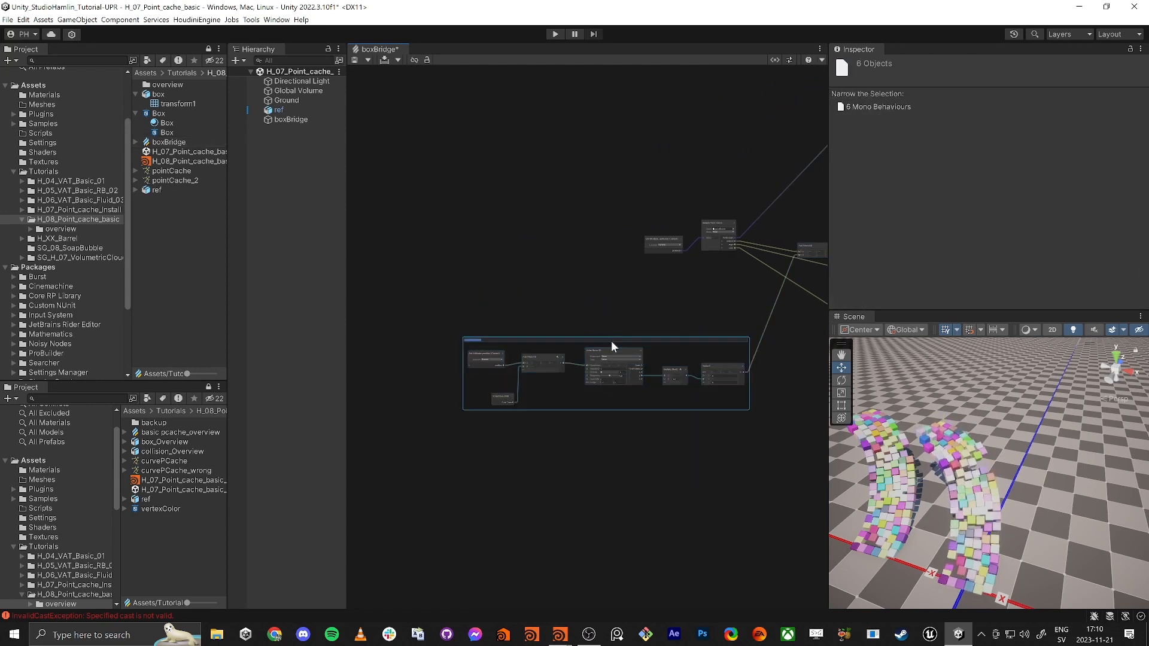
{"action": "type", "text": "nois"}
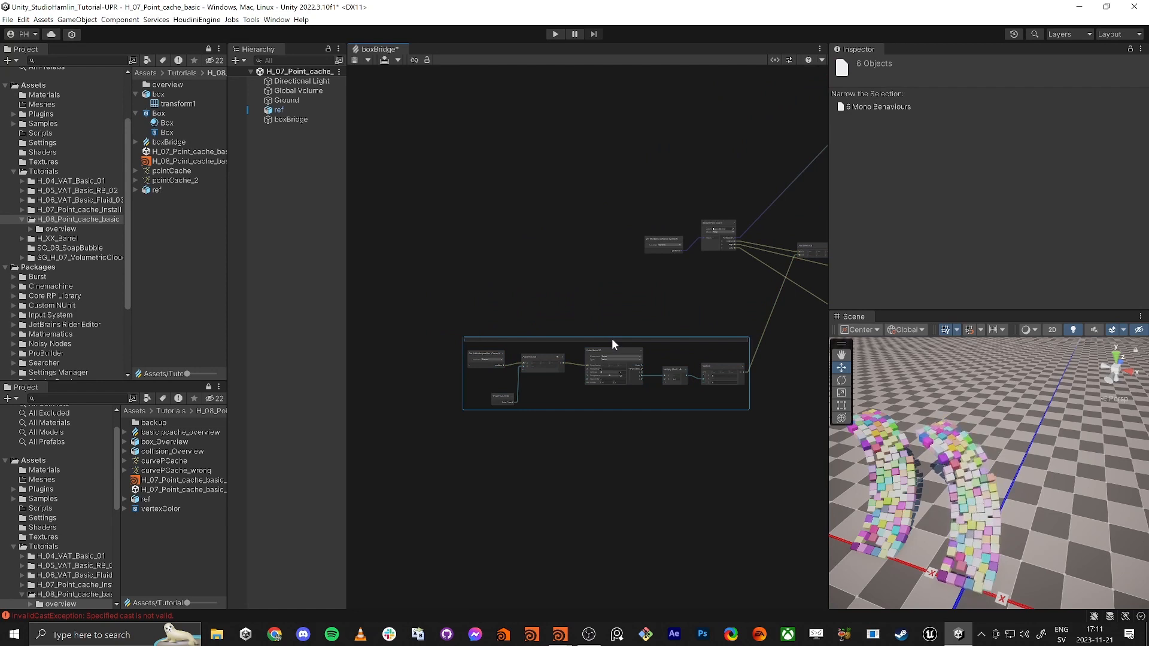
{"action": "key", "text": "Return"}
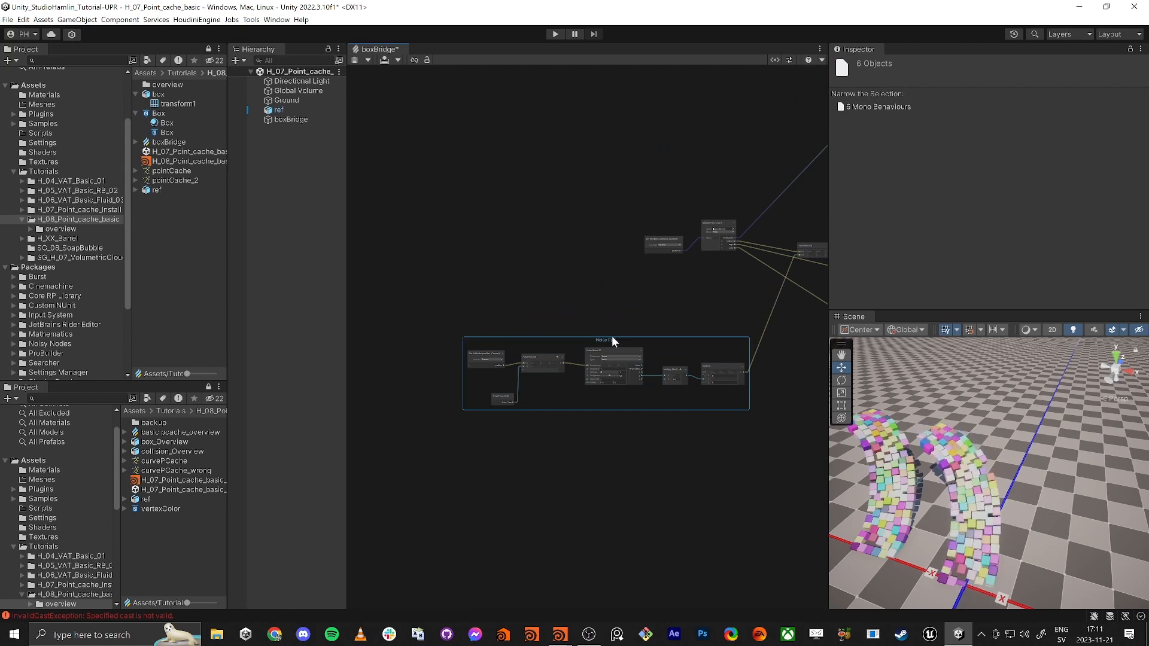
{"action": "left_click", "coordinate": [720, 111]}
- Add an exposed float parameter named Transition to the boxBridge blackboard
{"action": "left_click", "coordinate": [776, 59]}
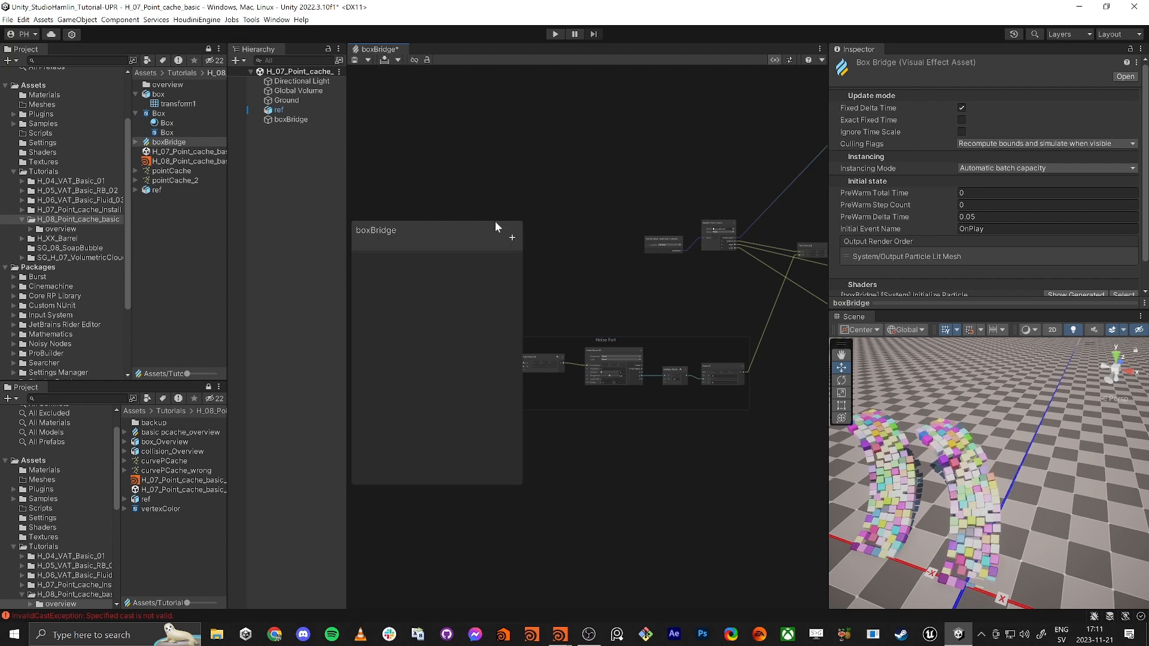
{"action": "left_click", "coordinate": [512, 238]}
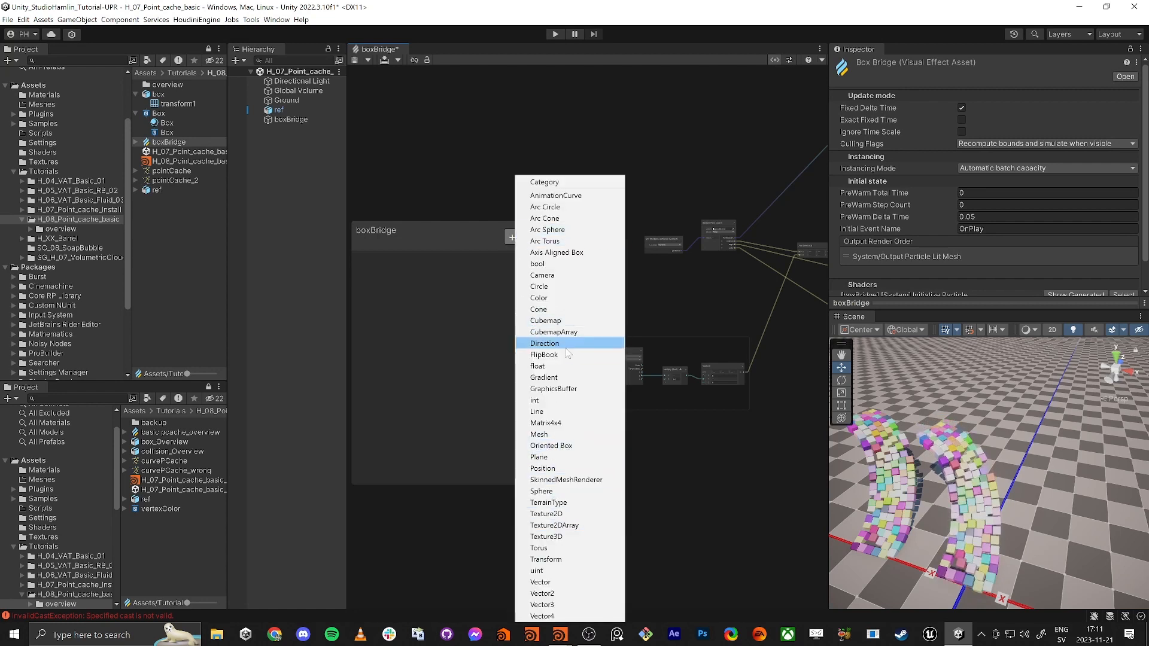
{"action": "left_click", "coordinate": [550, 366]}
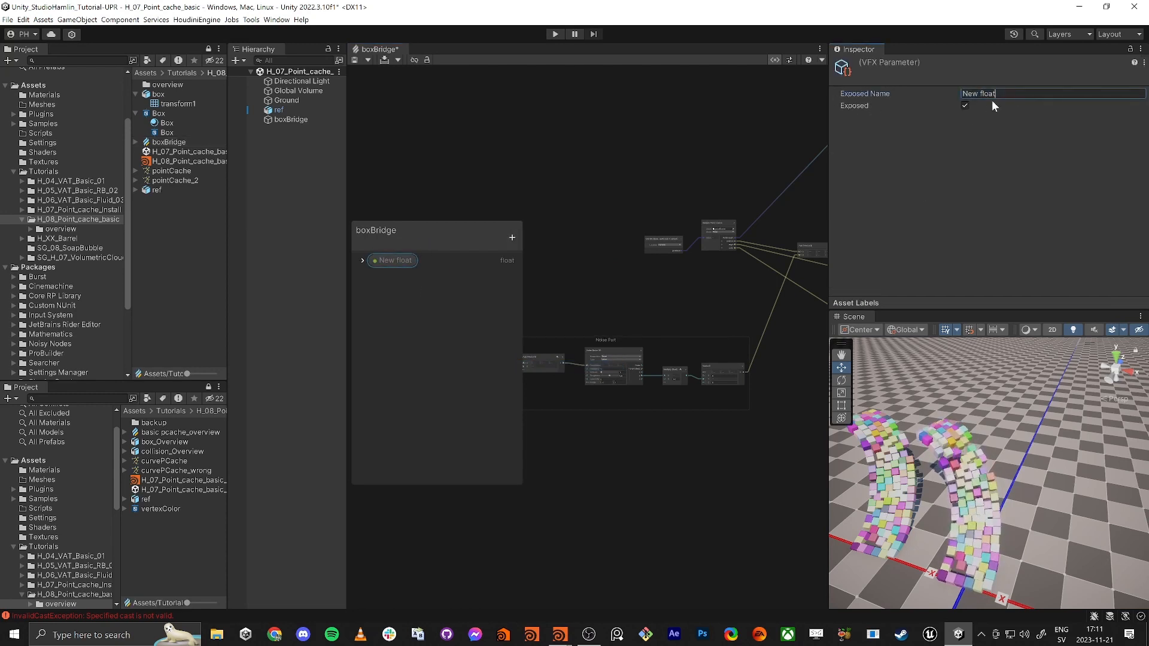
{"action": "type", "text": "Transit"}
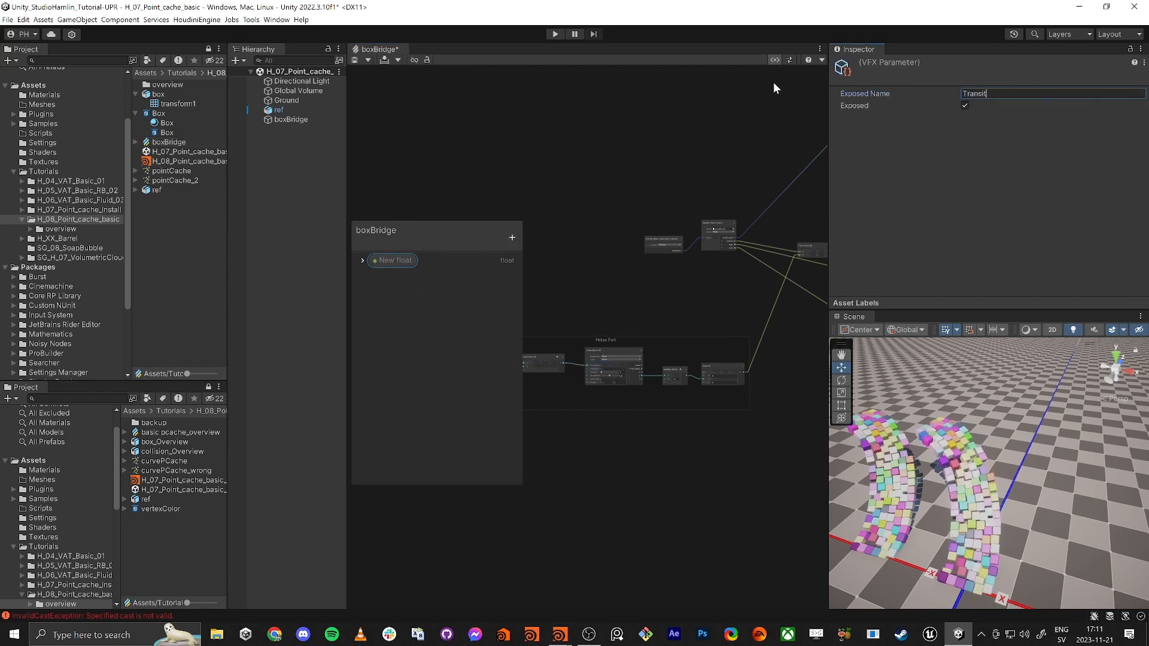
{"action": "type", "text": "ion"}
{"action": "key", "text": "Return"}
- Set Transition's mode to Range with limits 0 to 1 and place the parameter in the graph
{"action": "left_click", "coordinate": [362, 260]}
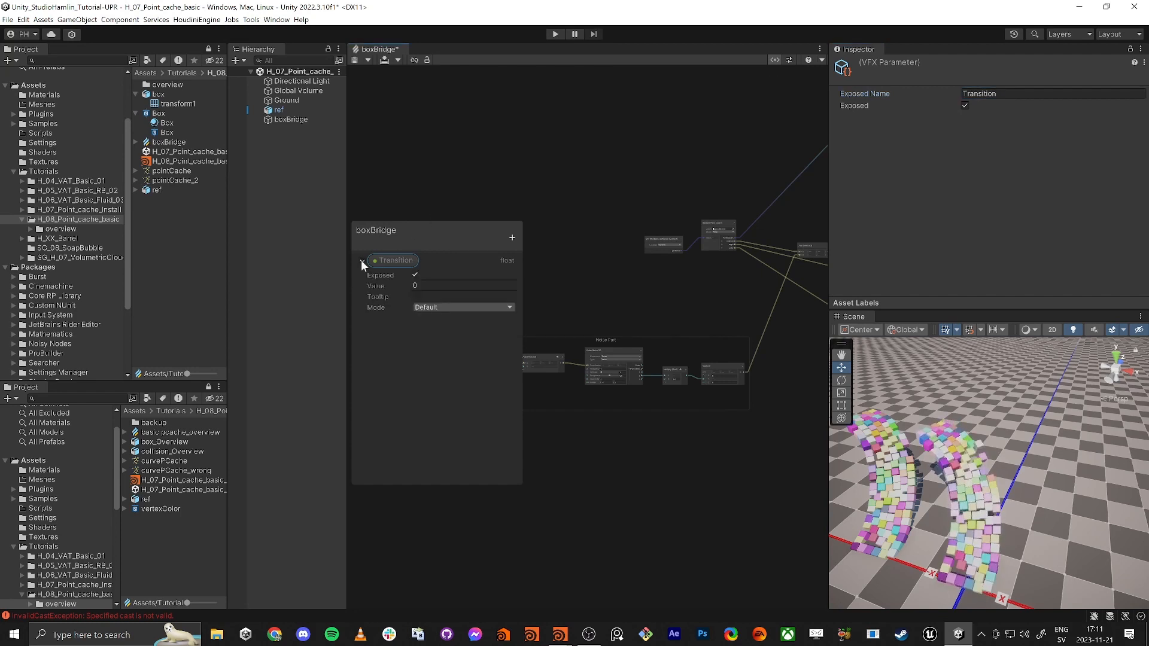
{"action": "left_click", "coordinate": [443, 307]}
{"action": "left_click", "coordinate": [443, 331]}
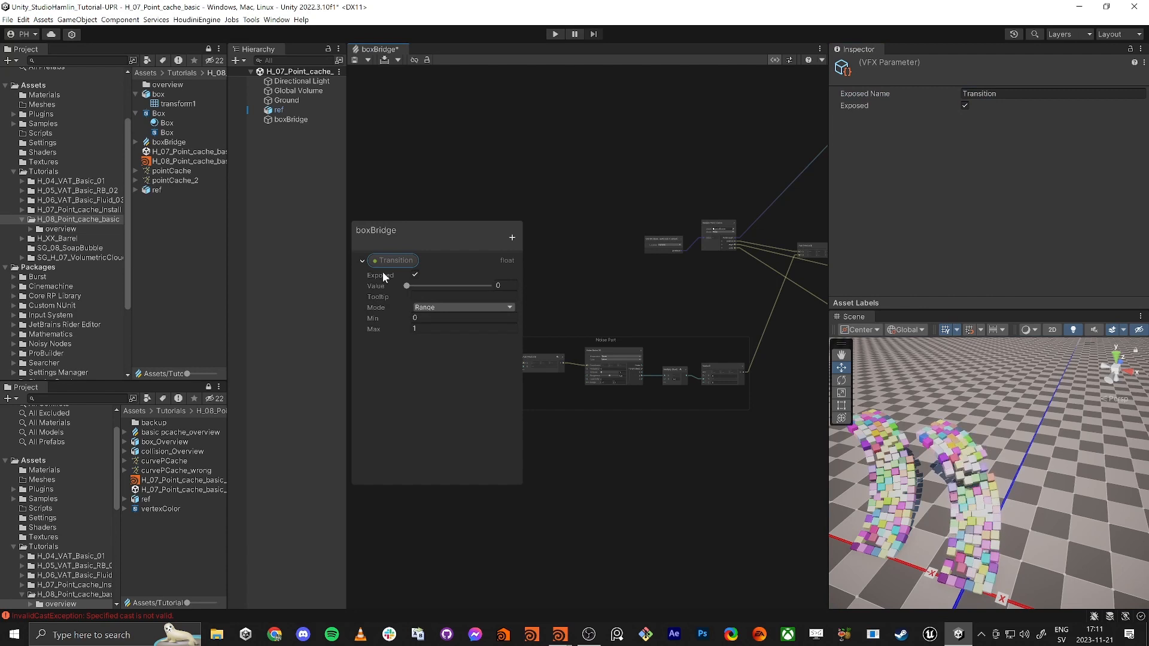
{"action": "left_click_drag", "start_coordinate": [386, 263], "coordinate": [785, 343]}
{"action": "middle_click_drag", "start_coordinate": [785, 341], "coordinate": [681, 326]}
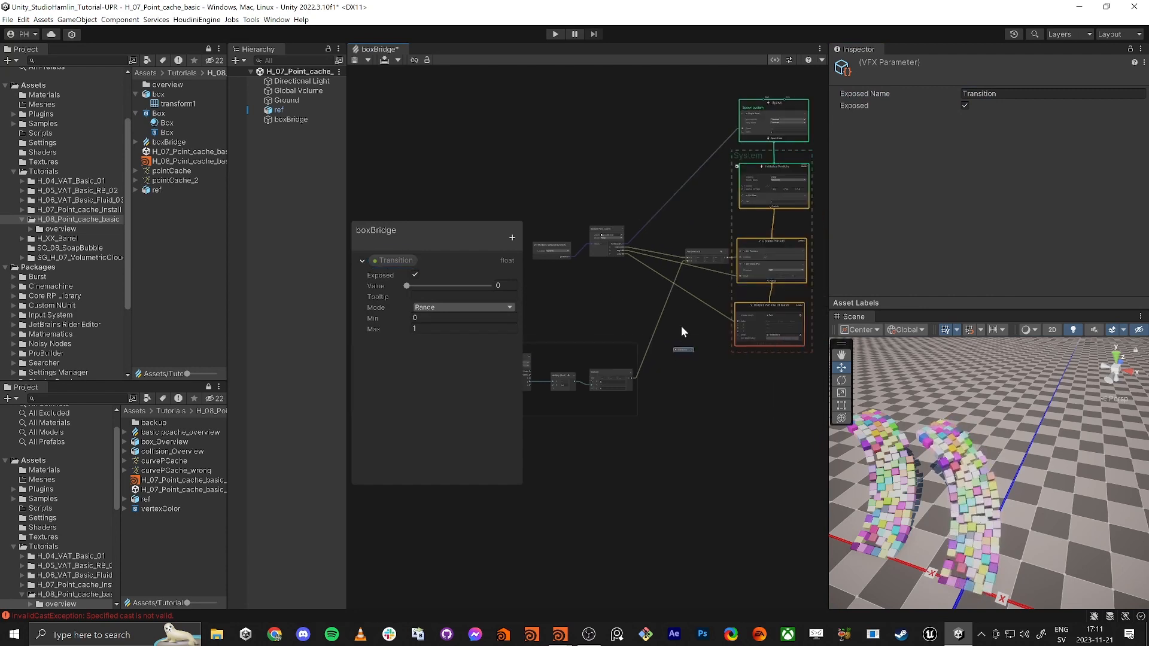
- Move the particleId and Sample Point Cache nodes away from the Add node and duplicate Sample Point Cache below the original
{"action": "key", "text": "shift+space"}
{"action": "scroll", "coordinate": [330, 324], "scroll_direction": "up", "scroll_amount": 4}
{"action": "middle_click_drag", "start_coordinate": [330, 324], "coordinate": [562, 348]}
{"action": "middle_click_drag", "start_coordinate": [407, 305], "coordinate": [579, 390]}
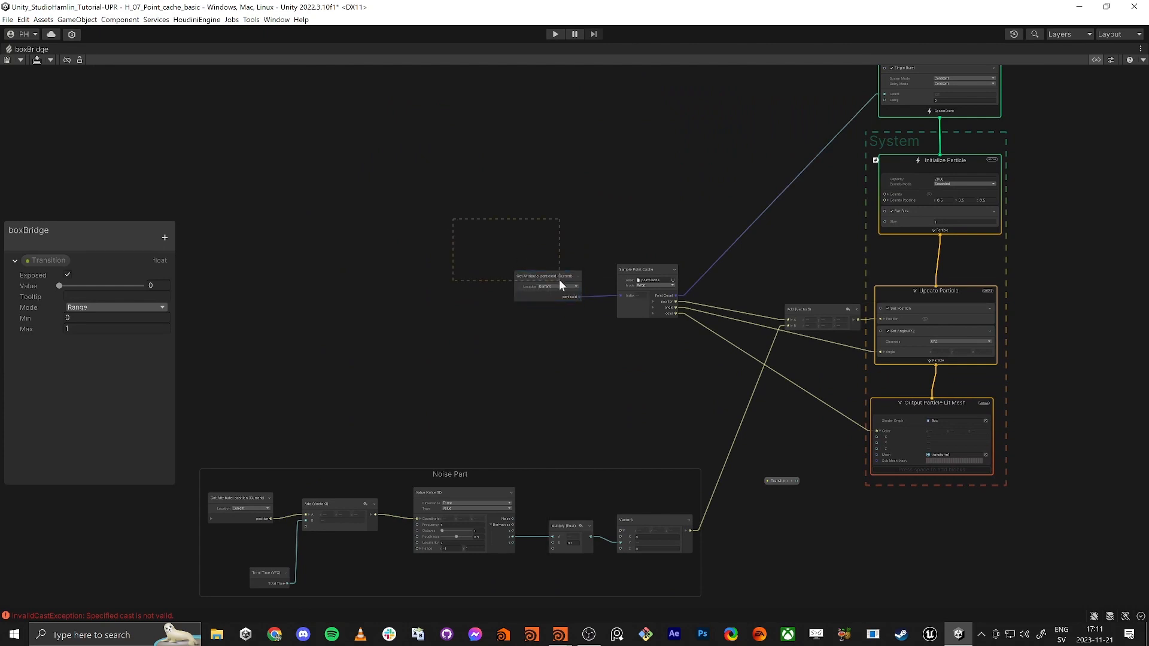
{"action": "left_click_drag", "start_coordinate": [547, 286], "coordinate": [431, 207]}
{"action": "left_click_drag", "start_coordinate": [641, 268], "coordinate": [525, 189]}
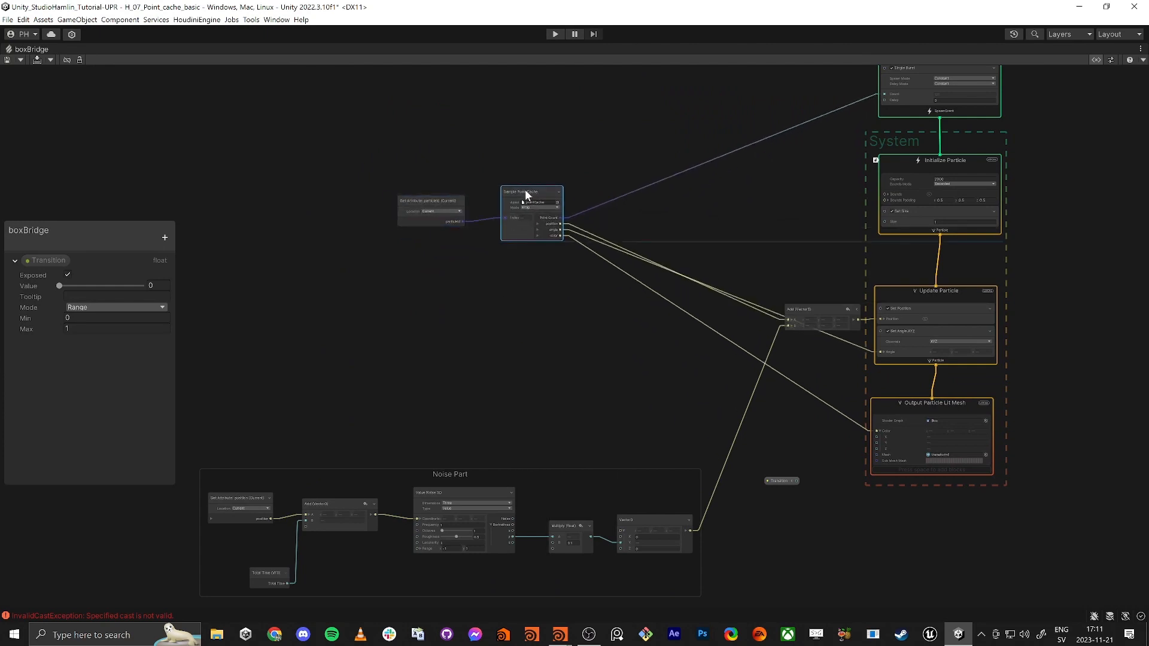
{"action": "key", "text": "ctrl+d"}
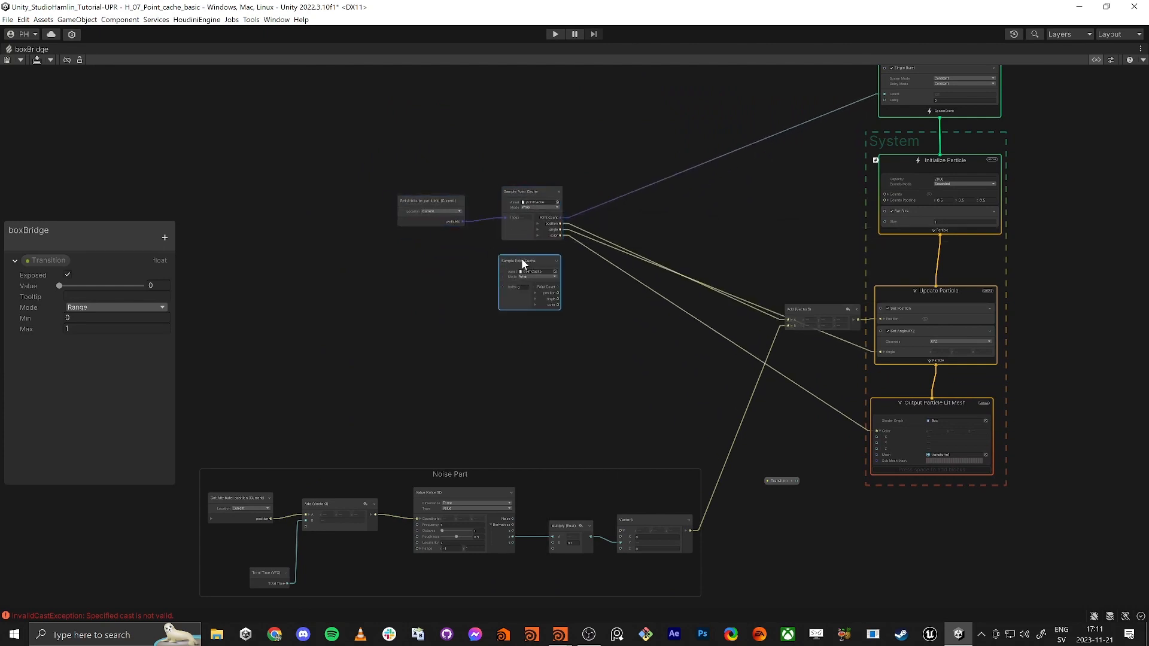
{"action": "scroll", "coordinate": [593, 300], "scroll_direction": "up", "scroll_amount": 3}
- Add a Lerp node beside the point cache samplers and connect the original sampler's position to its X input
{"action": "left_click", "coordinate": [595, 306]}
{"action": "key", "text": "space"}
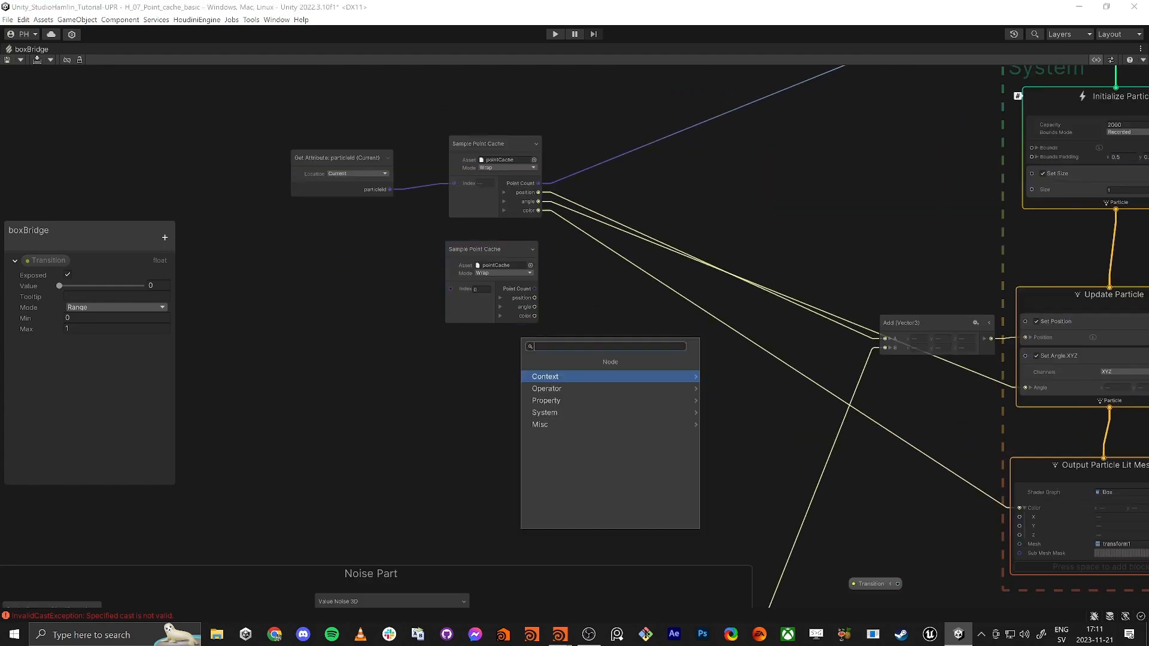
{"action": "type", "text": "lerp"}
{"action": "key", "text": "Return"}
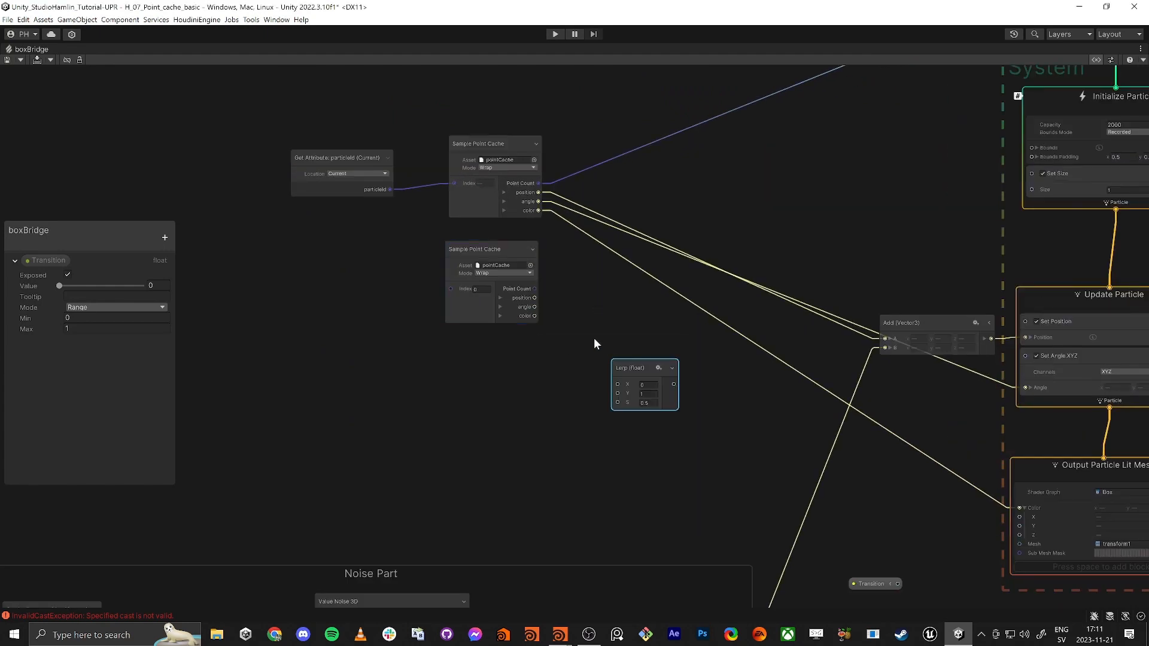
{"action": "left_click_drag", "start_coordinate": [637, 367], "coordinate": [740, 196]}
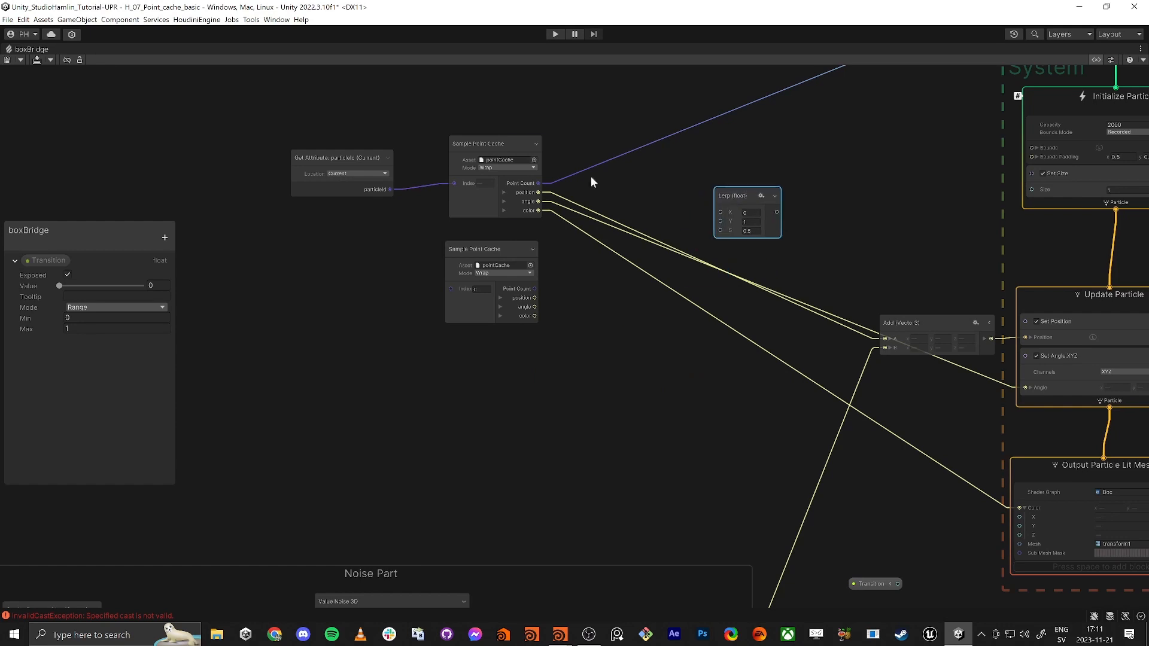
{"action": "left_click_drag", "start_coordinate": [538, 192], "coordinate": [723, 214]}
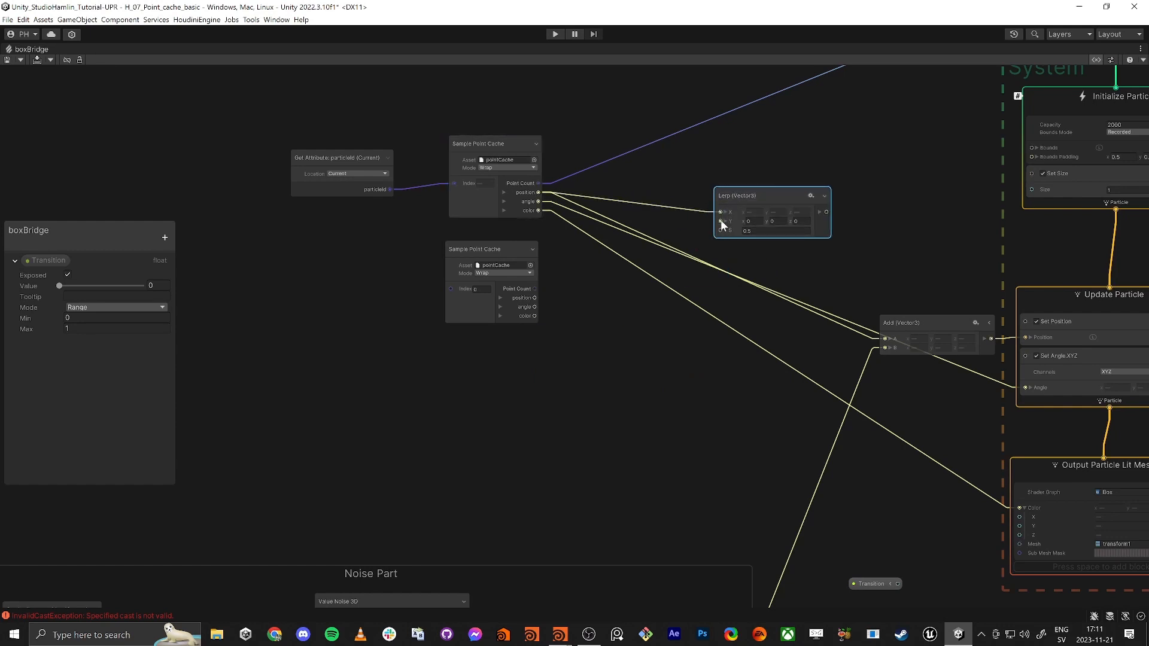
- Connect the second sampler's position to the Lerp's Y input and duplicate the Lerp twice, placing the copies below the original
{"action": "left_click_drag", "start_coordinate": [533, 297], "coordinate": [533, 297]}
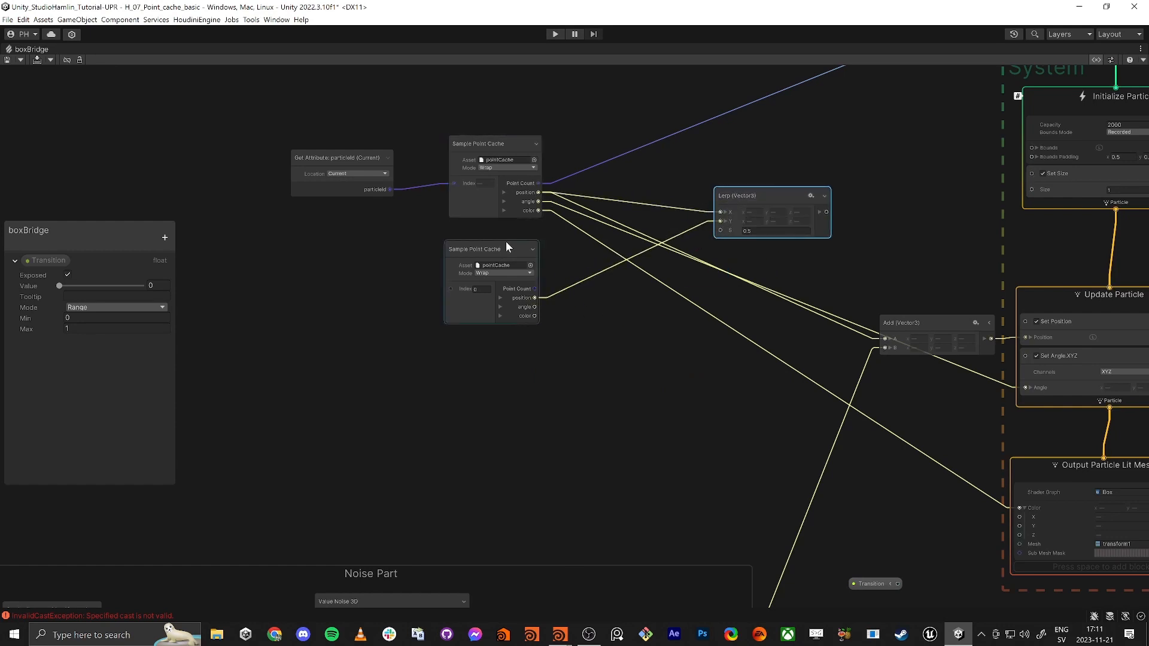
{"action": "left_click_drag", "start_coordinate": [757, 193], "coordinate": [735, 157]}
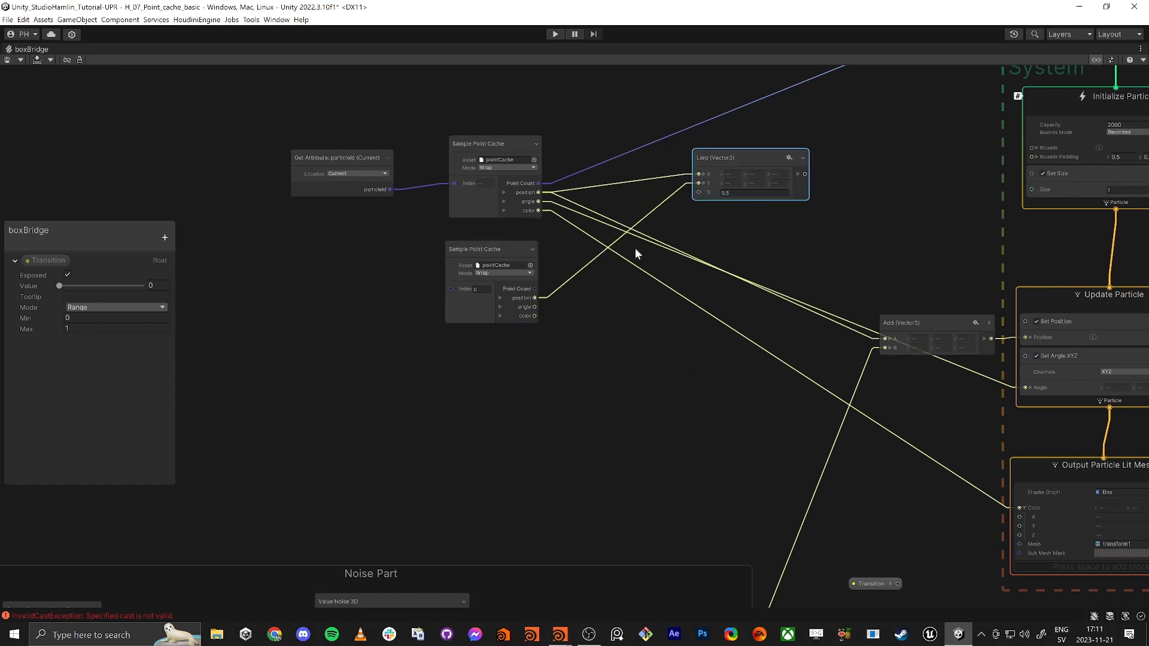
{"action": "key", "text": "ctrl+d"}
{"action": "left_click_drag", "start_coordinate": [747, 238], "coordinate": [697, 215]}
{"action": "key", "text": "ctrl+d"}
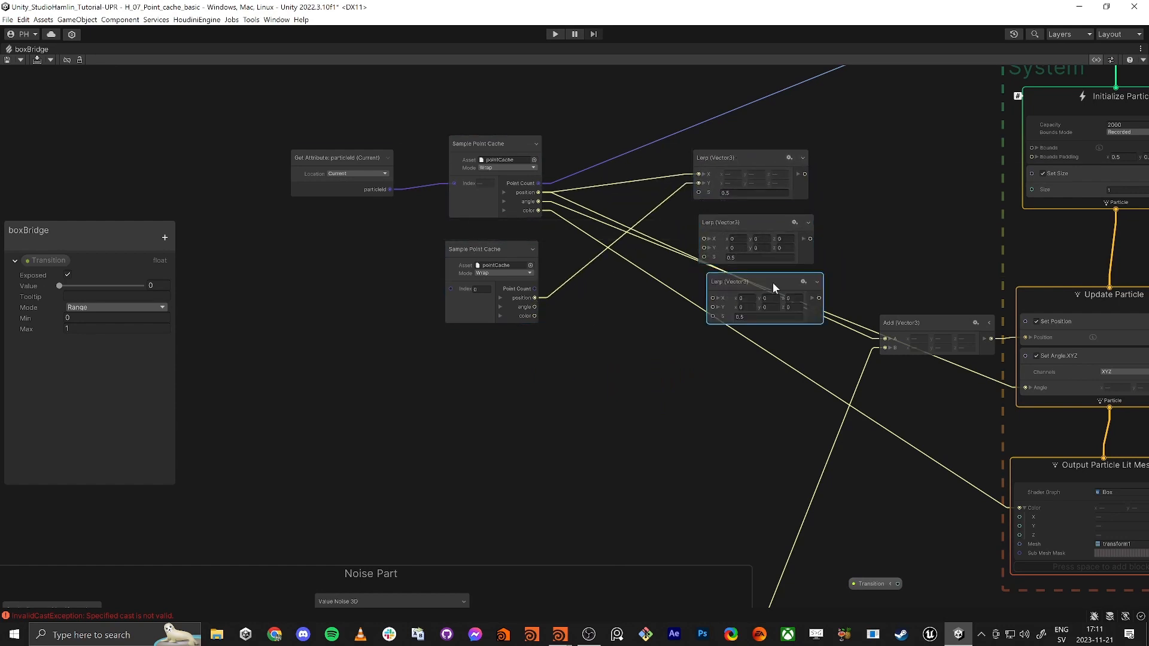
{"action": "left_click_drag", "start_coordinate": [773, 288], "coordinate": [745, 380]}
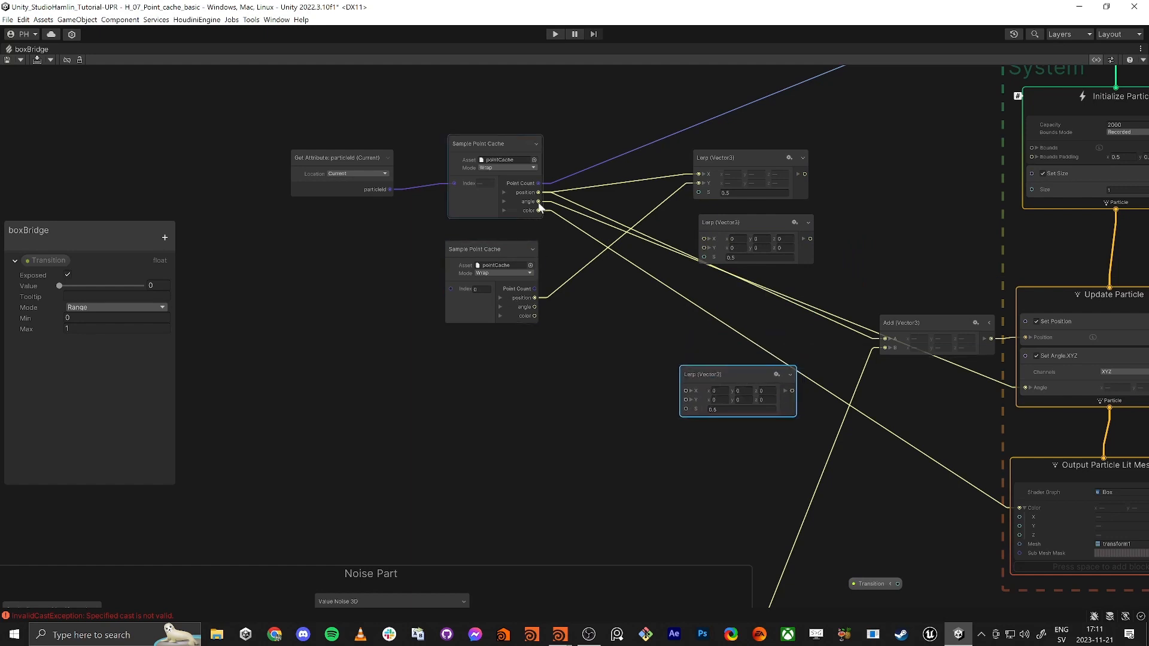
- Connect both samplers' angle and color outputs to the two duplicate Lerps and wire Transition to the S input of all three
{"action": "left_click_drag", "start_coordinate": [705, 247], "coordinate": [687, 391]}
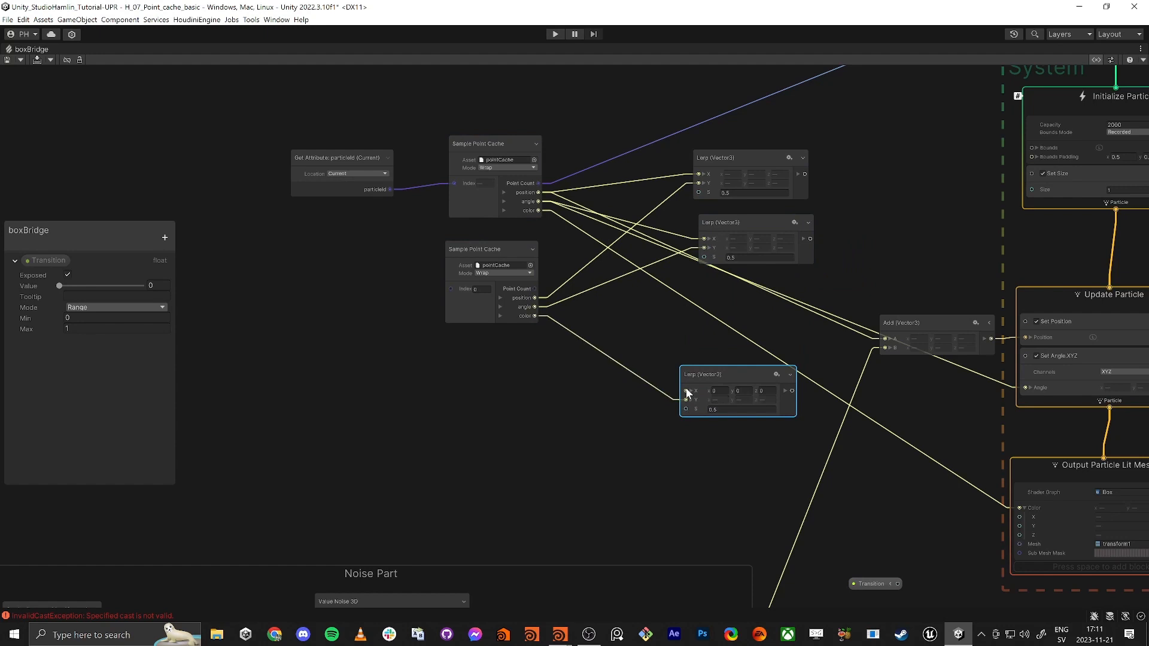
{"action": "left_click_drag", "start_coordinate": [868, 585], "coordinate": [573, 407]}
{"action": "left_click_drag", "start_coordinate": [687, 398], "coordinate": [698, 247]}
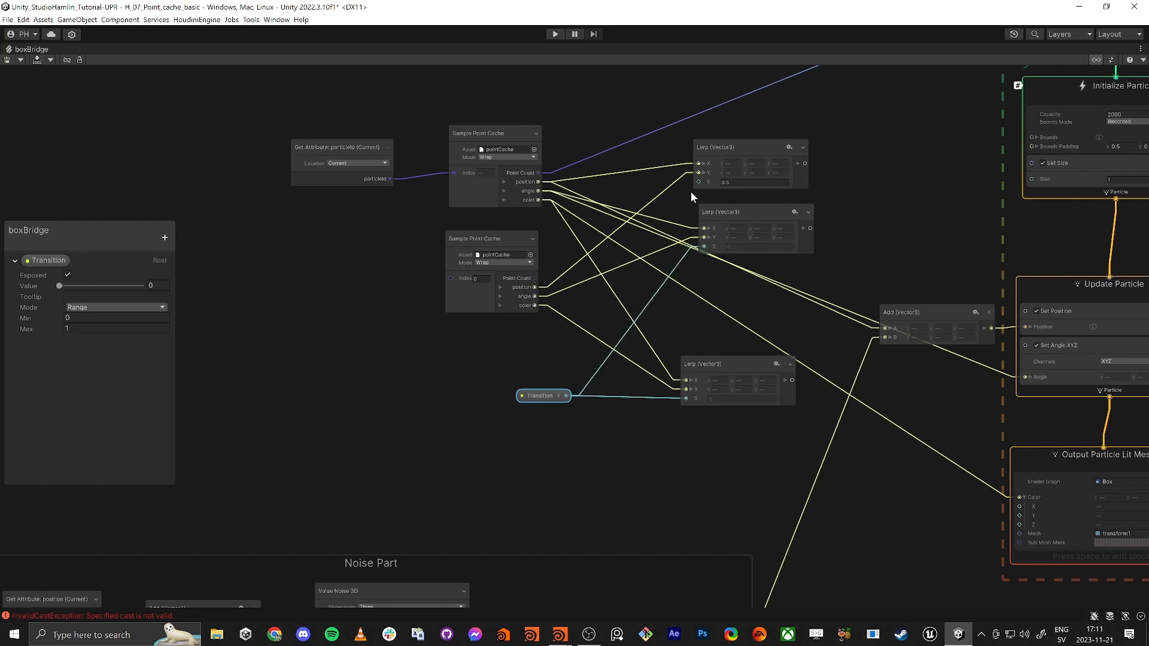
{"action": "left_click_drag", "start_coordinate": [591, 314], "coordinate": [568, 395]}
- Connect the position Lerp to the Add node's A input, the angle Lerp to Set Angle, and the color Lerp to the output's Color
{"action": "middle_click_drag", "start_coordinate": [891, 242], "coordinate": [779, 301]}
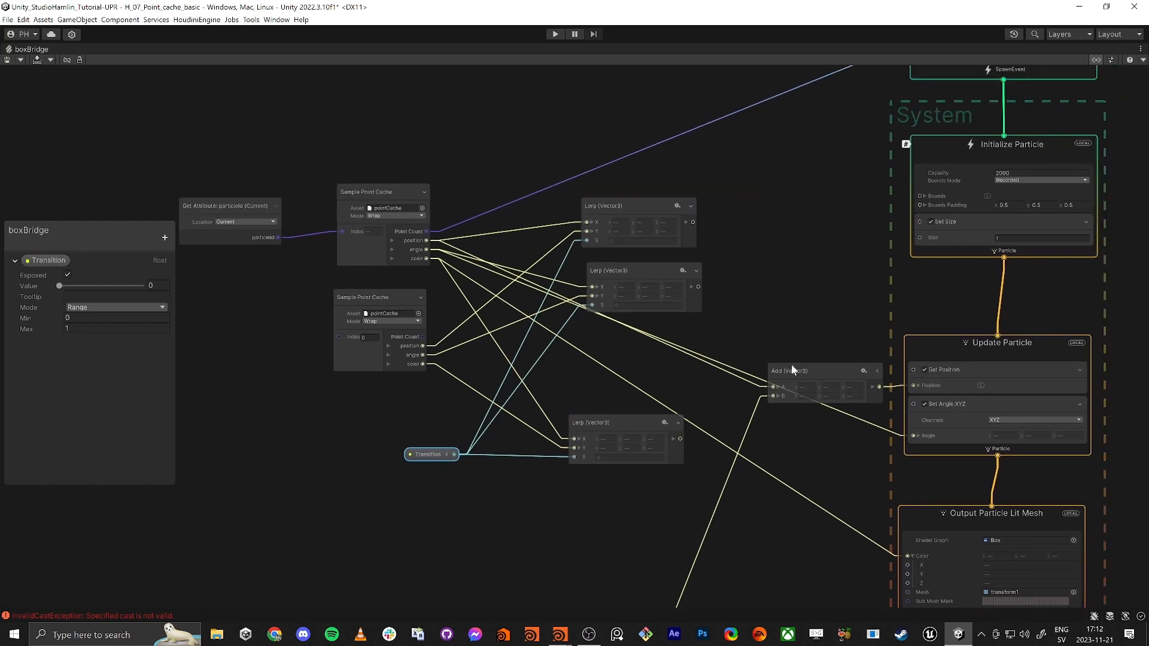
{"action": "left_click_drag", "start_coordinate": [711, 215], "coordinate": [694, 221]}
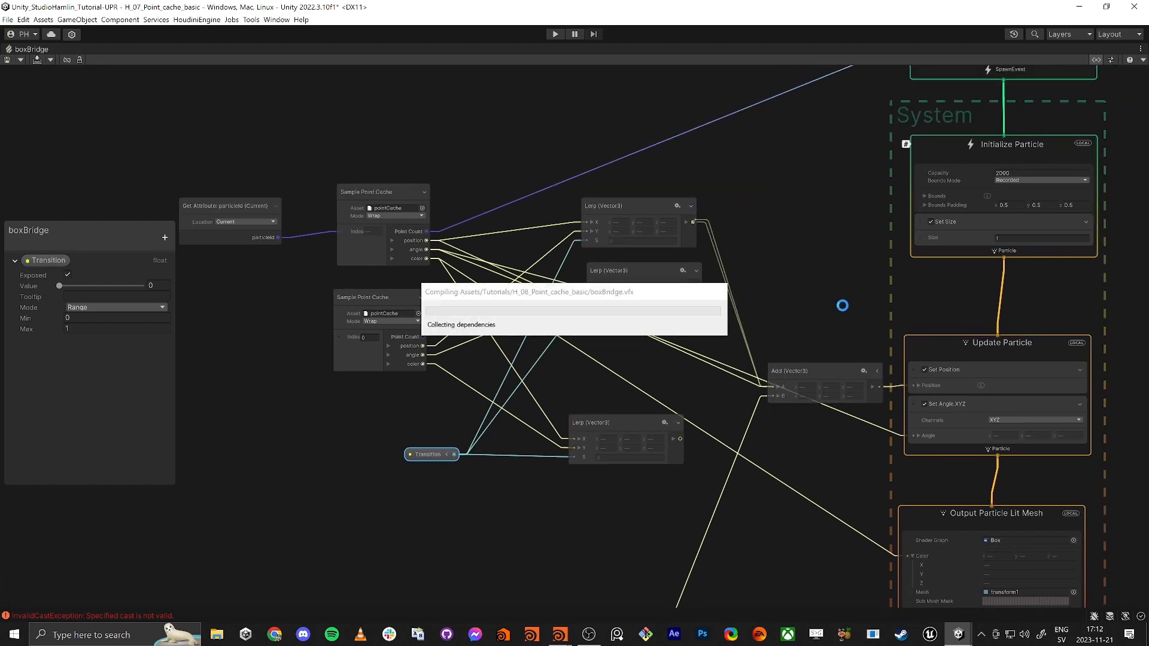
{"action": "middle_click_drag", "start_coordinate": [808, 278], "coordinate": [817, 231]}
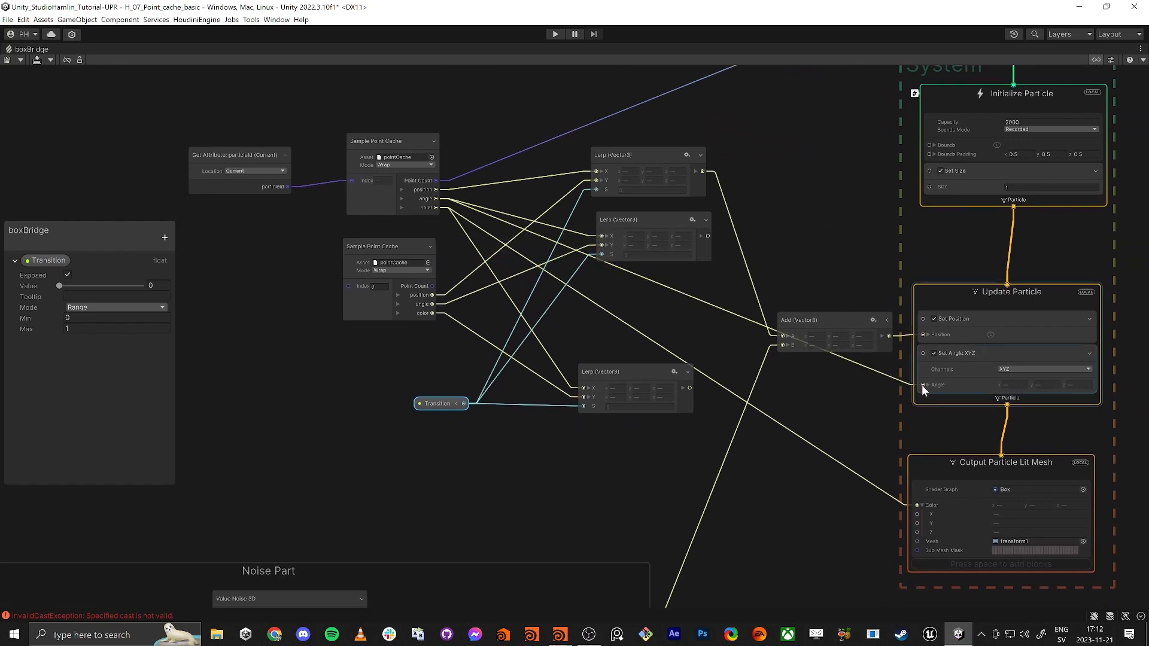
{"action": "left_click_drag", "start_coordinate": [922, 385], "coordinate": [708, 237]}
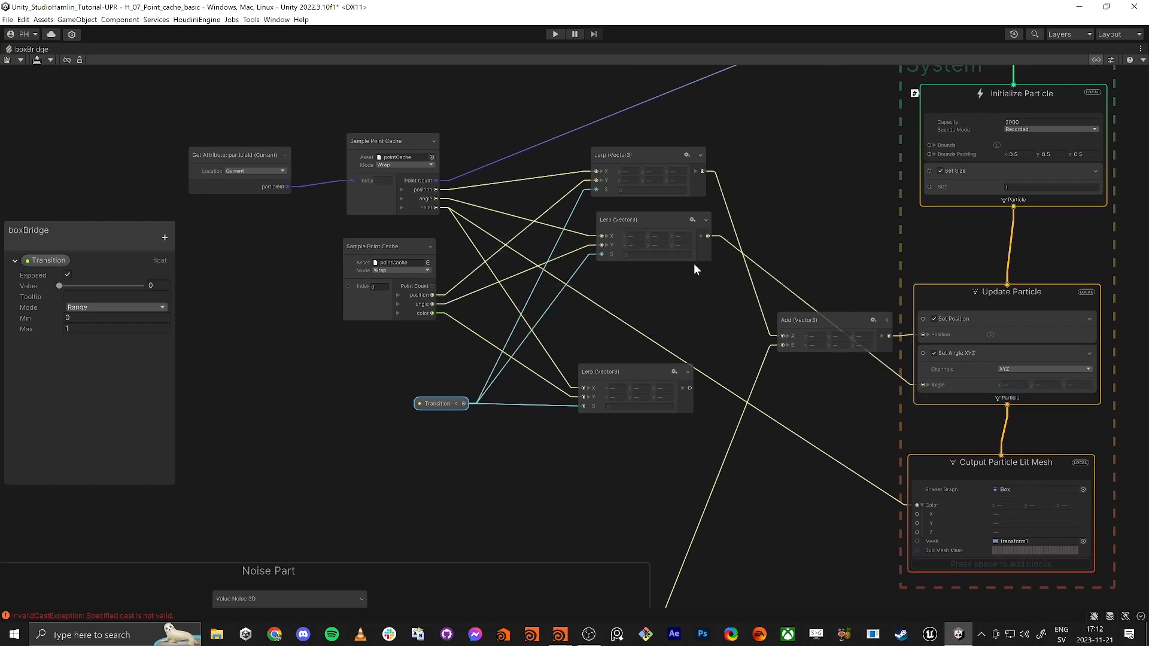
{"action": "middle_click_drag", "start_coordinate": [788, 574], "coordinate": [802, 526]}
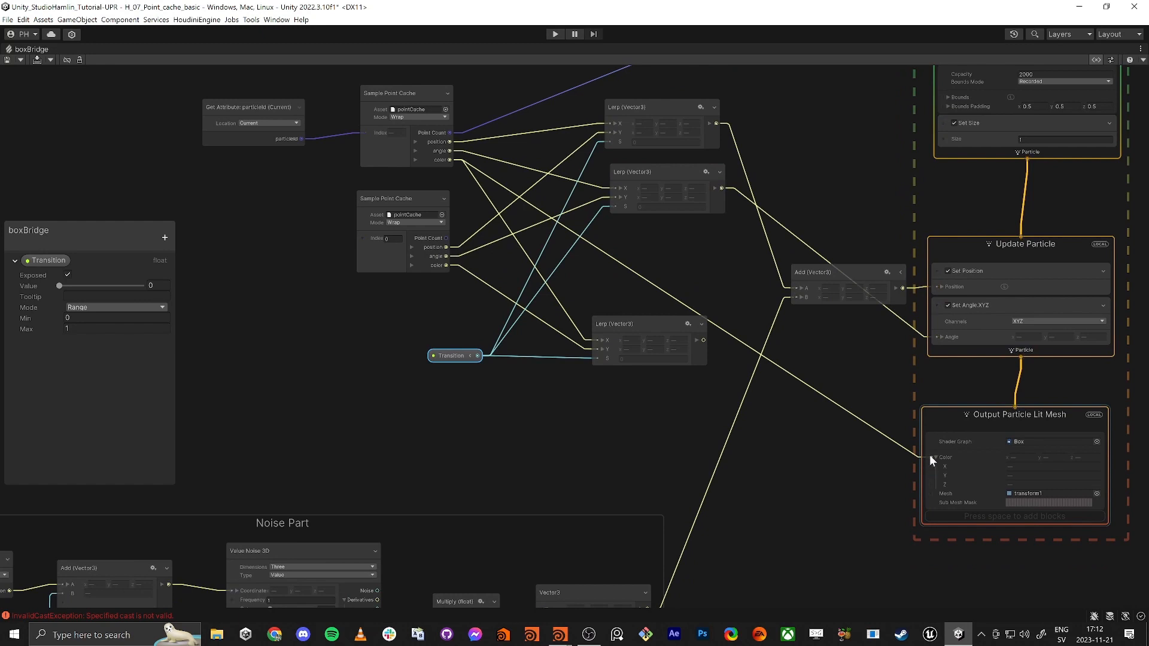
{"action": "left_click_drag", "start_coordinate": [932, 460], "coordinate": [789, 436]}
- Rearrange the Transition, Lerp, particleId and sampler nodes to untangle the connections, and collapse both Sample Point Cache nodes
{"action": "left_click_drag", "start_coordinate": [461, 359], "coordinate": [470, 457]}
{"action": "left_click_drag", "start_coordinate": [675, 172], "coordinate": [686, 318]}
{"action": "left_click_drag", "start_coordinate": [648, 243], "coordinate": [660, 266]}
{"action": "middle_click_drag", "start_coordinate": [640, 165], "coordinate": [839, 159]}
{"action": "left_click_drag", "start_coordinate": [402, 316], "coordinate": [579, 237]}
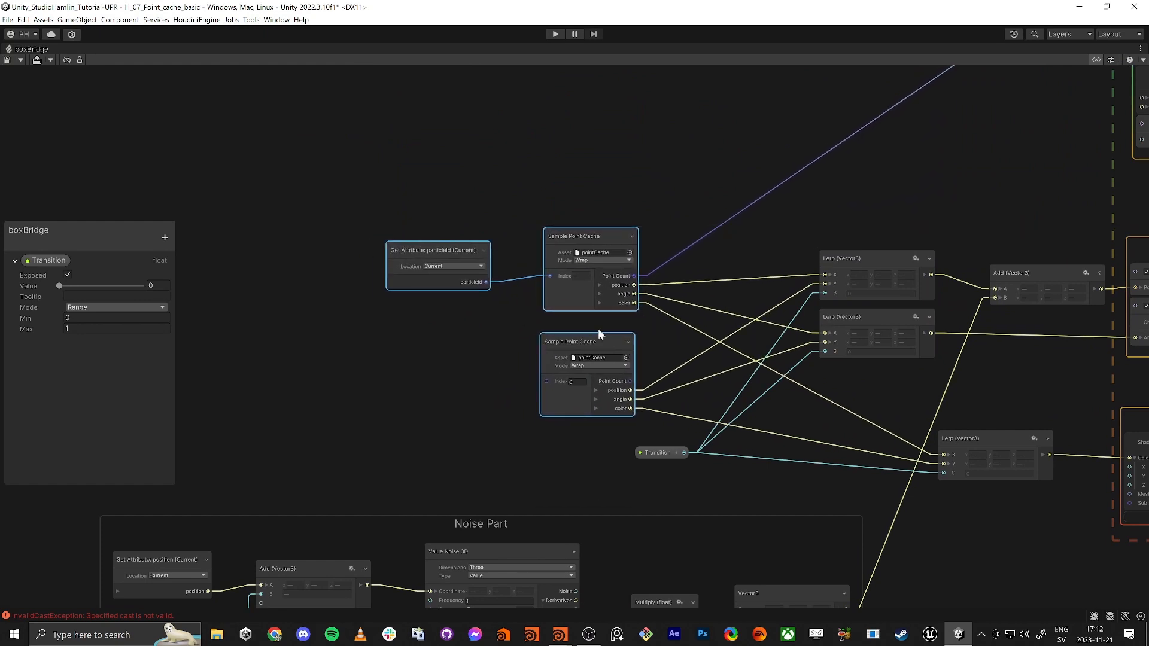
{"action": "left_click", "coordinate": [628, 342]}
{"action": "left_click", "coordinate": [632, 236]}
{"action": "left_click", "coordinate": [516, 427]}
{"action": "scroll", "coordinate": [411, 339], "scroll_direction": "down", "scroll_amount": 3}
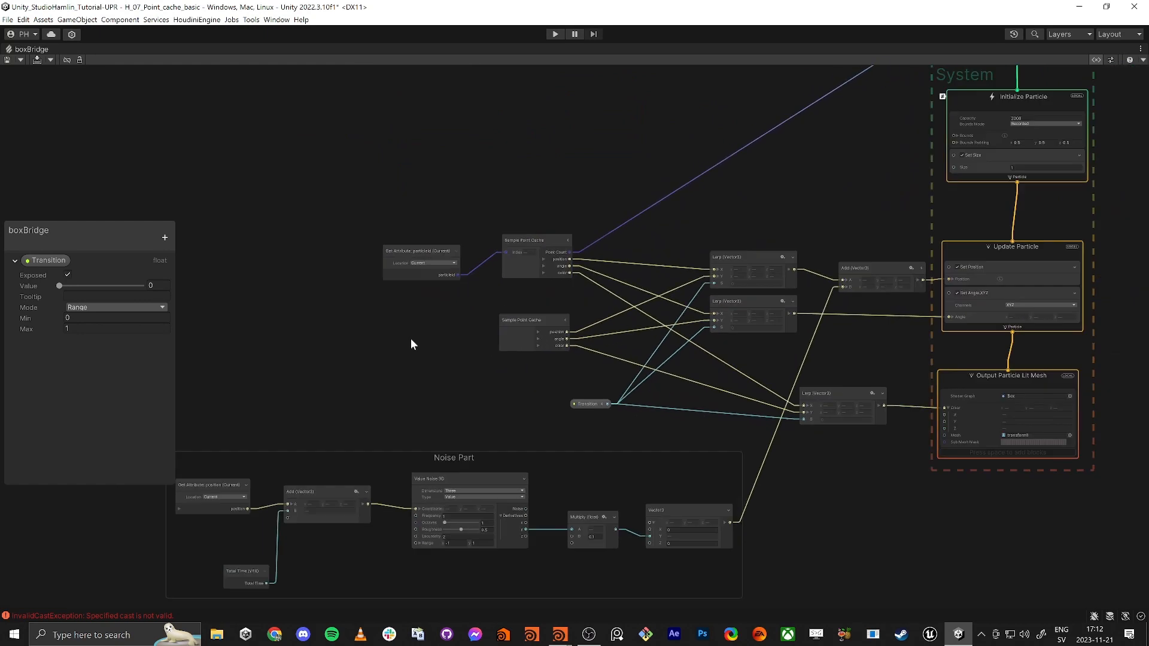
- Expand the second Sample Point Cache node, assign the pointCache_2 asset to it, and save the graph
{"action": "scroll", "coordinate": [566, 268], "scroll_direction": "up", "scroll_amount": 4}
{"action": "left_click", "coordinate": [469, 360]}
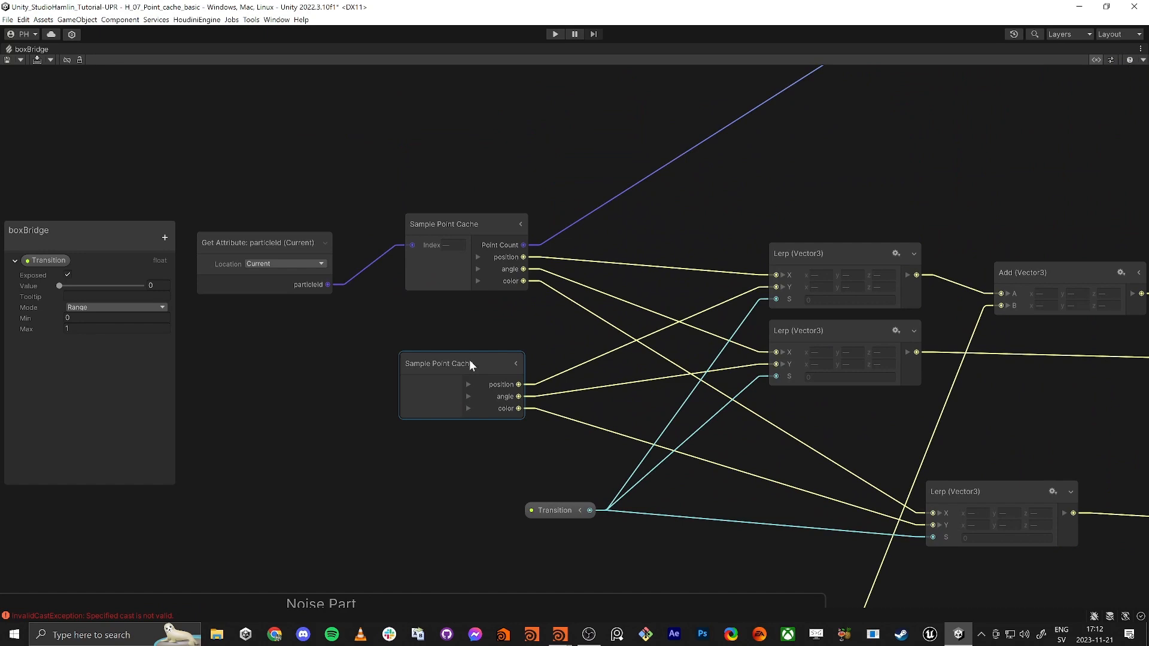
{"action": "left_click", "coordinate": [513, 363]}
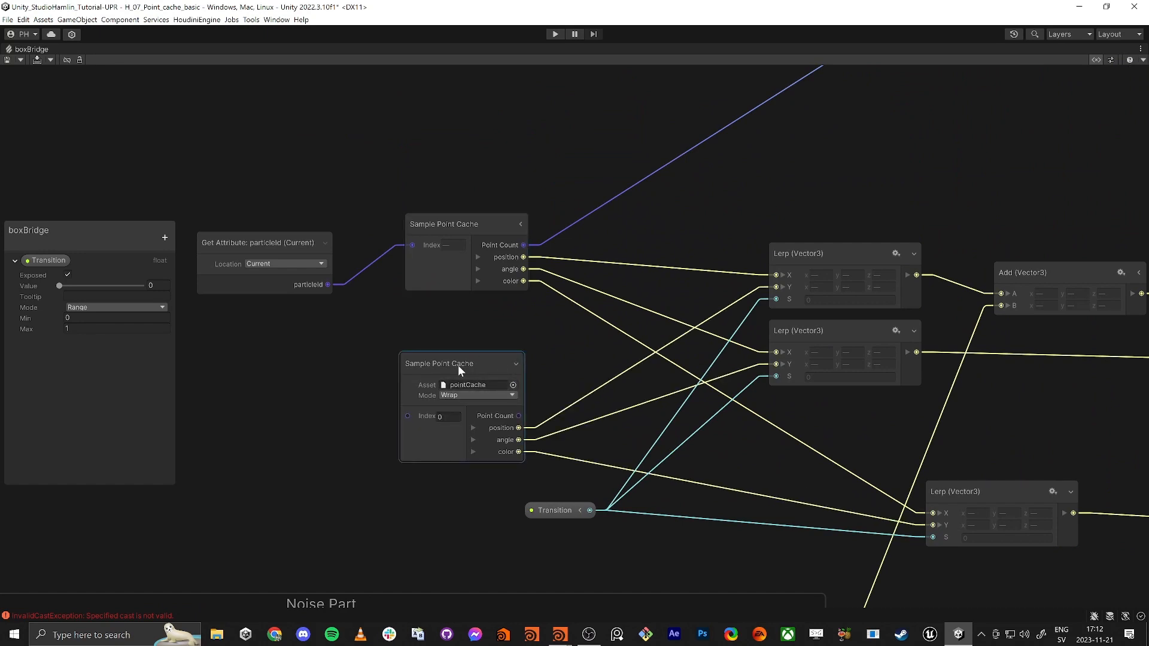
{"action": "key", "text": "shift+space"}
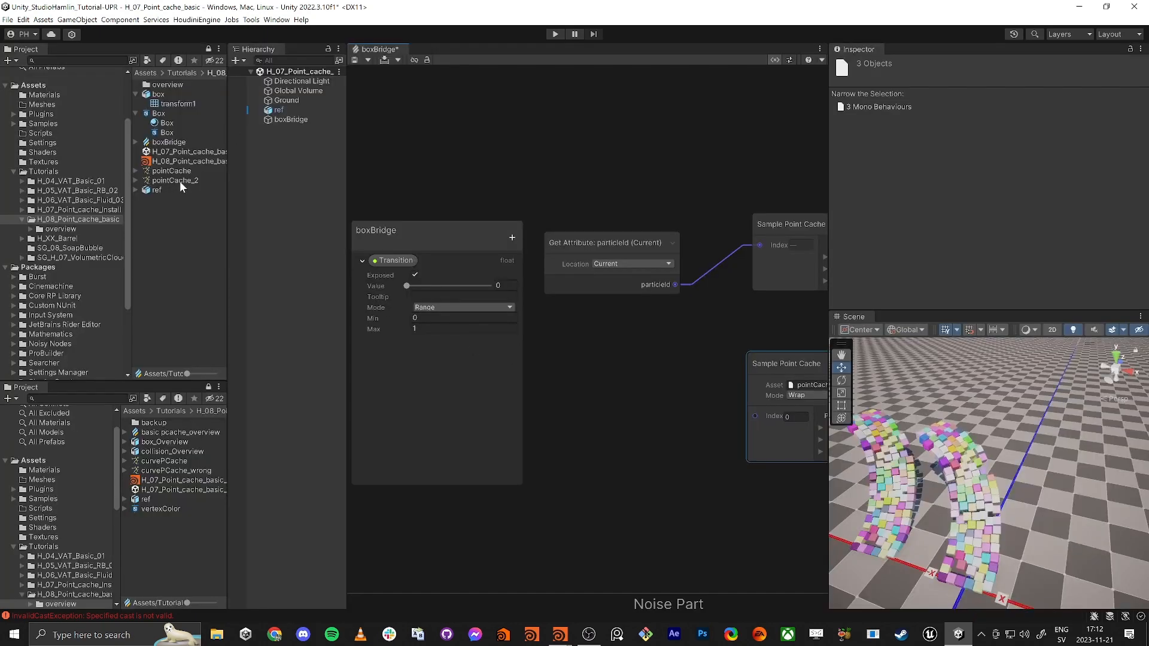
{"action": "middle_click_drag", "start_coordinate": [780, 413], "coordinate": [650, 401]}
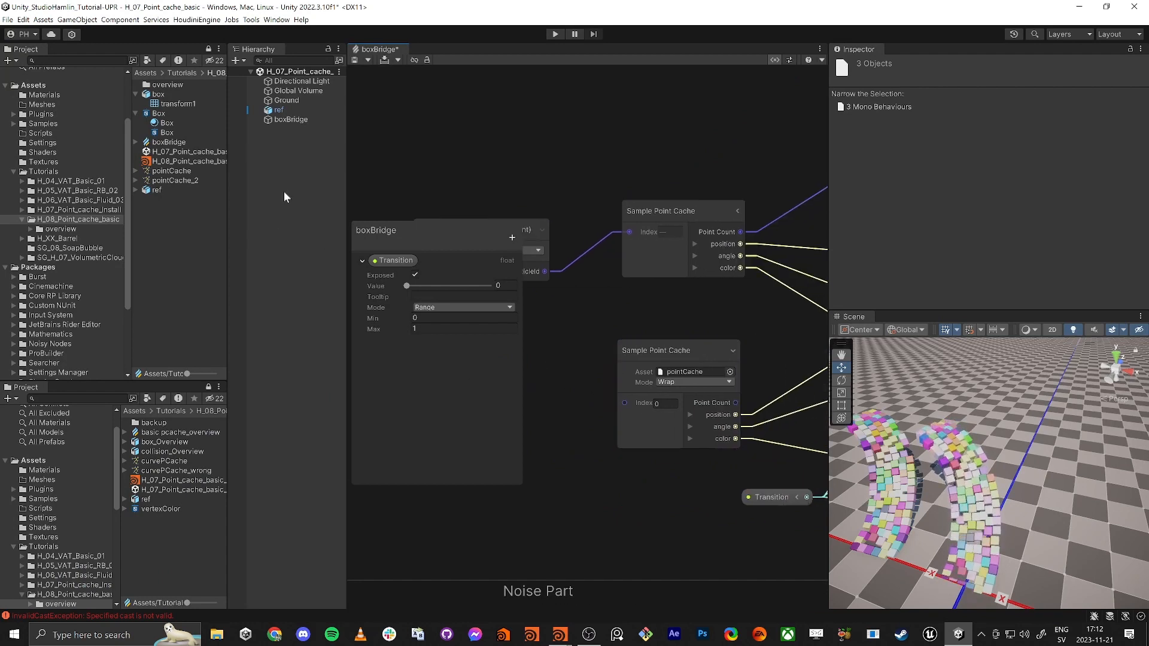
{"action": "left_click_drag", "start_coordinate": [180, 181], "coordinate": [702, 375]}
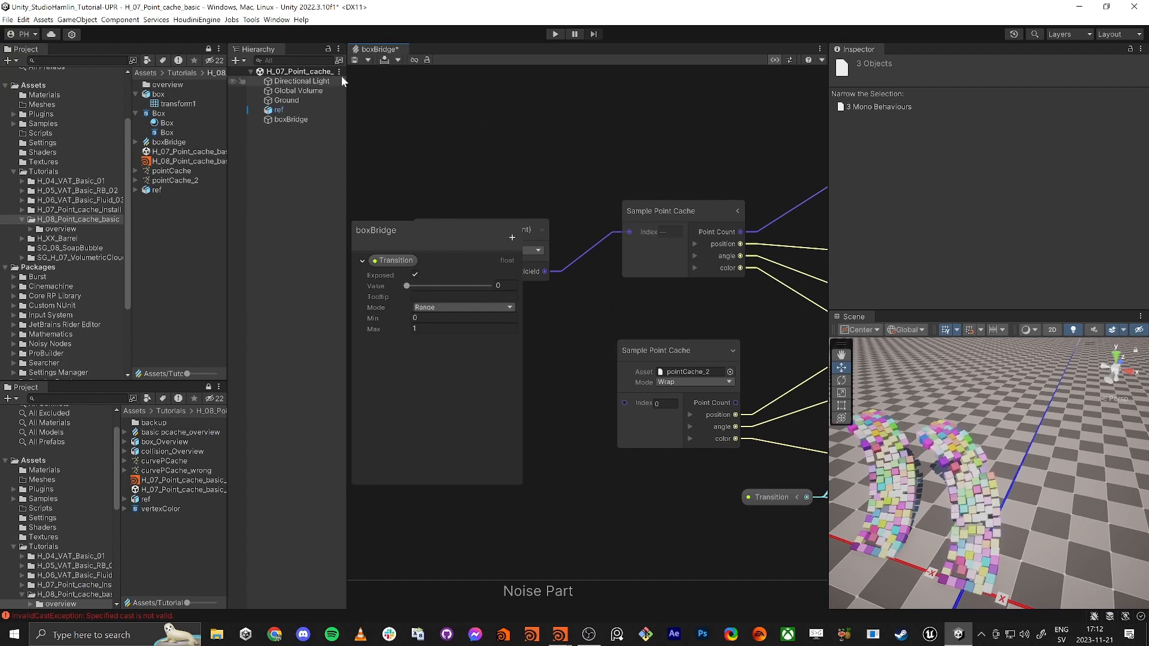
{"action": "left_click", "coordinate": [353, 61]}
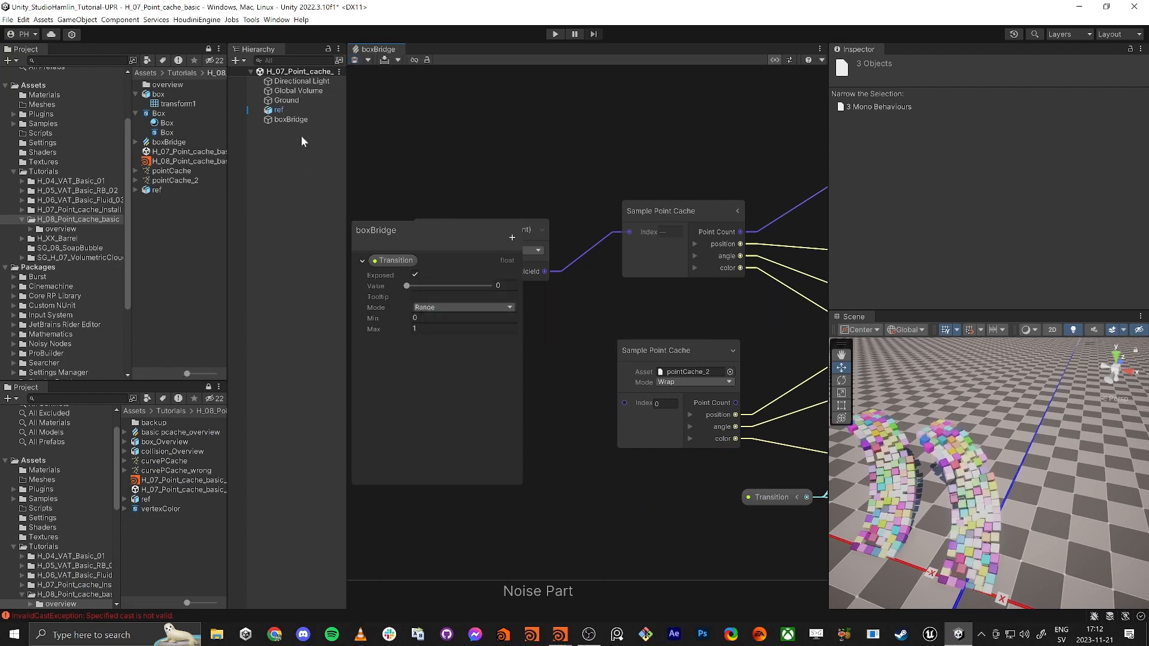
- Select the boxBridge object, vary its Transition property and examine the particles in the enlarged Scene view
{"action": "left_click", "coordinate": [292, 120]}
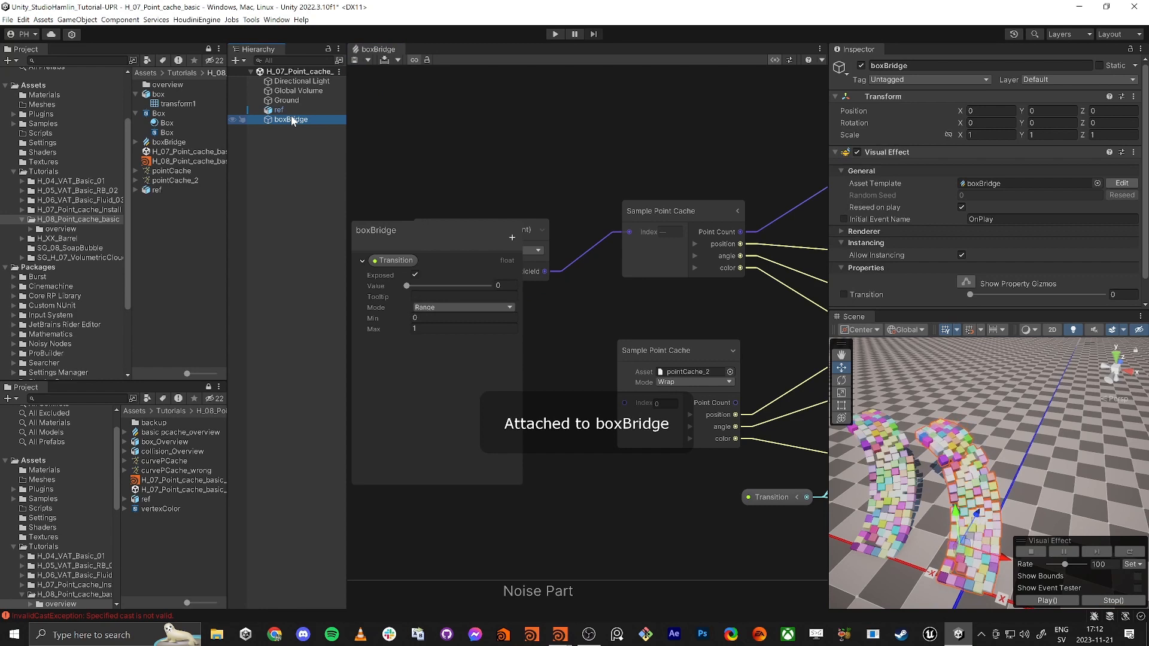
{"action": "left_click_drag", "start_coordinate": [970, 294], "coordinate": [893, 295]}
{"action": "key", "text": "shift+space"}
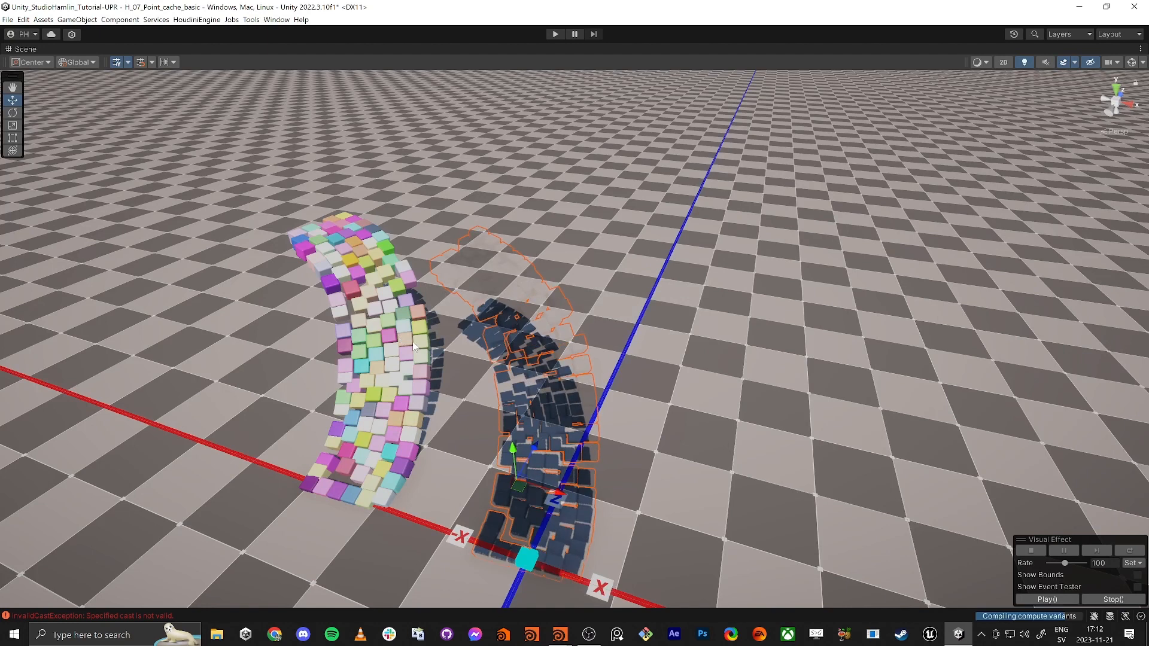
{"action": "right_click_drag", "start_coordinate": [412, 341], "coordinate": [512, 362]}
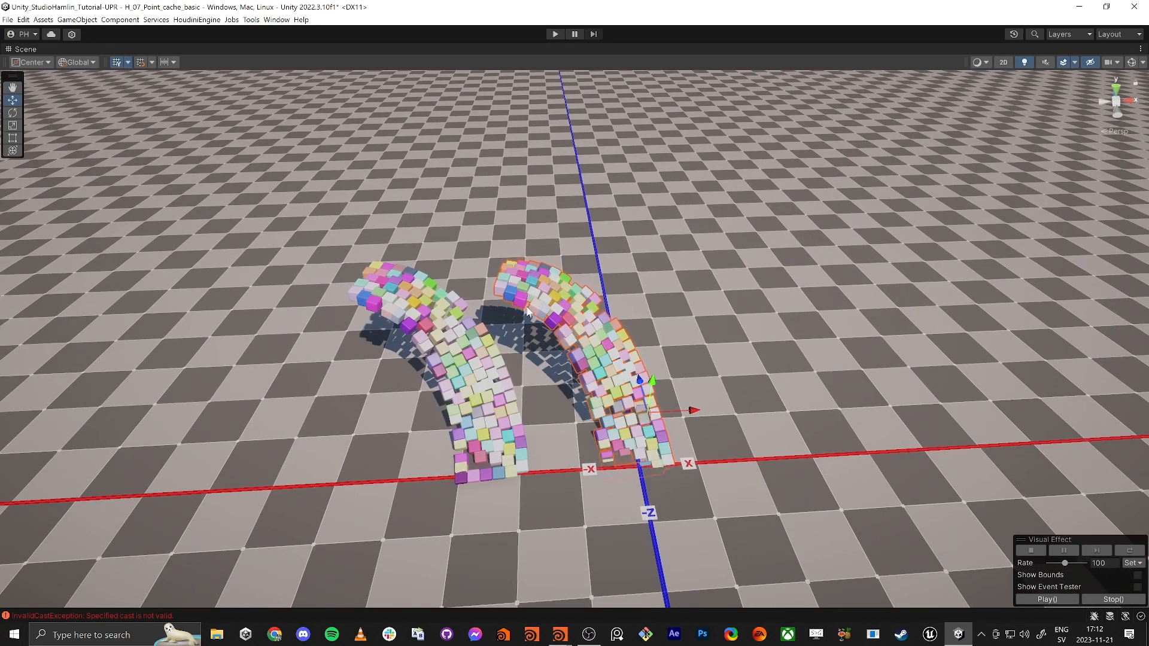
{"action": "key", "text": "shift+space"}
{"action": "left_click", "coordinate": [971, 295]}
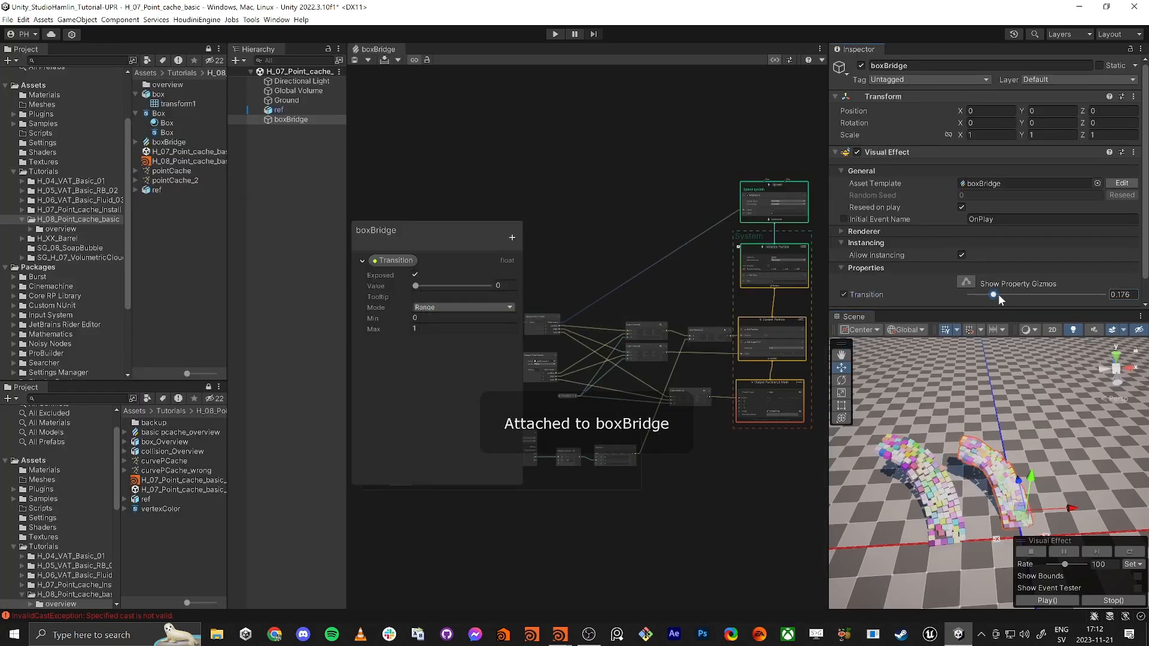
- Connect particleId to the Index input of the pointCache_2 sampler and save the graph
{"action": "scroll", "coordinate": [540, 328], "scroll_direction": "up", "scroll_amount": 2}
{"action": "scroll", "coordinate": [540, 328], "scroll_direction": "up", "scroll_amount": 3}
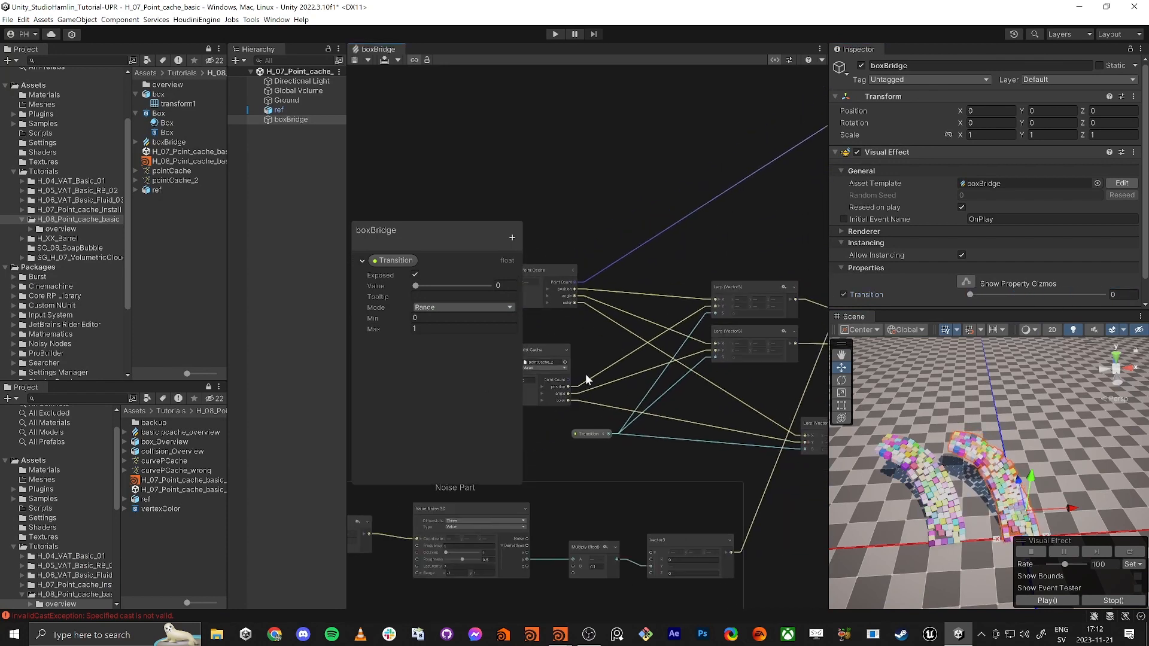
{"action": "middle_click_drag", "start_coordinate": [585, 374], "coordinate": [752, 349]}
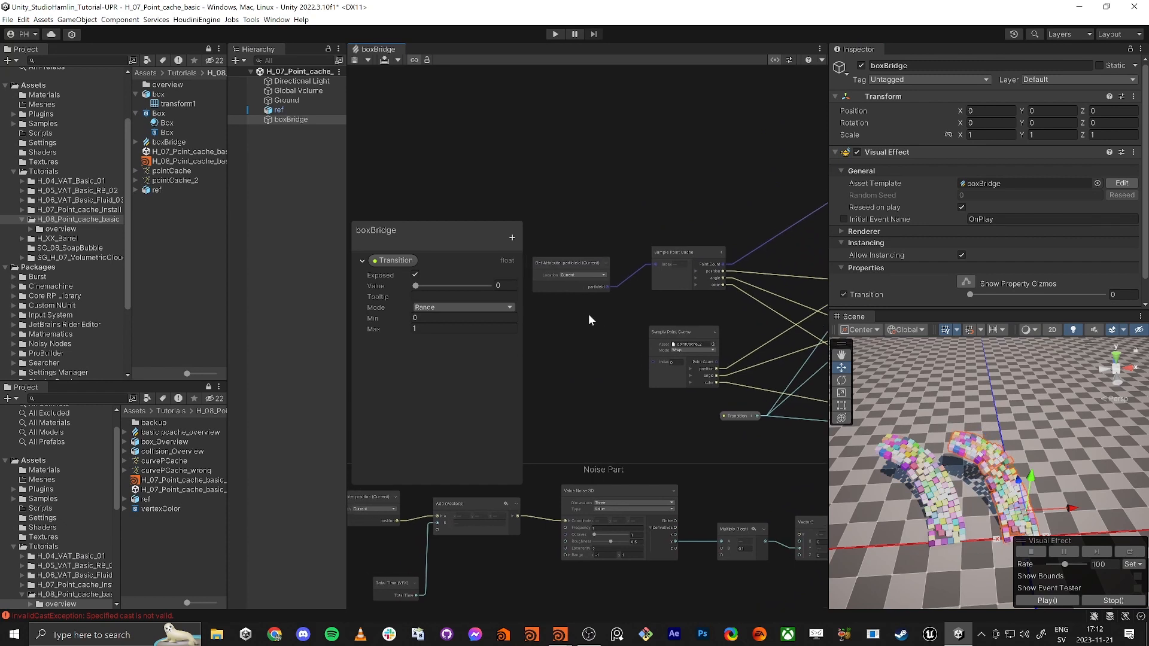
{"action": "scroll", "coordinate": [588, 311], "scroll_direction": "up", "scroll_amount": 4}
{"action": "scroll", "coordinate": [648, 361], "scroll_direction": "down", "scroll_amount": 3}
{"action": "key", "text": "shift+space"}
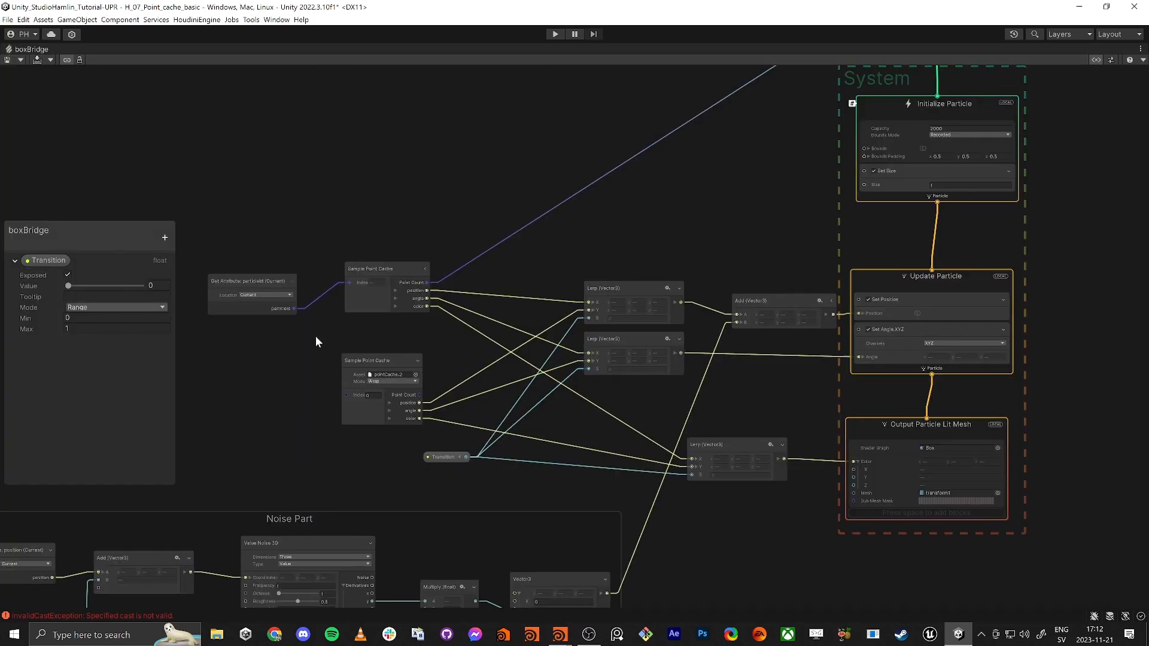
{"action": "scroll", "coordinate": [315, 336], "scroll_direction": "up", "scroll_amount": 4}
{"action": "left_click_drag", "start_coordinate": [623, 338], "coordinate": [660, 323]}
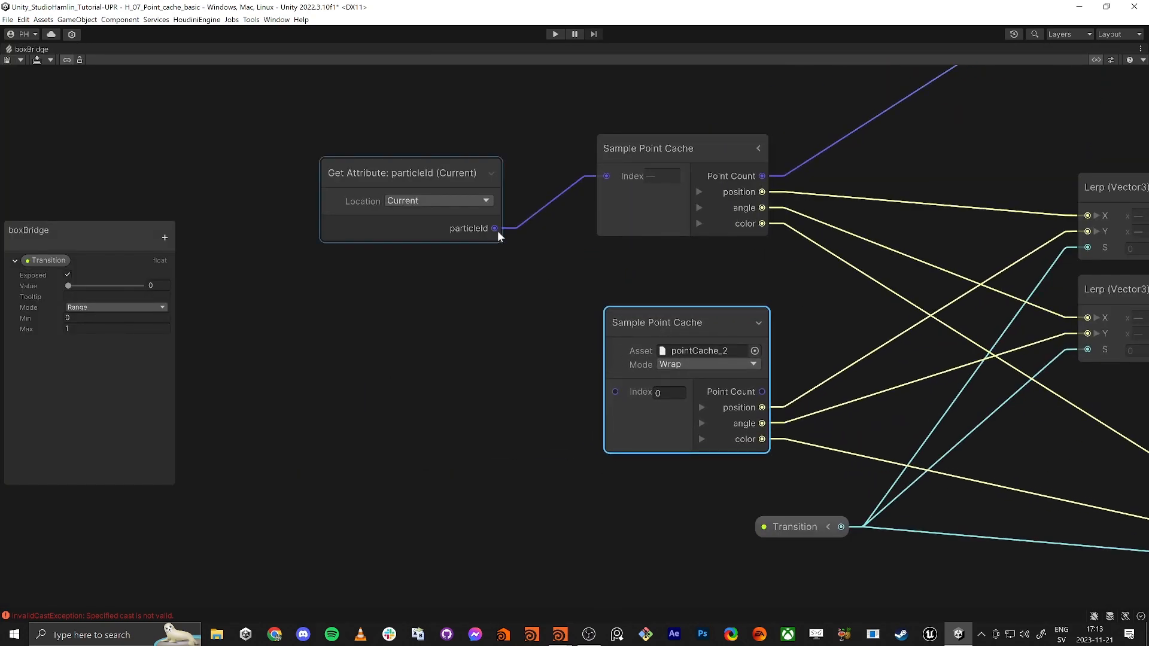
{"action": "left_click_drag", "start_coordinate": [494, 228], "coordinate": [615, 392]}
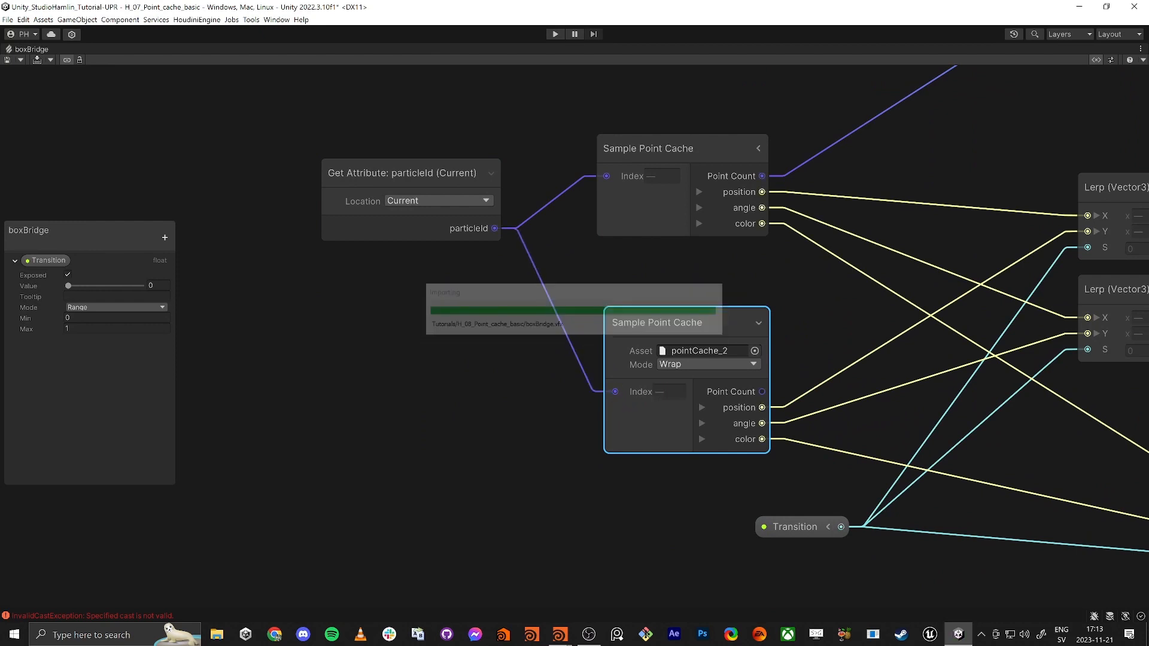
{"action": "key", "text": "shift+space"}
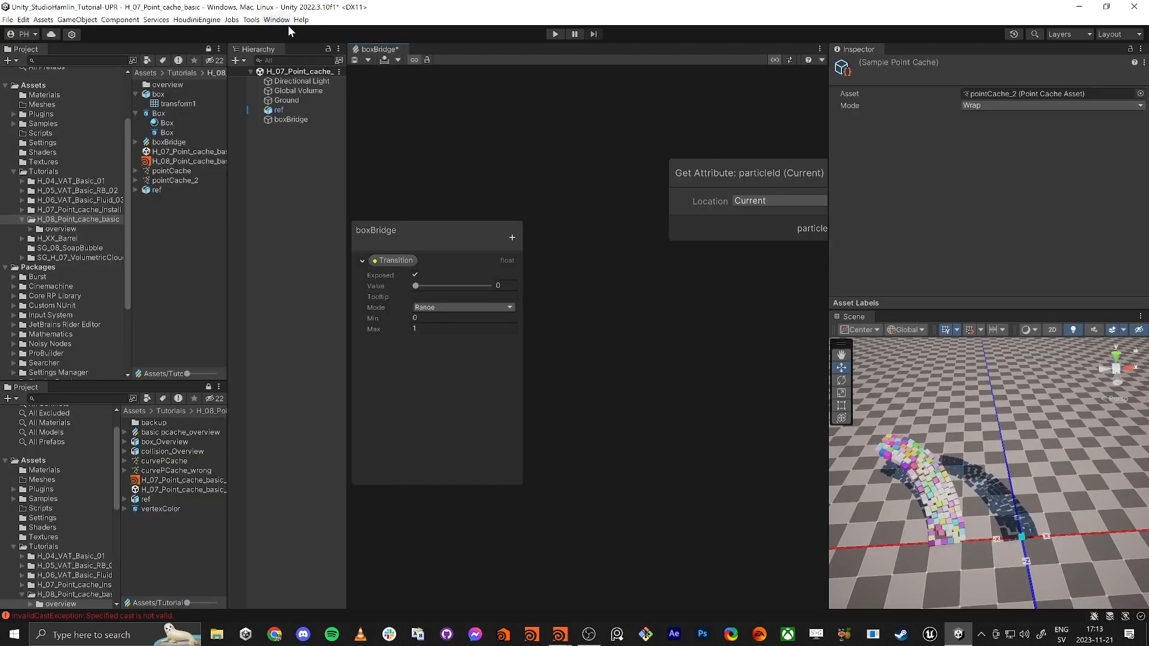
{"action": "key", "text": "ctrl+s"}
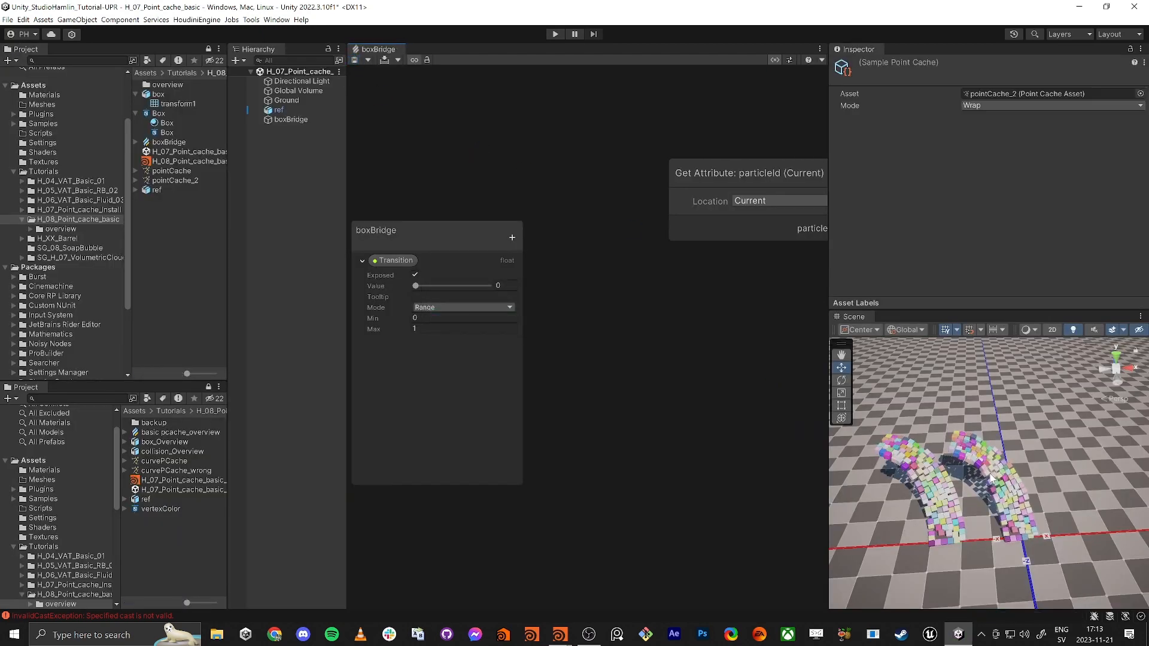
- Select the boxBridge effect, vary its Transition again and examine both bridges up close in the enlarged Scene view
{"action": "left_click", "coordinate": [995, 478]}
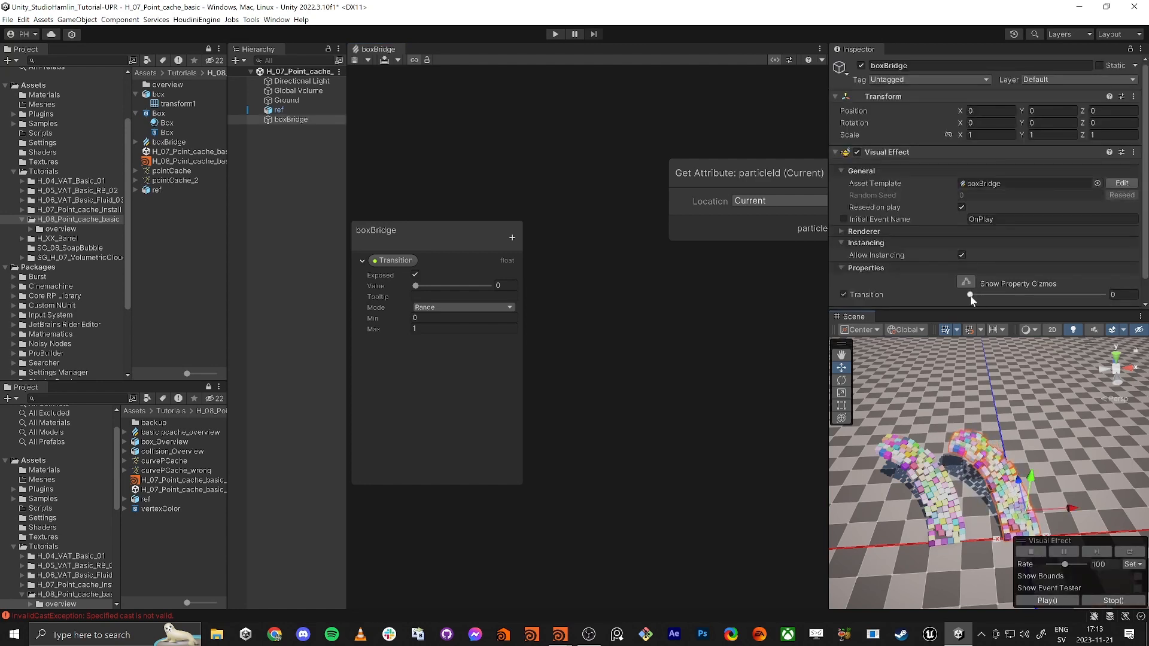
{"action": "left_click_drag", "start_coordinate": [971, 295], "coordinate": [904, 336]}
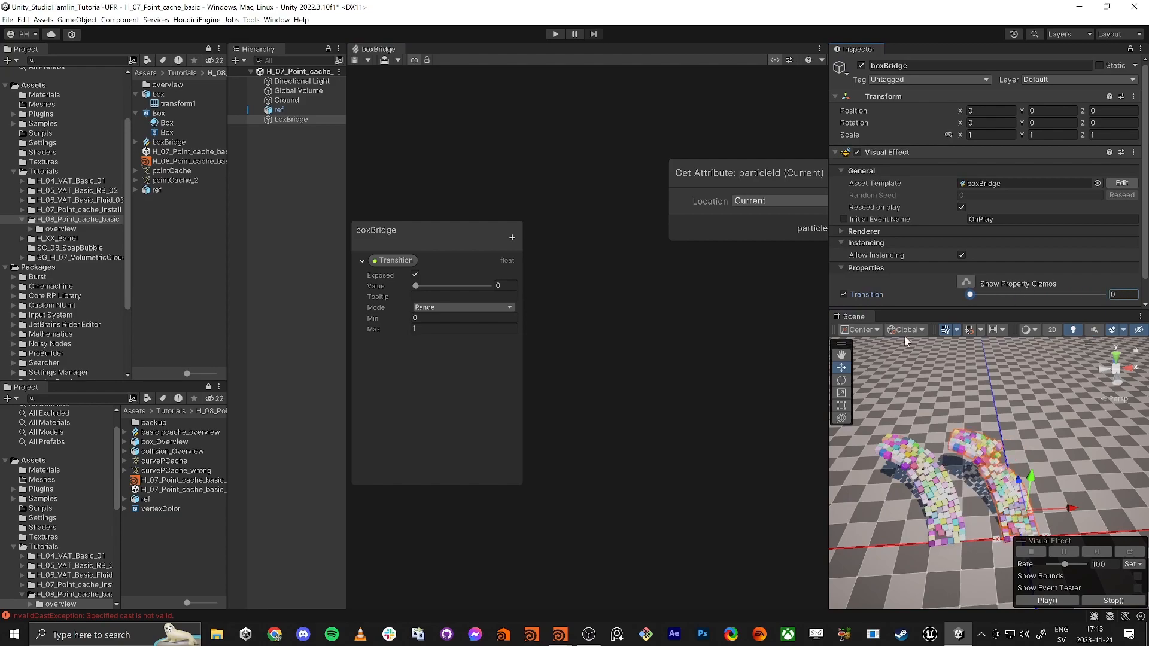
{"action": "left_click_drag", "start_coordinate": [922, 413], "coordinate": [965, 447], "text": "alt"}
{"action": "key", "text": "ctrl+s"}
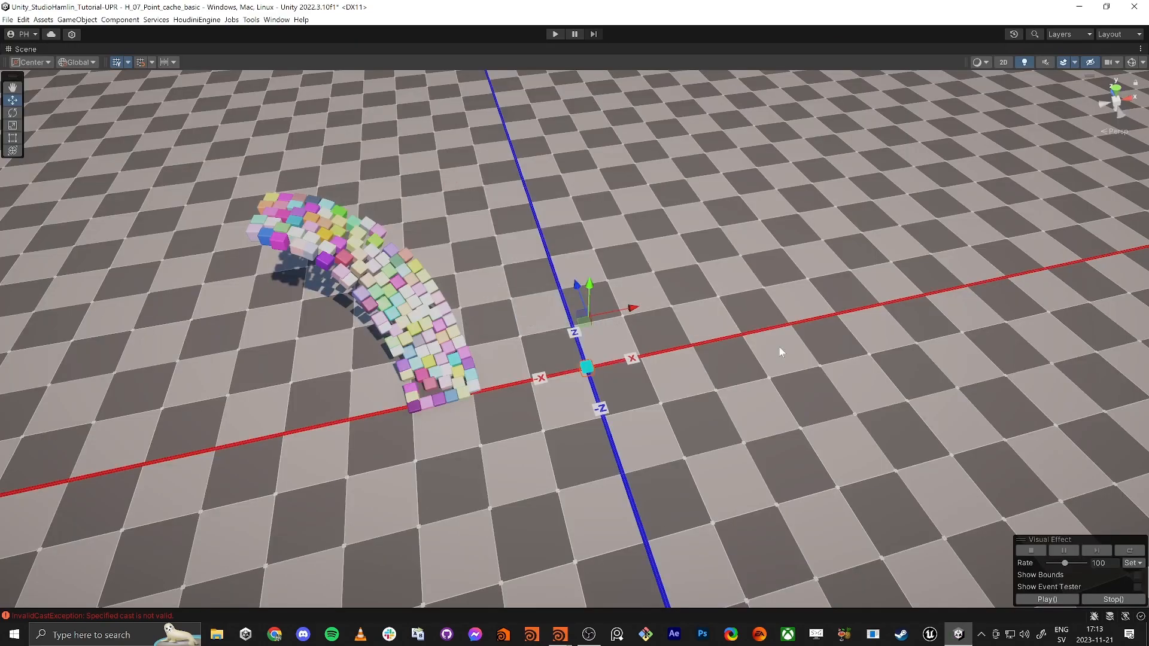
{"action": "right_click_drag", "start_coordinate": [670, 299], "coordinate": [600, 194]}
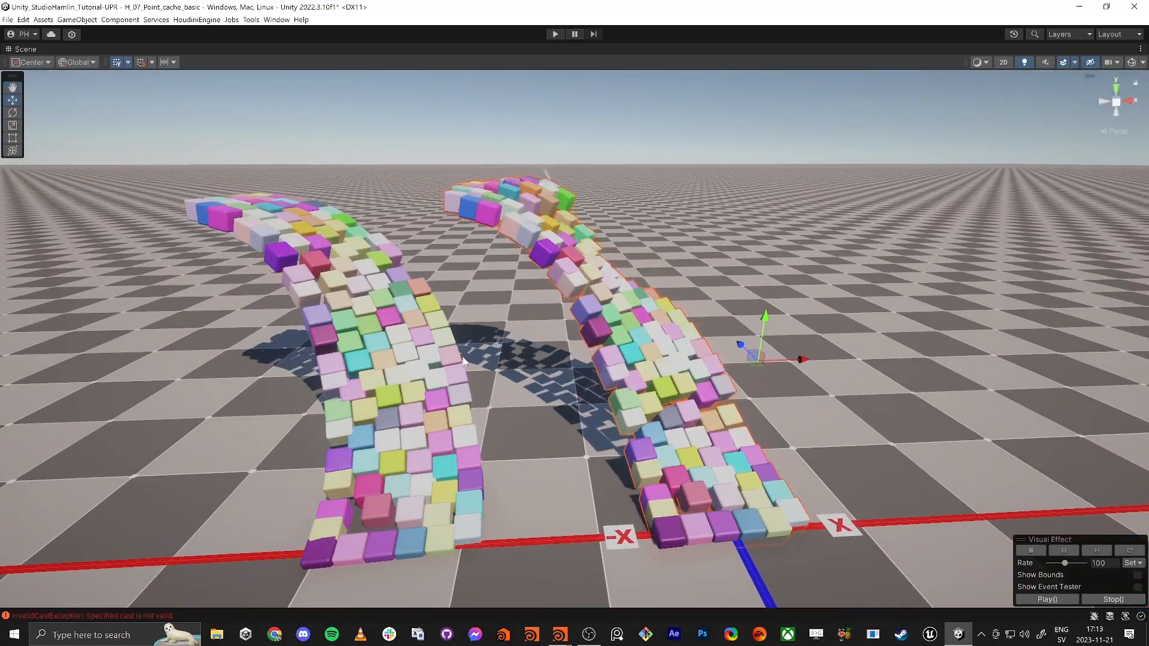
{"action": "right_click_drag", "start_coordinate": [567, 255], "coordinate": [461, 364]}
- Dock the Scene view alongside the boxBridge graph, frame the effect closely, and test the blend by varying Transition
{"action": "key", "text": "shift+space"}
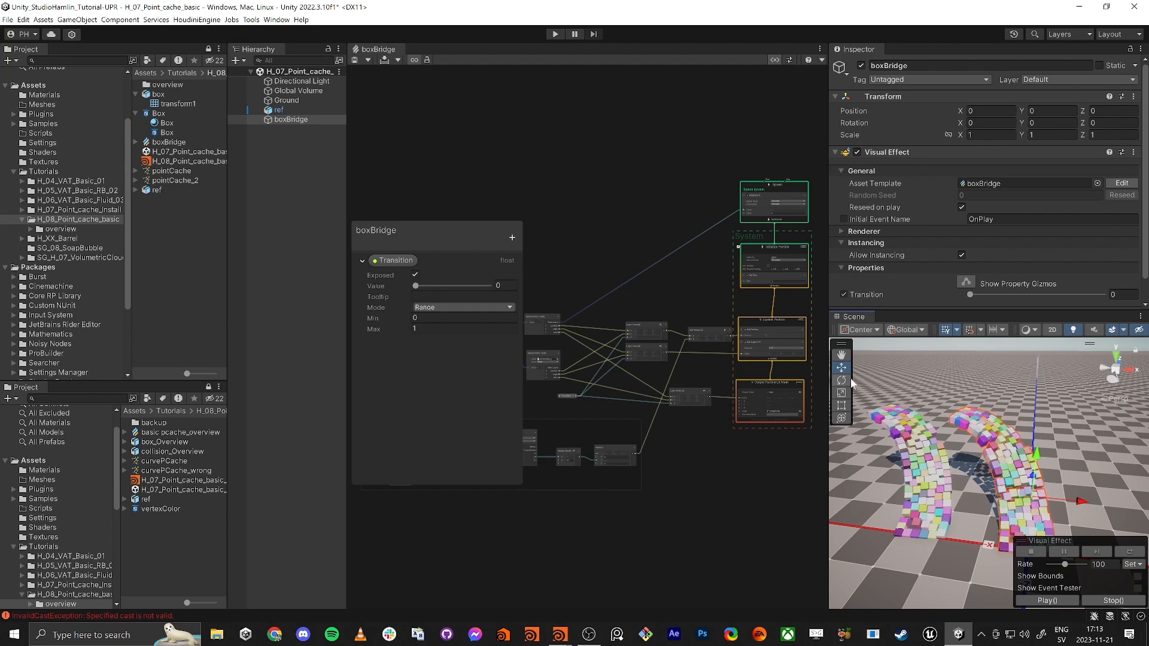
{"action": "left_click_drag", "start_coordinate": [854, 316], "coordinate": [367, 51]}
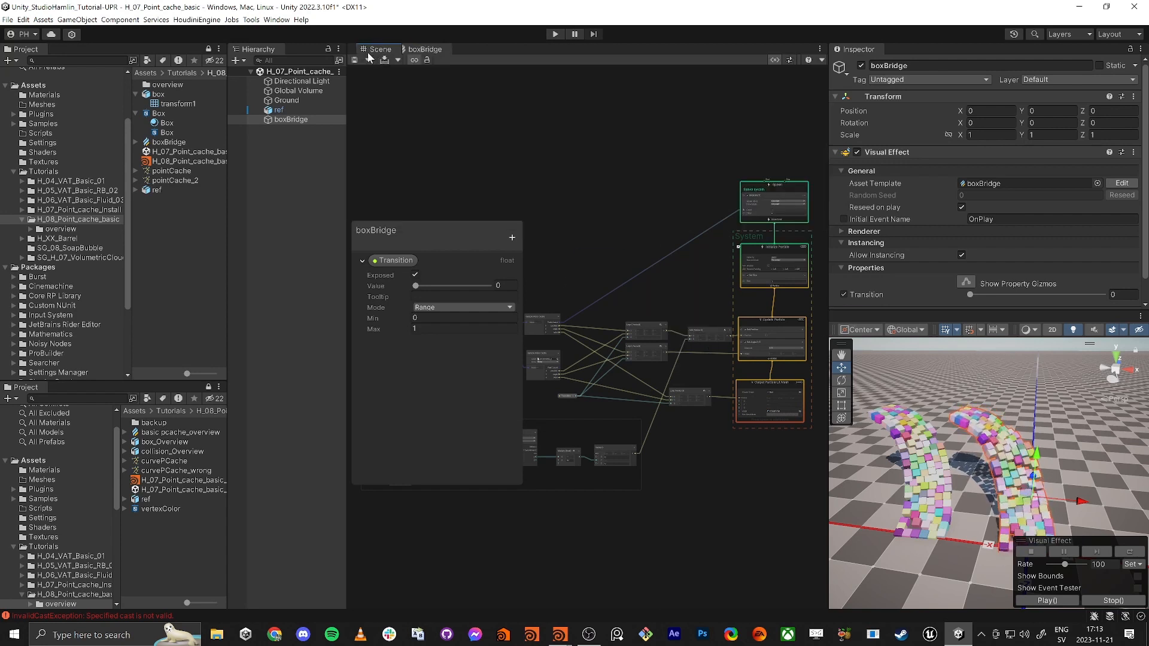
{"action": "left_click_drag", "start_coordinate": [522, 346], "coordinate": [569, 333], "text": "alt"}
{"action": "key", "text": "s"}
{"action": "mouse_move", "coordinate": [569, 333]}
{"action": "right_mouse_down"}
{"action": "mouse_move", "coordinate": [561, 320]}
{"action": "mouse_move", "coordinate": [557, 336]}
{"action": "right_mouse_up"}
{"action": "key", "text": "w"}
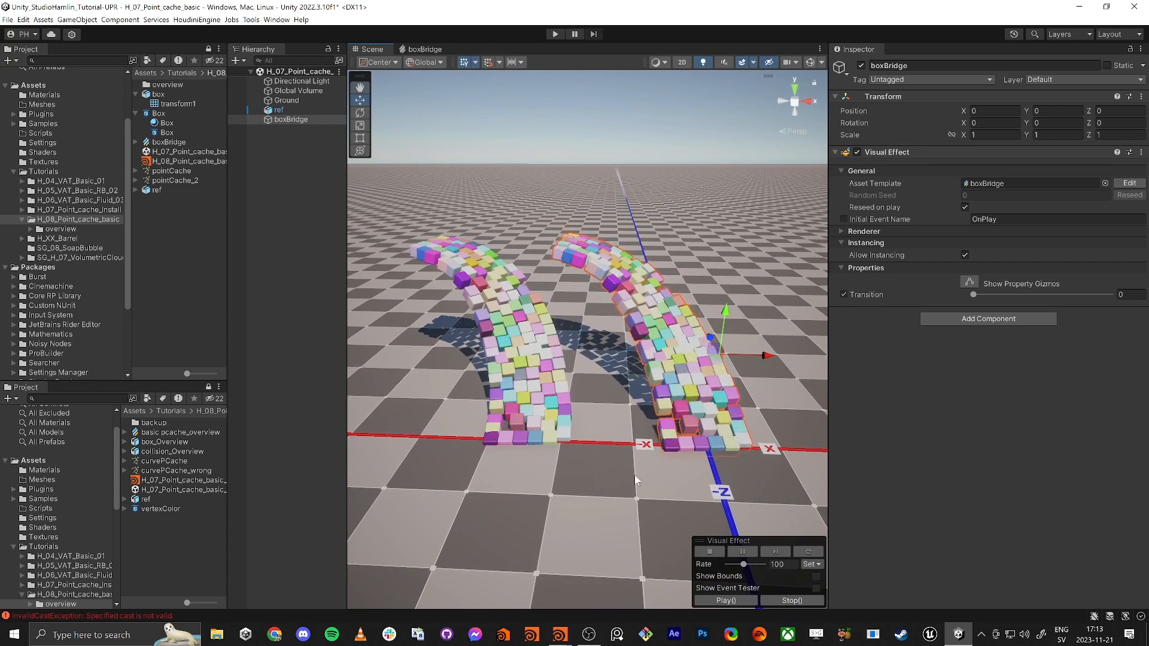
{"action": "right_click_drag", "start_coordinate": [602, 426], "coordinate": [610, 417]}
{"action": "key", "text": "w"}
{"action": "key", "text": "d"}
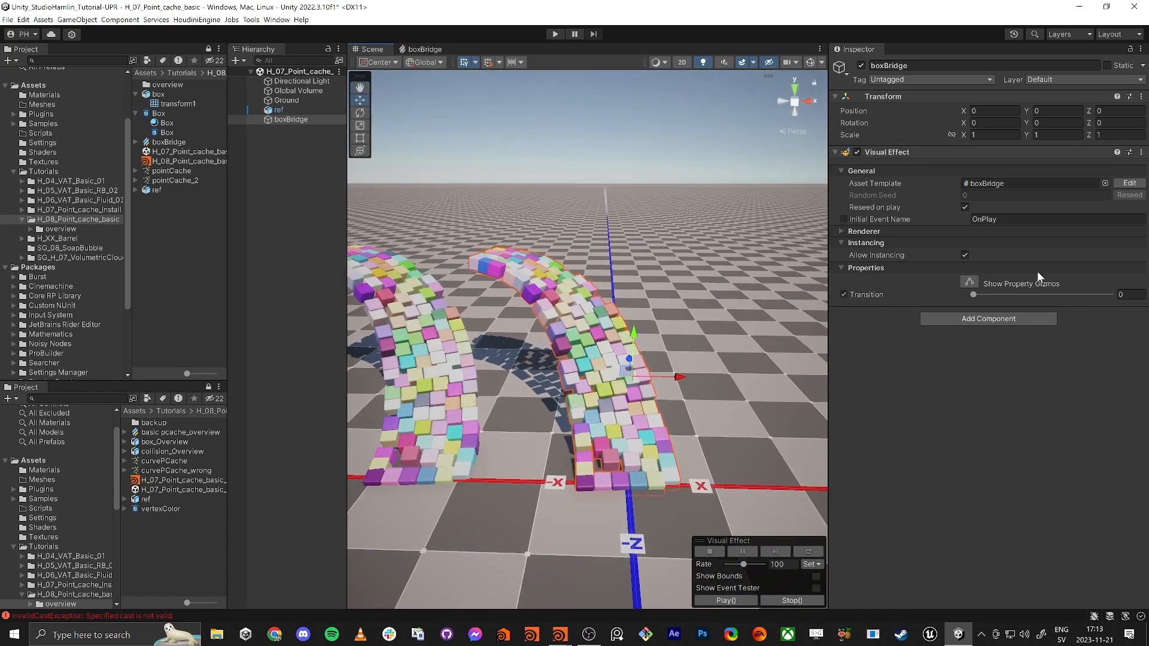
{"action": "left_click_drag", "start_coordinate": [973, 295], "coordinate": [1015, 315]}
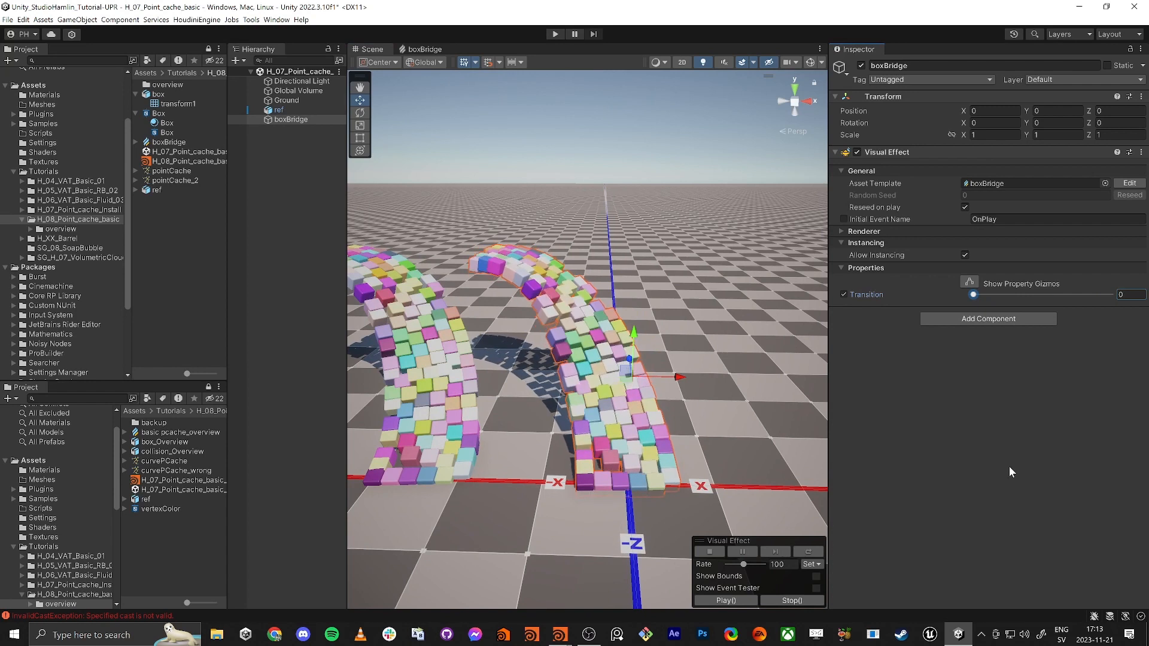